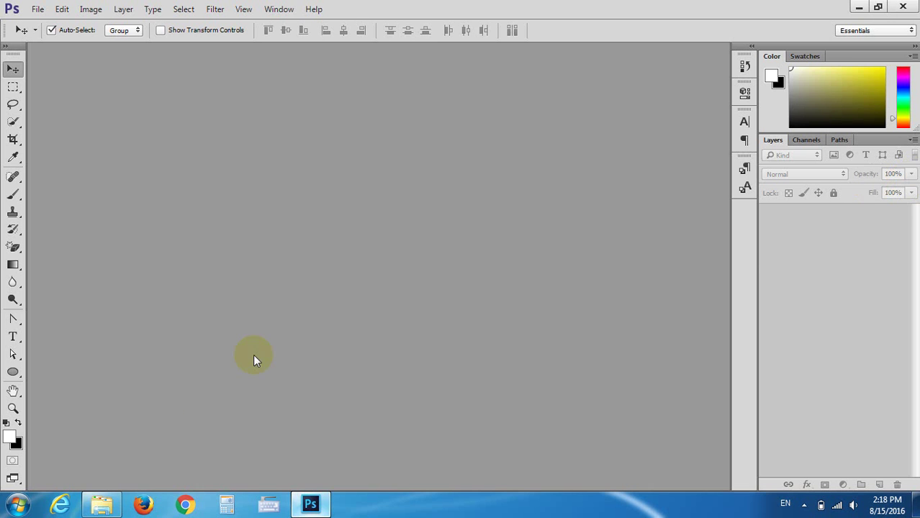
# Open the 'default' sprite sheet from the Ex 24 folder in Windows Photo Viewer
pyautogui.click(103, 506)
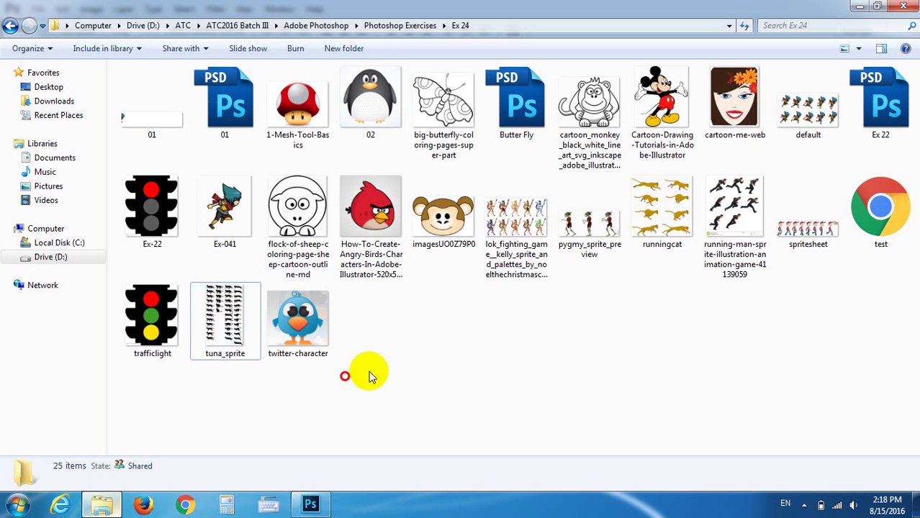
pyautogui.doubleClick(808, 118)
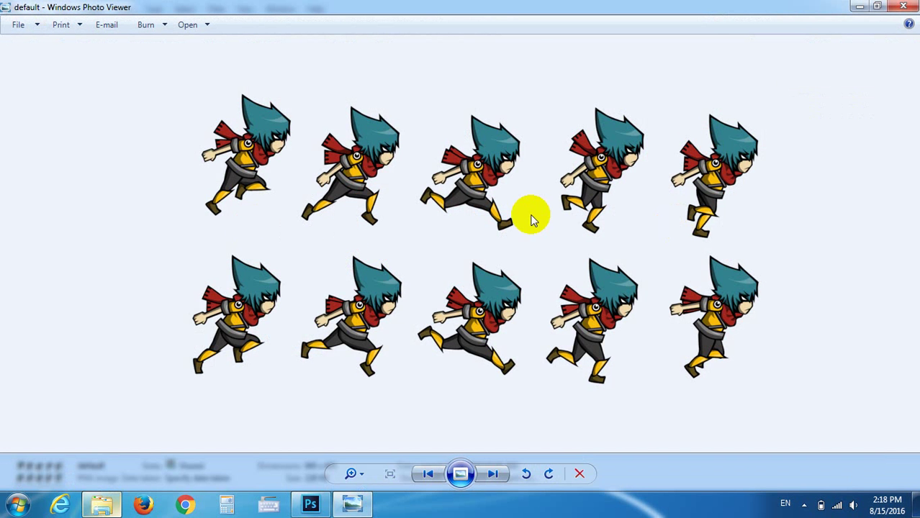
pyautogui.click(318, 187)
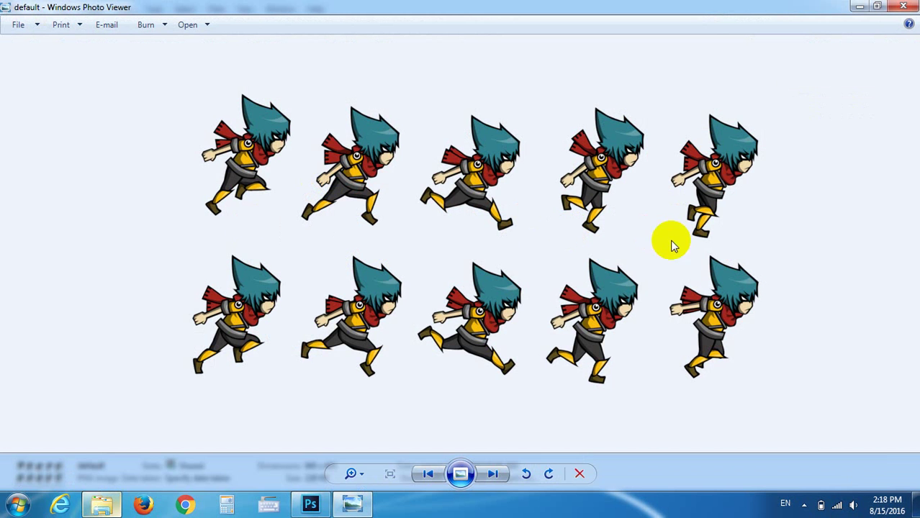
pyautogui.click(420, 318)
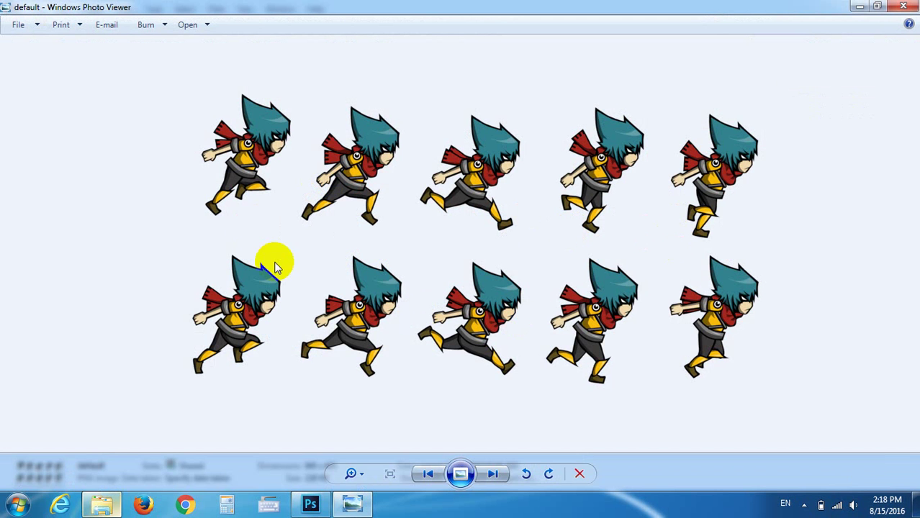
pyautogui.click(593, 265)
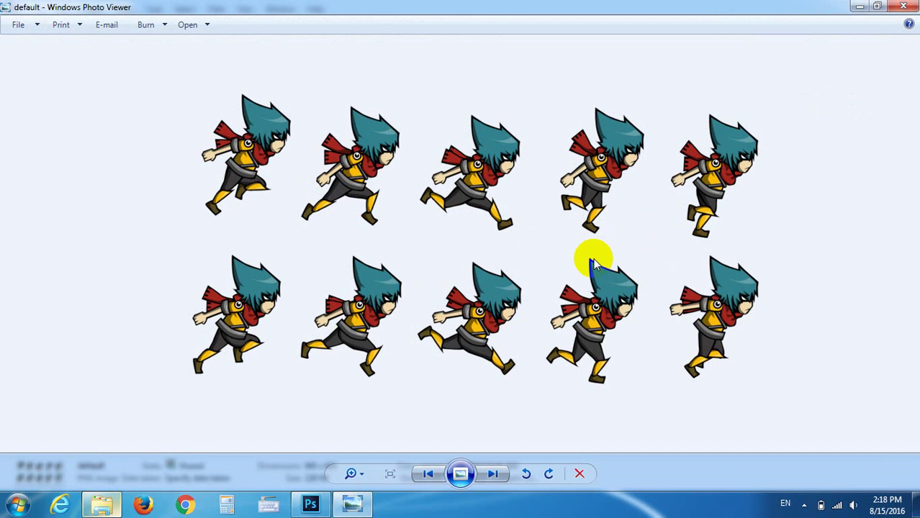
pyautogui.click(237, 207)
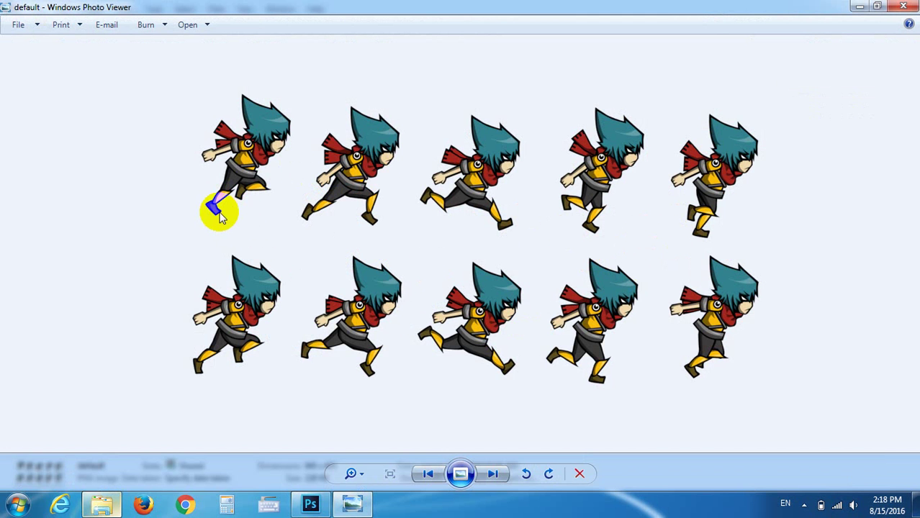
pyautogui.click(243, 191)
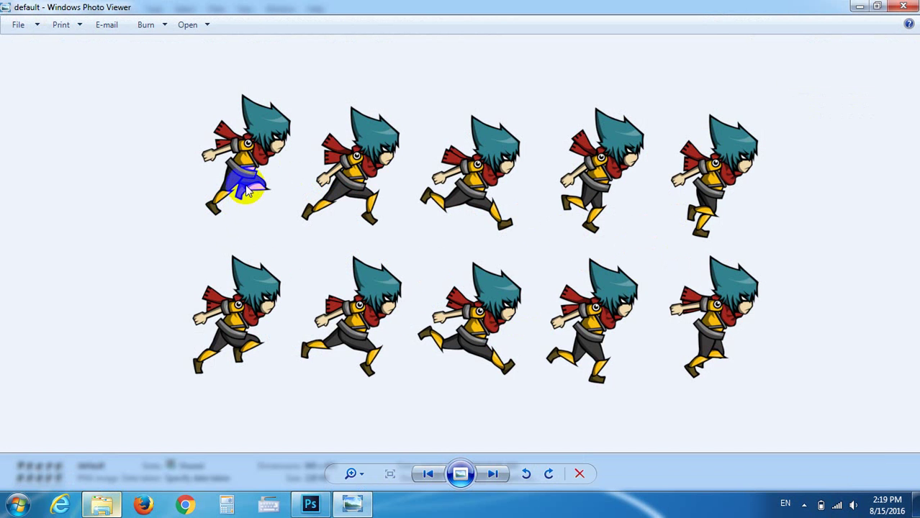
pyautogui.click(366, 204)
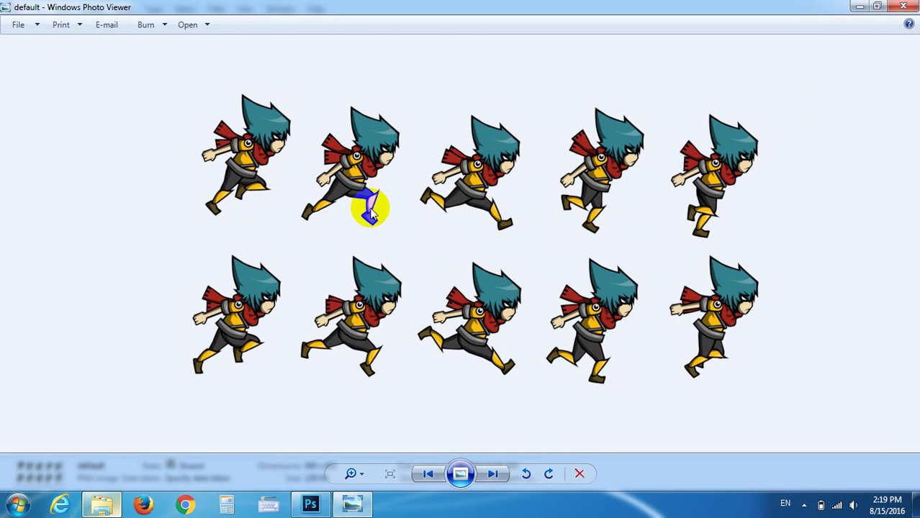
pyautogui.click(236, 192)
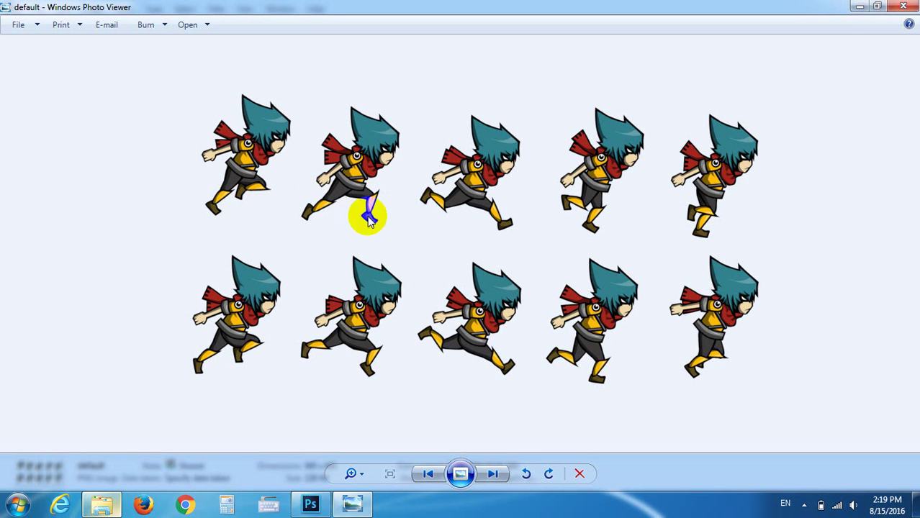
pyautogui.click(473, 213)
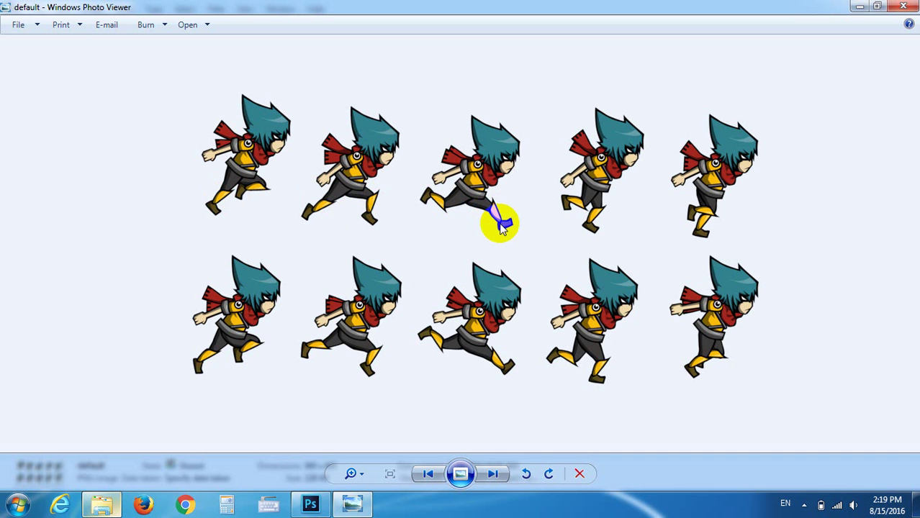
pyautogui.moveTo(591, 212)
pyautogui.mouseDown()
pyautogui.moveTo(574, 207)
pyautogui.moveTo(620, 202)
pyautogui.mouseUp()
pyautogui.click(709, 208)
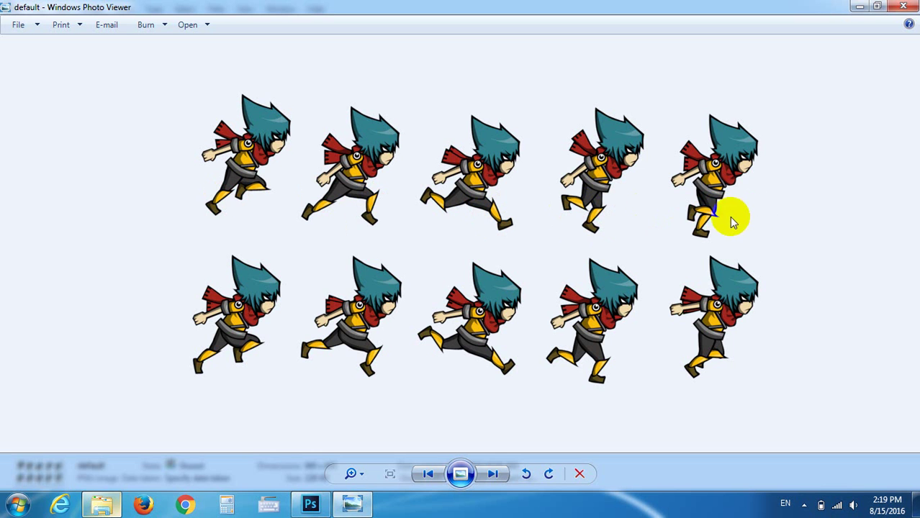
pyautogui.click(712, 211)
pyautogui.click(359, 306)
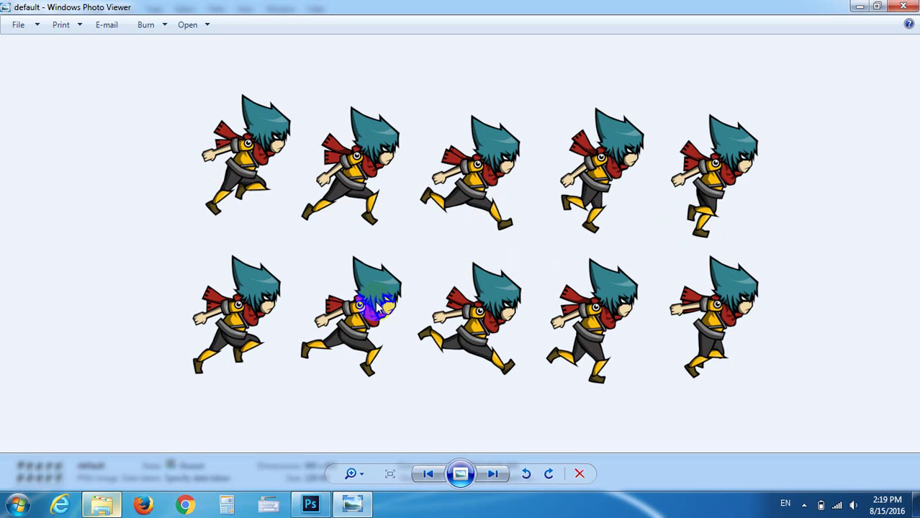
pyautogui.click(227, 358)
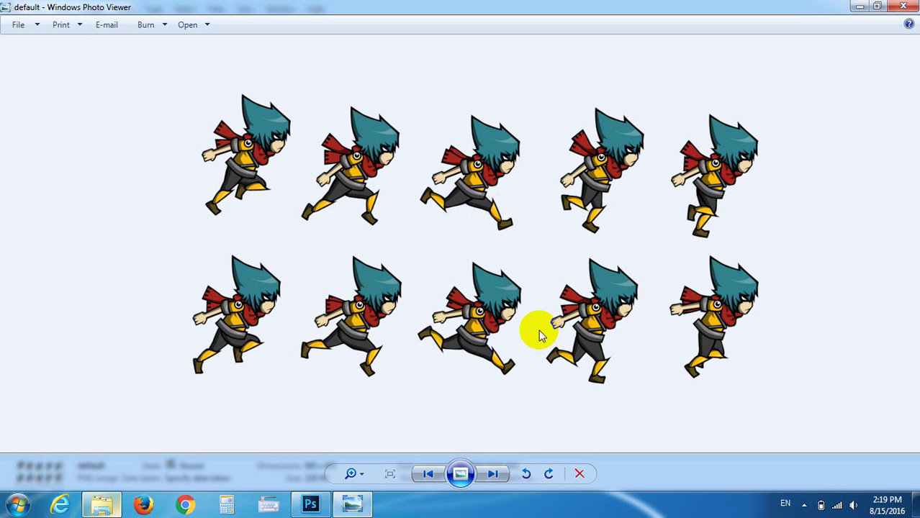
pyautogui.click(244, 192)
pyautogui.click(263, 132)
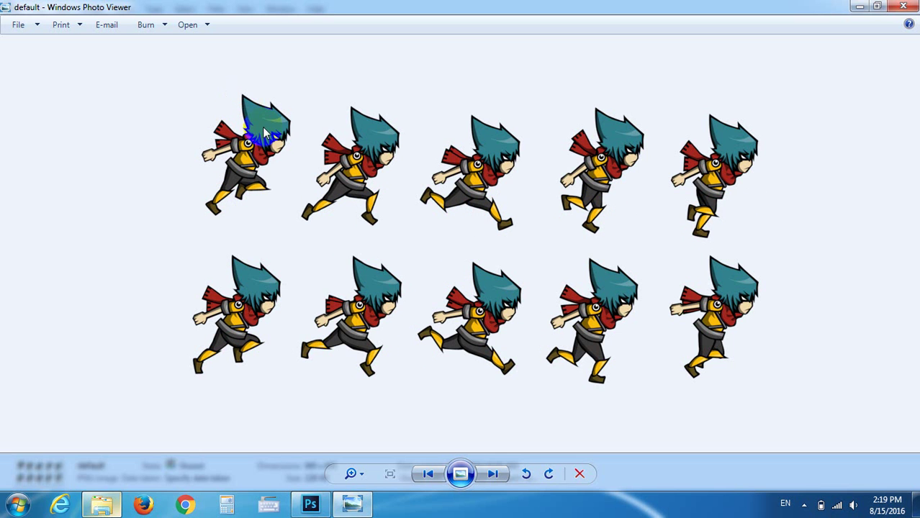
pyautogui.click(256, 181)
pyautogui.click(475, 180)
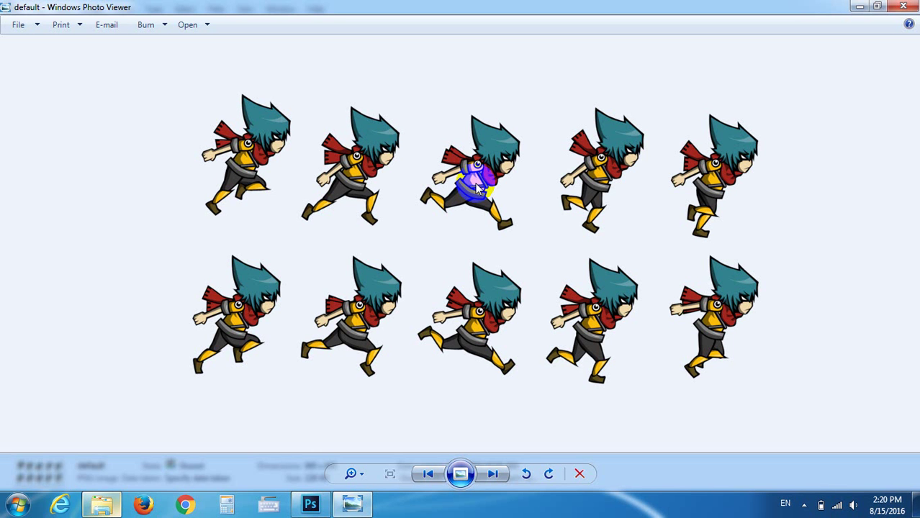
# Close Photo Viewer, play the Ex-041 GIF in Internet Explorer, then close the browser
pyautogui.click(904, 6)
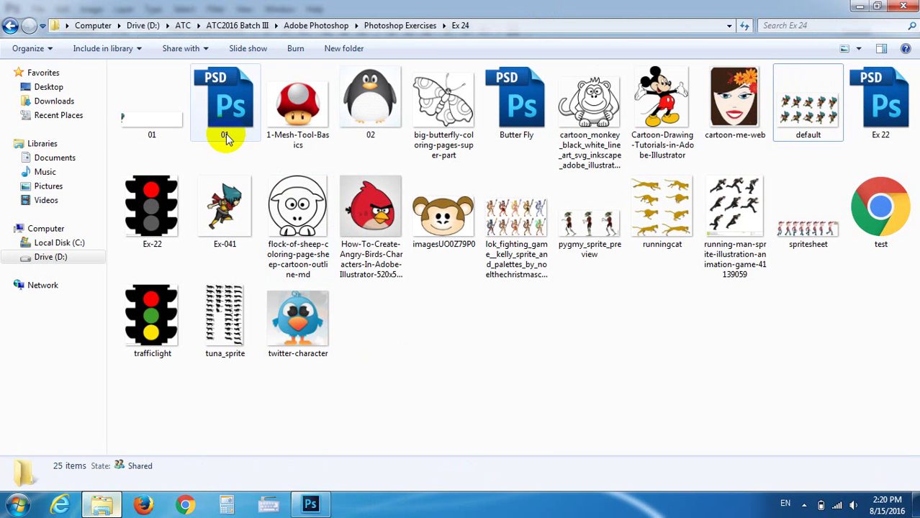
pyautogui.click(173, 127)
pyautogui.rightClick(198, 216)
pyautogui.moveTo(238, 281)
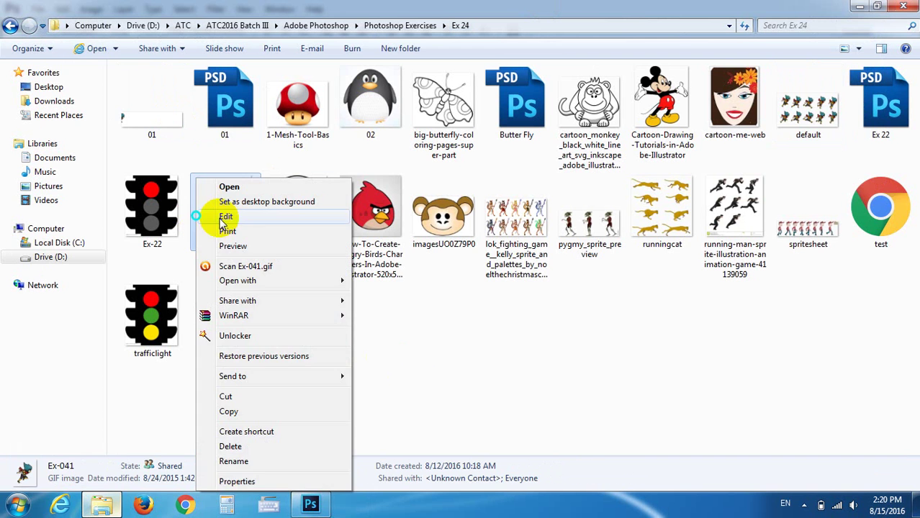
pyautogui.click(375, 281)
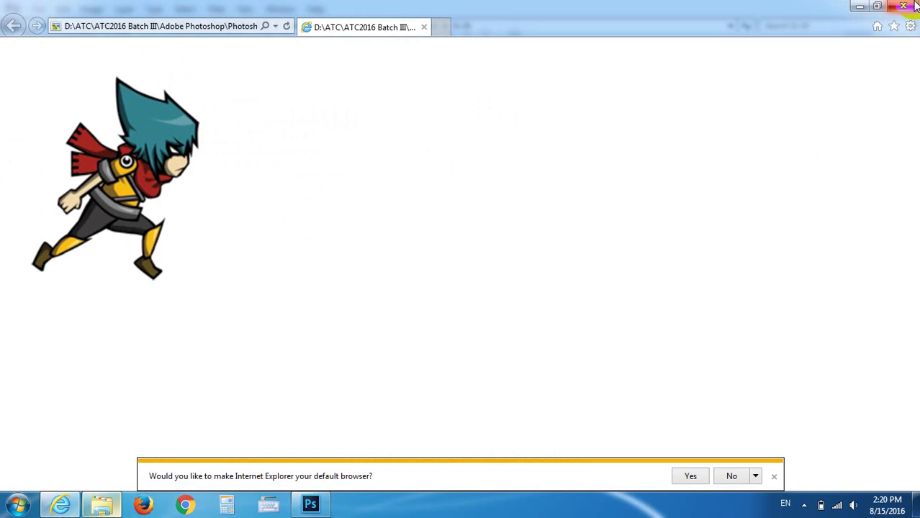
pyautogui.click(121, 502)
# Launch a blank Notepad from Start > All Programs > Accessories
pyautogui.click(17, 504)
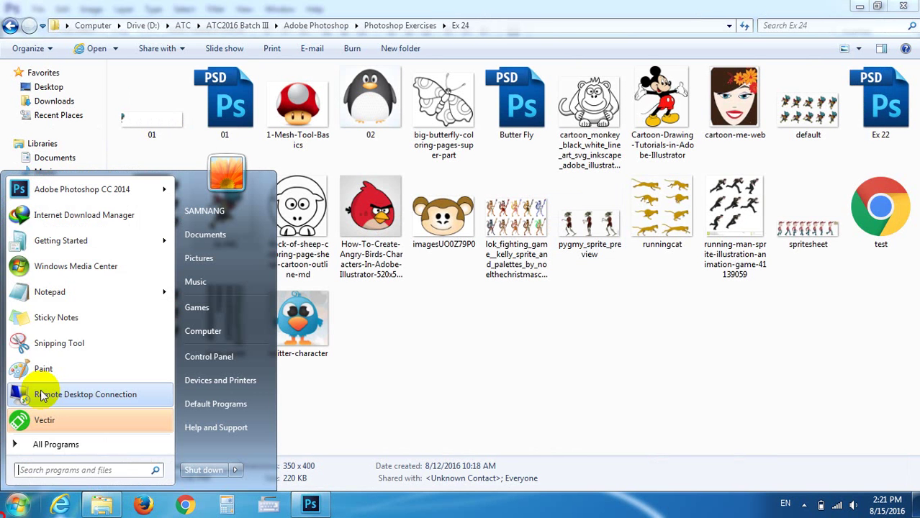
pyautogui.click(57, 444)
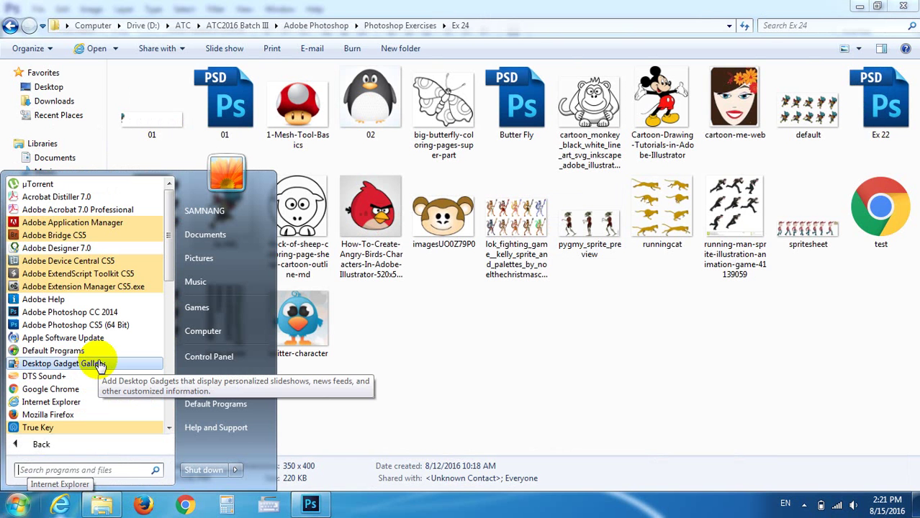
pyautogui.scroll(-2, 113, 312)
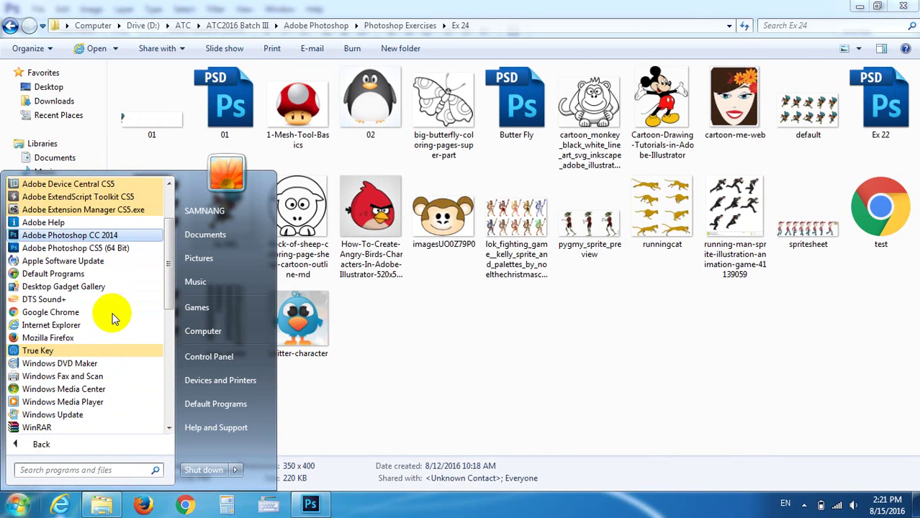
pyautogui.scroll(-2, 113, 296)
pyautogui.scroll(-1, 116, 324)
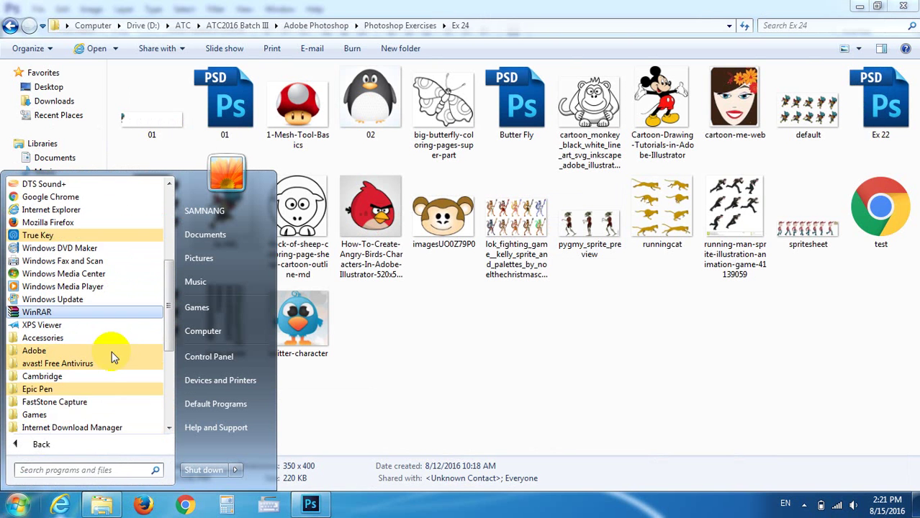
pyautogui.click(94, 350)
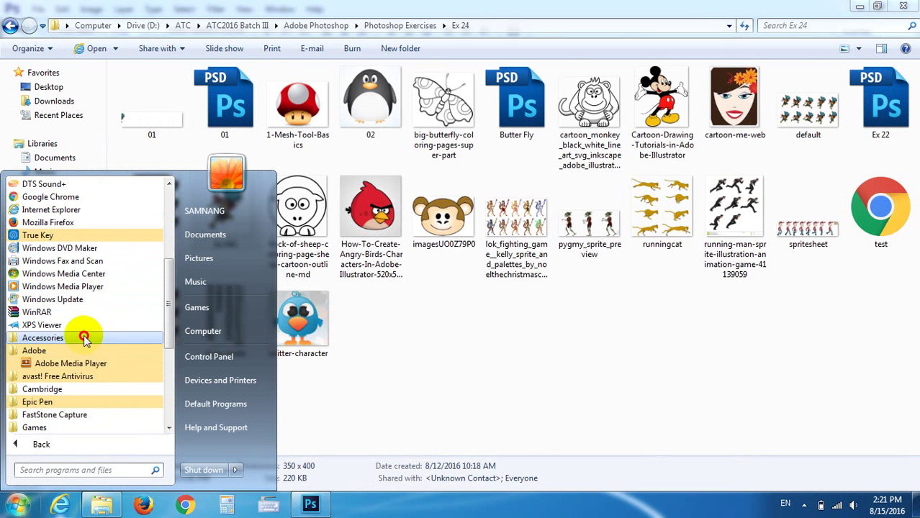
pyautogui.click(77, 338)
pyautogui.click(72, 286)
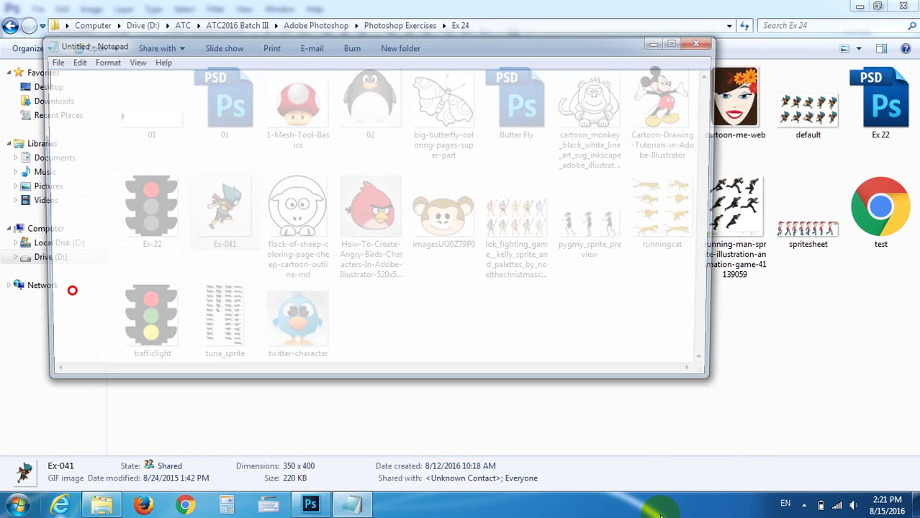
# Disconnect from the ATC002 wireless network and return to the Ex 24 folder
pyautogui.click(837, 505)
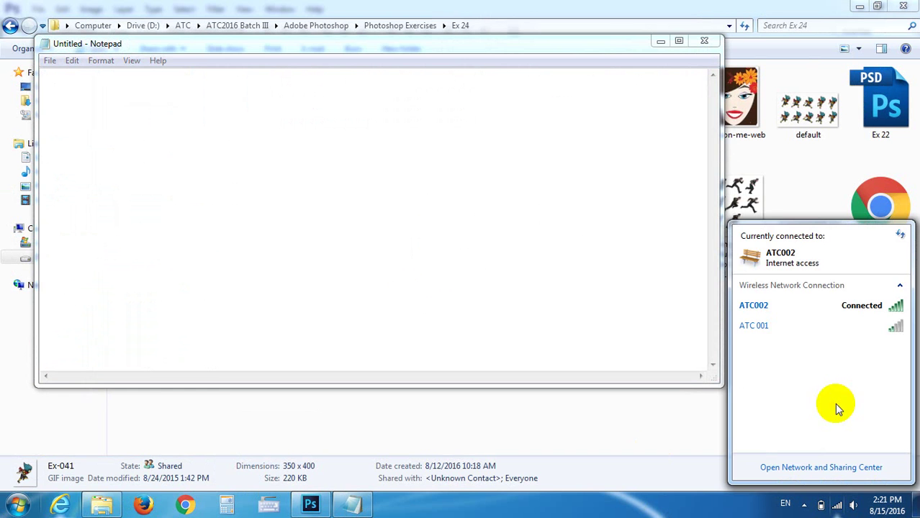
pyautogui.click(849, 306)
pyautogui.click(880, 326)
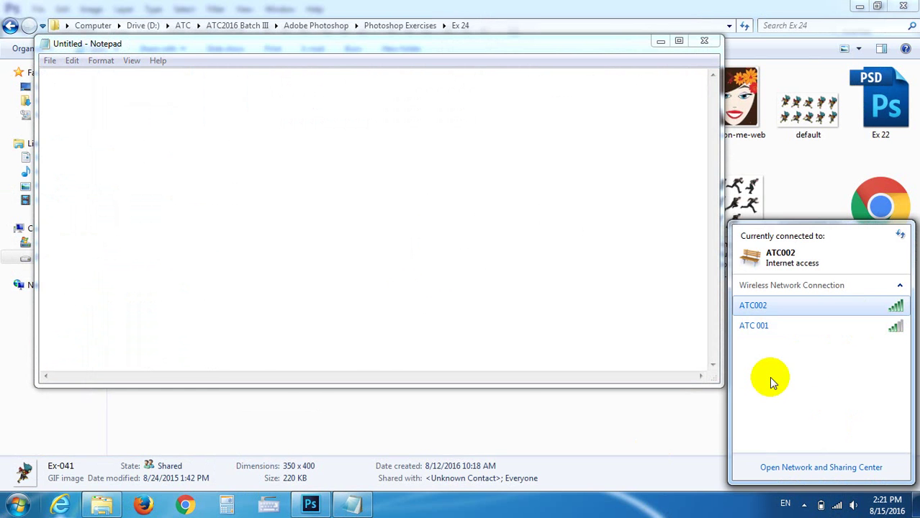
pyautogui.click(713, 403)
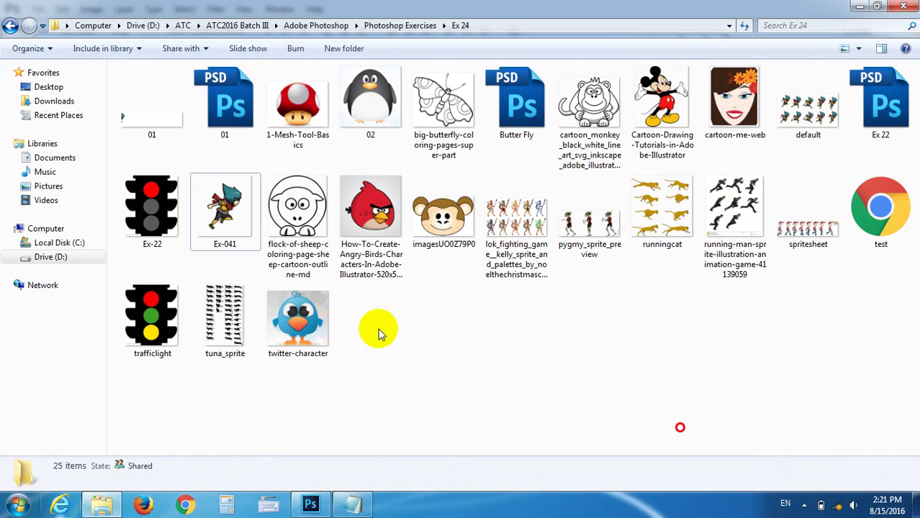
# Play Ex-041 in Internet Explorer again, then close the browser
pyautogui.rightClick(225, 205)
pyautogui.moveTo(264, 301)
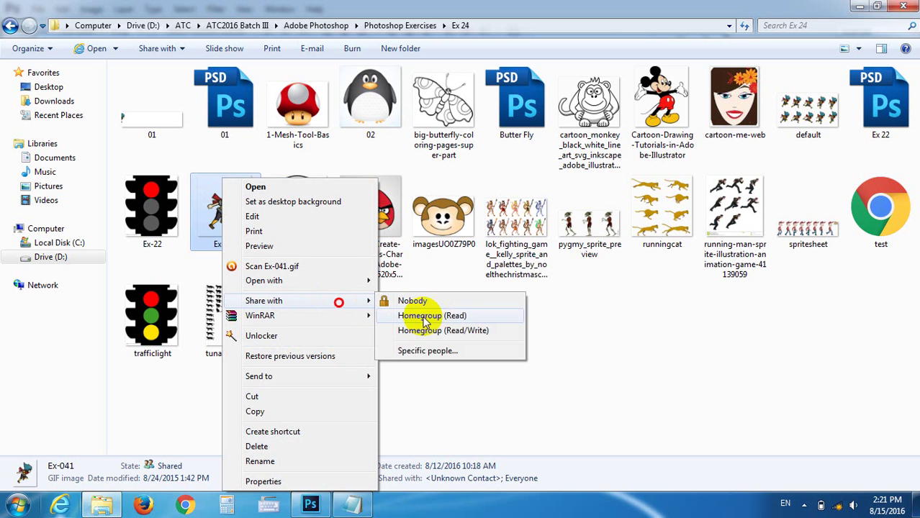
pyautogui.moveTo(289, 281)
pyautogui.click(403, 279)
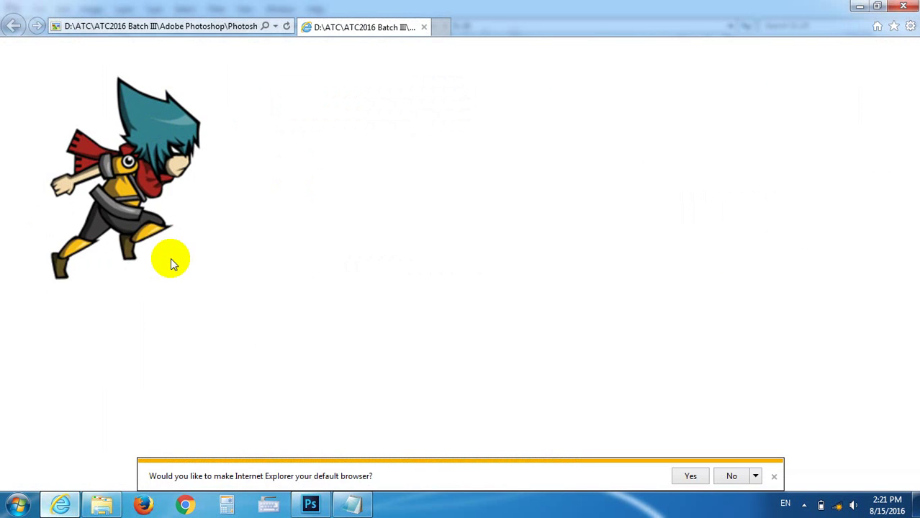
pyautogui.click(860, 6)
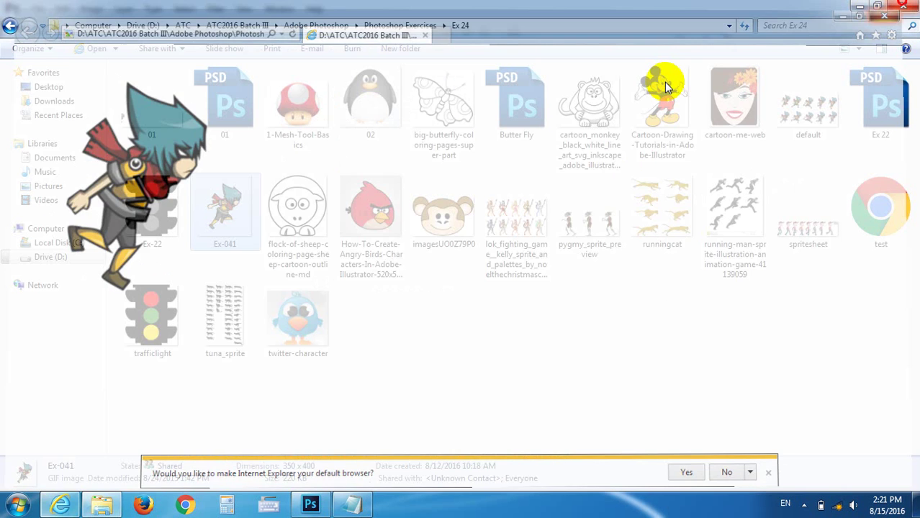
# Open Ex-041 in Windows Photo Viewer via Choose default program, with Always use unchecked
pyautogui.rightClick(208, 223)
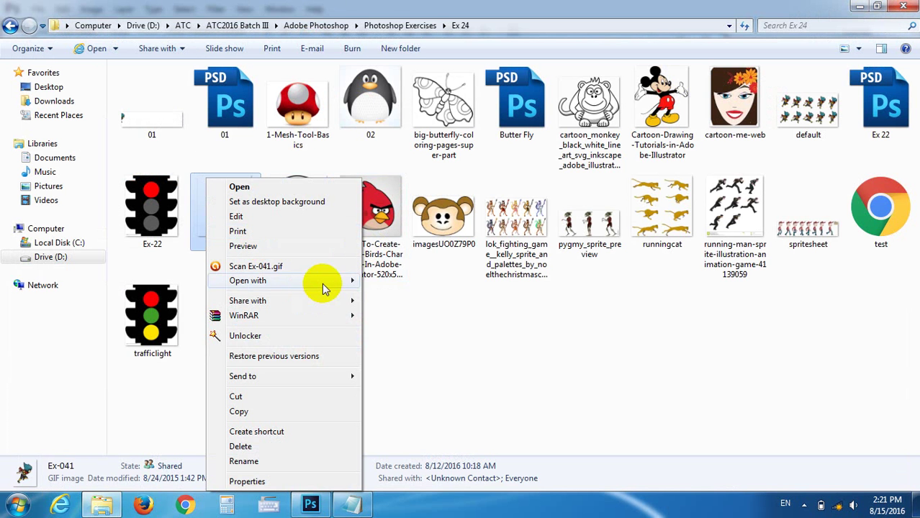
pyautogui.click(323, 282)
pyautogui.click(407, 346)
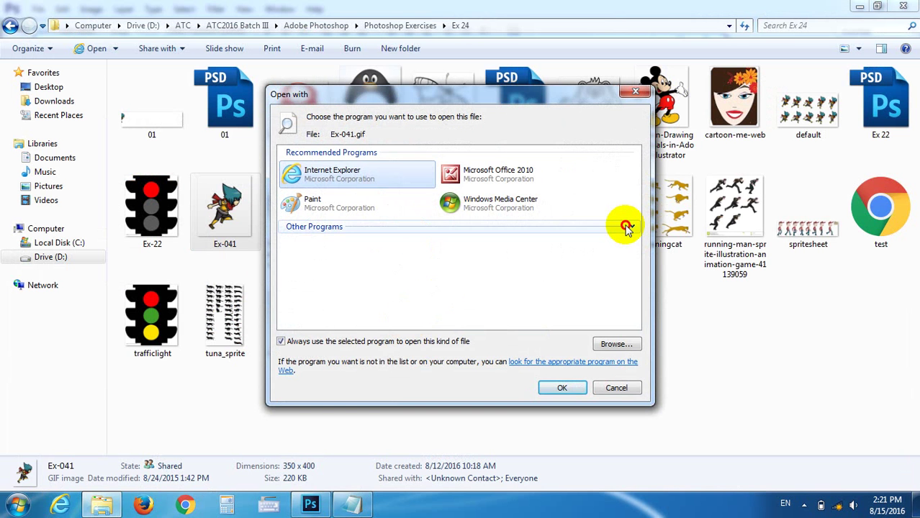
pyautogui.click(631, 227)
pyautogui.moveTo(636, 212); pyautogui.dragTo(637, 267)
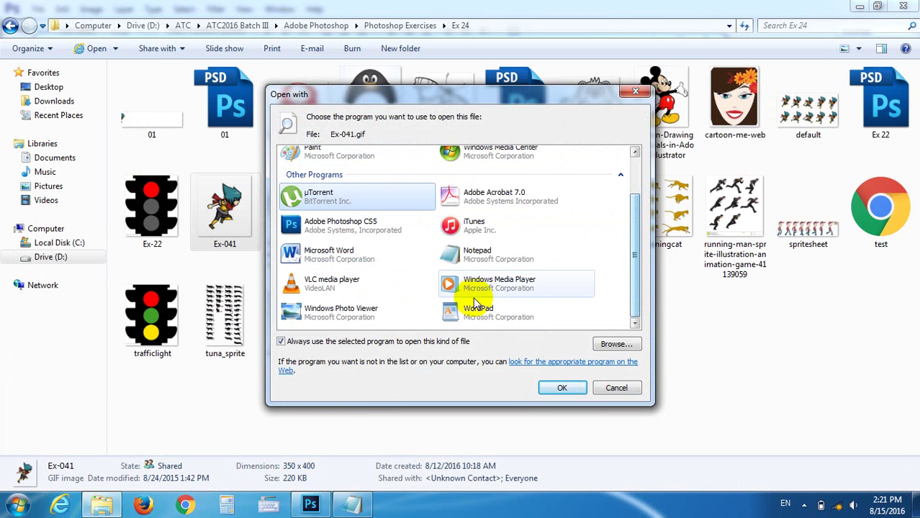
pyautogui.click(387, 312)
pyautogui.click(282, 342)
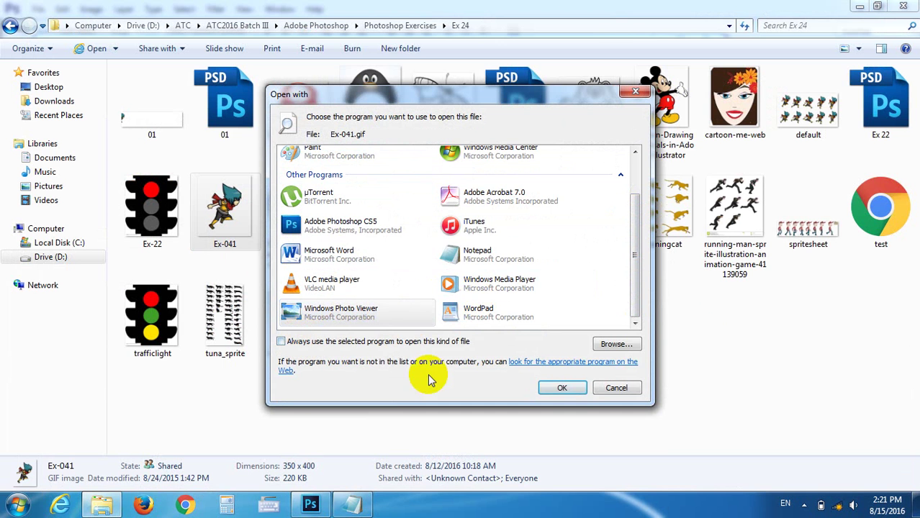
pyautogui.click(408, 326)
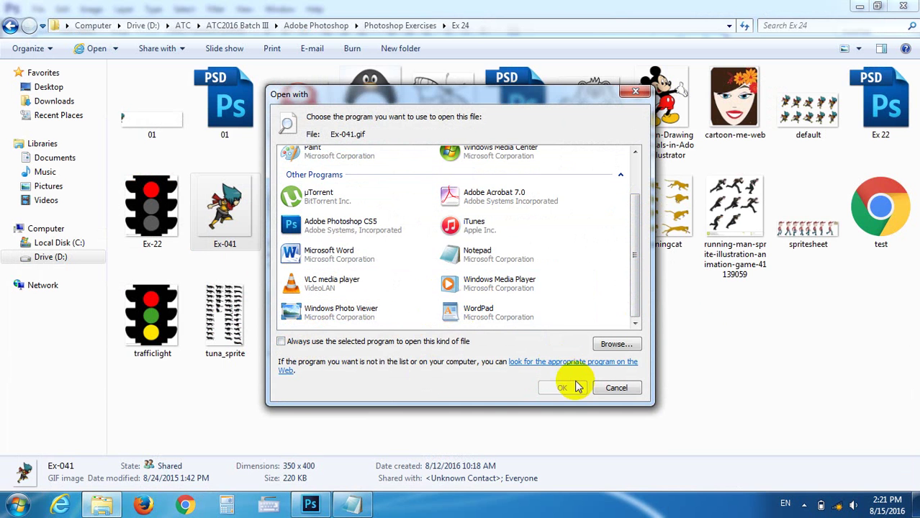
pyautogui.click(339, 310)
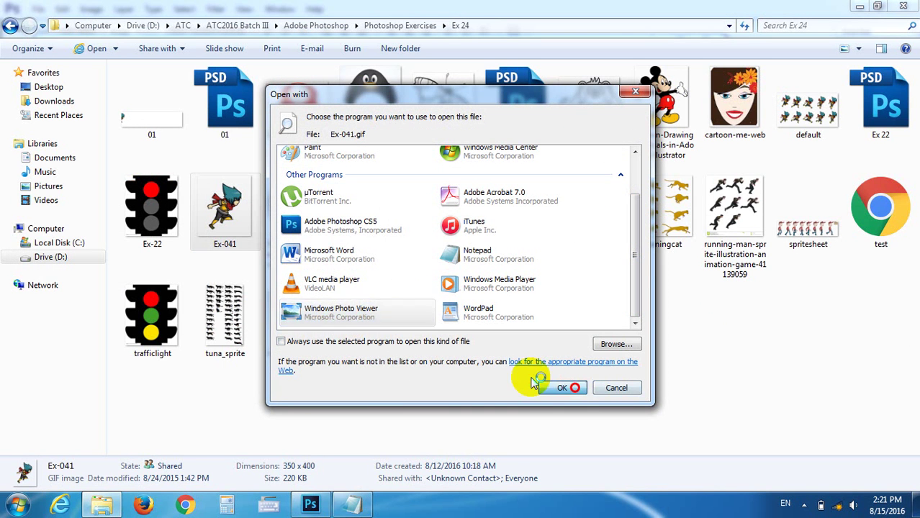
pyautogui.click(555, 386)
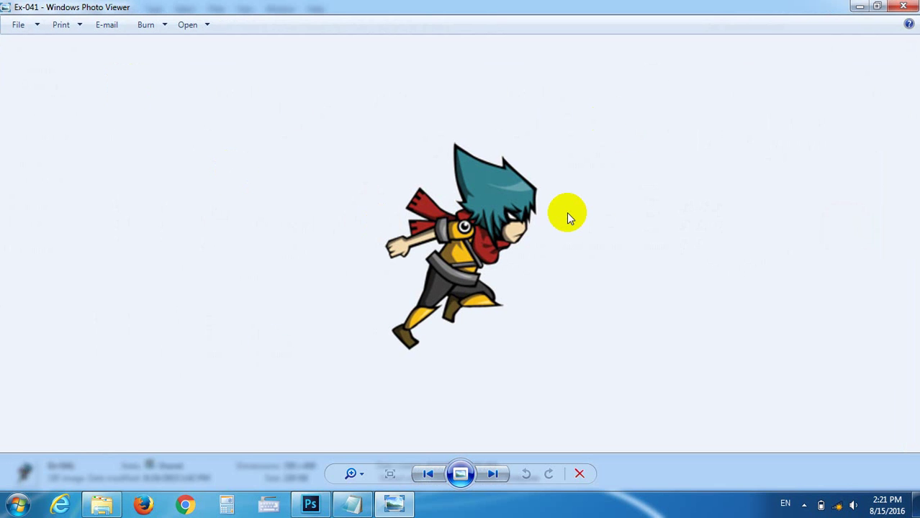
# Close Photo Viewer and bring up the Open with program list for Ex-041
pyautogui.click(904, 7)
pyautogui.rightClick(232, 227)
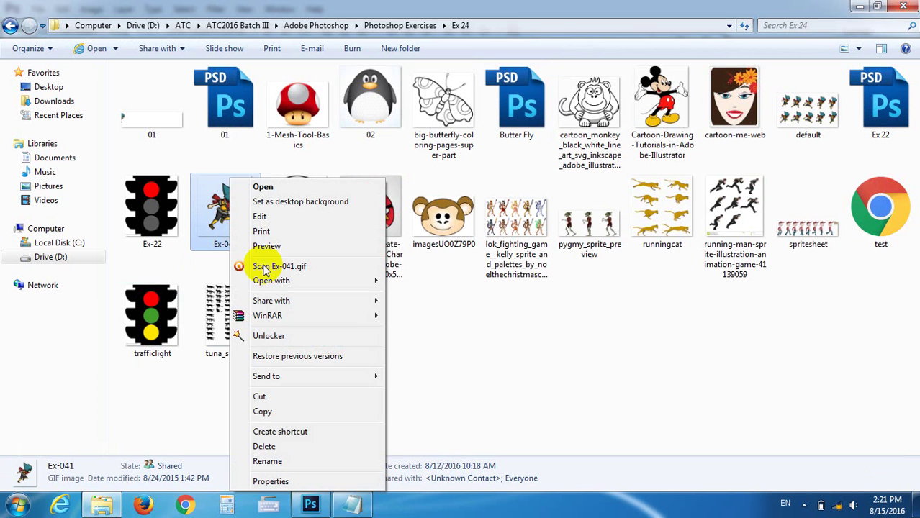
pyautogui.click(347, 281)
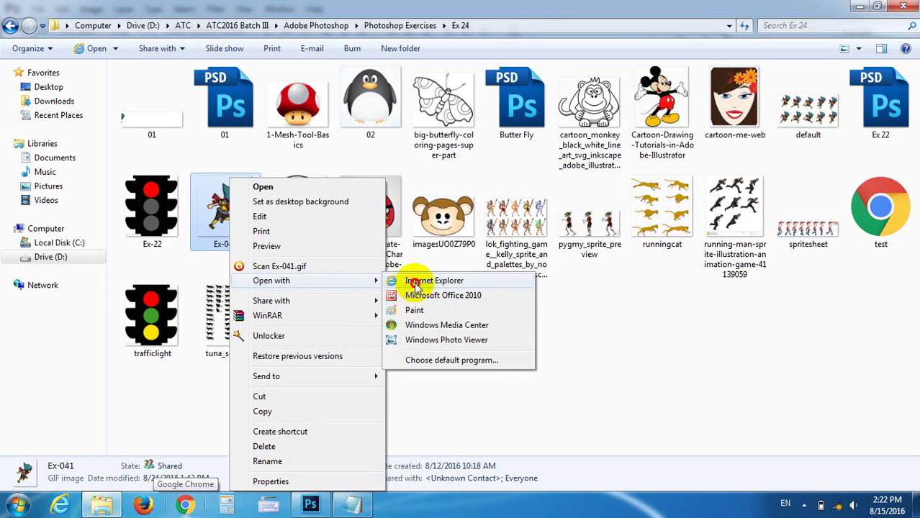
# Play Ex-041 in Internet Explorer, dismiss the default browser prompt, and switch back to Explorer
pyautogui.click(418, 282)
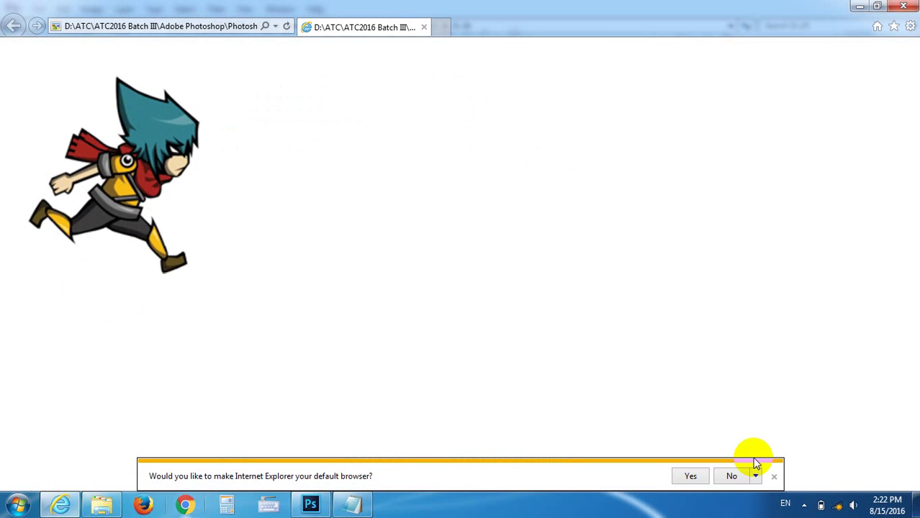
pyautogui.click(774, 476)
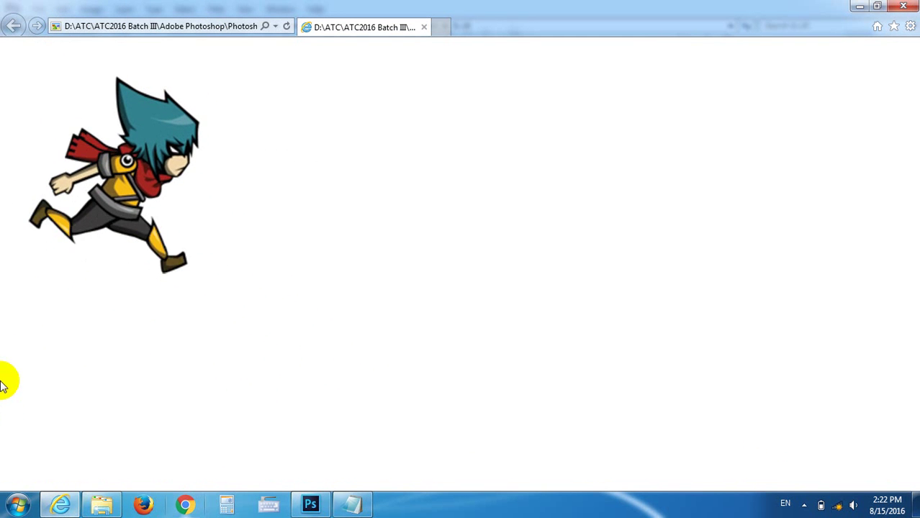
pyautogui.hotkey('alt', 'Tab')
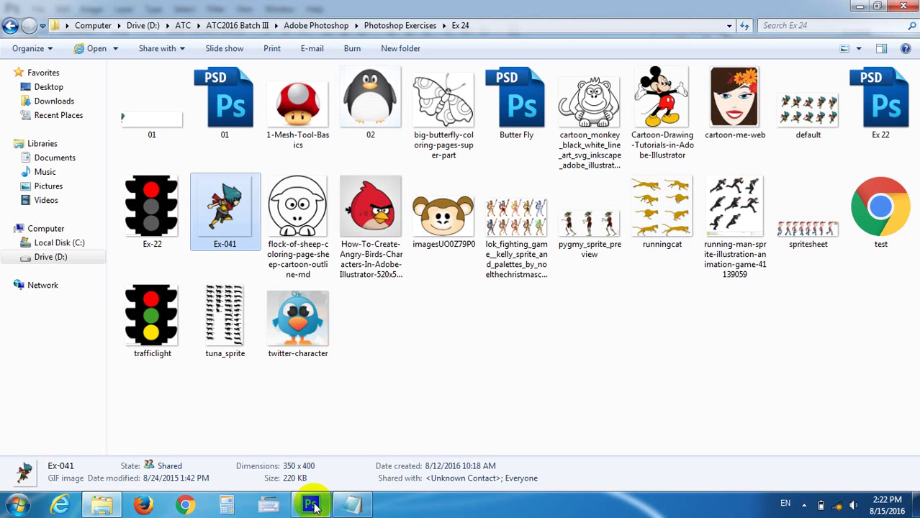
# Bring the blank Notepad forward, putting away Calculator and the on-screen keyboard
pyautogui.click(351, 504)
pyautogui.click(301, 108)
pyautogui.click(226, 504)
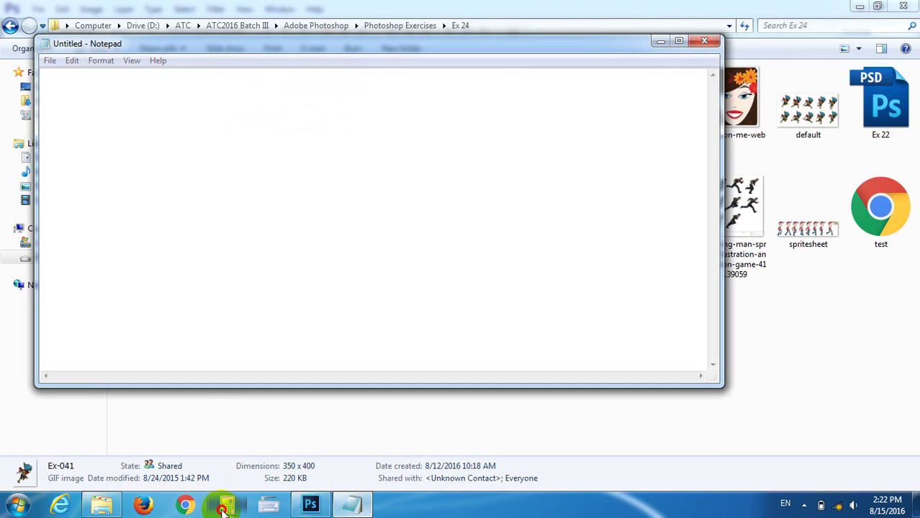
pyautogui.click(599, 205)
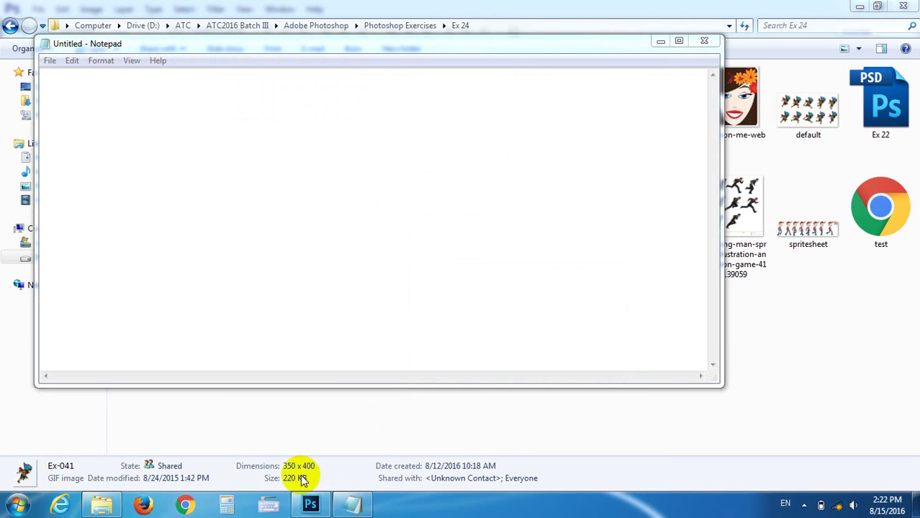
pyautogui.click(269, 504)
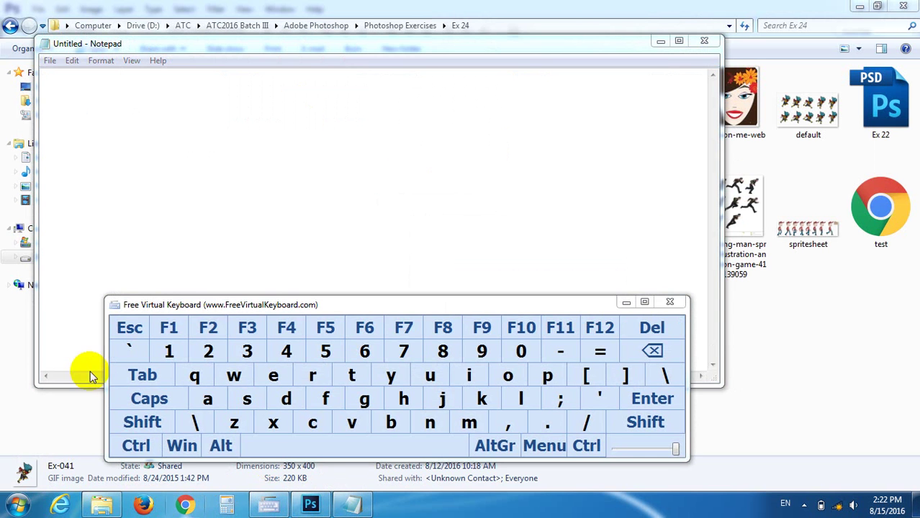
pyautogui.click(670, 302)
# Type the first line 'Animation: ចលនា', switching input to Khmer for the word
pyautogui.click(251, 93)
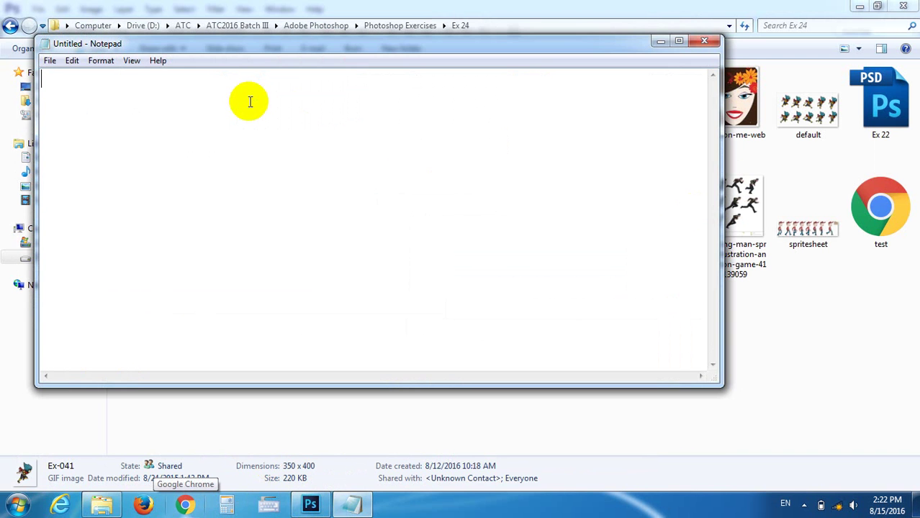
pyautogui.write('A')
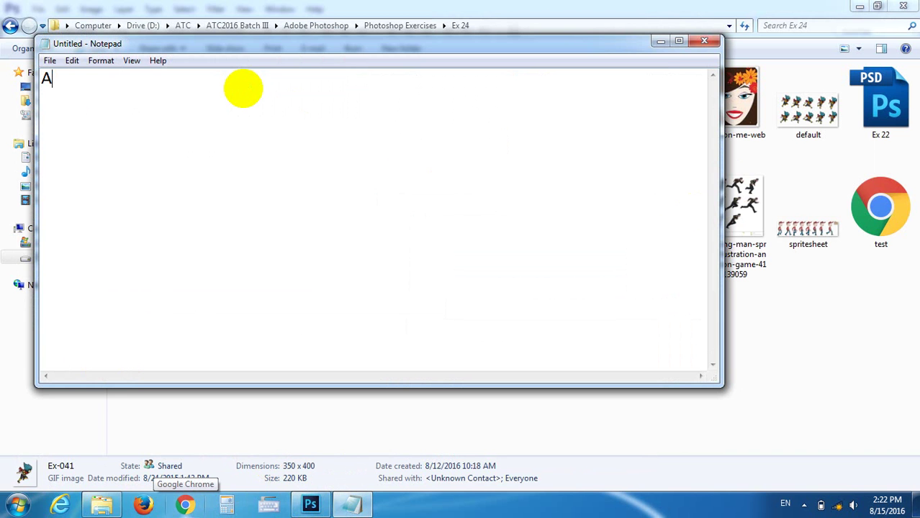
pyautogui.write('nimation')
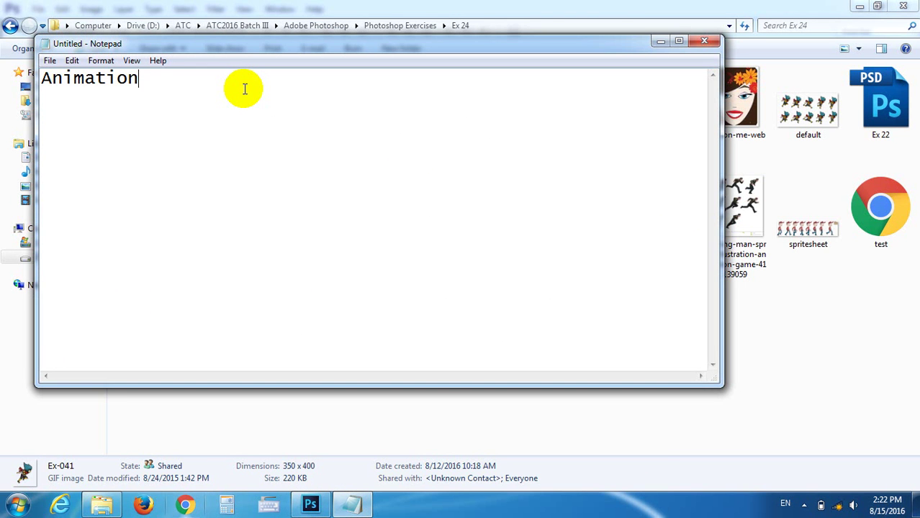
pyautogui.write(':')
pyautogui.hotkey('alt', 'shift')
pyautogui.write(' ច')
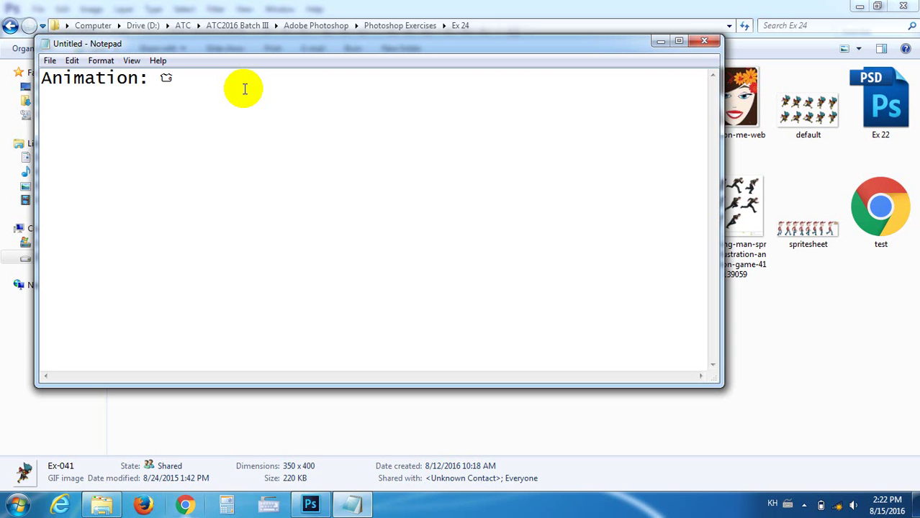
pyautogui.write('លនា')
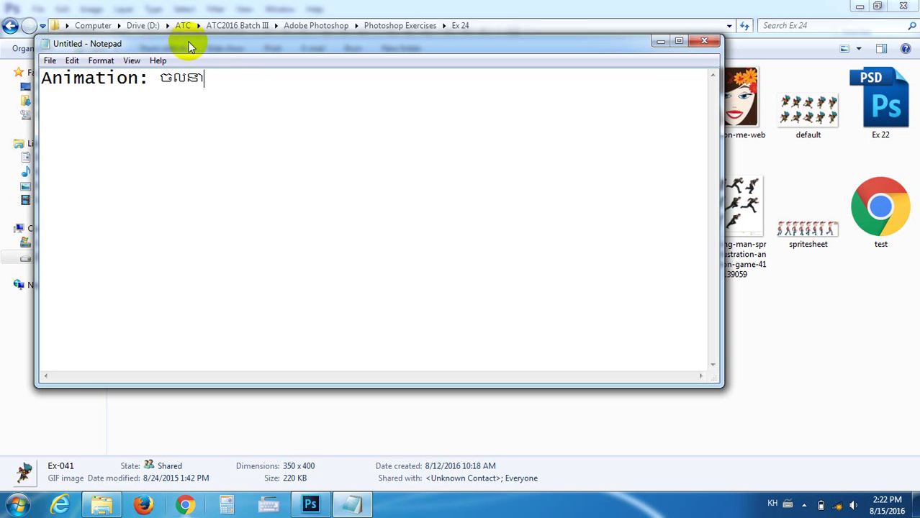
pyautogui.moveTo(218, 82); pyautogui.dragTo(42, 84)
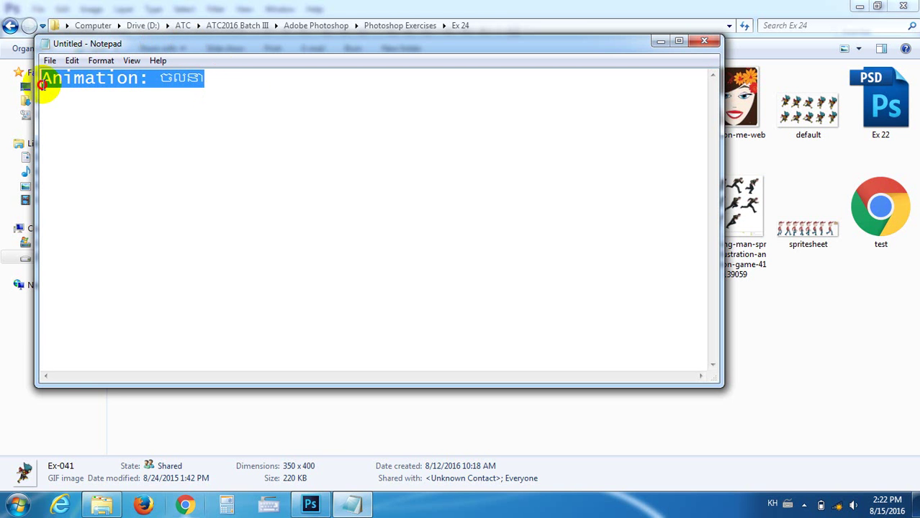
pyautogui.click(226, 76)
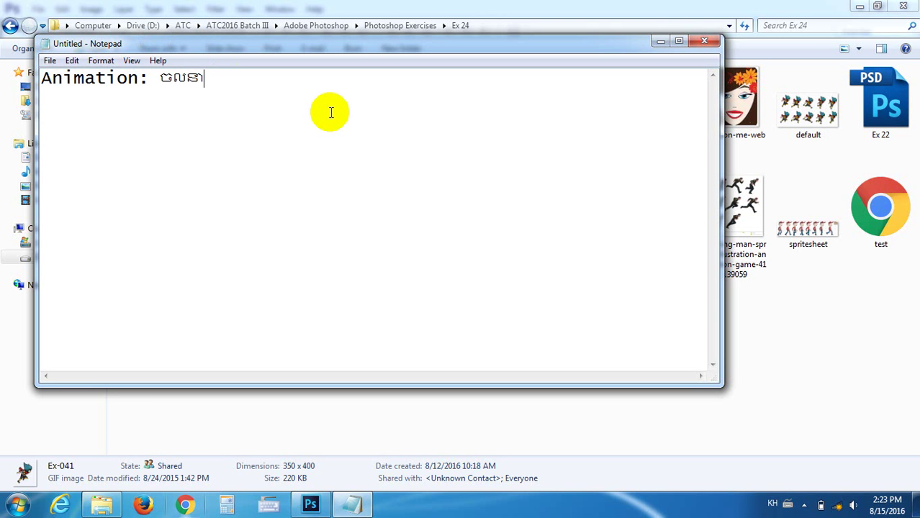
# Switch back to English and type 'Action' and 'Timeline:' on new lines
pyautogui.press('Return')
pyautogui.hotkey('alt', 'shift')
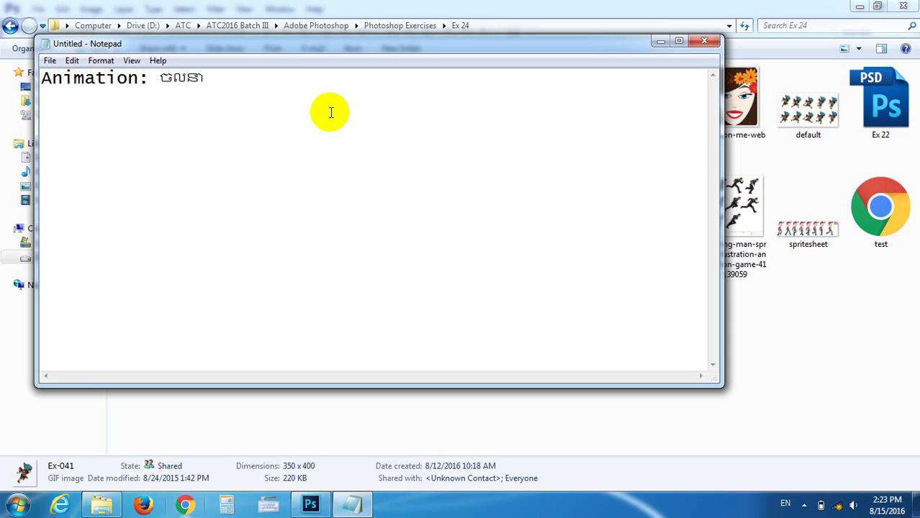
pyautogui.write('Acto')
pyautogui.press('BackSpace')
pyautogui.write('io')
pyautogui.write('n')
pyautogui.press('Return')
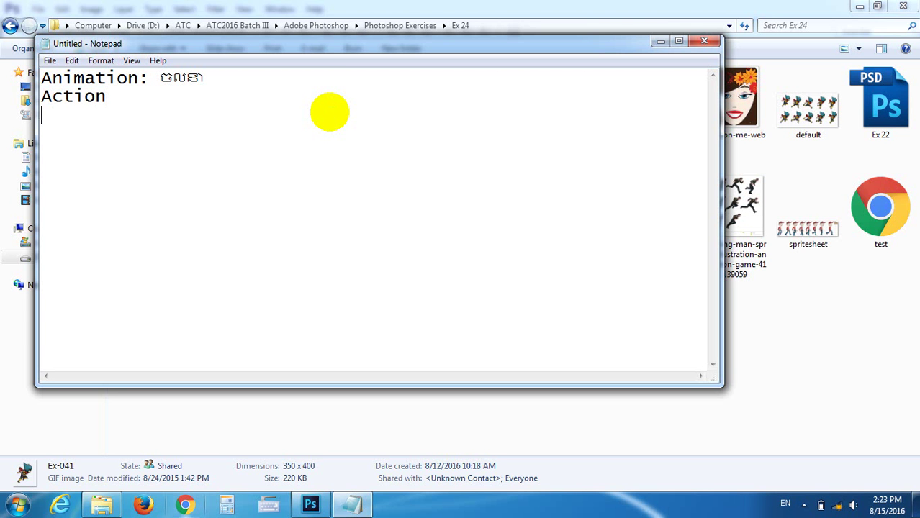
pyautogui.write('T')
pyautogui.press('BackSpace')
pyautogui.write('Time')
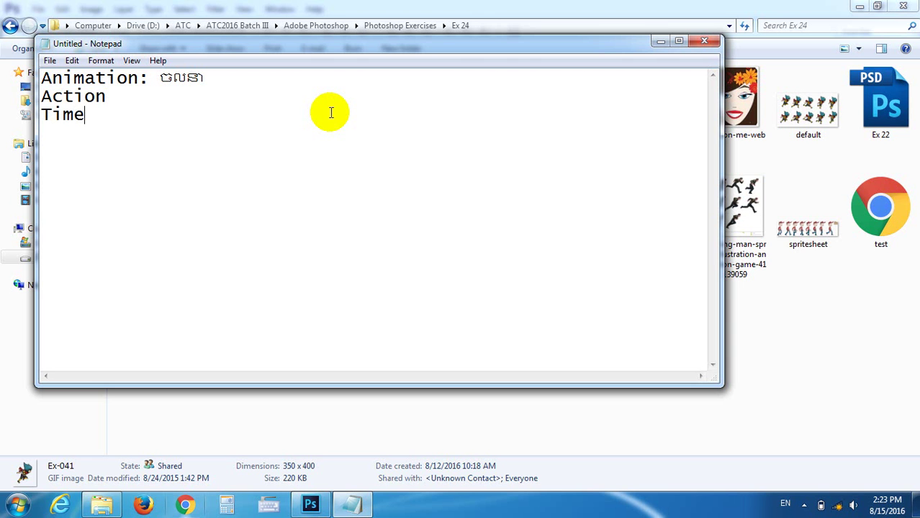
pyautogui.write('line:')
# Add the missing colon after 'Action', review the three lines, then switch to Photoshop
pyautogui.click(141, 102)
pyautogui.write(':')
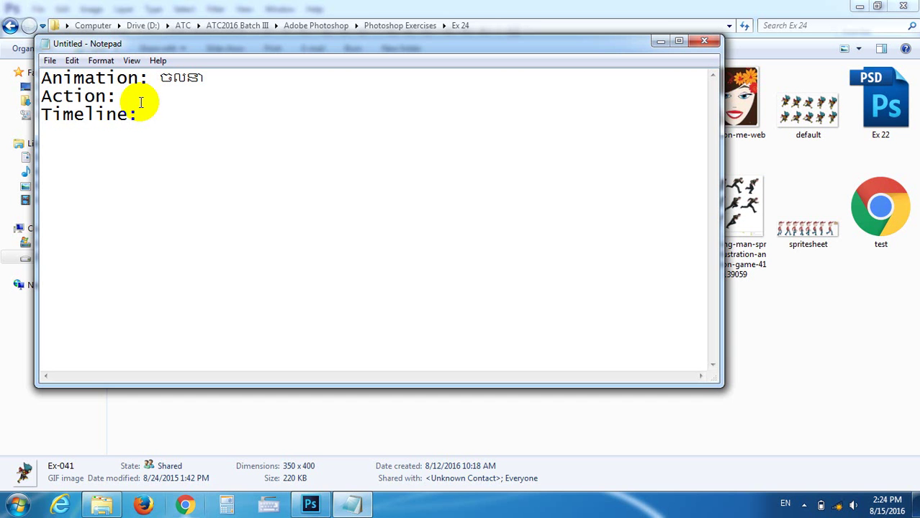
pyautogui.moveTo(149, 108); pyautogui.dragTo(4, 51)
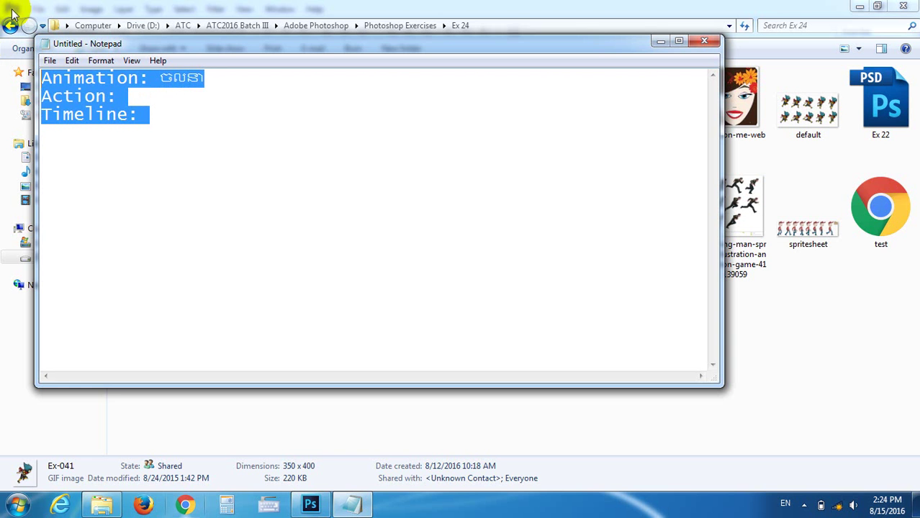
pyautogui.click(171, 128)
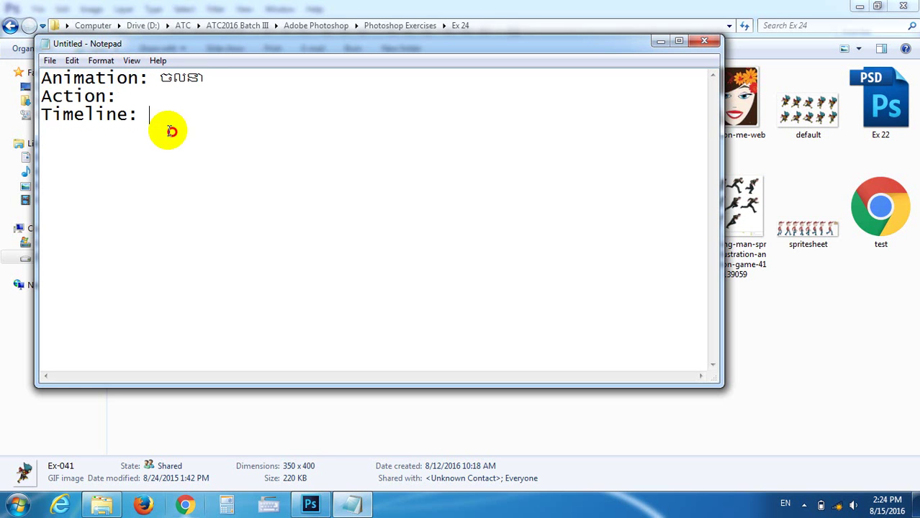
pyautogui.click(322, 504)
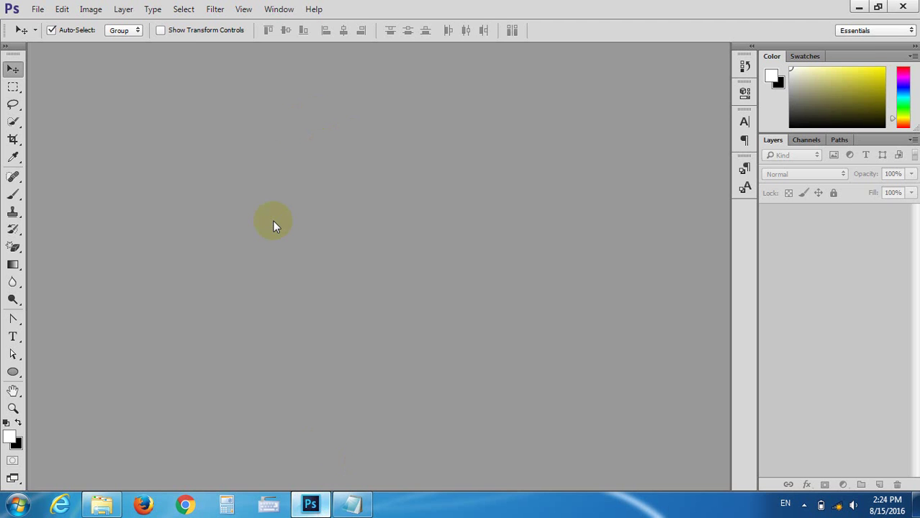
# Show the Timeline panel from the Window menu, dismiss its tip, then close it
pyautogui.click(278, 5)
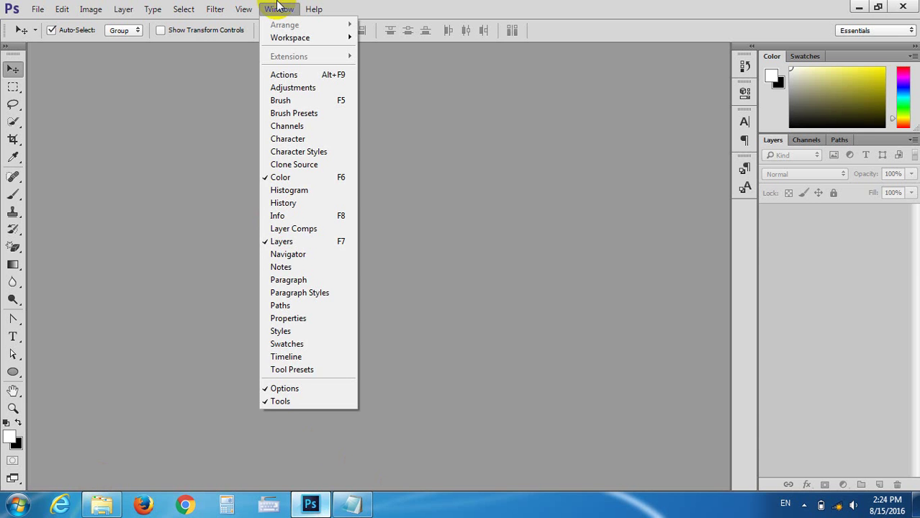
pyautogui.click(303, 359)
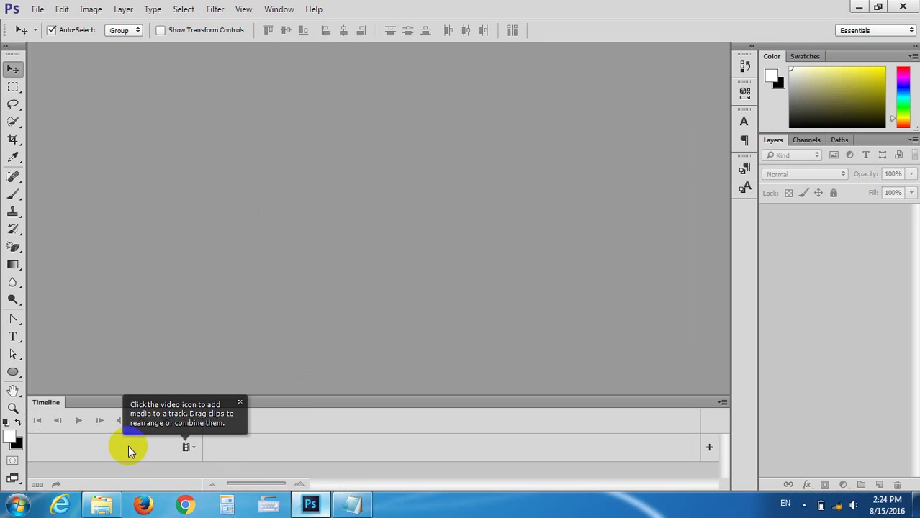
pyautogui.click(241, 406)
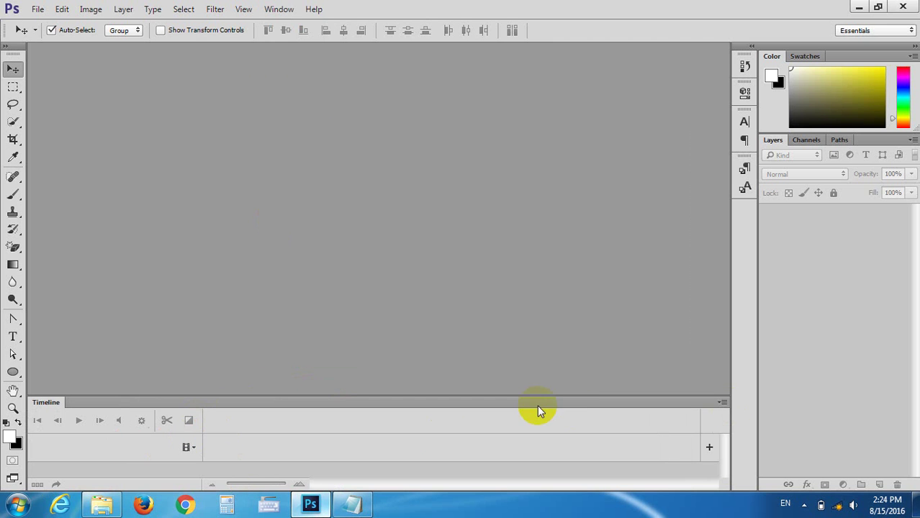
pyautogui.click(722, 403)
pyautogui.click(728, 374)
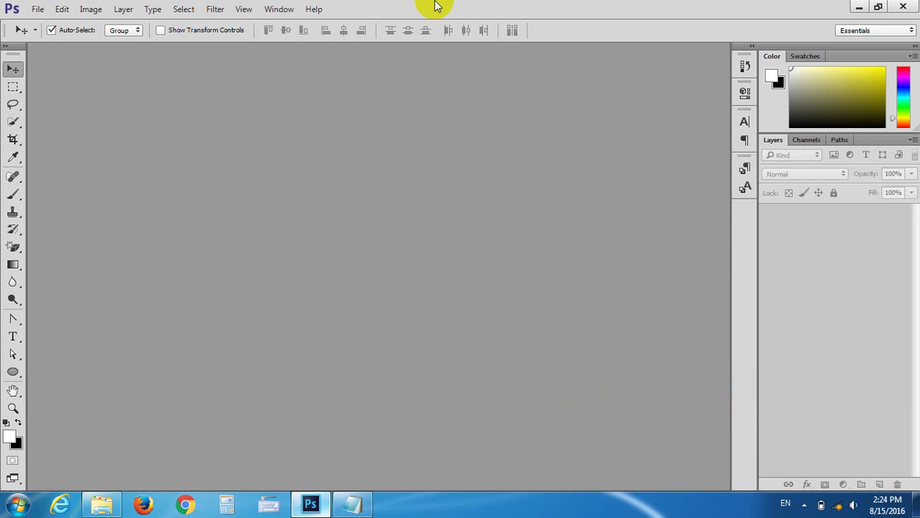
# Reopen the Window menu, then bring the Notepad notes forward and select 'Animation'
pyautogui.click(279, 9)
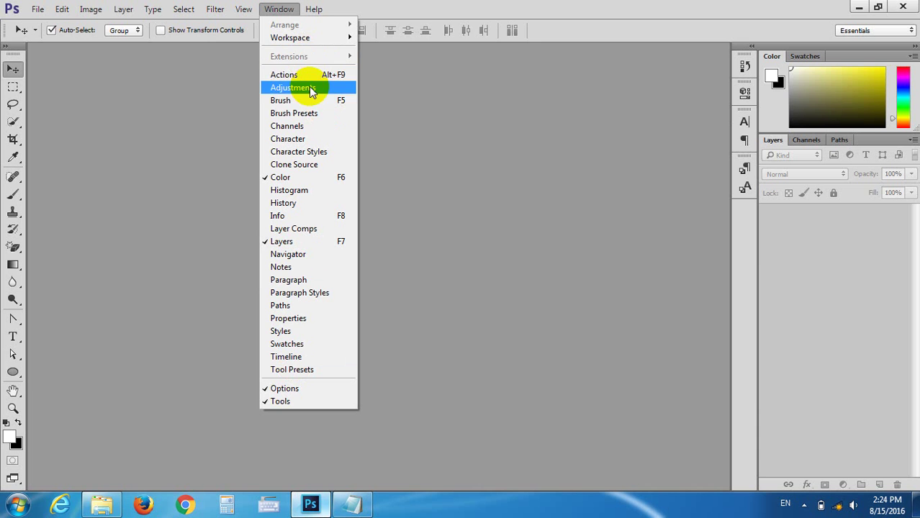
pyautogui.click(351, 503)
pyautogui.moveTo(139, 80); pyautogui.dragTo(21, 75)
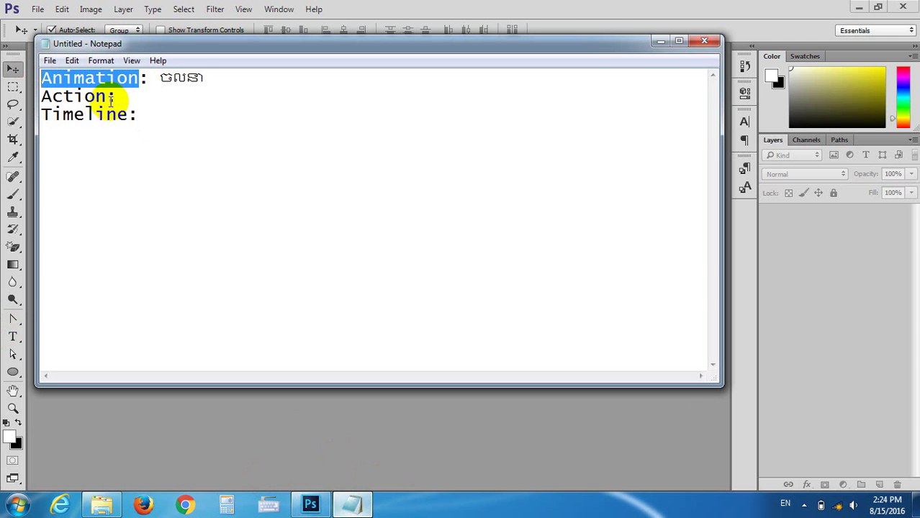
# Select 'Action', then all the notes text, deselect it, and minimize Notepad
pyautogui.moveTo(109, 96); pyautogui.dragTo(31, 97)
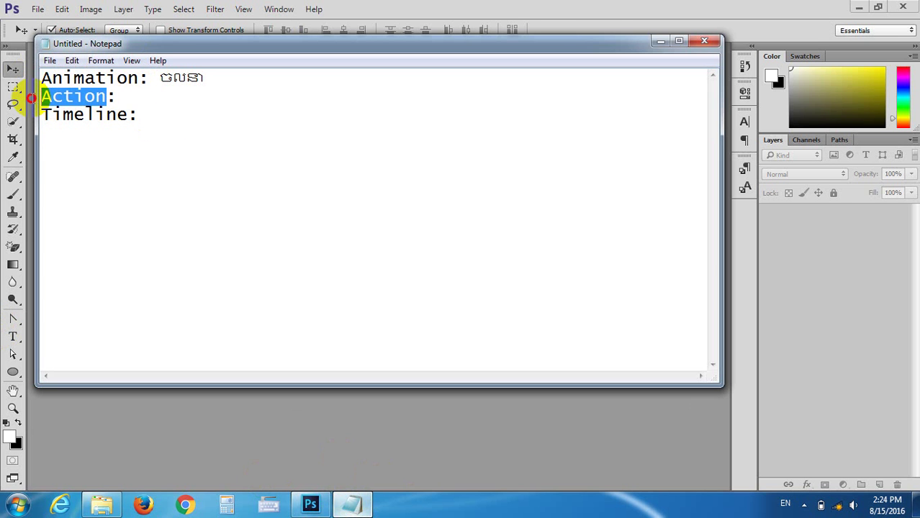
pyautogui.hotkey('ctrl', 'a')
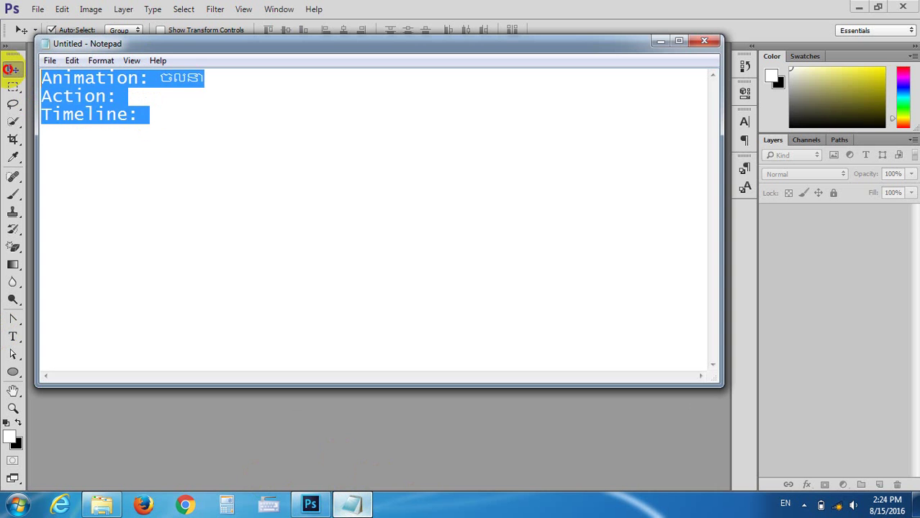
pyautogui.click(312, 183)
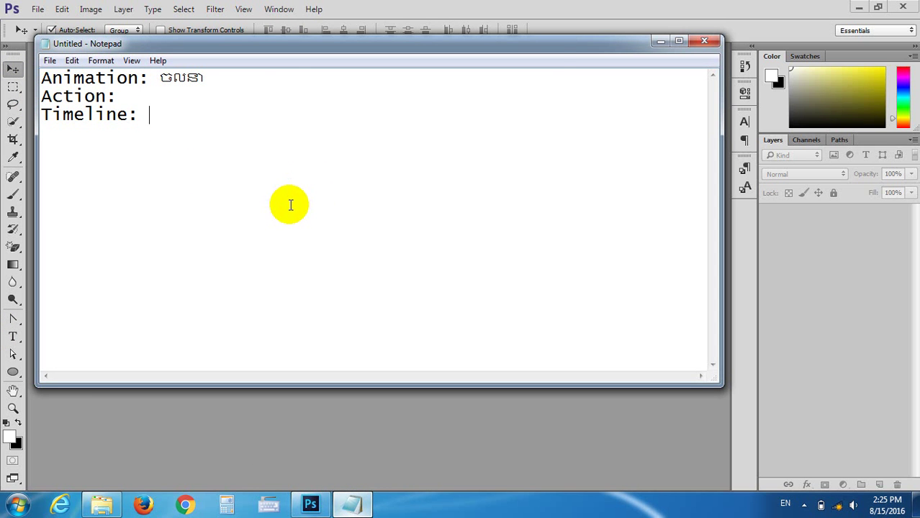
pyautogui.click(660, 41)
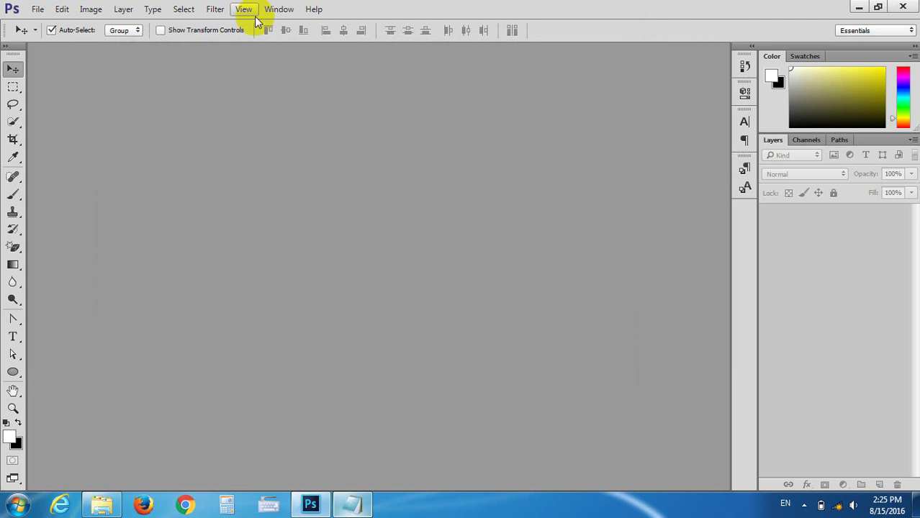
# Show the Timeline panel from the Window menu
pyautogui.click(279, 9)
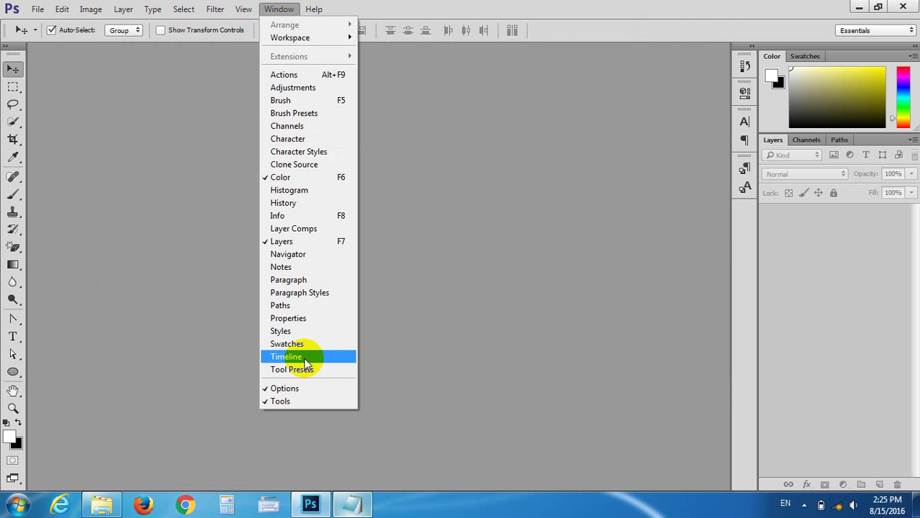
pyautogui.click(456, 286)
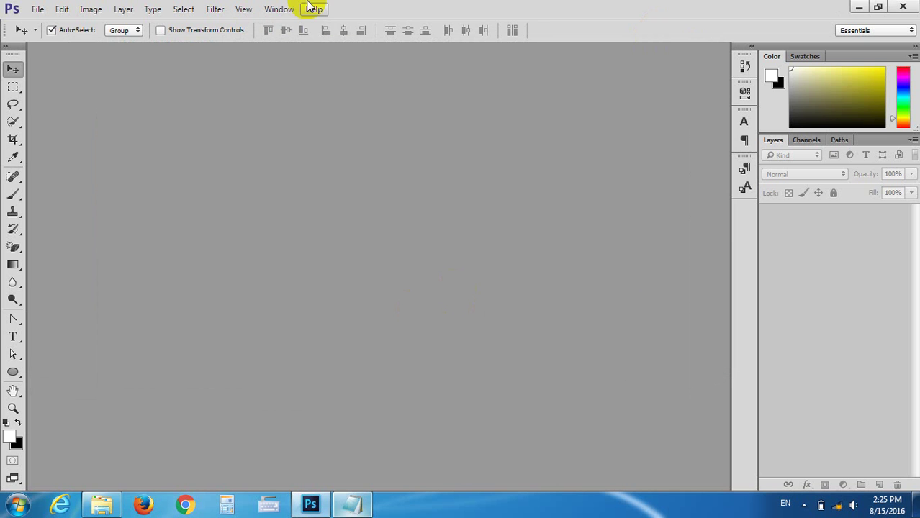
pyautogui.click(285, 8)
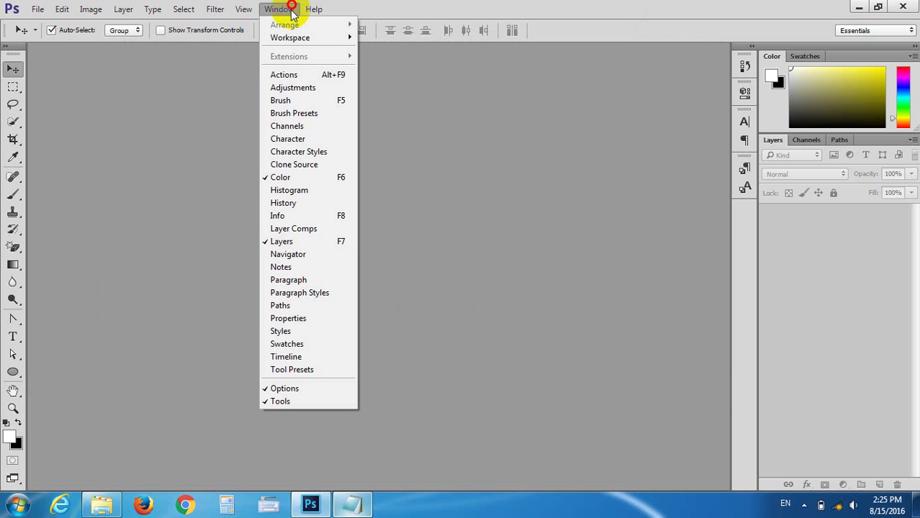
pyautogui.click(299, 358)
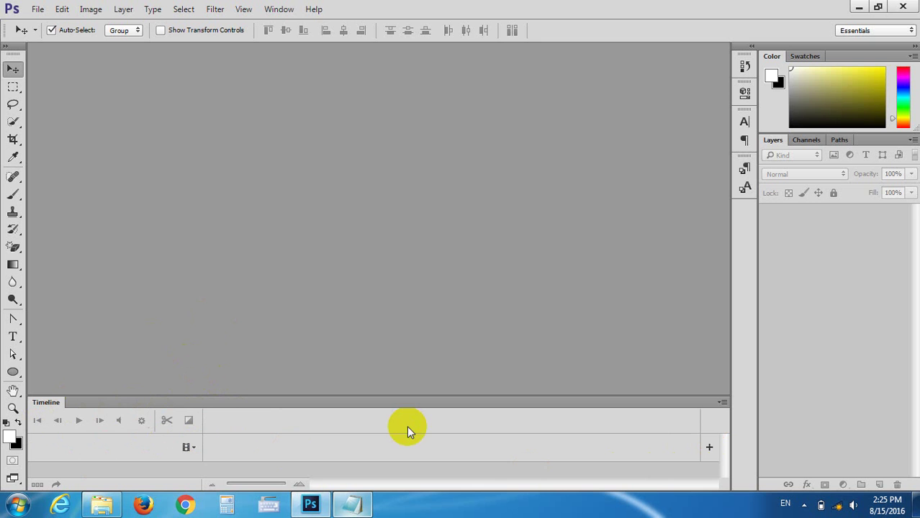
# Try adding media to the empty Timeline video track, then cancel the Open dialog
pyautogui.click(192, 449)
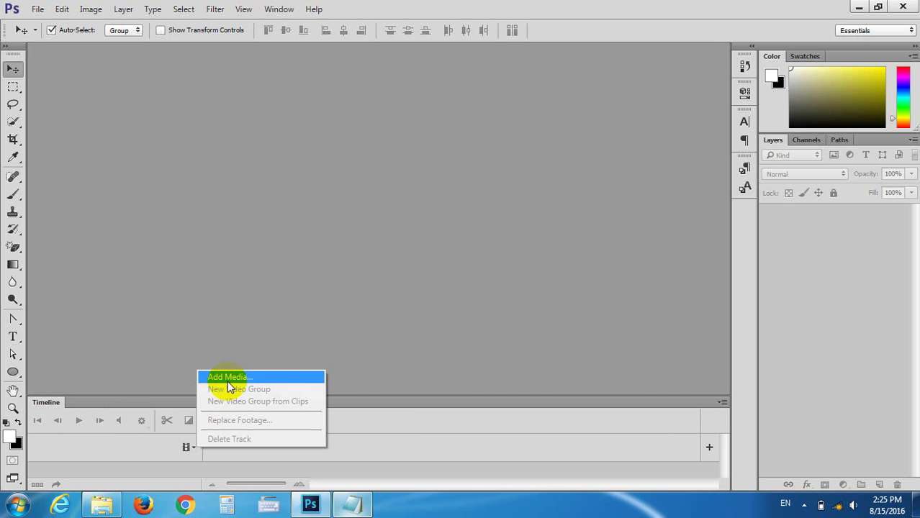
pyautogui.click(185, 448)
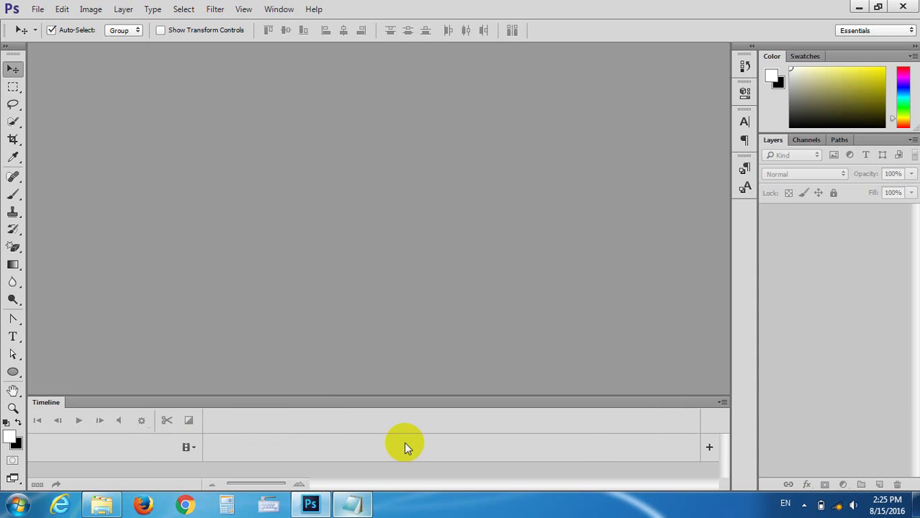
pyautogui.click(709, 447)
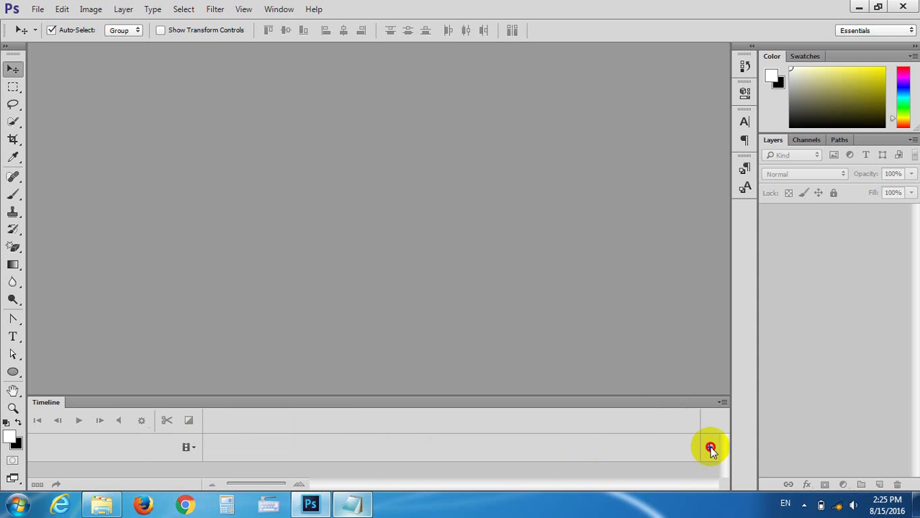
pyautogui.click(436, 8)
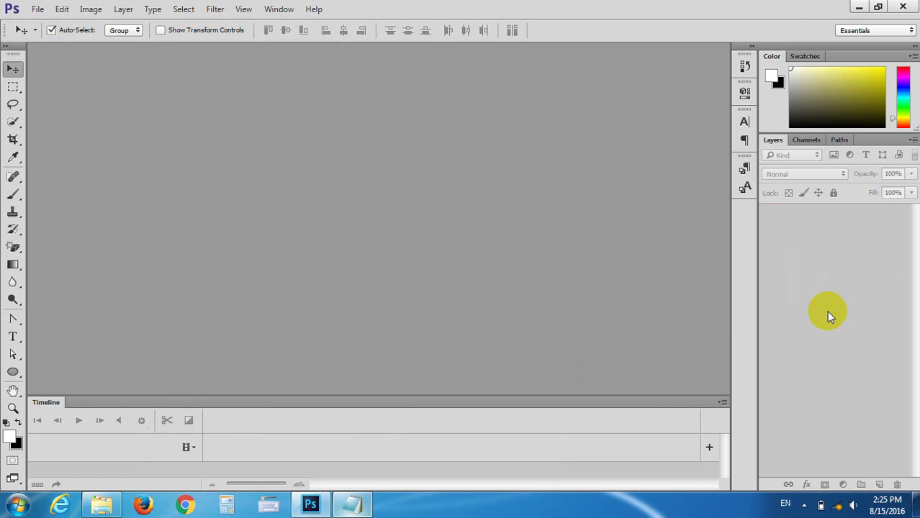
# Open default.png in Internet Explorer via Open with, leaving 'Always use' unchecked
pyautogui.click(102, 505)
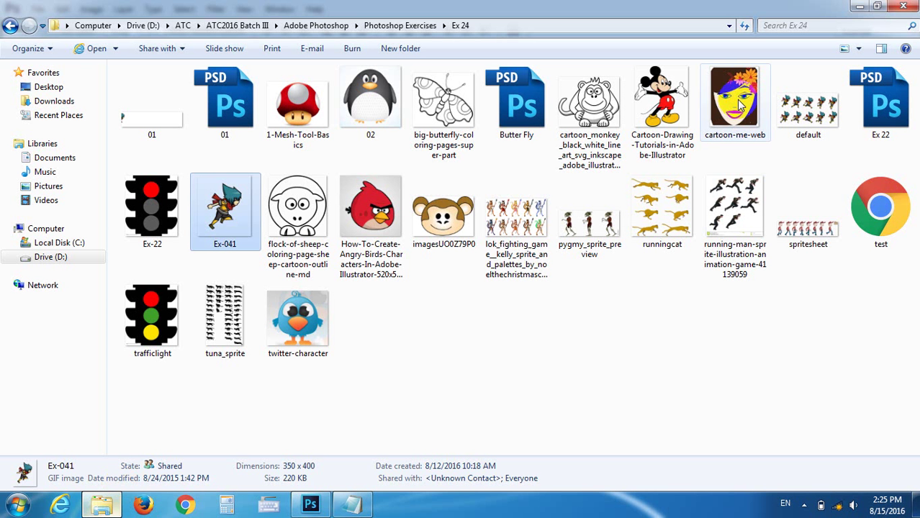
pyautogui.click(807, 117)
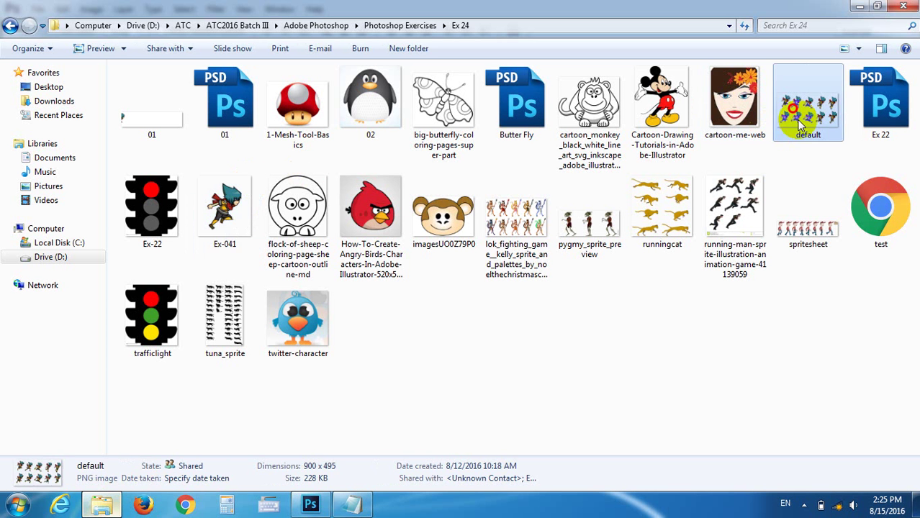
pyautogui.rightClick(807, 114)
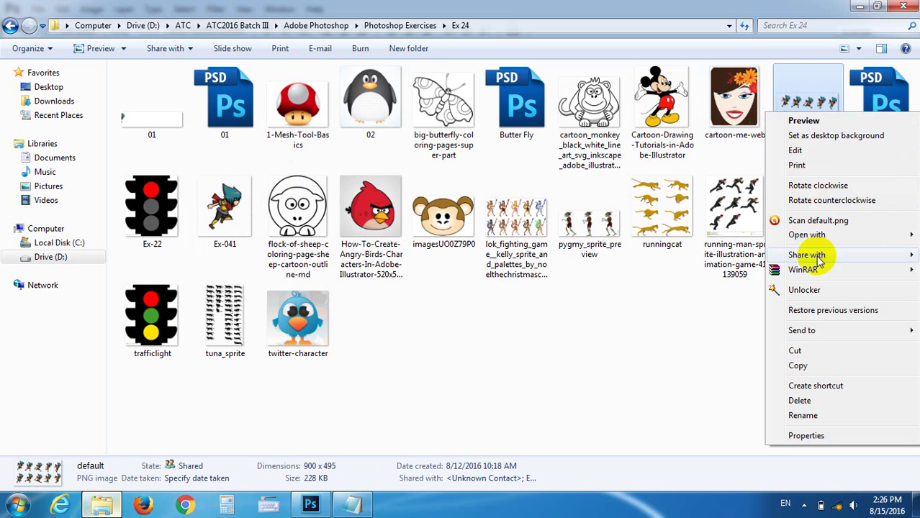
pyautogui.click(816, 235)
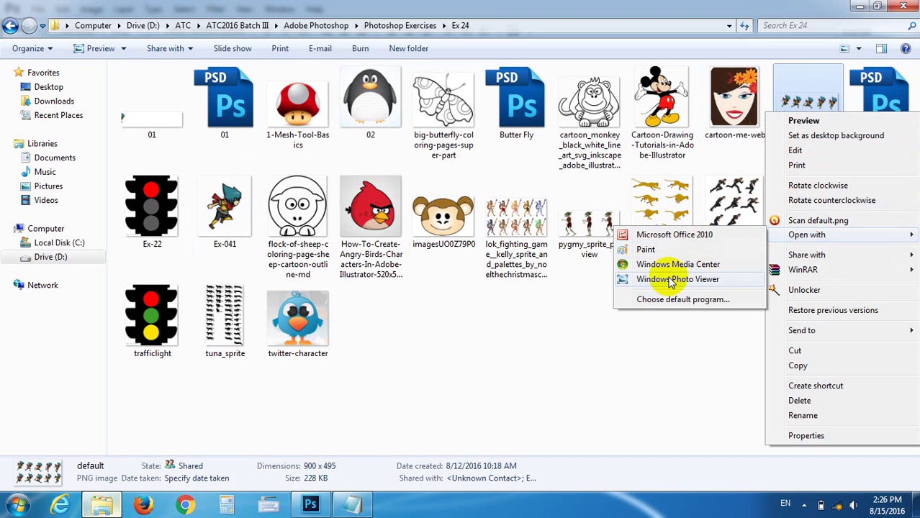
pyautogui.click(668, 299)
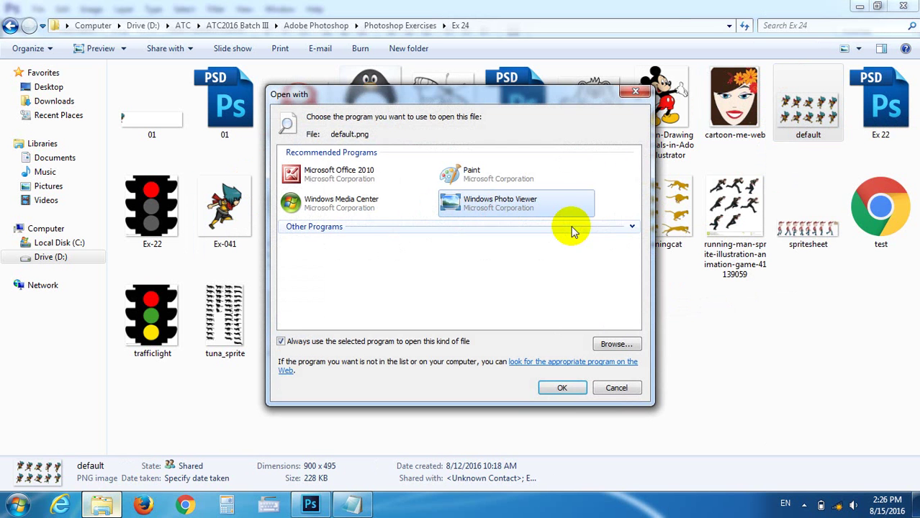
pyautogui.click(626, 225)
pyautogui.click(525, 277)
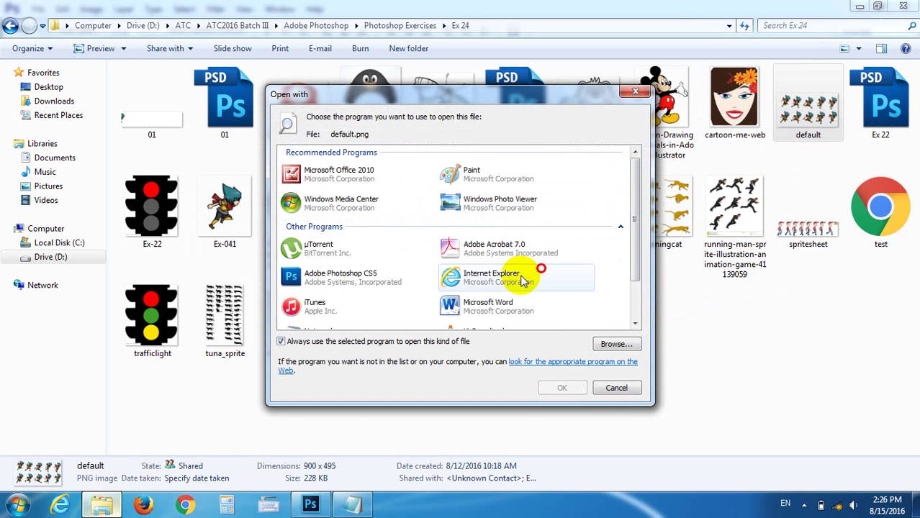
pyautogui.click(294, 343)
pyautogui.click(559, 389)
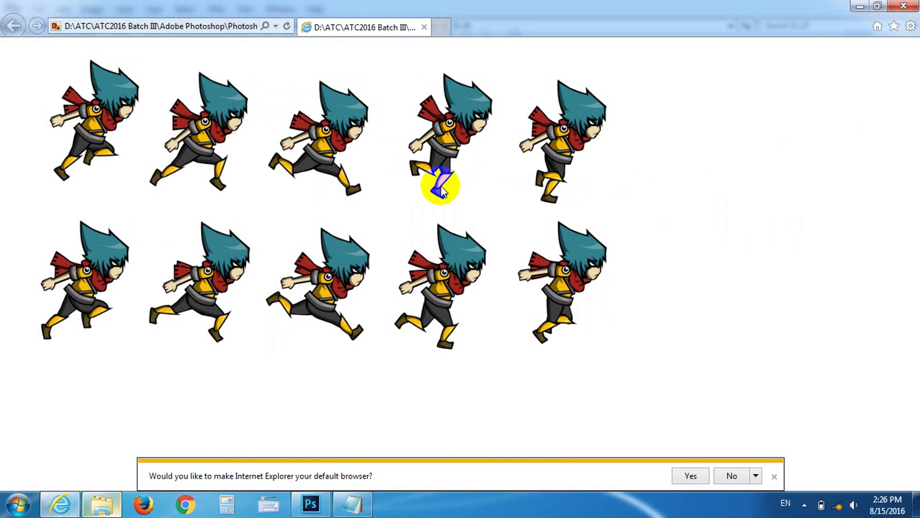
# Close Internet Explorer and drag default.png into Photoshop to open it as Layer 0
pyautogui.click(775, 475)
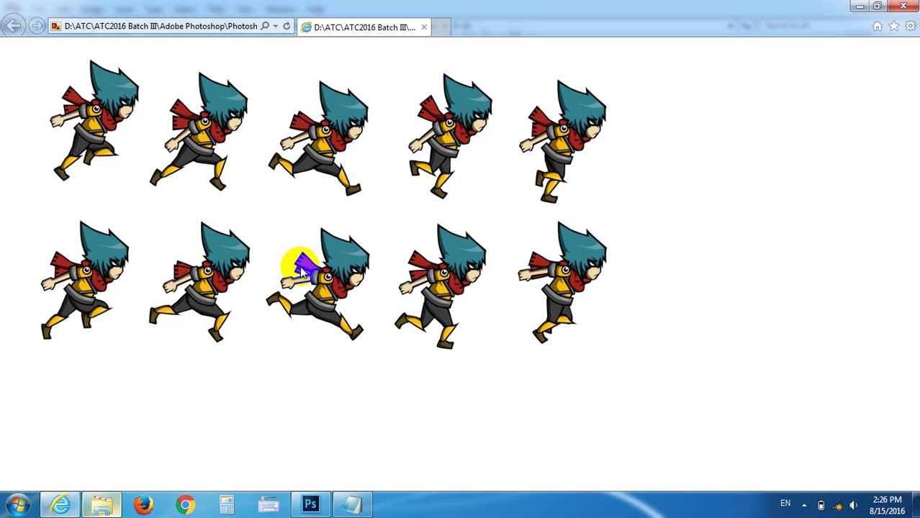
pyautogui.click(904, 6)
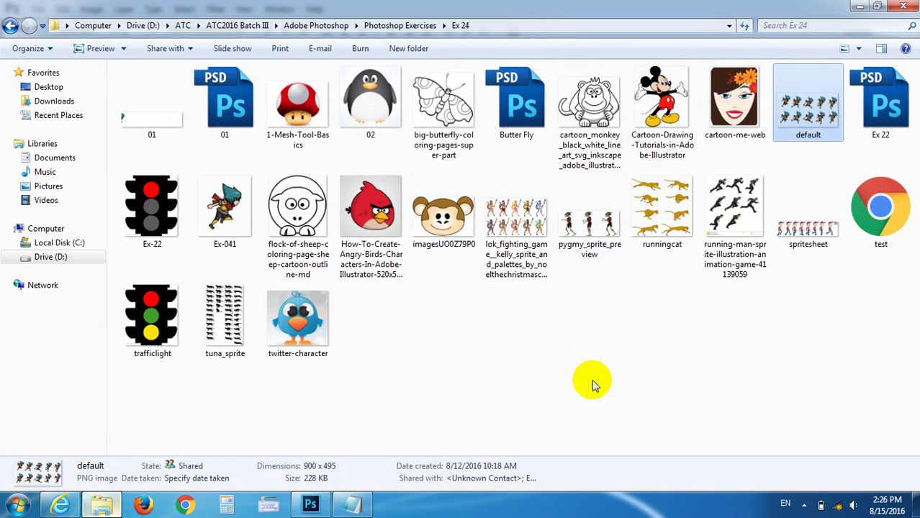
pyautogui.moveTo(812, 108)
pyautogui.mouseDown()
pyautogui.moveTo(311, 506)
pyautogui.moveTo(323, 216)
pyautogui.mouseUp()
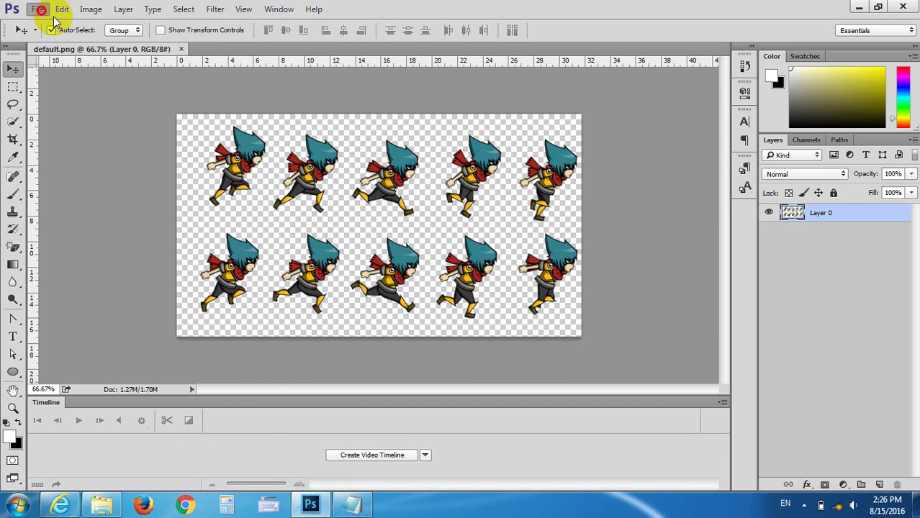
# Create a new blank 500 × 500 pixel document, Untitled-1
pyautogui.click(37, 9)
pyautogui.click(106, 29)
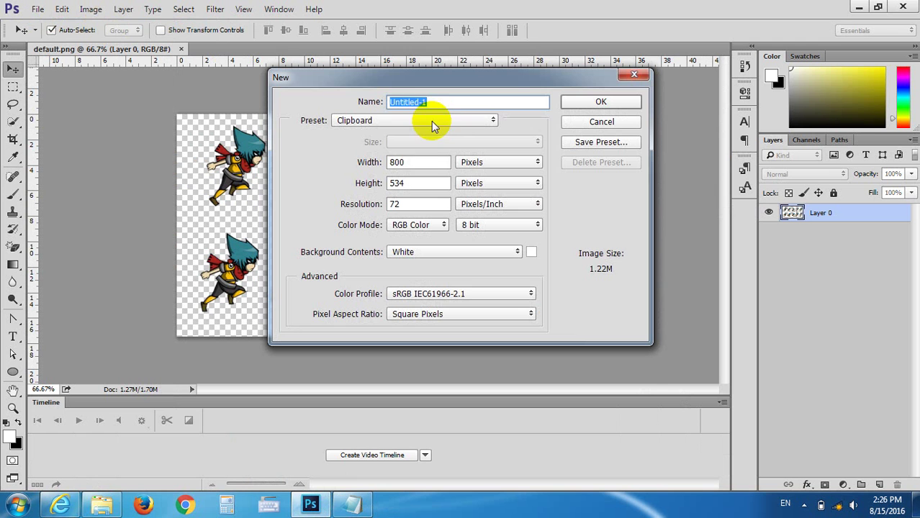
pyautogui.doubleClick(415, 162)
pyautogui.press('BackSpace')
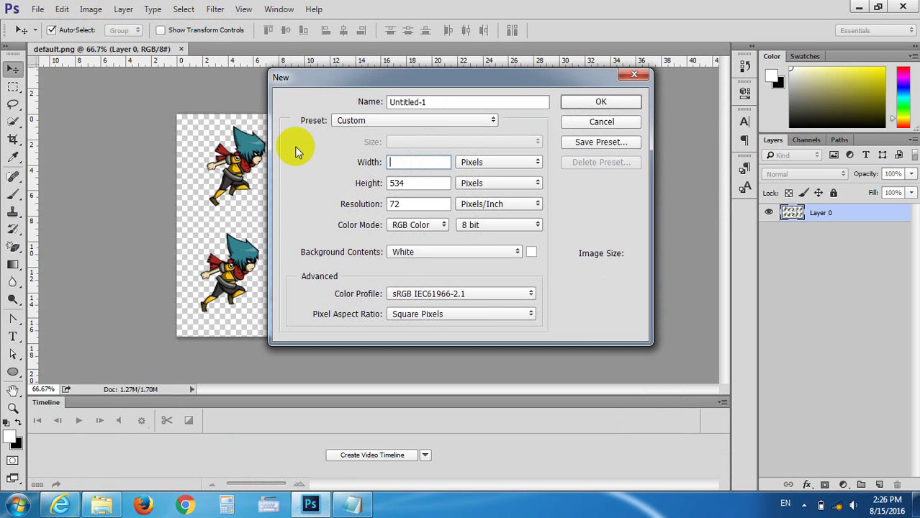
pyautogui.write('3')
pyautogui.press('BackSpace')
pyautogui.write('50')
pyautogui.write('0')
pyautogui.doubleClick(414, 184)
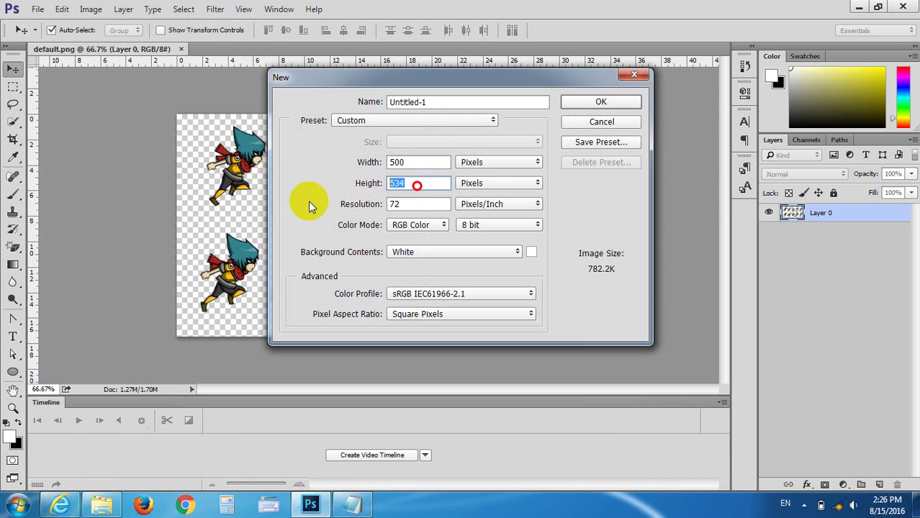
pyautogui.write('500')
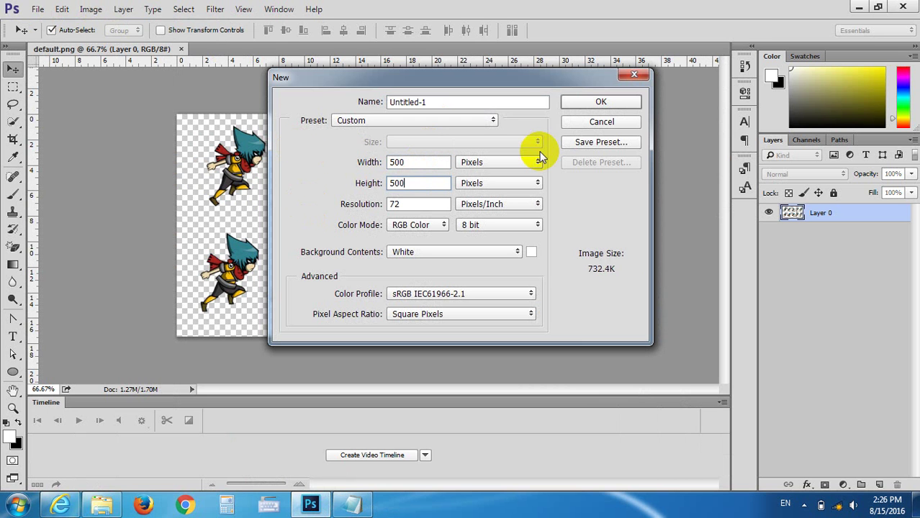
pyautogui.click(608, 103)
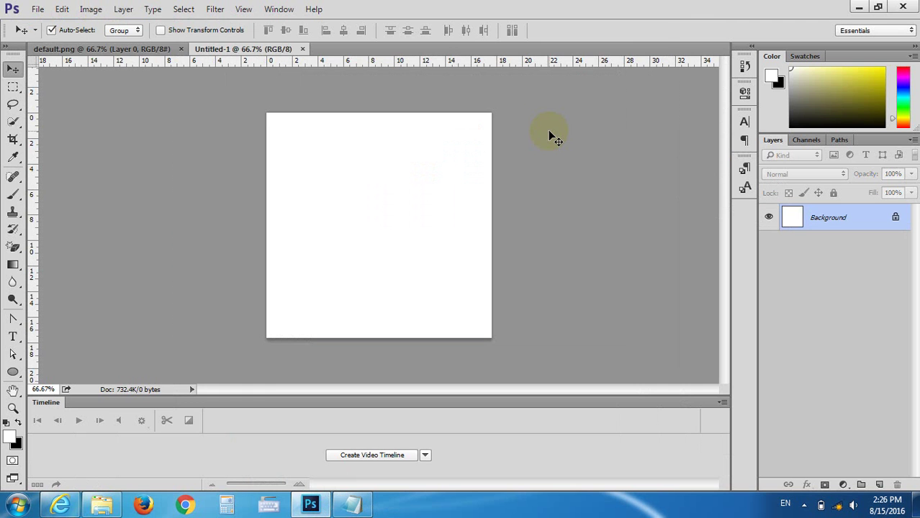
# Drag the whole sprite sheet layer into Untitled-1, then undo the placement
pyautogui.click(142, 47)
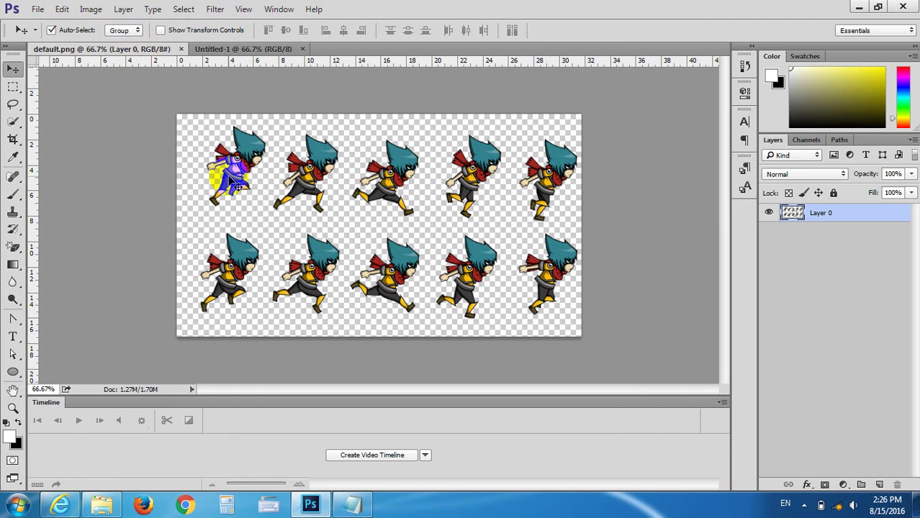
pyautogui.scroll(1, 416, 279)
pyautogui.scroll(2, 417, 280)
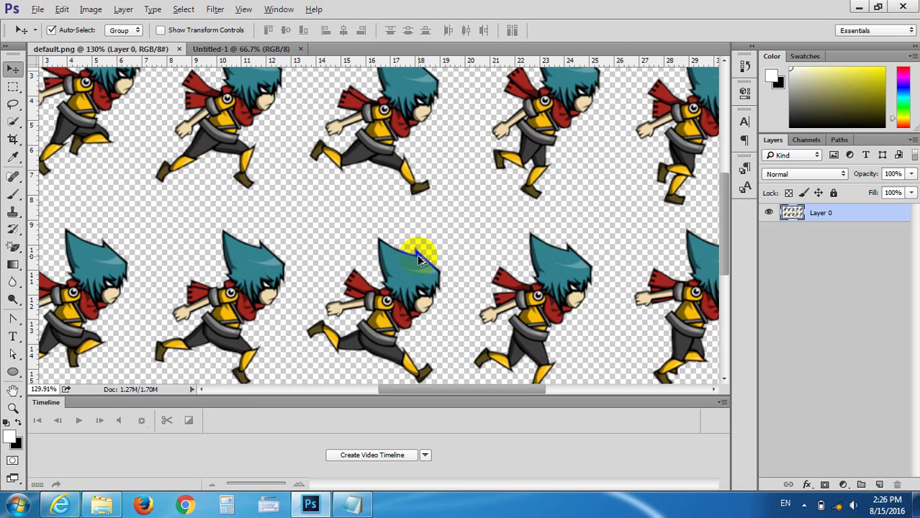
pyautogui.scroll(-2, 415, 259)
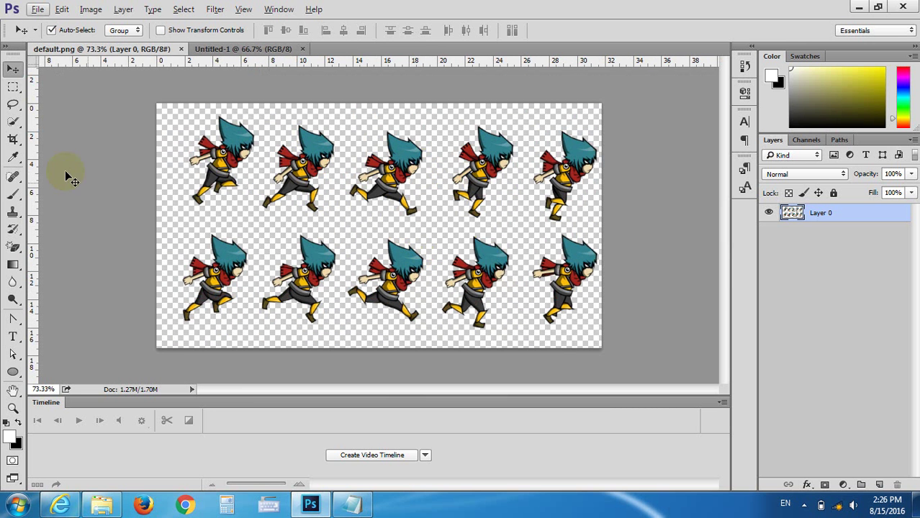
pyautogui.moveTo(259, 173); pyautogui.dragTo(260, 103)
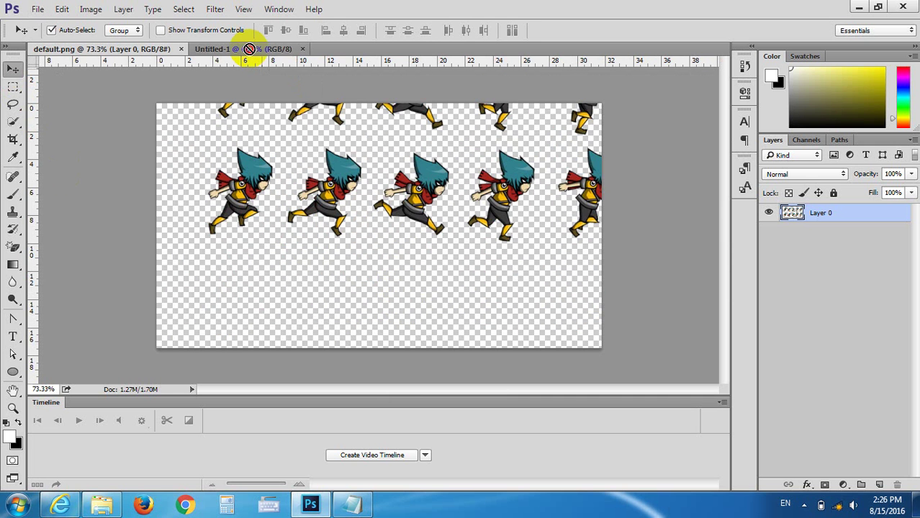
pyautogui.moveTo(261, 103)
pyautogui.mouseDown()
pyautogui.moveTo(325, 256)
pyautogui.moveTo(308, 226)
pyautogui.moveTo(193, 191)
pyautogui.moveTo(302, 226)
pyautogui.moveTo(318, 188)
pyautogui.moveTo(340, 212)
pyautogui.moveTo(343, 203)
pyautogui.moveTo(308, 212)
pyautogui.mouseUp()
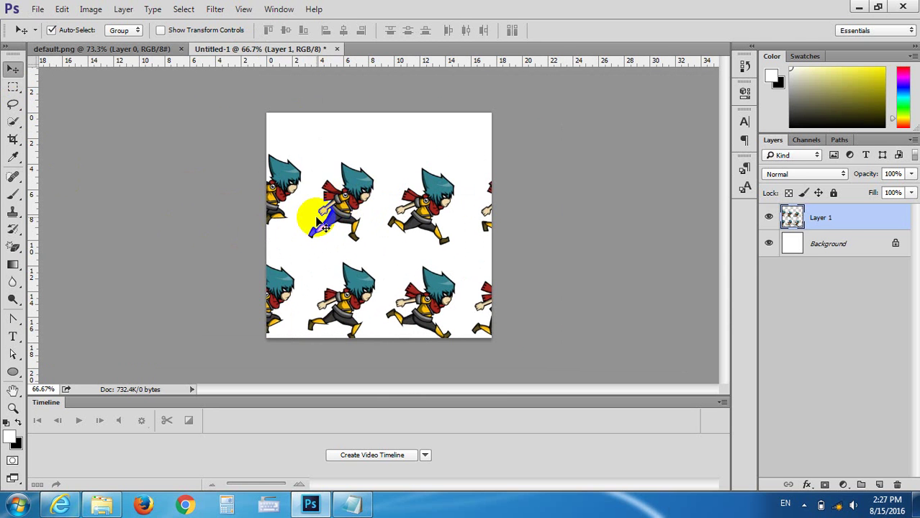
pyautogui.press('Delete')
# Deselect Layer 0 in default.png and choose the Rectangular Marquee Tool
pyautogui.click(146, 52)
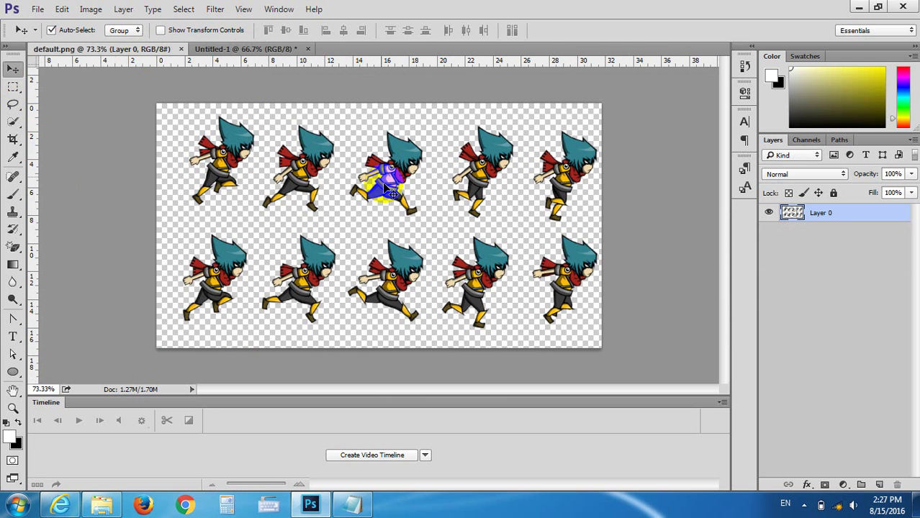
pyautogui.click(616, 249)
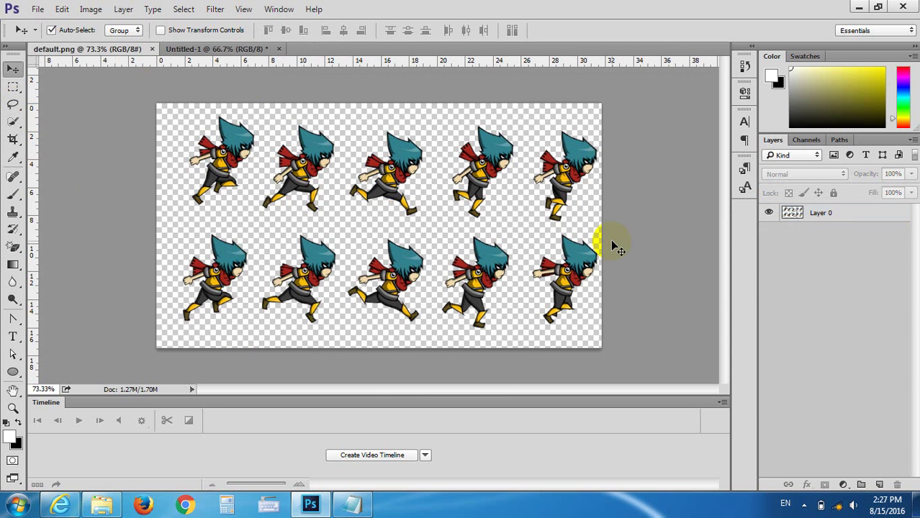
pyautogui.click(12, 87)
pyautogui.moveTo(13, 87); pyautogui.dragTo(56, 101)
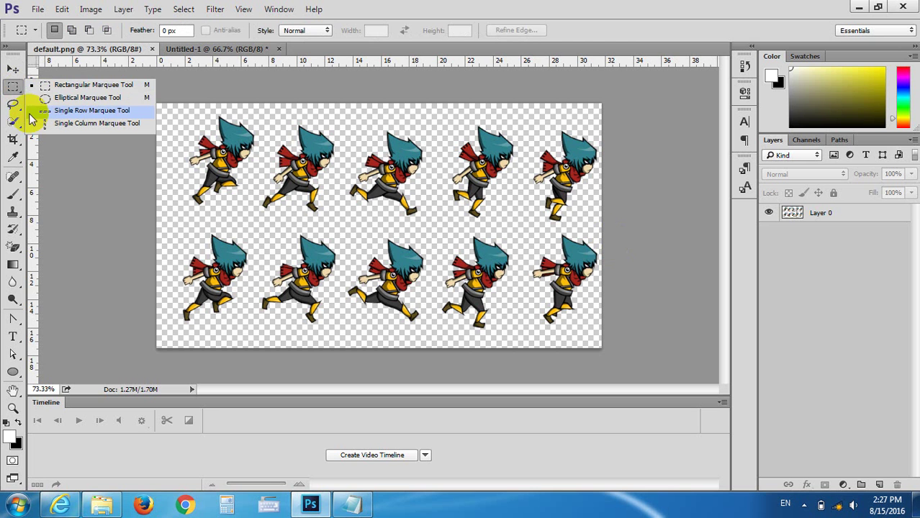
pyautogui.moveTo(12, 104)
pyautogui.mouseDown()
pyautogui.moveTo(54, 117)
pyautogui.moveTo(57, 93)
pyautogui.mouseUp()
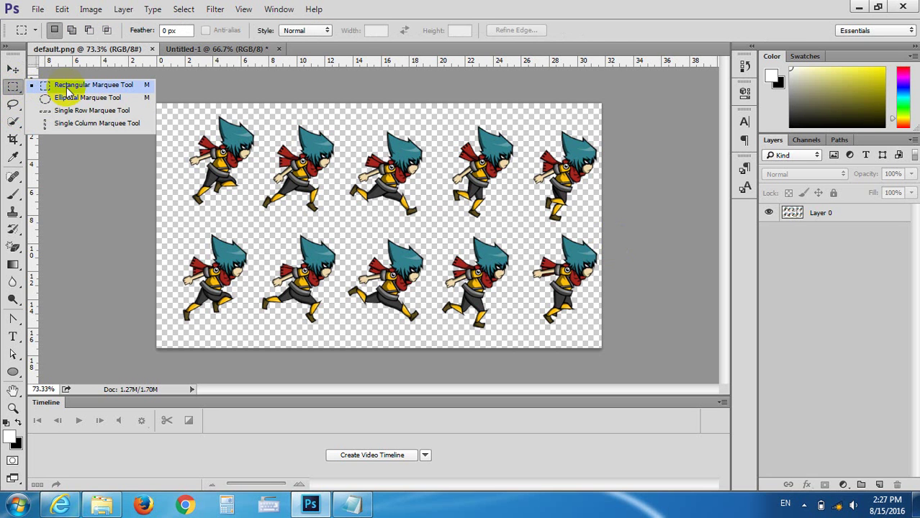
pyautogui.moveTo(34, 102); pyautogui.dragTo(321, 186)
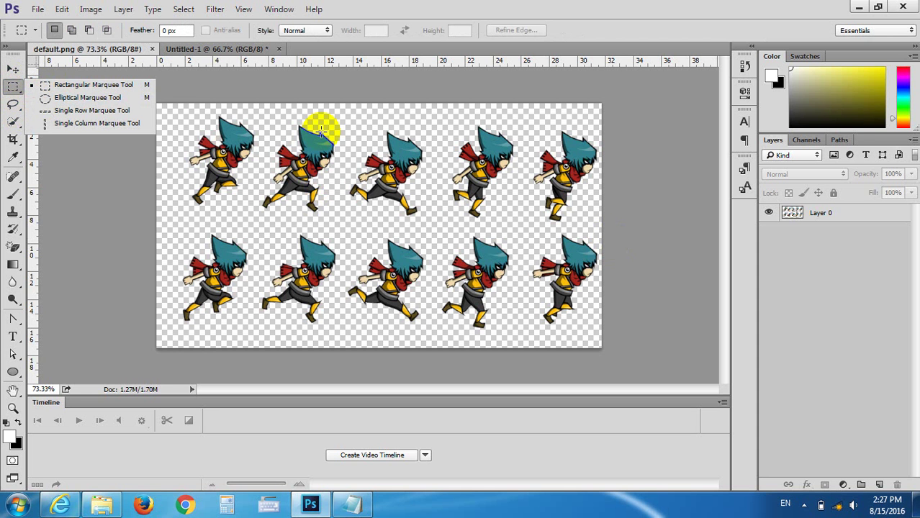
# Draw a rectangular selection around the first running sprite
pyautogui.click(77, 88)
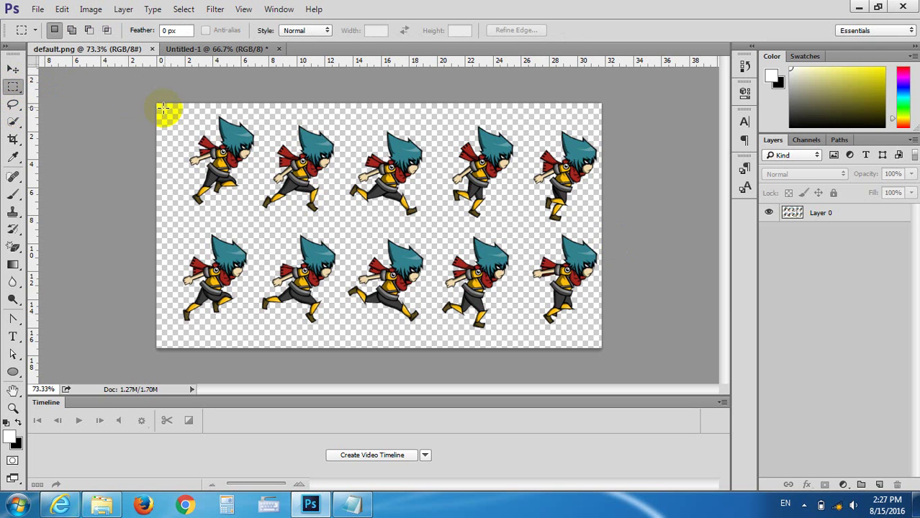
pyautogui.moveTo(162, 110); pyautogui.dragTo(259, 214)
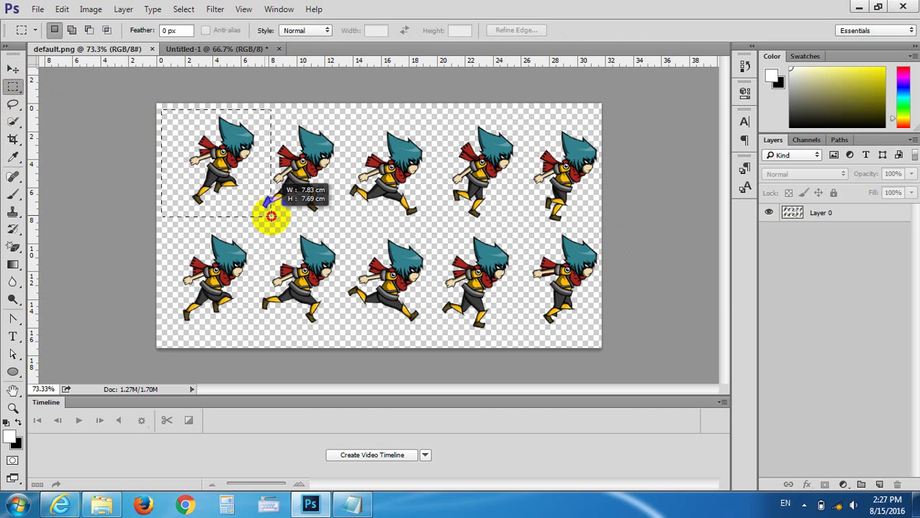
pyautogui.moveTo(259, 213)
pyautogui.mouseDown()
pyautogui.moveTo(493, 221)
pyautogui.moveTo(218, 349)
pyautogui.moveTo(227, 353)
pyautogui.moveTo(254, 360)
pyautogui.moveTo(453, 319)
pyautogui.moveTo(550, 318)
pyautogui.moveTo(528, 368)
pyautogui.moveTo(302, 232)
pyautogui.moveTo(251, 212)
pyautogui.moveTo(262, 225)
pyautogui.mouseUp()
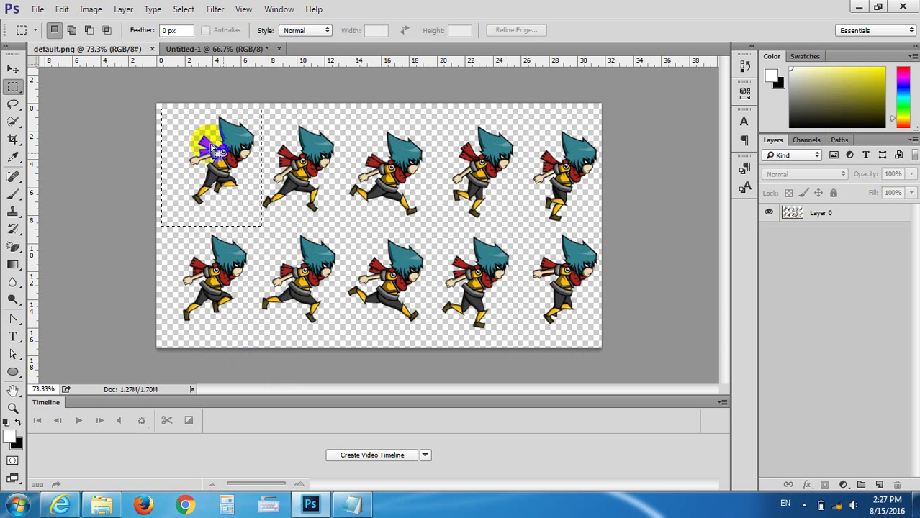
pyautogui.click(12, 68)
# Clear the no-layer error, select Layer 0, and copy the first sprite into Untitled-1 as Layer 1
pyautogui.click(245, 167)
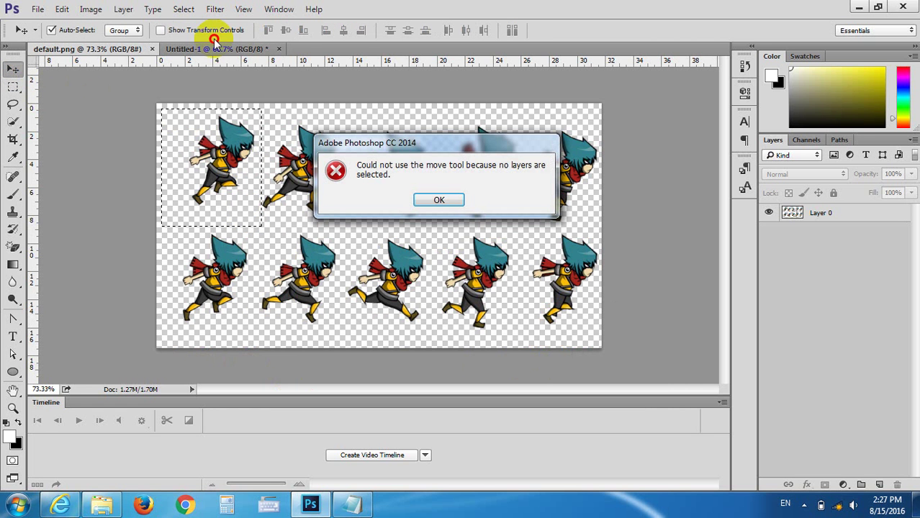
pyautogui.click(434, 199)
pyautogui.click(227, 153)
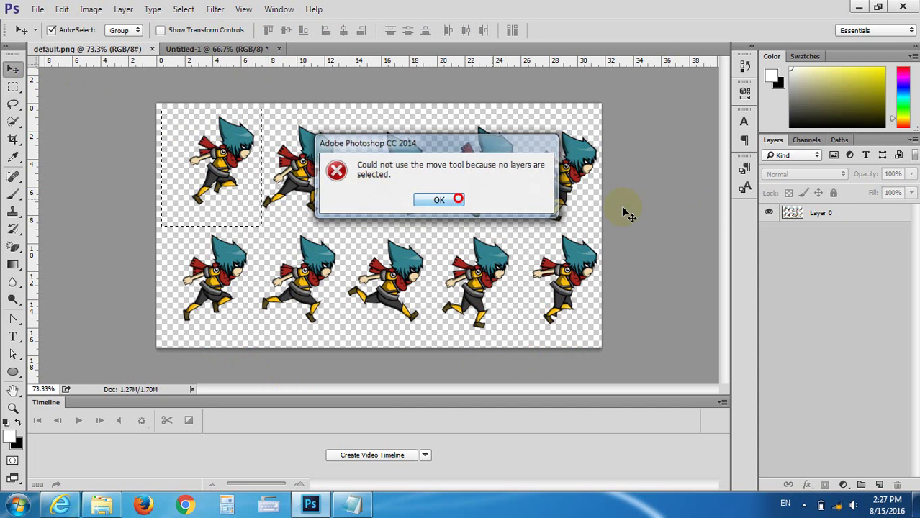
pyautogui.press('Return')
pyautogui.click(792, 213)
pyautogui.click(239, 154)
pyautogui.moveTo(240, 155)
pyautogui.mouseDown()
pyautogui.moveTo(378, 210)
pyautogui.moveTo(415, 207)
pyautogui.mouseUp()
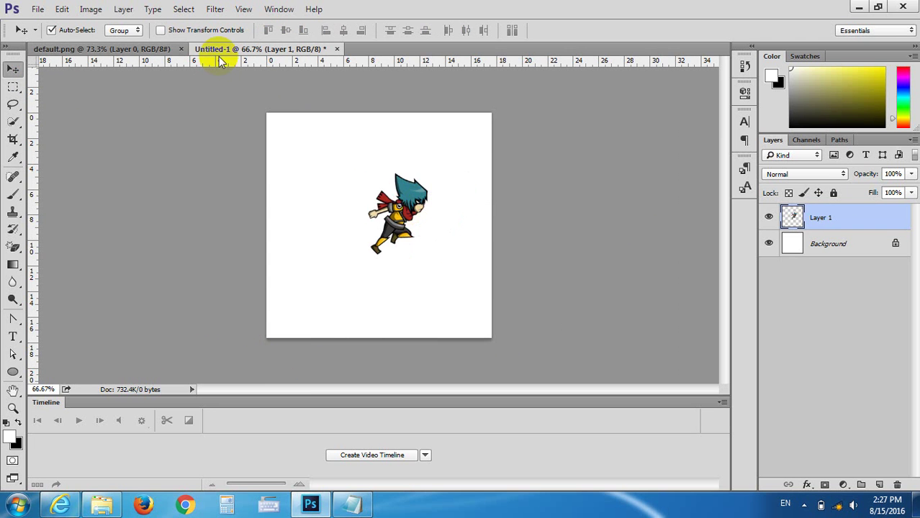
pyautogui.click(126, 48)
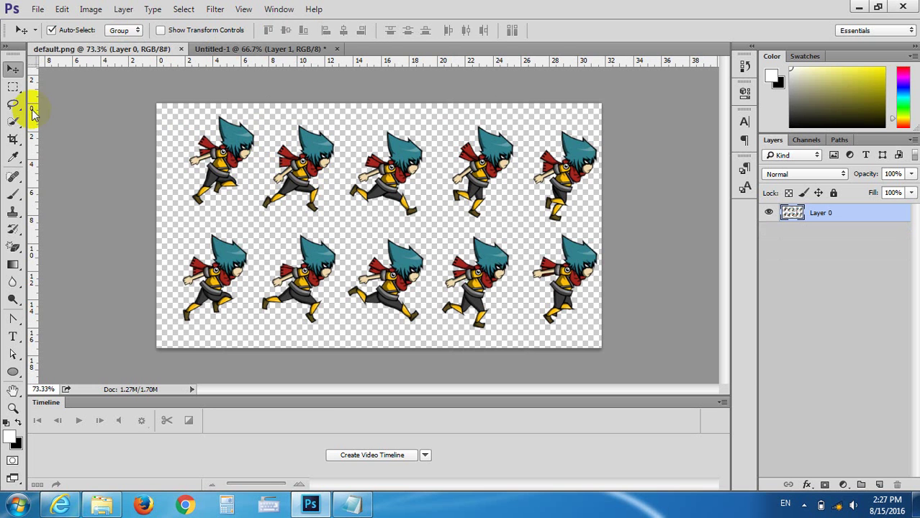
# Lasso the second sprite and copy it into Untitled-1 as Layer 2, aligned over Layer 1
pyautogui.moveTo(13, 103); pyautogui.dragTo(52, 104)
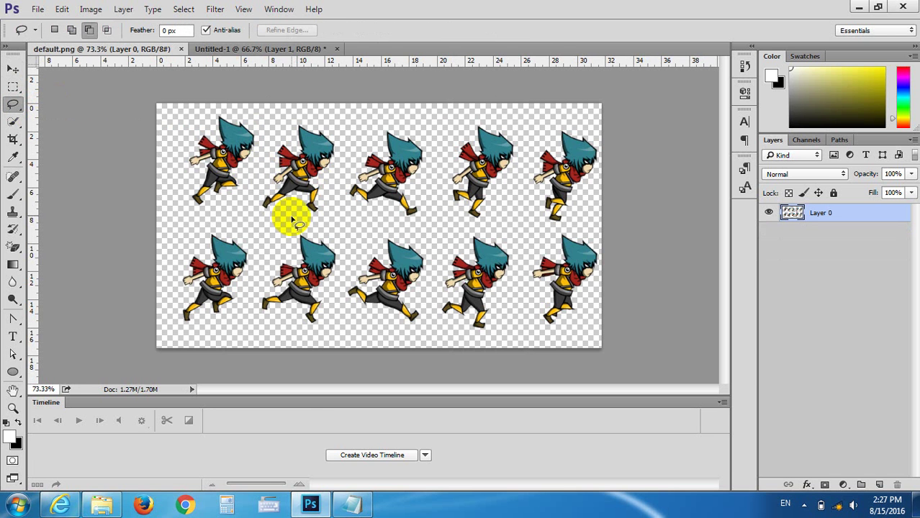
pyautogui.moveTo(292, 216)
pyautogui.mouseDown()
pyautogui.moveTo(261, 178)
pyautogui.moveTo(344, 139)
pyautogui.moveTo(296, 219)
pyautogui.mouseUp()
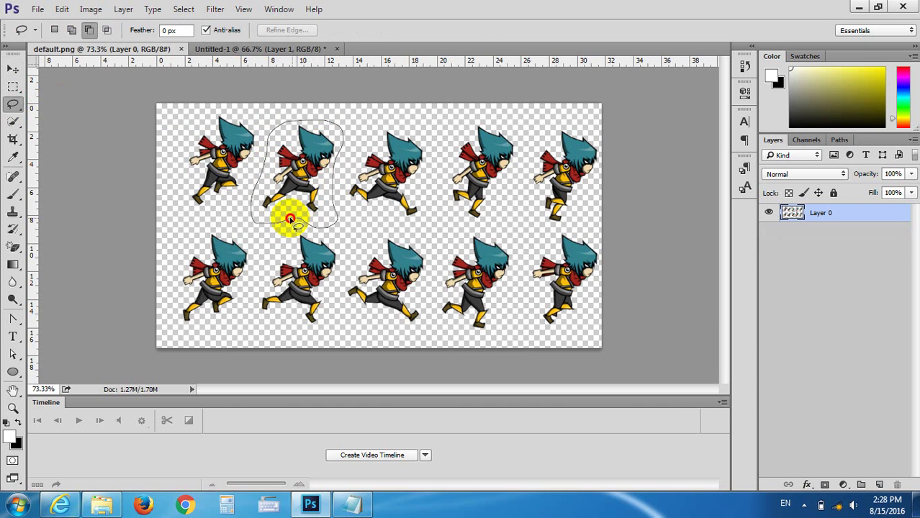
pyautogui.moveTo(296, 219); pyautogui.dragTo(264, 212)
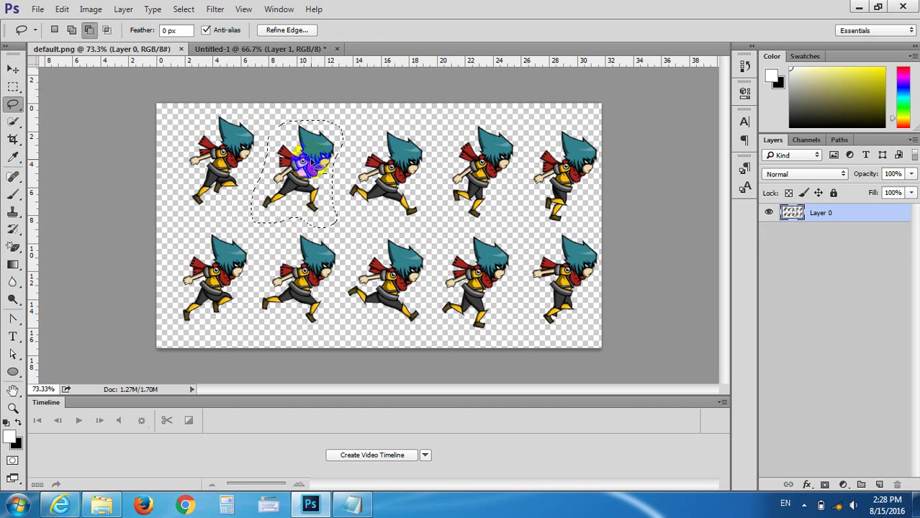
pyautogui.press('v')
pyautogui.moveTo(306, 153)
pyautogui.mouseDown()
pyautogui.moveTo(287, 91)
pyautogui.moveTo(370, 189)
pyautogui.mouseUp()
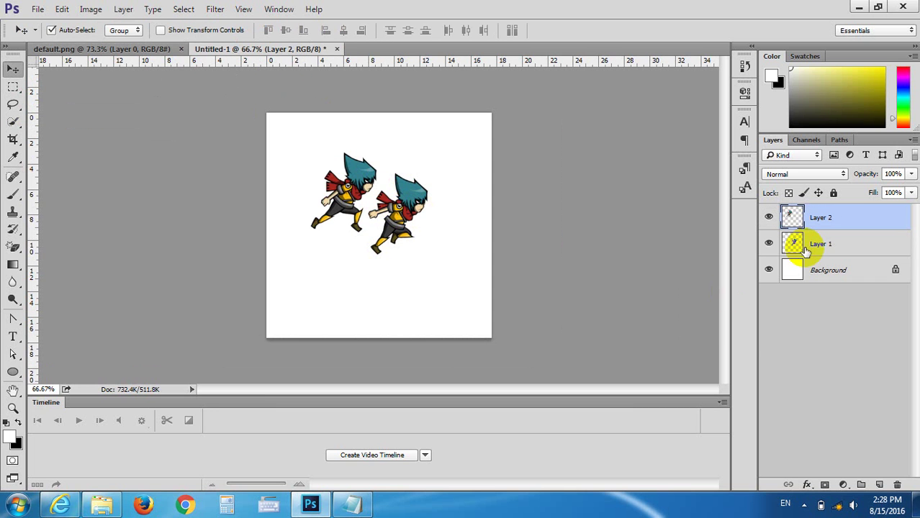
pyautogui.moveTo(353, 198); pyautogui.dragTo(407, 216)
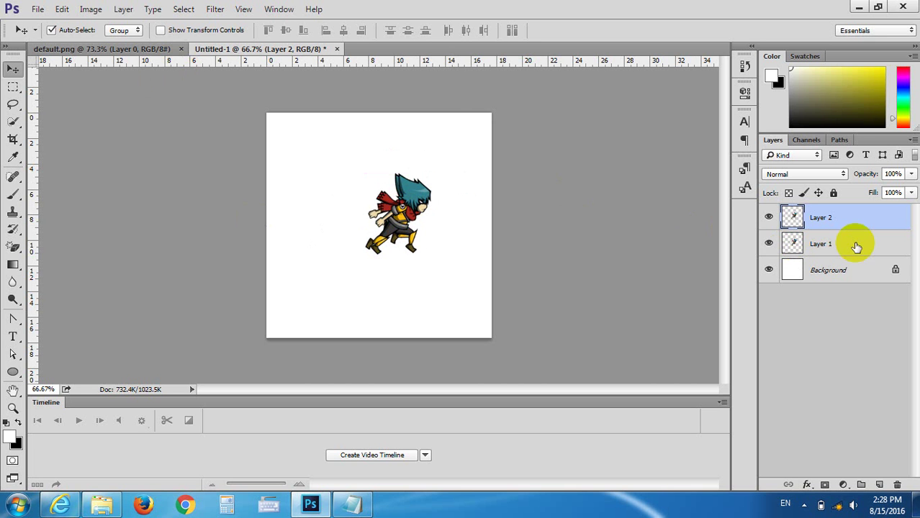
# Back in default.png, lasso the third sprite and set the Lasso to New Selection
pyautogui.click(119, 49)
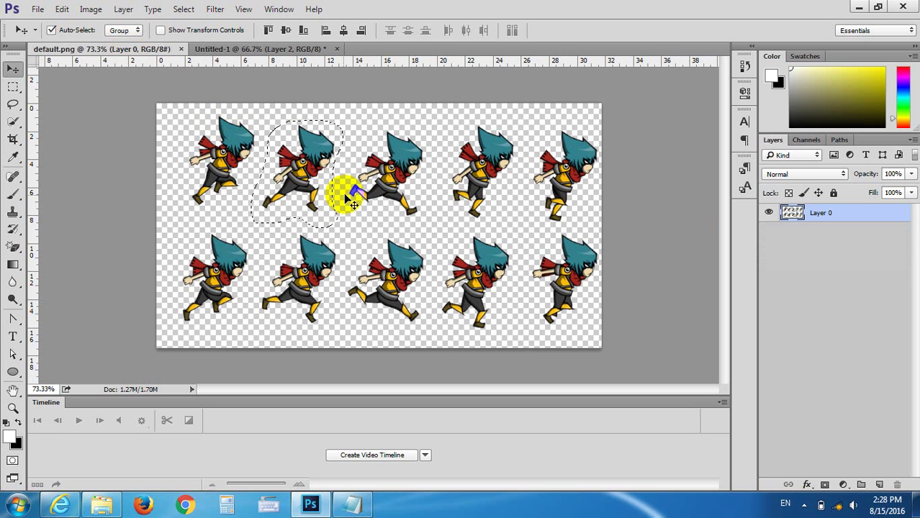
pyautogui.click(12, 104)
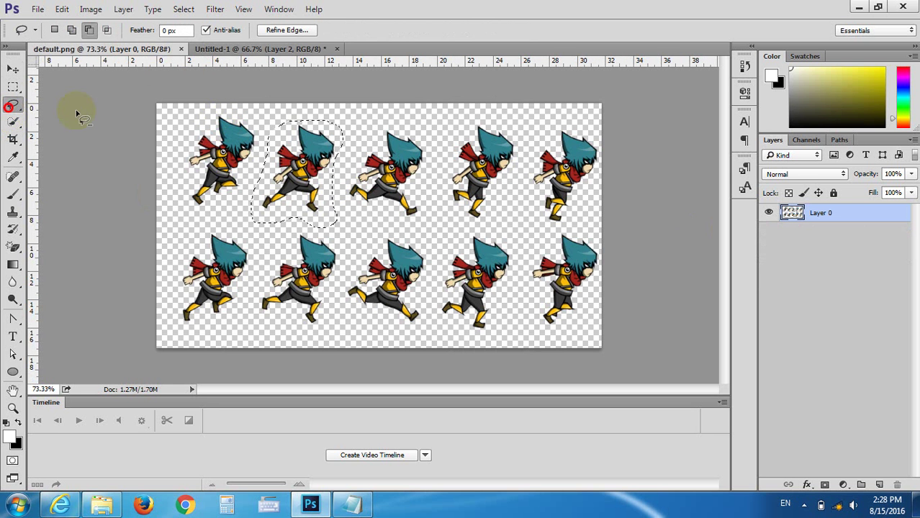
pyautogui.moveTo(381, 121)
pyautogui.mouseDown()
pyautogui.moveTo(349, 173)
pyautogui.moveTo(349, 206)
pyautogui.moveTo(394, 231)
pyautogui.moveTo(436, 181)
pyautogui.moveTo(430, 122)
pyautogui.moveTo(376, 119)
pyautogui.moveTo(334, 147)
pyautogui.mouseUp()
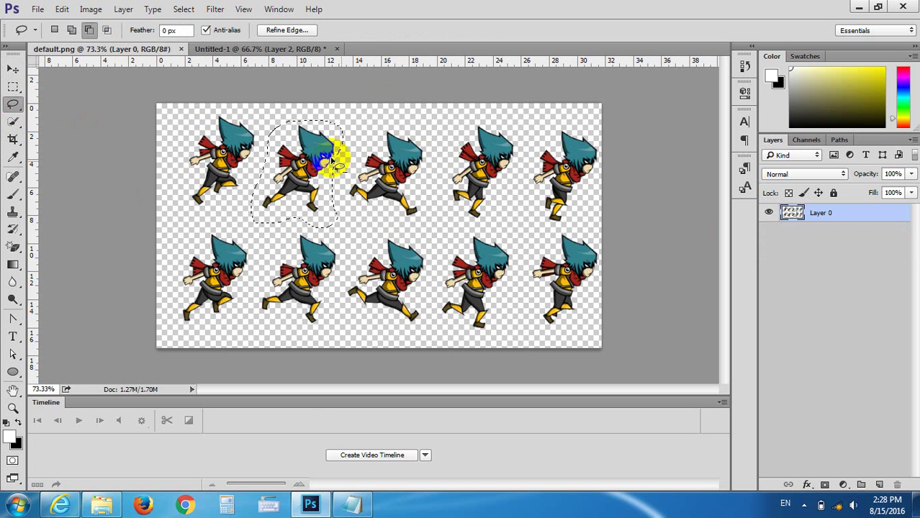
pyautogui.click(71, 29)
# Reselect the third sprite with the Lasso and copy it into Untitled-1 as Layer 3
pyautogui.moveTo(395, 127)
pyautogui.mouseDown()
pyautogui.moveTo(355, 144)
pyautogui.moveTo(340, 189)
pyautogui.moveTo(367, 226)
pyautogui.moveTo(418, 233)
pyautogui.moveTo(441, 148)
pyautogui.moveTo(400, 119)
pyautogui.moveTo(380, 123)
pyautogui.mouseUp()
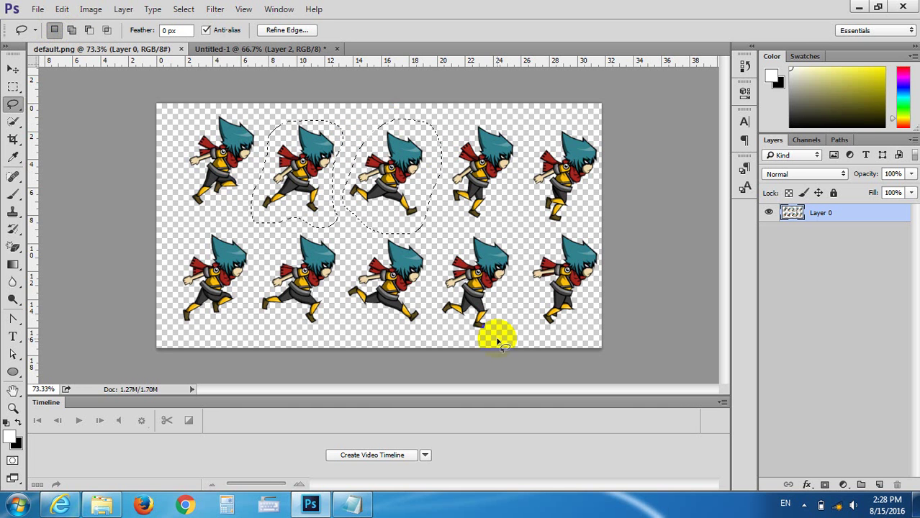
pyautogui.click(497, 371)
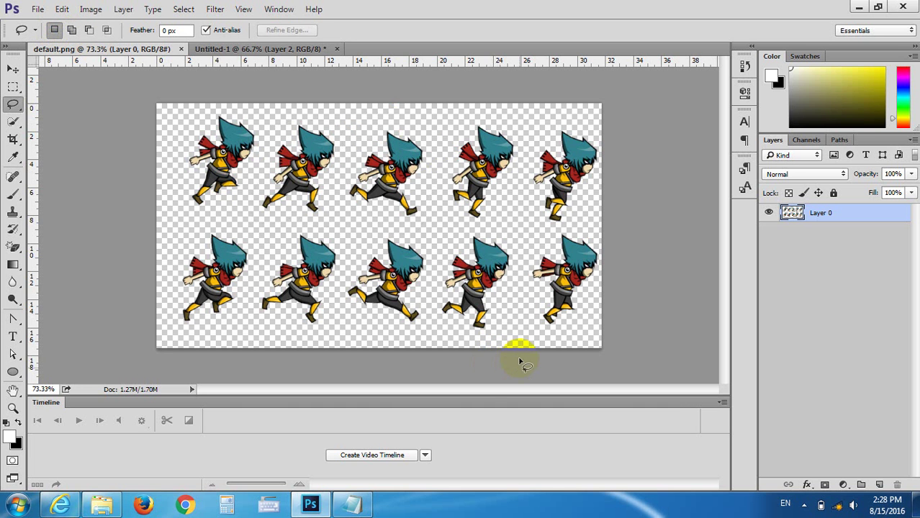
pyautogui.moveTo(386, 132)
pyautogui.mouseDown()
pyautogui.moveTo(399, 227)
pyautogui.moveTo(387, 114)
pyautogui.moveTo(376, 123)
pyautogui.mouseUp()
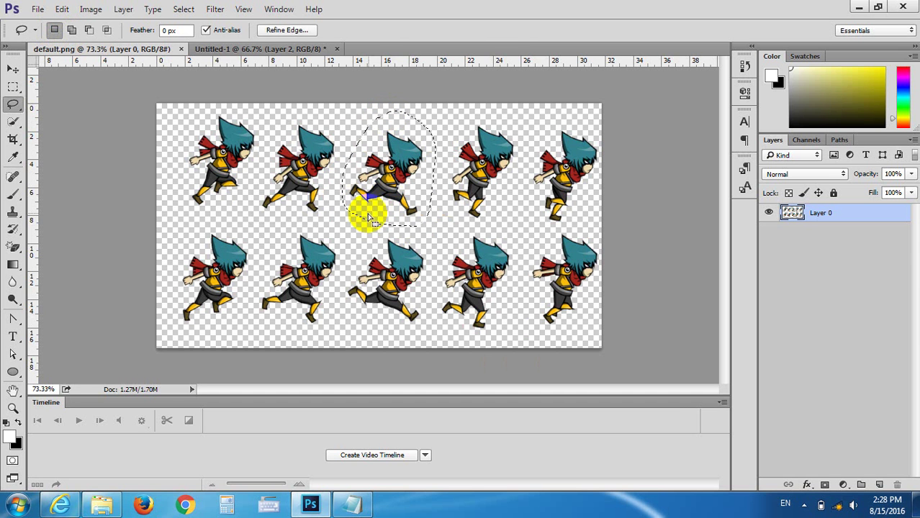
pyautogui.press('v')
pyautogui.moveTo(389, 180)
pyautogui.mouseDown()
pyautogui.moveTo(292, 49)
pyautogui.moveTo(298, 160)
pyautogui.mouseUp()
# Back in default.png, start lassoing the fourth sprite
pyautogui.click(147, 52)
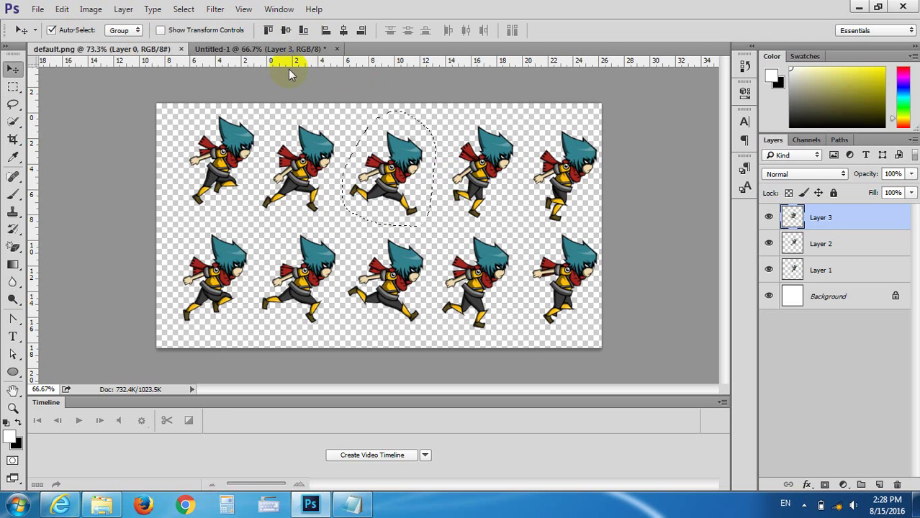
pyautogui.click(13, 104)
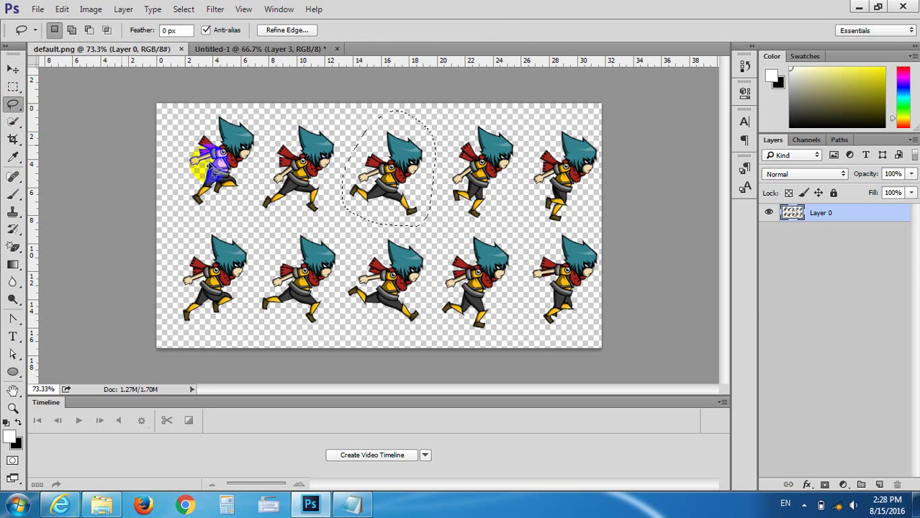
pyautogui.moveTo(478, 117)
pyautogui.mouseDown()
pyautogui.moveTo(451, 142)
pyautogui.moveTo(436, 180)
pyautogui.moveTo(468, 220)
pyautogui.moveTo(508, 212)
pyautogui.moveTo(528, 157)
pyautogui.moveTo(520, 123)
pyautogui.moveTo(477, 118)
pyautogui.moveTo(447, 128)
pyautogui.mouseUp()
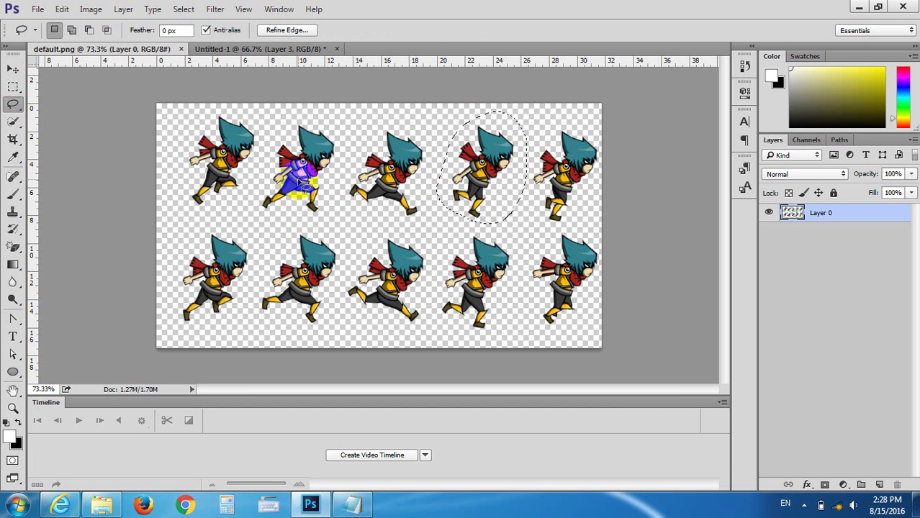
# Copy the fourth and fifth running sprites into Untitled-1 as Layers 4 and 5
pyautogui.press('v')
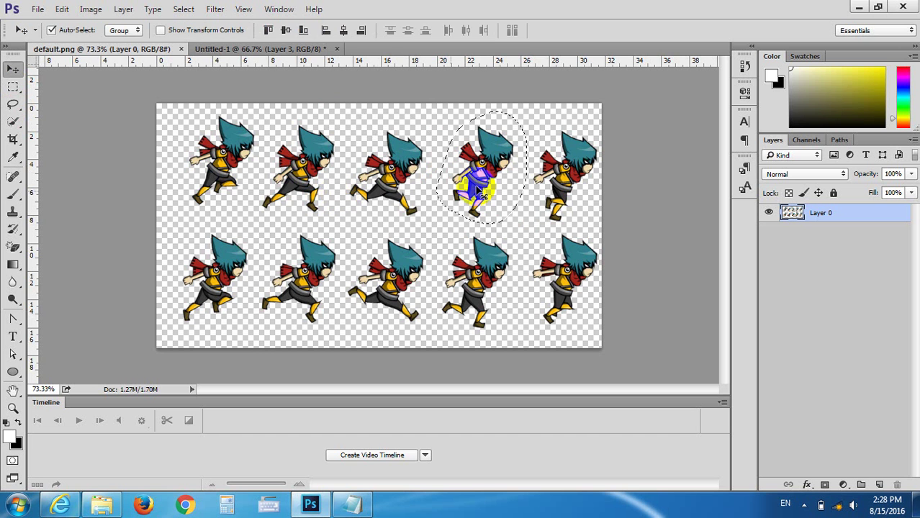
pyautogui.moveTo(475, 176)
pyautogui.mouseDown()
pyautogui.moveTo(309, 47)
pyautogui.moveTo(380, 206)
pyautogui.mouseUp()
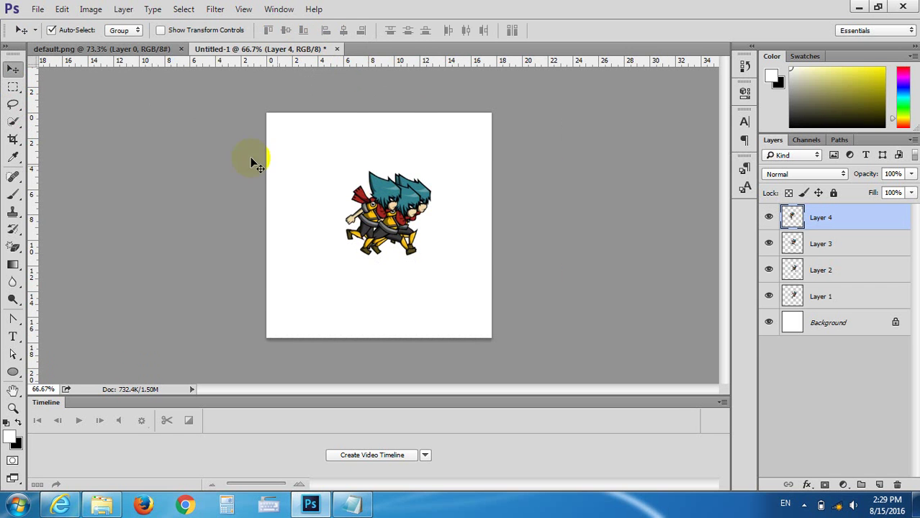
pyautogui.click(118, 49)
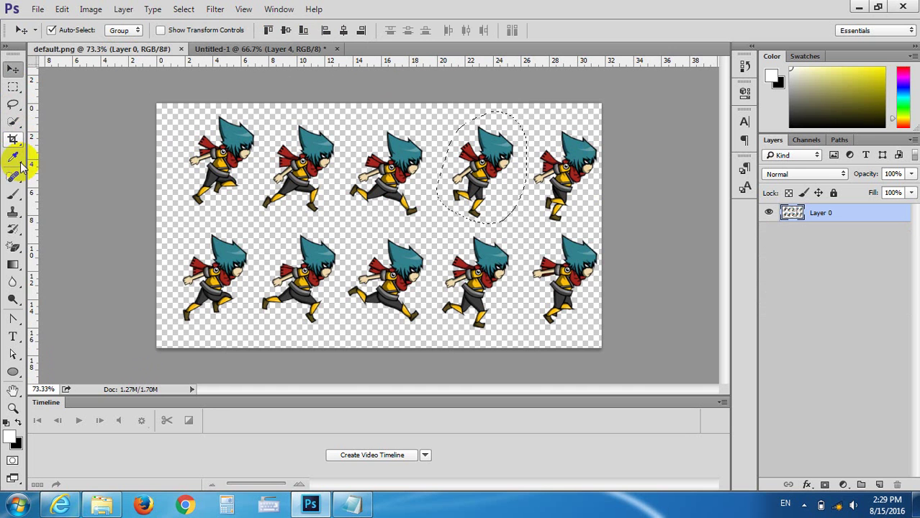
pyautogui.click(13, 103)
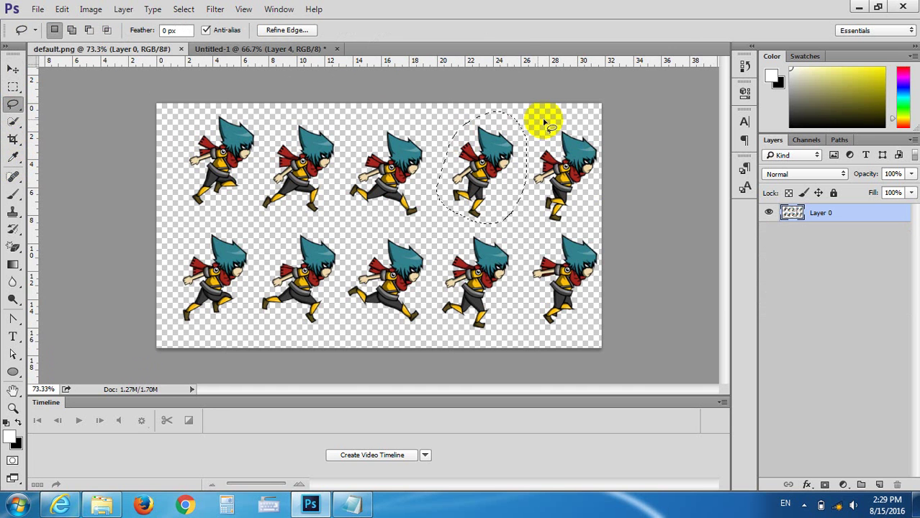
pyautogui.moveTo(554, 121)
pyautogui.mouseDown()
pyautogui.moveTo(544, 223)
pyautogui.moveTo(604, 142)
pyautogui.mouseUp()
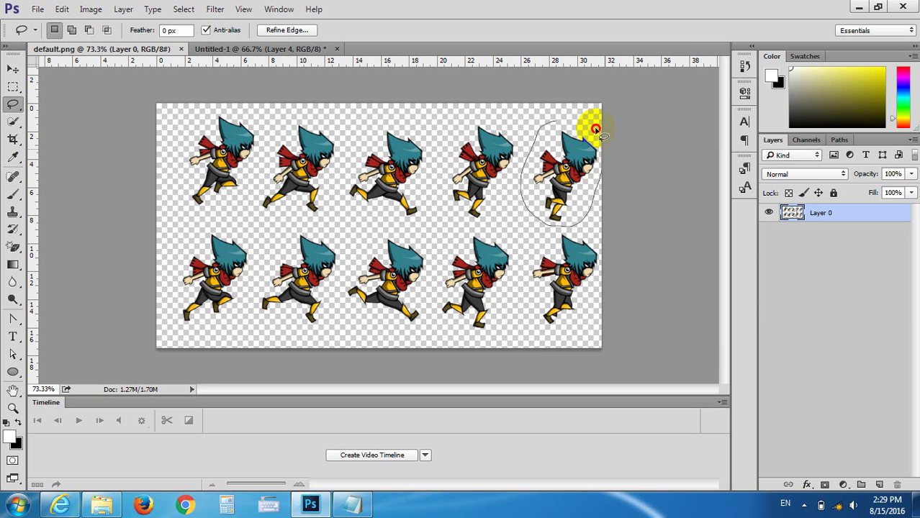
pyautogui.moveTo(603, 143); pyautogui.dragTo(555, 119)
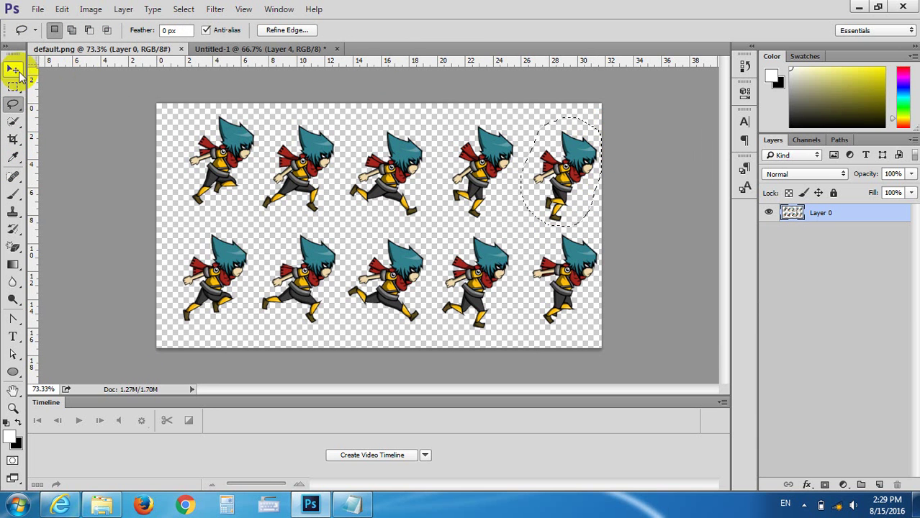
pyautogui.click(12, 68)
pyautogui.moveTo(472, 185)
pyautogui.mouseDown()
pyautogui.moveTo(287, 55)
pyautogui.moveTo(133, 74)
pyautogui.mouseUp()
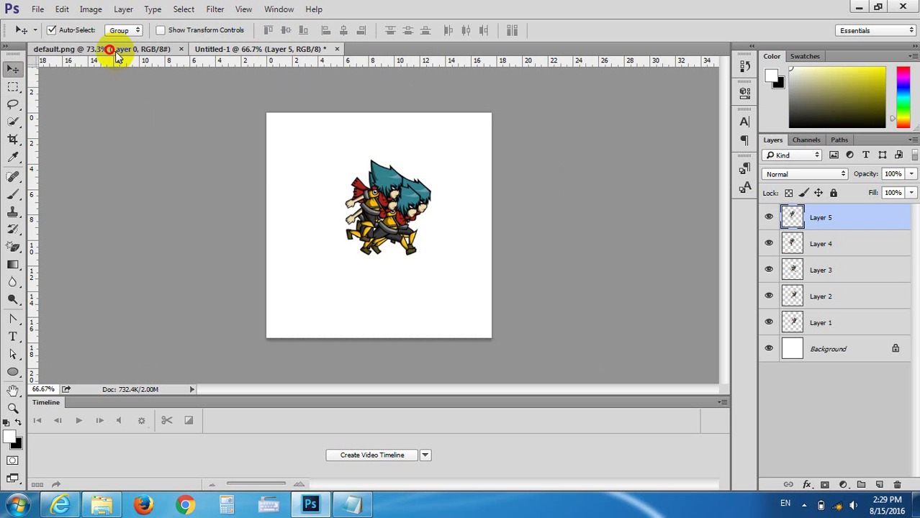
# Lasso the bottom-left sprite in default.png, ready to move it in as Layer 6
pyautogui.click(112, 48)
pyautogui.click(12, 105)
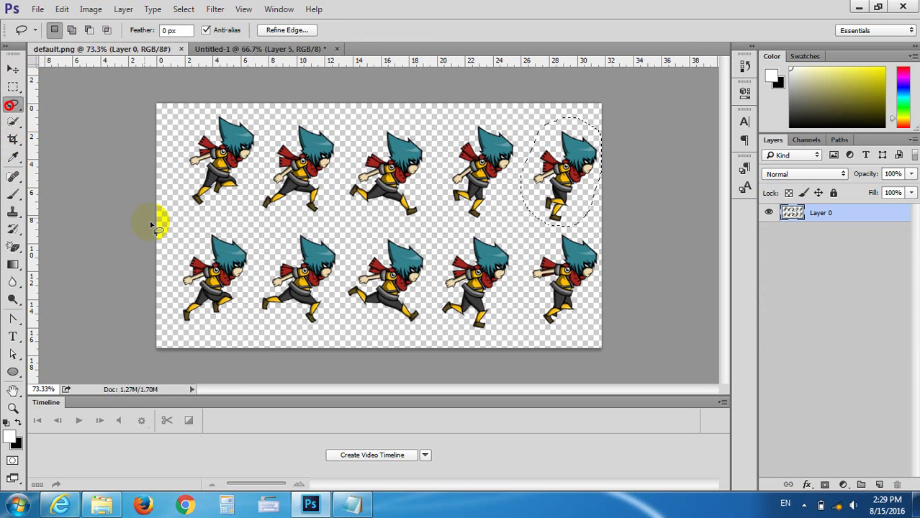
pyautogui.moveTo(226, 225); pyautogui.dragTo(204, 337)
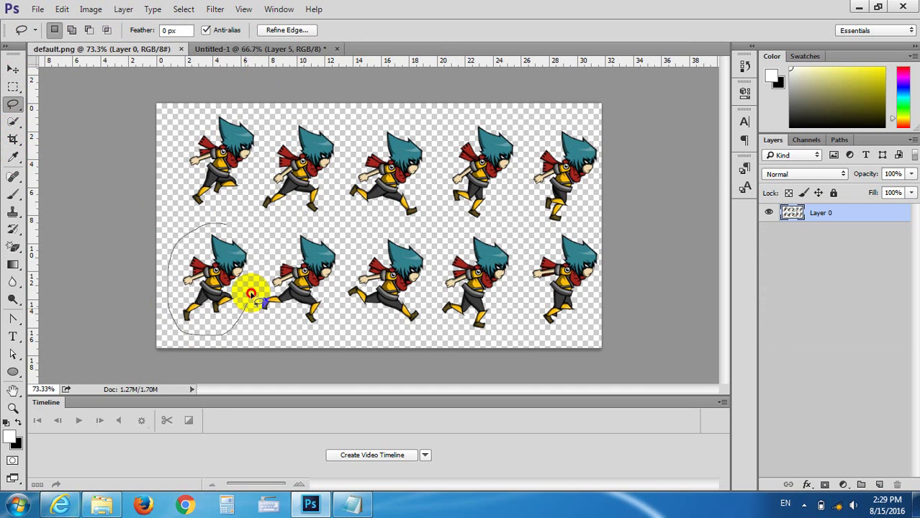
pyautogui.moveTo(204, 337)
pyautogui.mouseDown()
pyautogui.moveTo(190, 248)
pyautogui.moveTo(263, 74)
pyautogui.moveTo(326, 173)
pyautogui.mouseUp()
pyautogui.press('v')
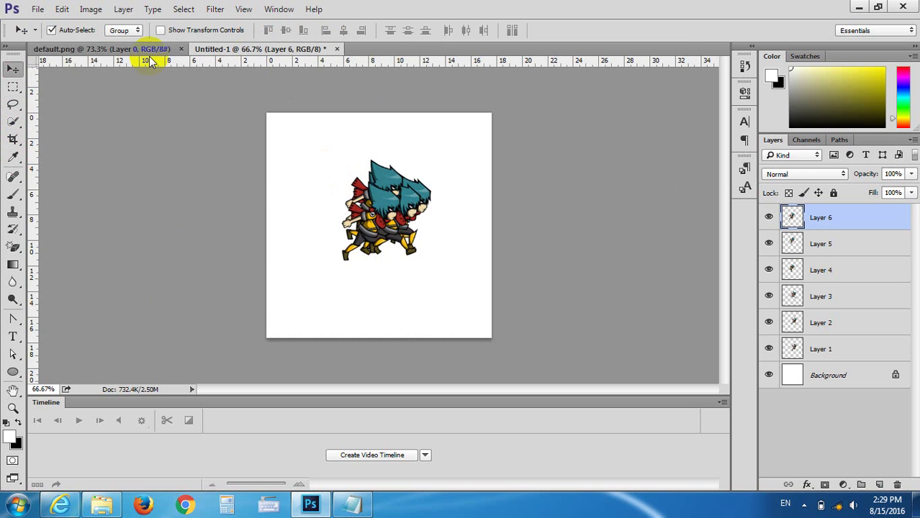
# Lasso the second bottom-row sprite in default.png and drag it into Untitled-1 as Layer 7
pyautogui.click(150, 50)
pyautogui.click(13, 104)
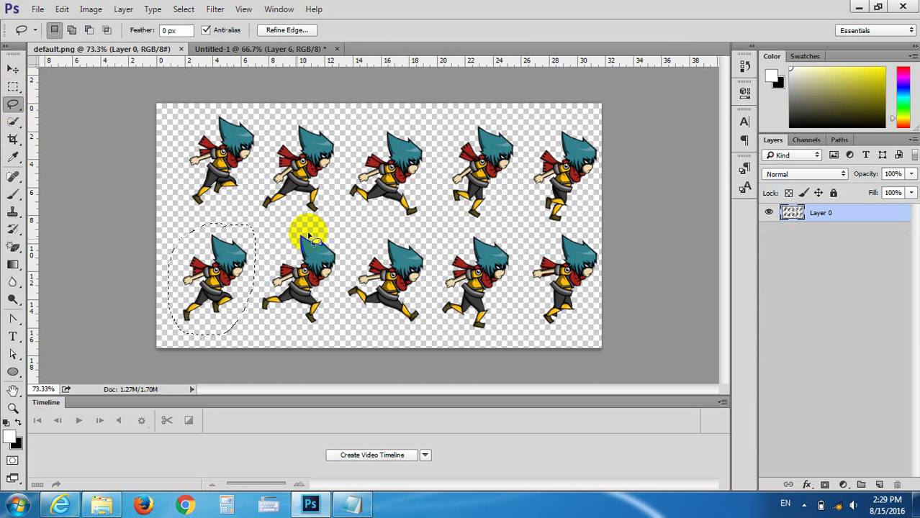
pyautogui.moveTo(306, 224); pyautogui.dragTo(267, 321)
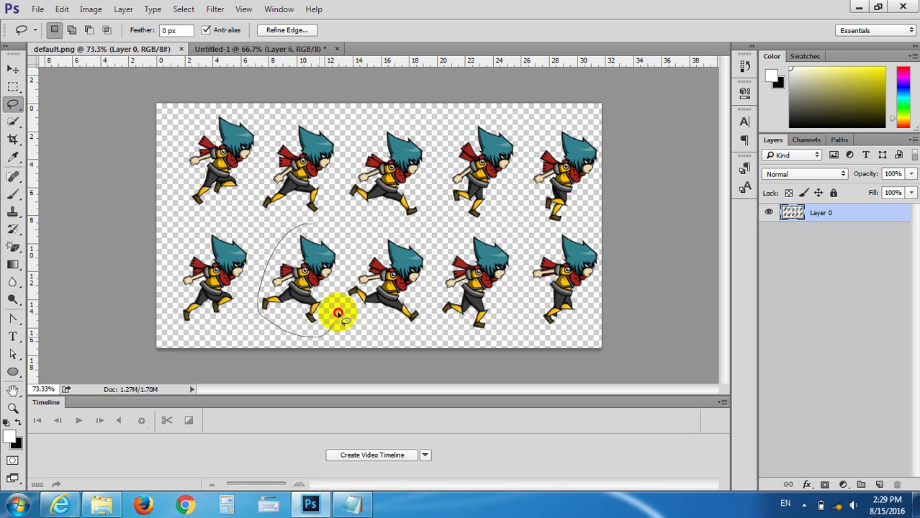
pyautogui.moveTo(267, 321); pyautogui.dragTo(308, 224)
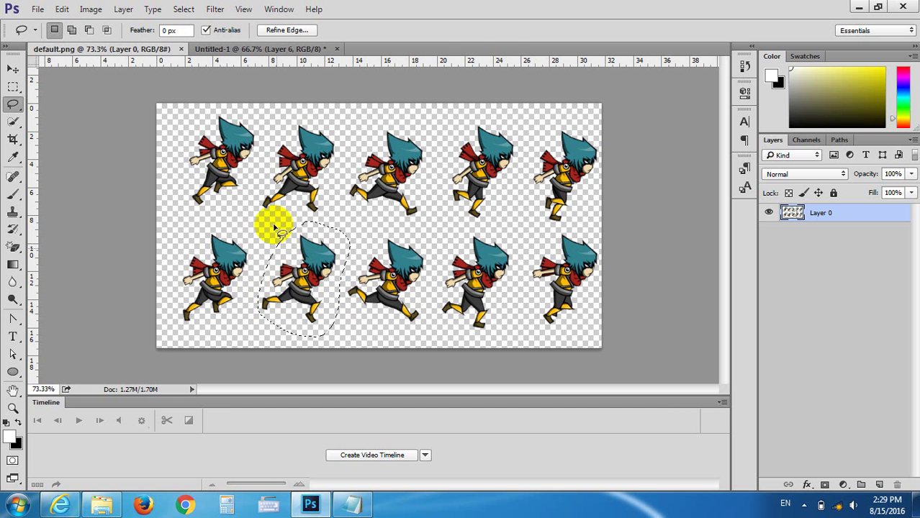
pyautogui.click(13, 69)
pyautogui.moveTo(321, 273)
pyautogui.mouseDown()
pyautogui.moveTo(249, 53)
pyautogui.moveTo(328, 226)
pyautogui.mouseUp()
# Lasso the third bottom-row sprite and bring it into Untitled-1 as Layer 8
pyautogui.click(150, 51)
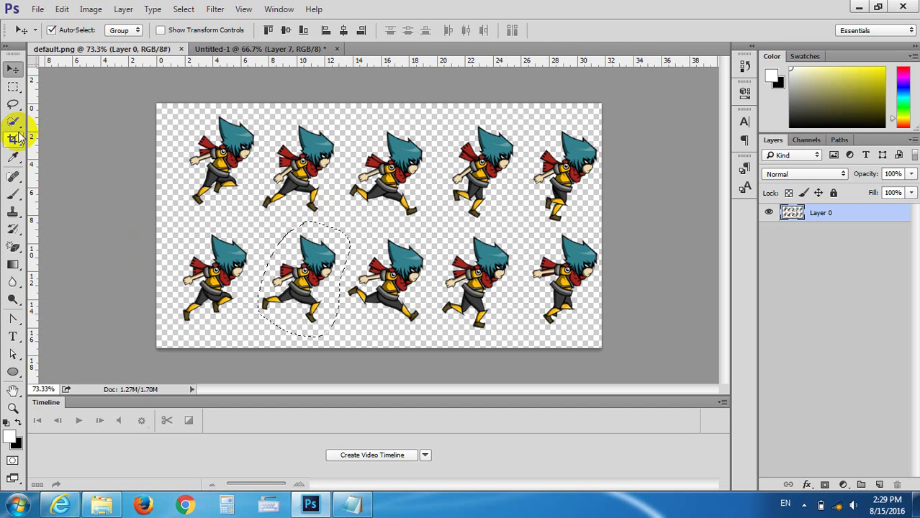
pyautogui.click(13, 104)
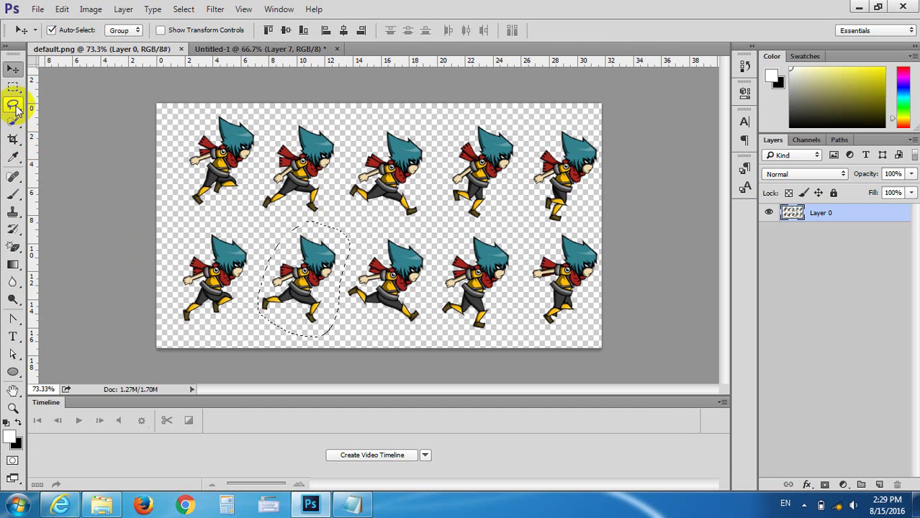
pyautogui.moveTo(379, 230)
pyautogui.mouseDown()
pyautogui.moveTo(339, 284)
pyautogui.moveTo(371, 320)
pyautogui.moveTo(413, 328)
pyautogui.moveTo(436, 267)
pyautogui.moveTo(411, 226)
pyautogui.moveTo(380, 226)
pyautogui.moveTo(375, 262)
pyautogui.moveTo(304, 45)
pyautogui.moveTo(340, 85)
pyautogui.moveTo(389, 245)
pyautogui.moveTo(420, 256)
pyautogui.mouseUp()
pyautogui.click(13, 69)
pyautogui.click(117, 49)
pyautogui.hotkey('ctrl', 'z')
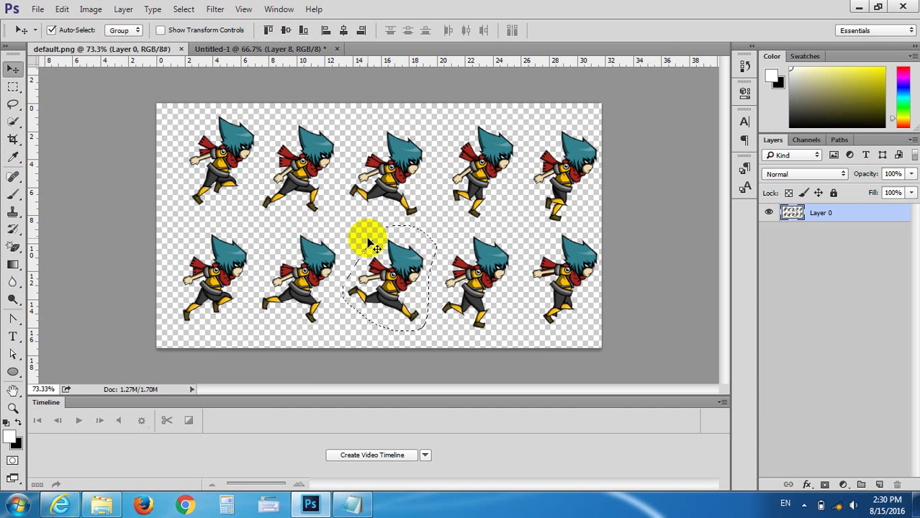
# Lasso the fourth bottom-row sprite and drag it into Untitled-1 as Layer 9
pyautogui.click(418, 284)
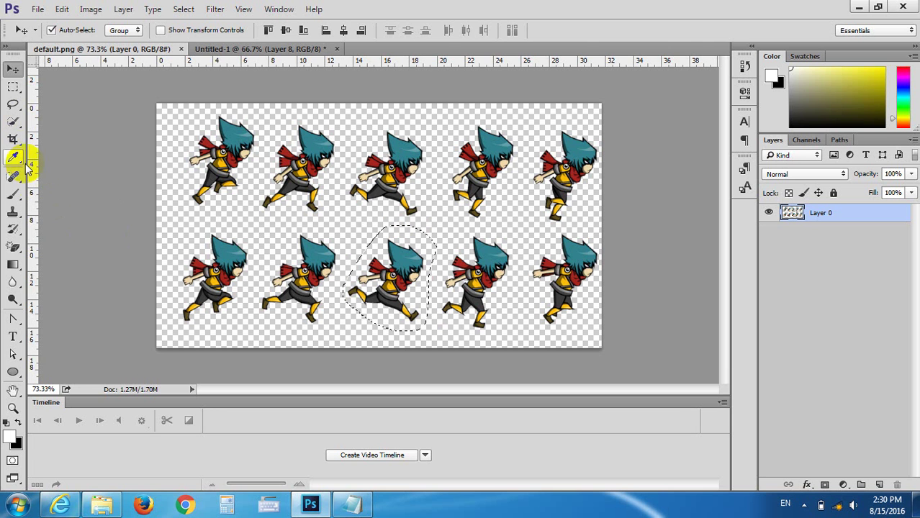
pyautogui.click(13, 103)
pyautogui.moveTo(492, 228); pyautogui.dragTo(510, 323)
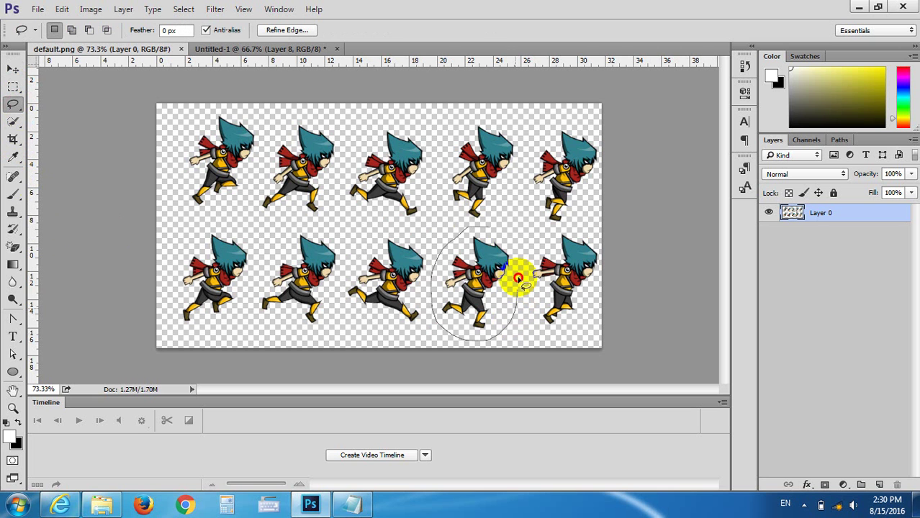
pyautogui.moveTo(510, 322); pyautogui.dragTo(467, 270)
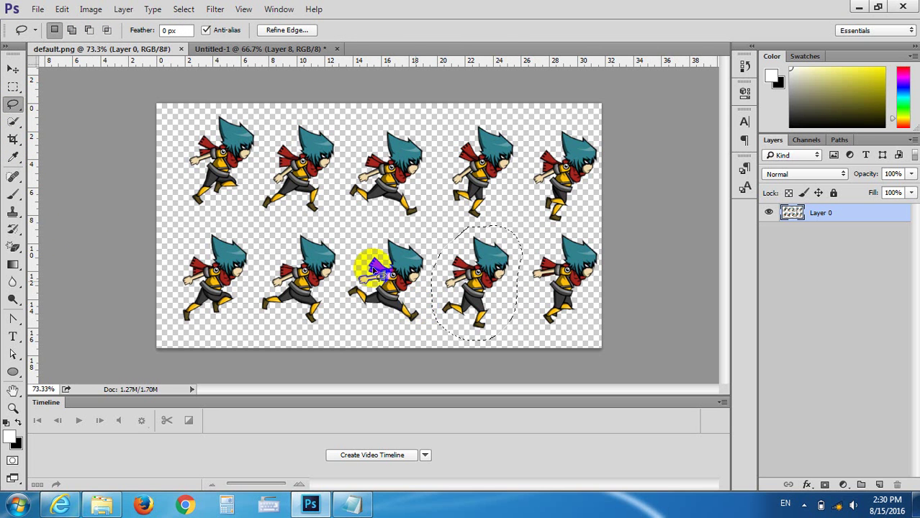
pyautogui.click(10, 70)
pyautogui.moveTo(505, 254); pyautogui.dragTo(381, 198)
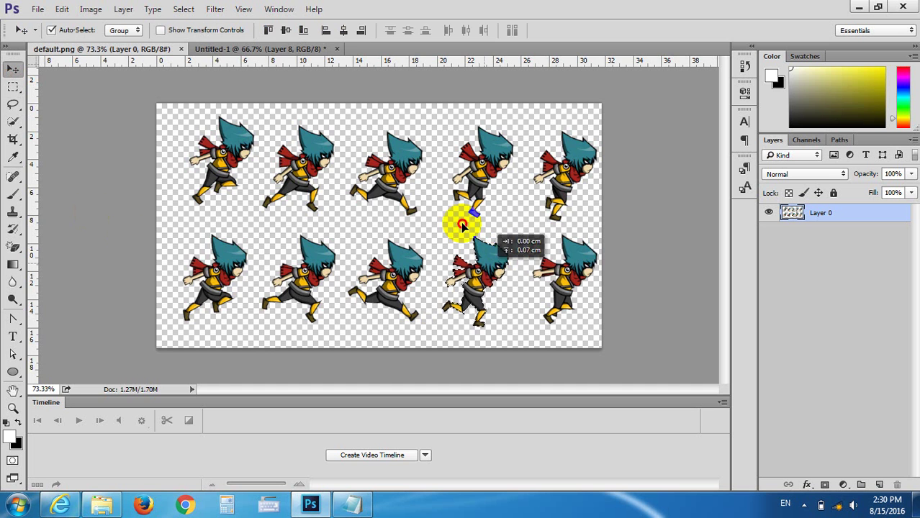
# Lasso the fifth bottom-row sprite and move it into Untitled-1 as Layer 10
pyautogui.click(153, 49)
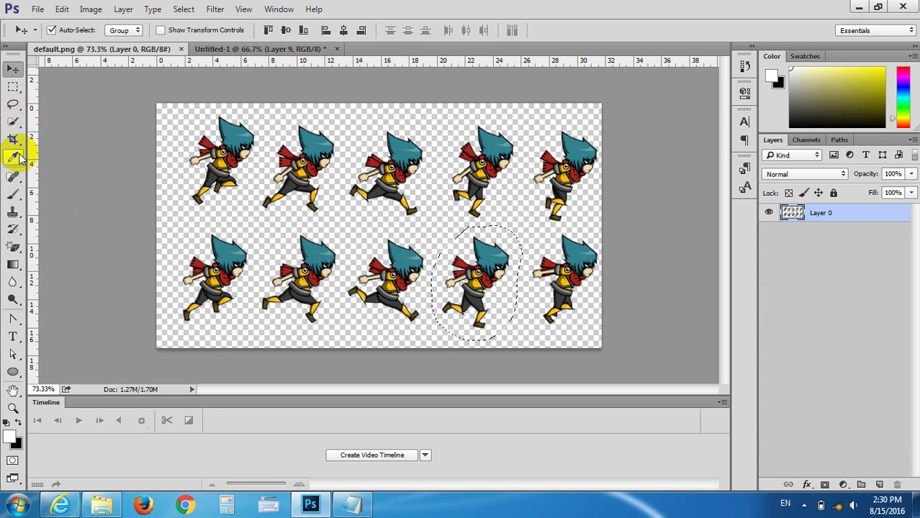
pyautogui.click(13, 105)
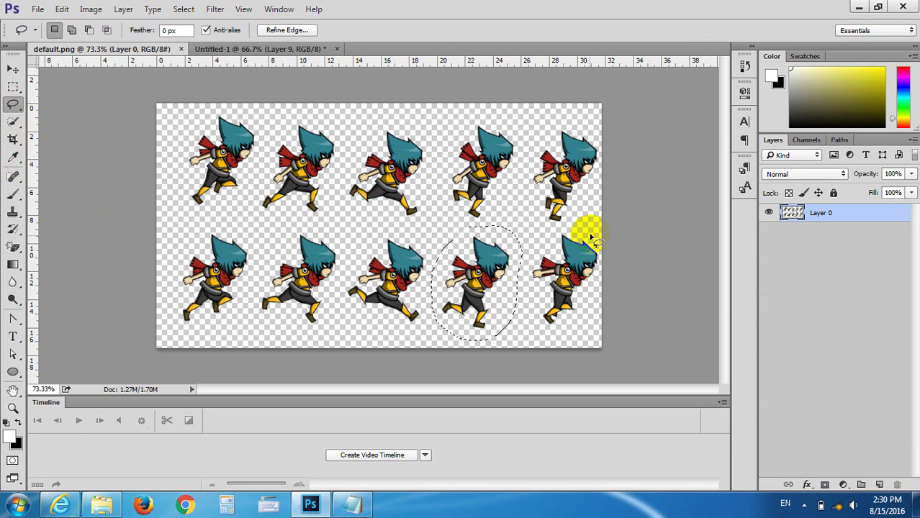
pyautogui.moveTo(581, 224); pyautogui.dragTo(537, 294)
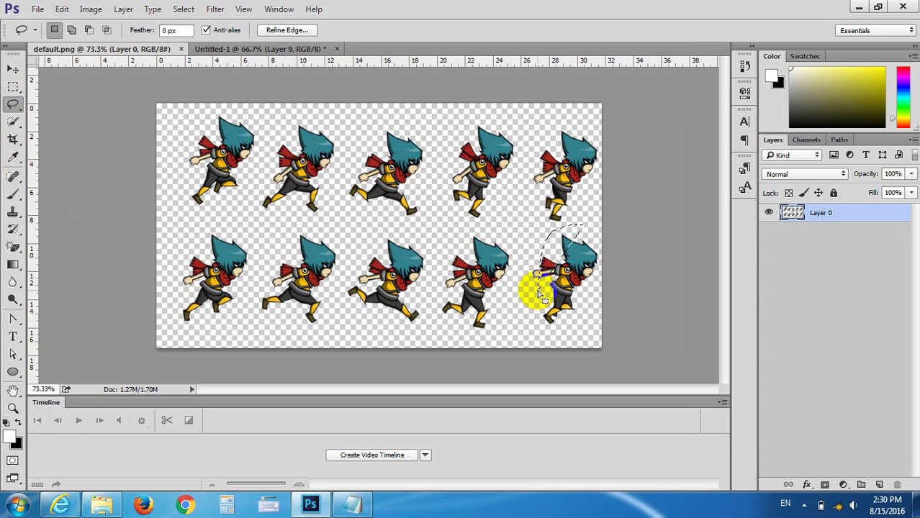
pyautogui.moveTo(537, 294)
pyautogui.mouseDown()
pyautogui.moveTo(585, 243)
pyautogui.moveTo(532, 324)
pyautogui.moveTo(601, 242)
pyautogui.moveTo(306, 59)
pyautogui.mouseUp()
pyautogui.press('v')
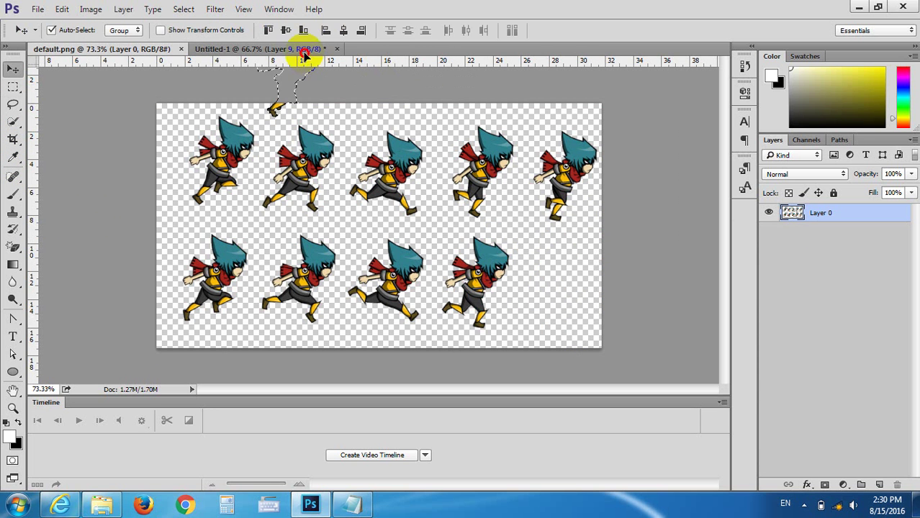
pyautogui.moveTo(306, 59); pyautogui.dragTo(353, 216)
# Close default.png, hide Layers 2–10, and nudge Layer 1's runner toward the canvas centre
pyautogui.click(100, 49)
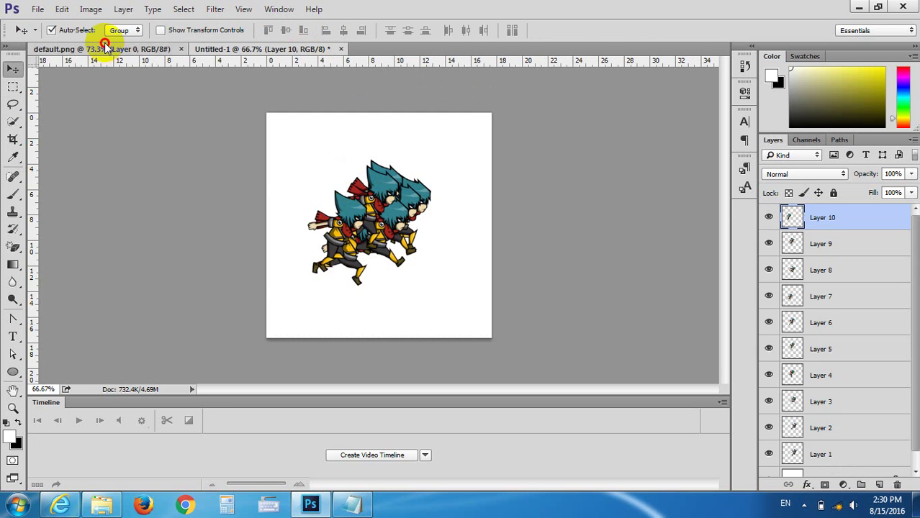
pyautogui.click(181, 49)
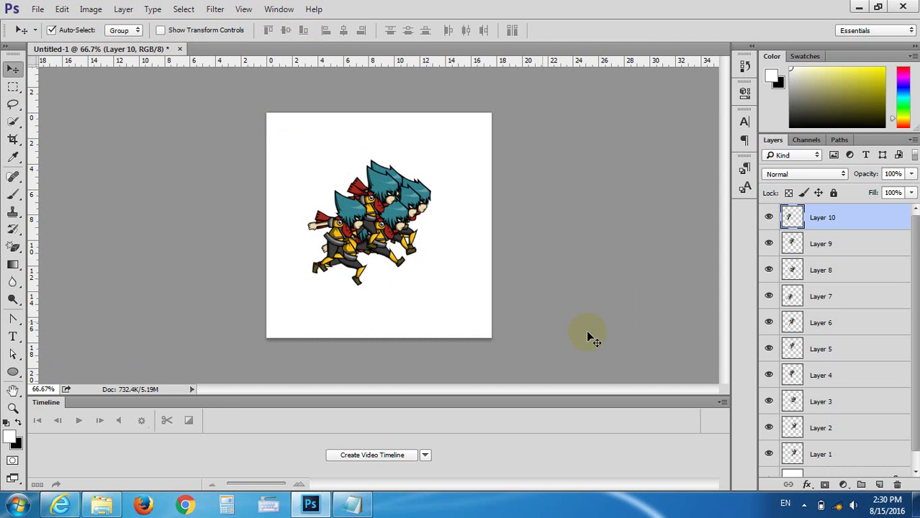
pyautogui.click(769, 216)
pyautogui.moveTo(769, 244); pyautogui.dragTo(772, 437)
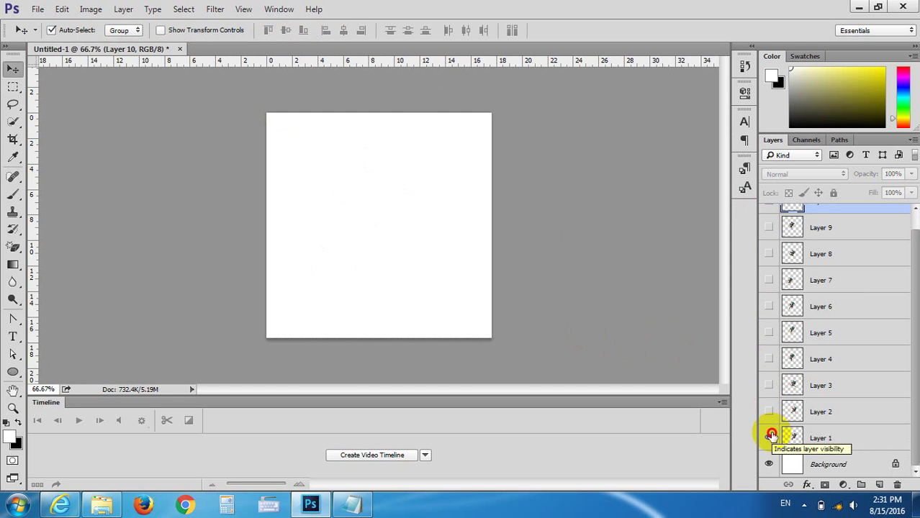
pyautogui.click(768, 437)
pyautogui.moveTo(421, 219); pyautogui.dragTo(387, 198)
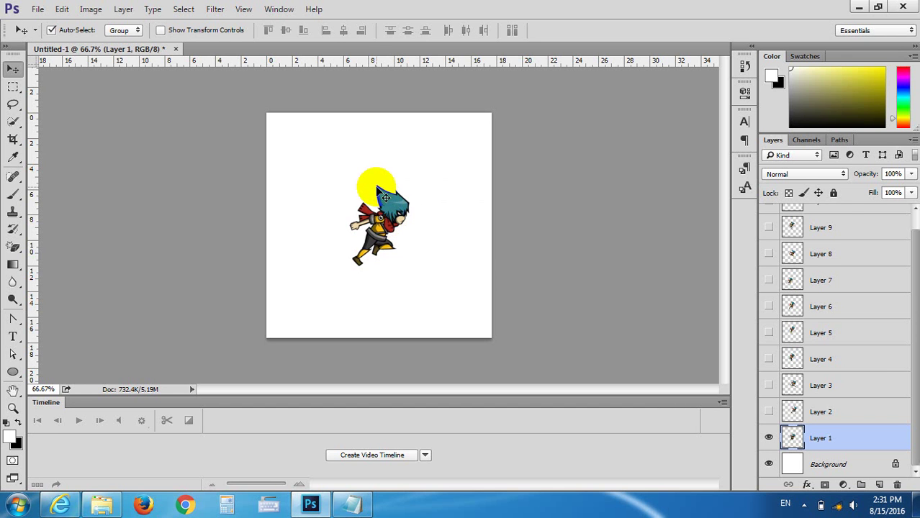
# Show Layers 2, 3 and 4 and align each runner over the first pose
pyautogui.click(802, 441)
pyautogui.click(768, 411)
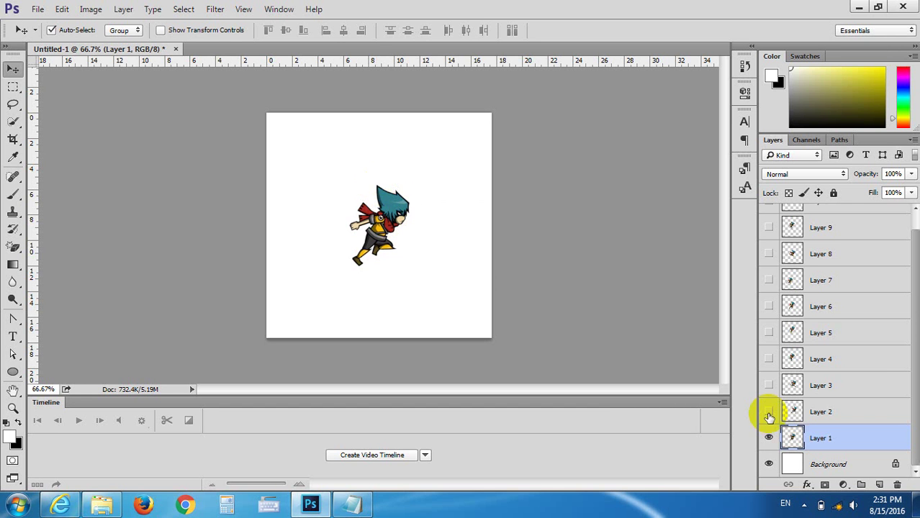
pyautogui.moveTo(413, 216)
pyautogui.mouseDown()
pyautogui.moveTo(427, 253)
pyautogui.moveTo(392, 209)
pyautogui.mouseUp()
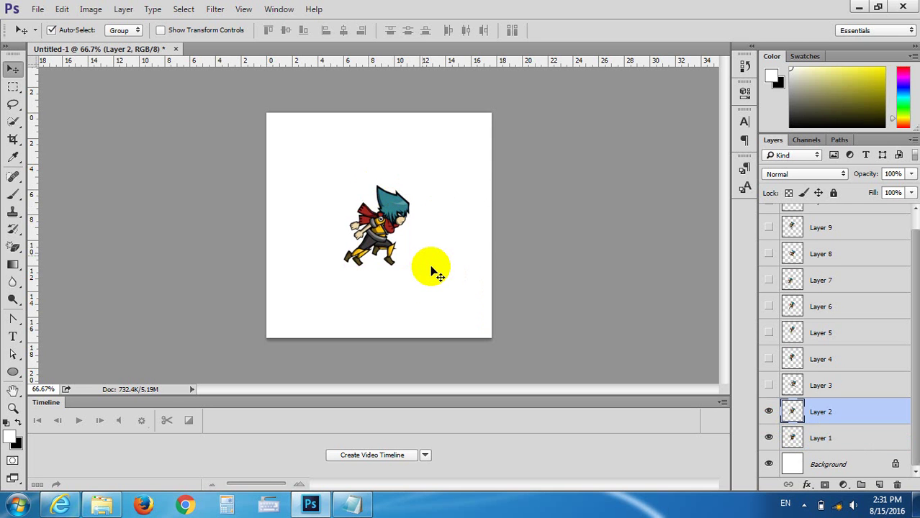
pyautogui.click(769, 385)
pyautogui.click(822, 385)
pyautogui.moveTo(473, 238); pyautogui.dragTo(399, 207)
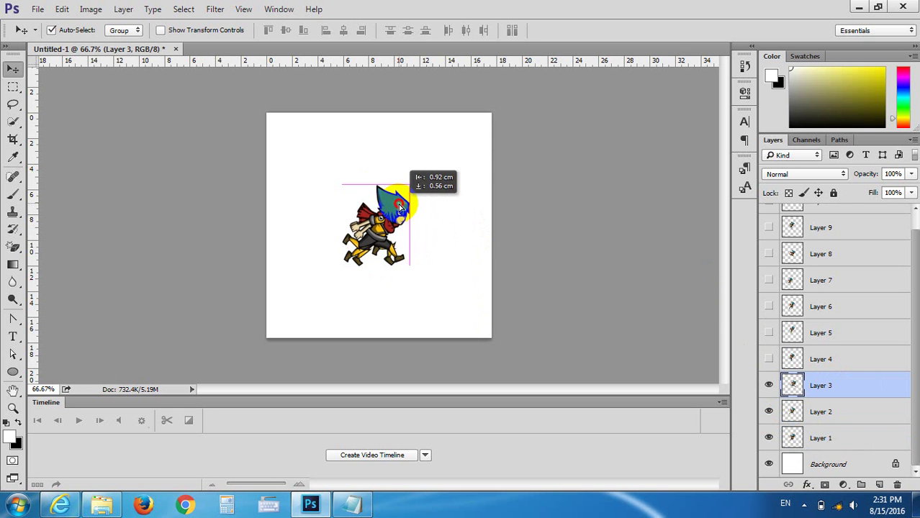
pyautogui.click(805, 359)
pyautogui.click(769, 359)
pyautogui.moveTo(468, 229); pyautogui.dragTo(388, 209)
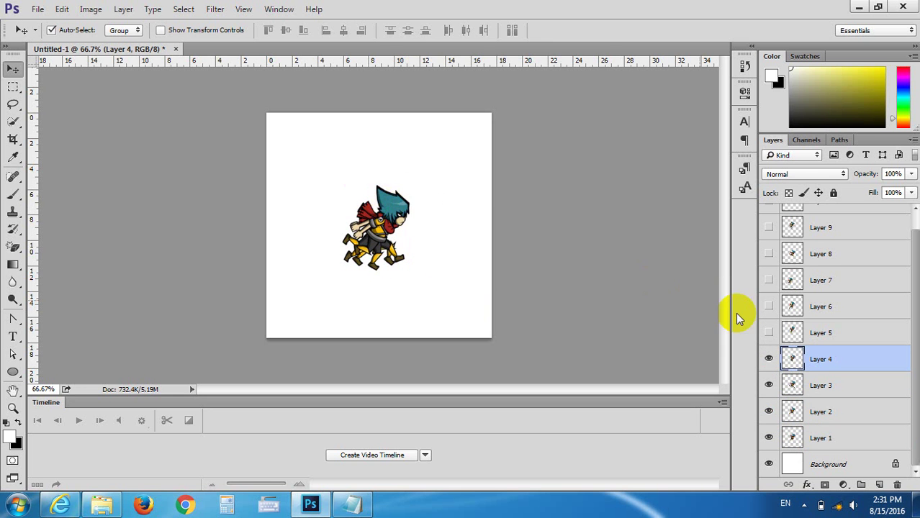
# Show Layers 5, 6 and 7 and align each sprite over the character
pyautogui.click(823, 342)
pyautogui.click(768, 332)
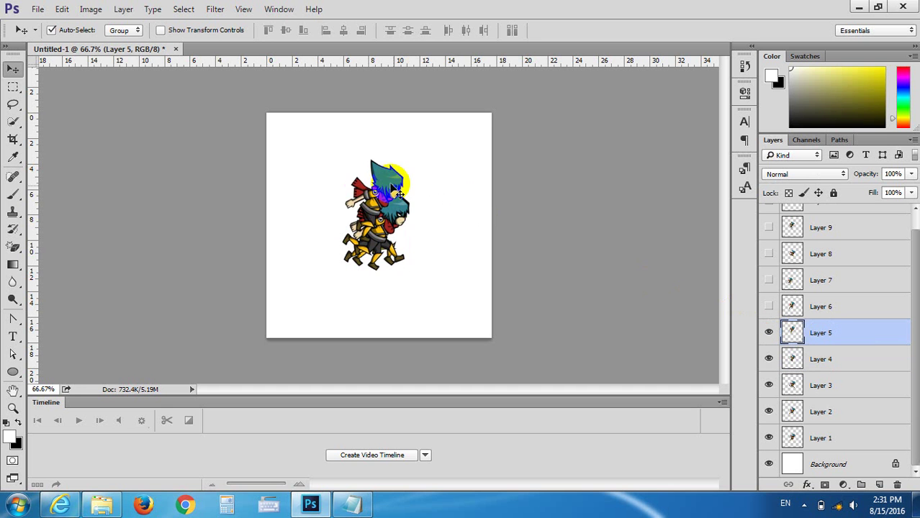
pyautogui.moveTo(386, 187)
pyautogui.mouseDown()
pyautogui.moveTo(416, 250)
pyautogui.moveTo(393, 209)
pyautogui.mouseUp()
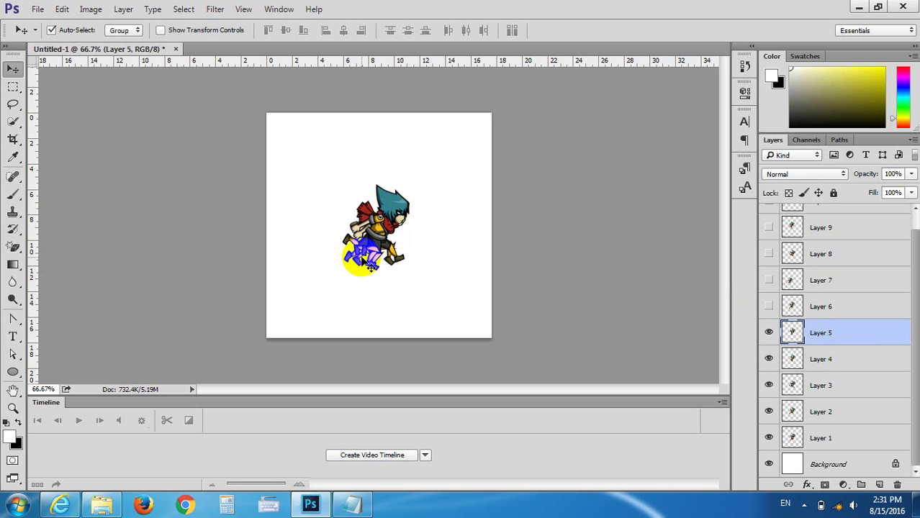
pyautogui.click(805, 310)
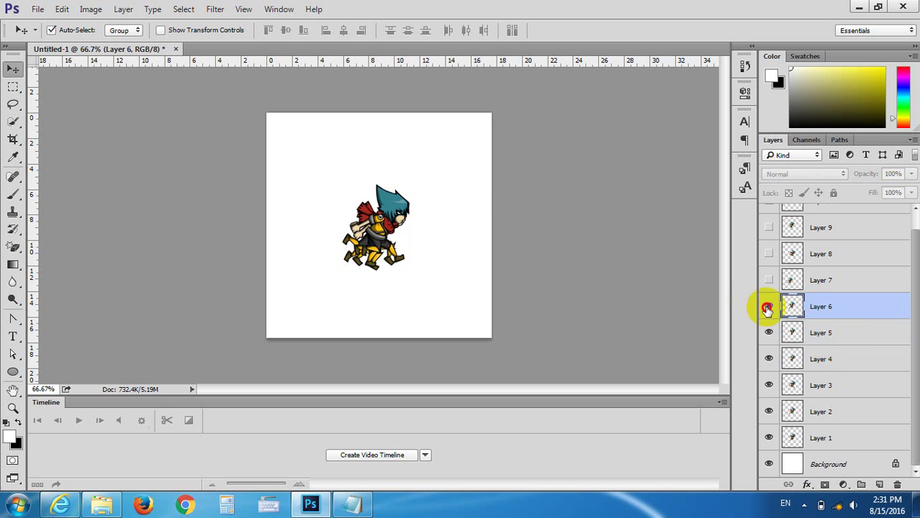
pyautogui.click(769, 307)
pyautogui.moveTo(404, 193); pyautogui.dragTo(389, 207)
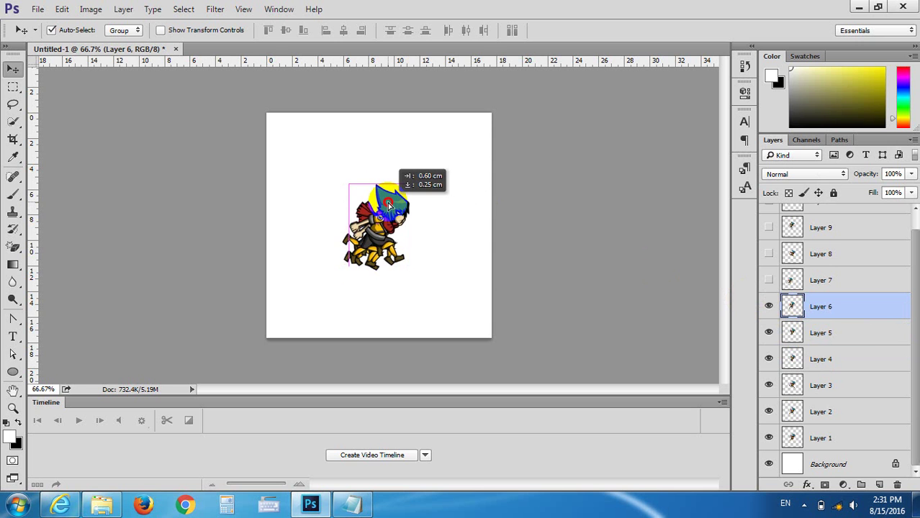
pyautogui.moveTo(389, 207); pyautogui.dragTo(389, 207)
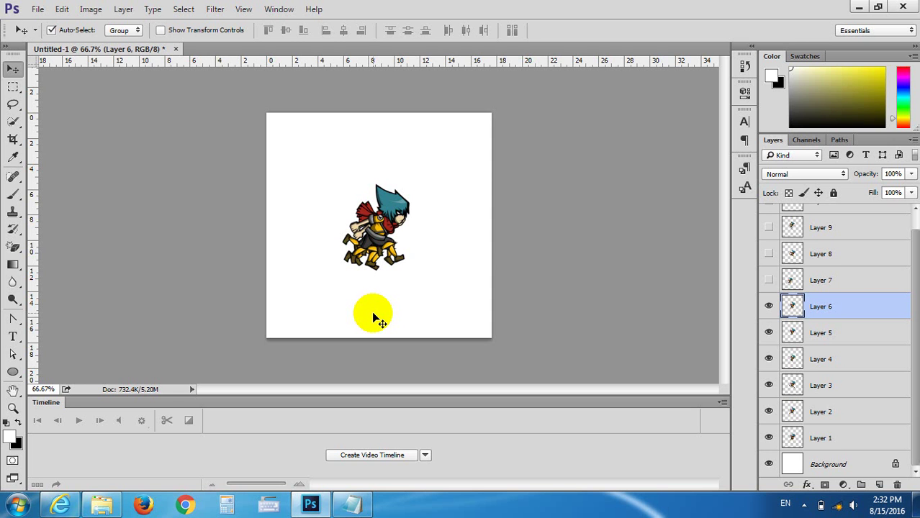
pyautogui.click(769, 280)
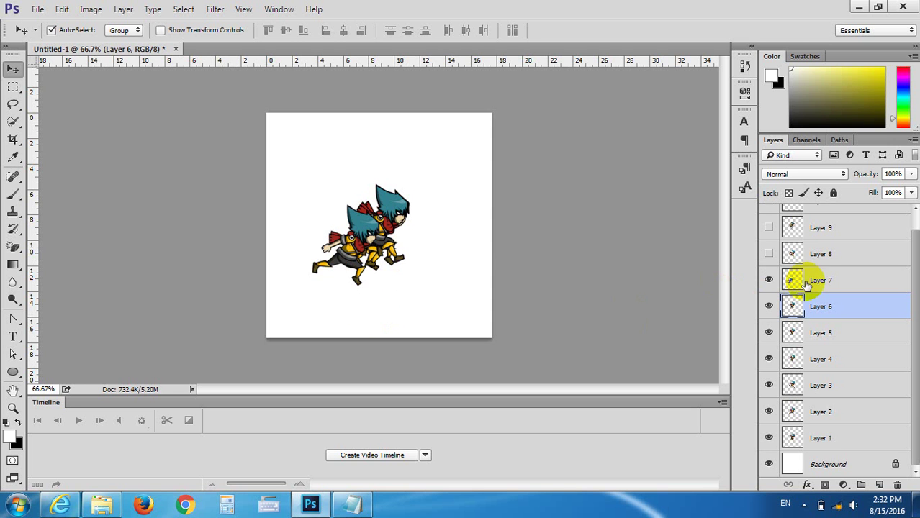
pyautogui.click(807, 283)
pyautogui.moveTo(333, 226)
pyautogui.mouseDown()
pyautogui.moveTo(395, 220)
pyautogui.moveTo(393, 211)
pyautogui.mouseUp()
# Show Layers 8, 9 and 10 and align each sprite over the character
pyautogui.click(819, 253)
pyautogui.click(769, 254)
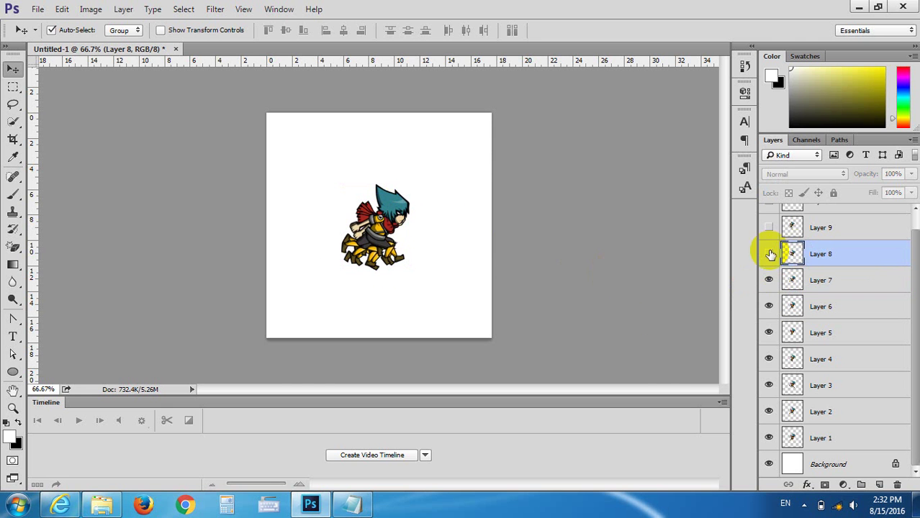
pyautogui.moveTo(388, 207)
pyautogui.mouseDown()
pyautogui.moveTo(397, 211)
pyautogui.moveTo(386, 209)
pyautogui.mouseUp()
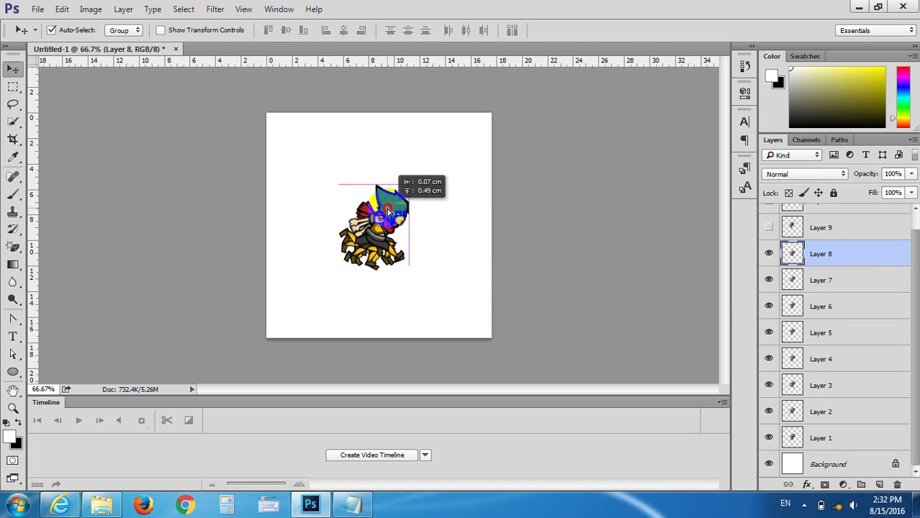
pyautogui.click(833, 229)
pyautogui.click(769, 227)
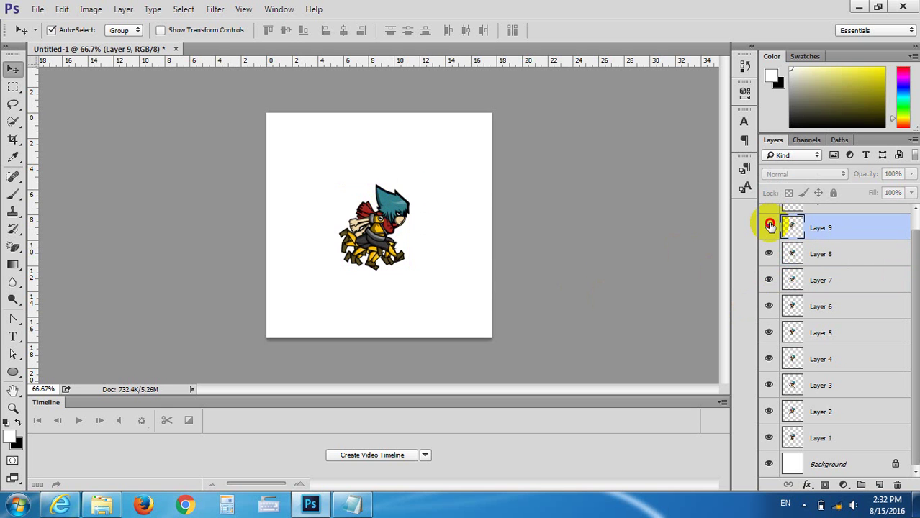
pyautogui.scroll(2, 903, 242)
pyautogui.moveTo(380, 179); pyautogui.dragTo(394, 206)
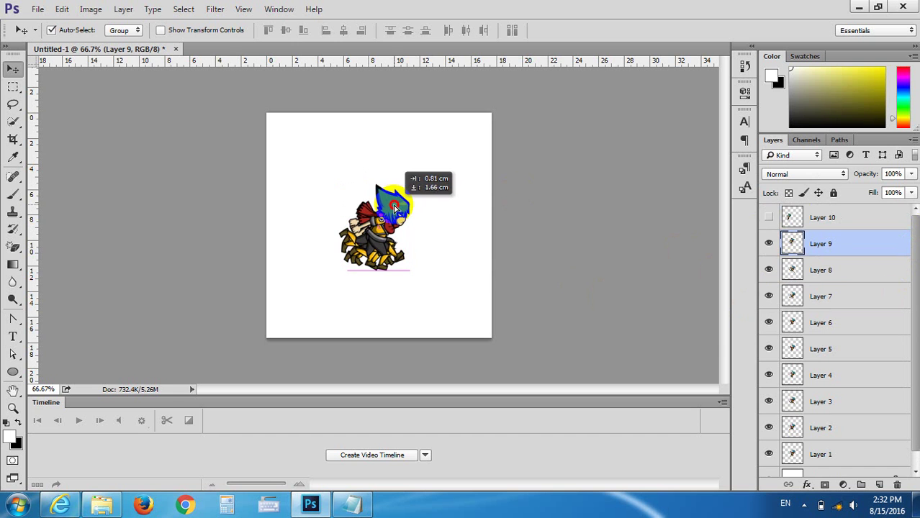
pyautogui.moveTo(395, 206); pyautogui.dragTo(409, 216)
pyautogui.click(769, 217)
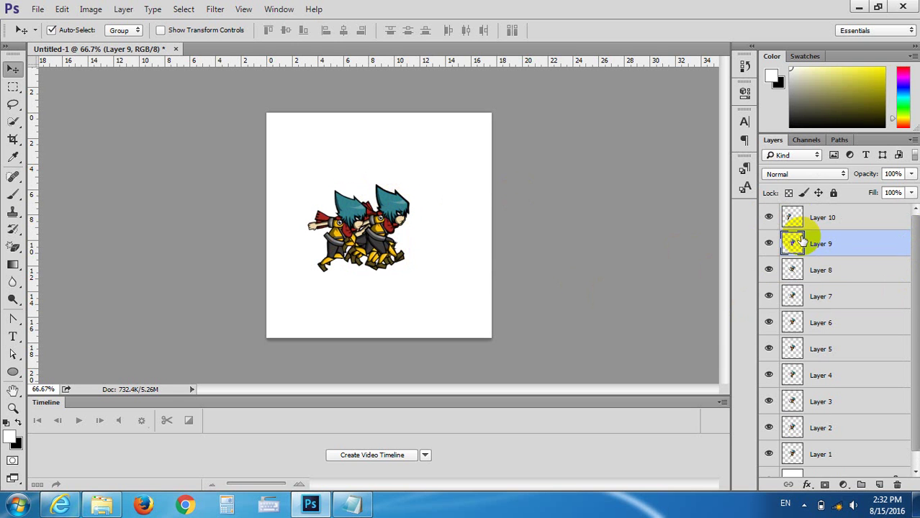
pyautogui.moveTo(340, 202); pyautogui.dragTo(384, 207)
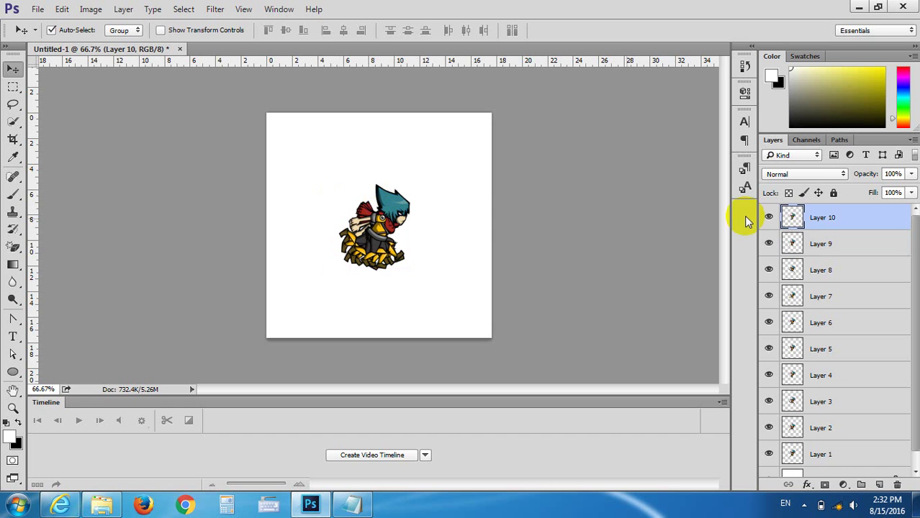
pyautogui.scroll(-1, 909, 252)
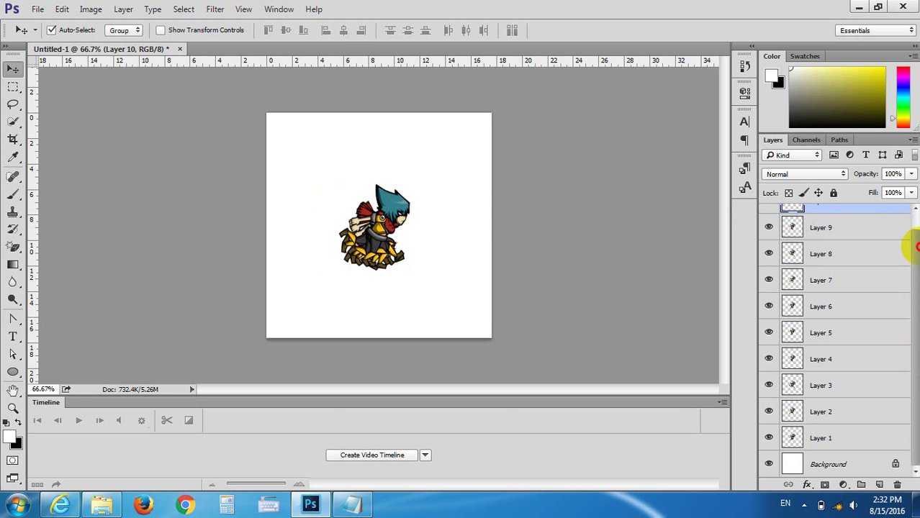
pyautogui.scroll(1, 905, 242)
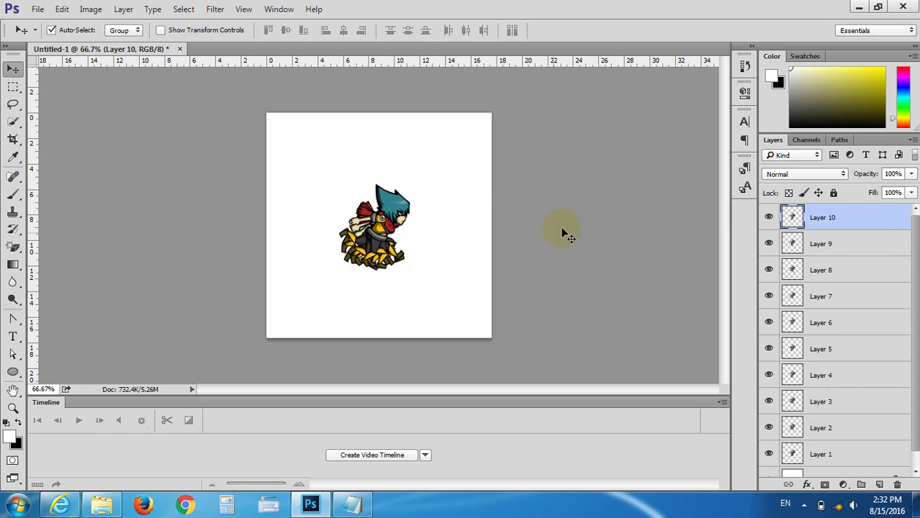
# Hide Layers 10 through 2 so only Layer 1's runner remains visible
pyautogui.click(768, 217)
pyautogui.click(770, 245)
pyautogui.click(769, 270)
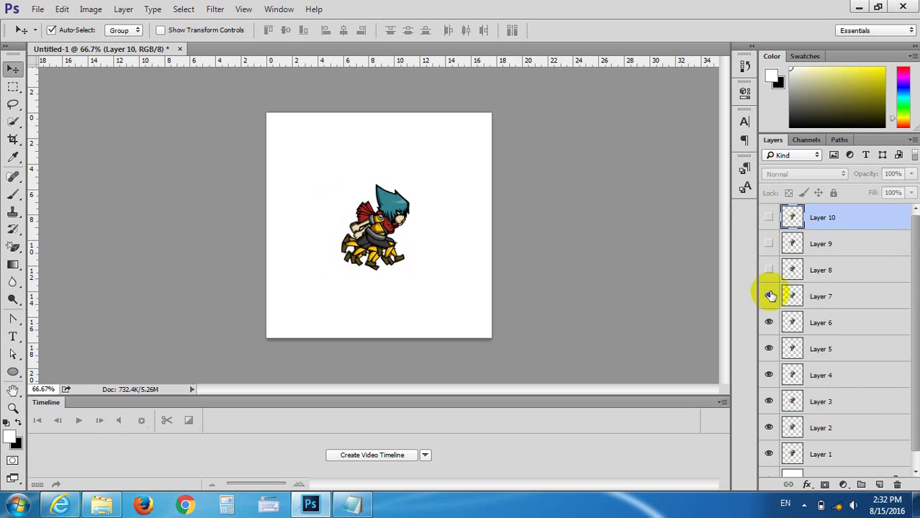
pyautogui.click(770, 296)
pyautogui.scroll(-1, 769, 303)
pyautogui.click(770, 309)
pyautogui.click(770, 331)
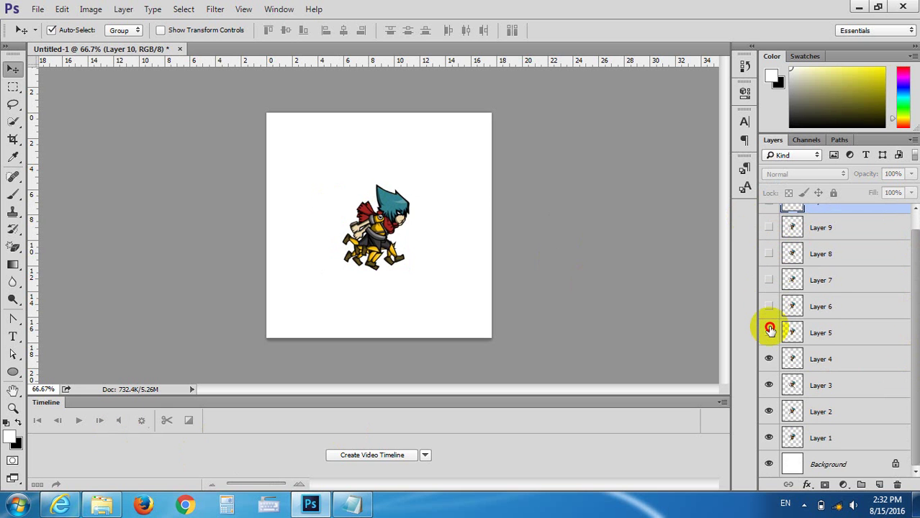
pyautogui.click(769, 359)
pyautogui.click(769, 385)
pyautogui.click(767, 411)
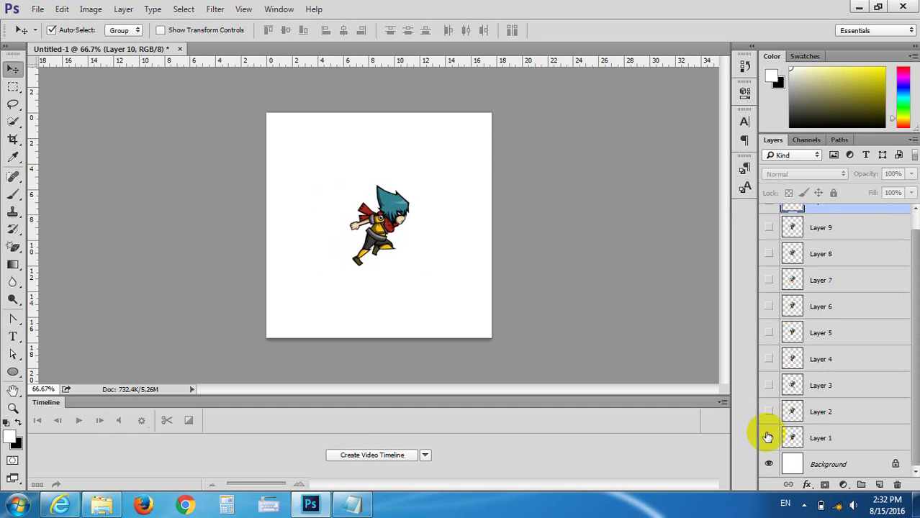
# Toggle the white Background layer off and back on, then select Layer 1
pyautogui.click(768, 464)
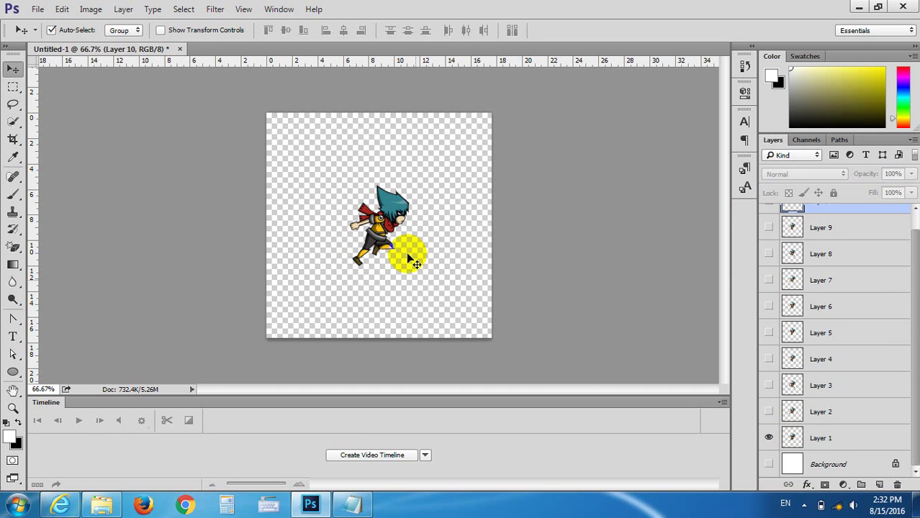
pyautogui.click(819, 441)
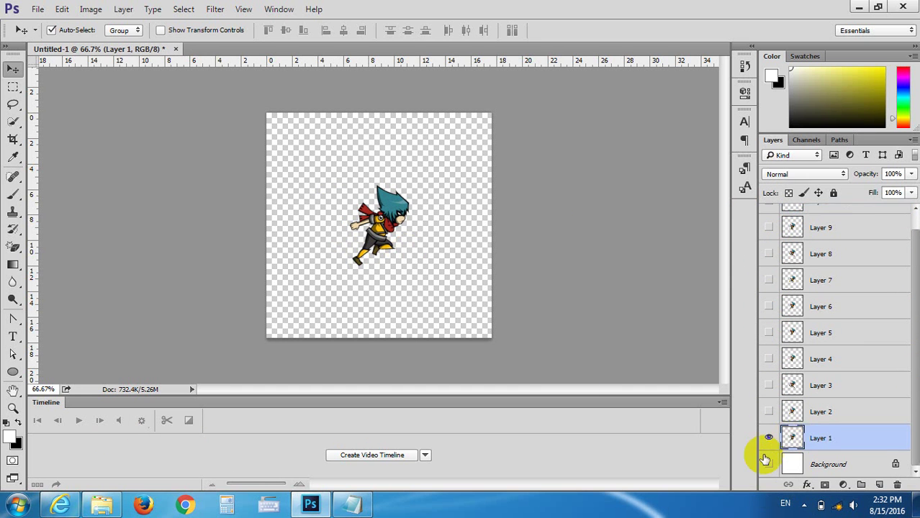
pyautogui.click(768, 464)
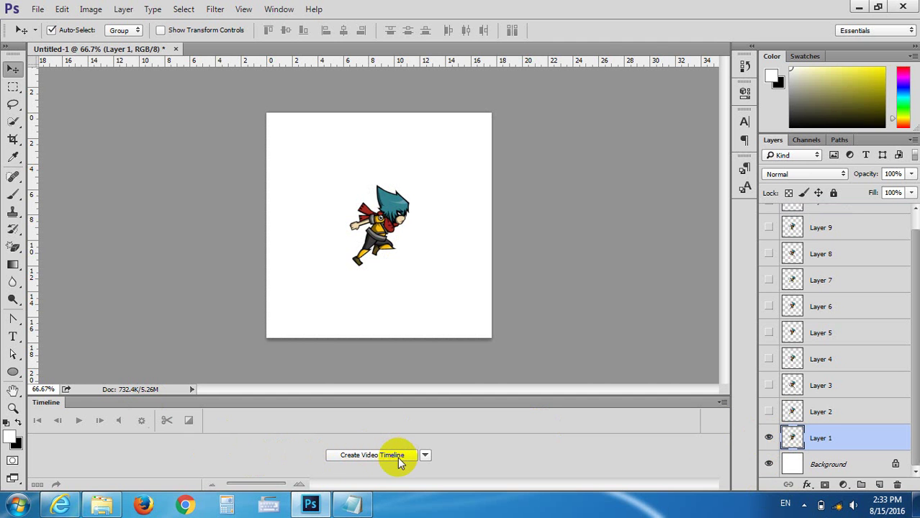
# Create a video timeline with one track per sprite layer in the Timeline panel
pyautogui.click(425, 457)
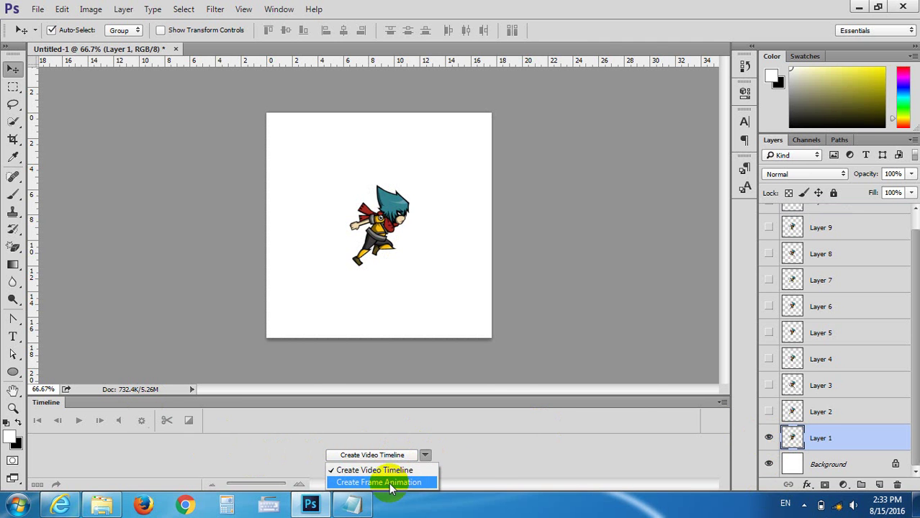
pyautogui.click(489, 456)
pyautogui.click(367, 457)
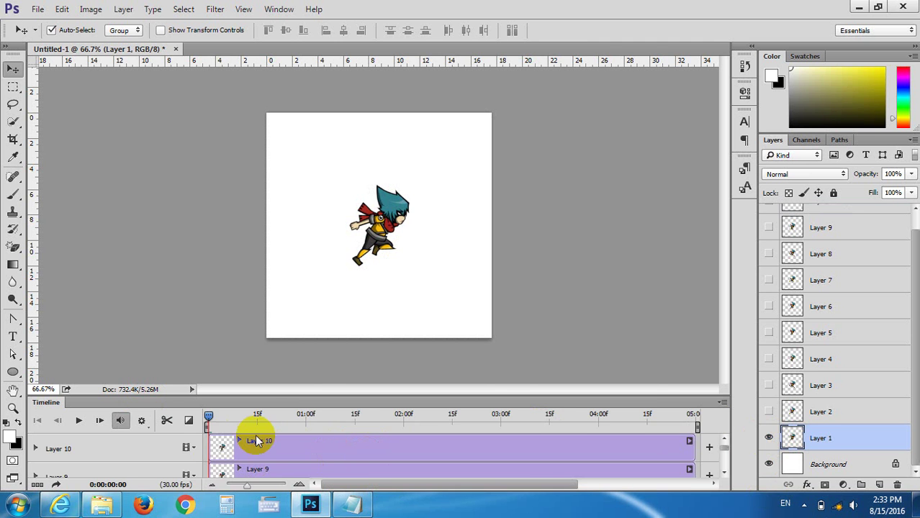
pyautogui.scroll(-5, 321, 454)
pyautogui.scroll(5, 321, 458)
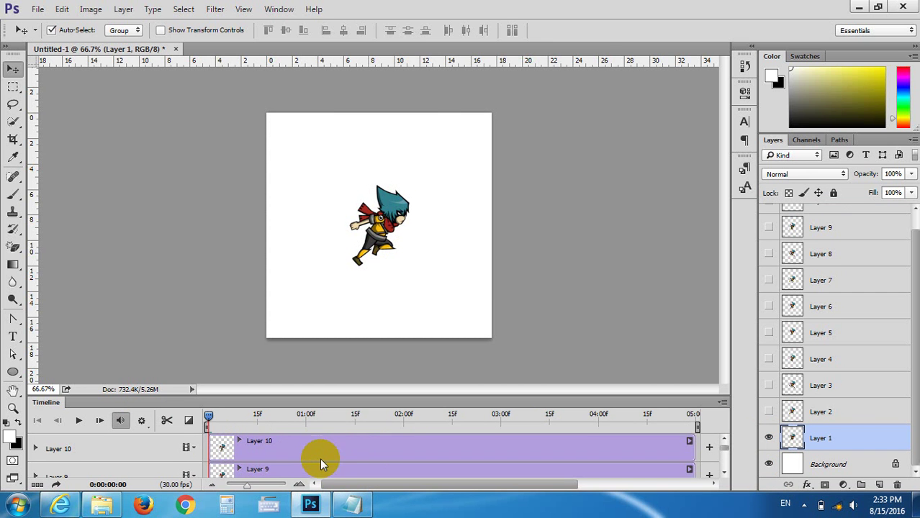
# Trim Layer 10's clip end and resize the Timeline panel to inspect all ten tracks
pyautogui.moveTo(380, 483)
pyautogui.mouseDown()
pyautogui.moveTo(489, 484)
pyautogui.moveTo(444, 479)
pyautogui.mouseUp()
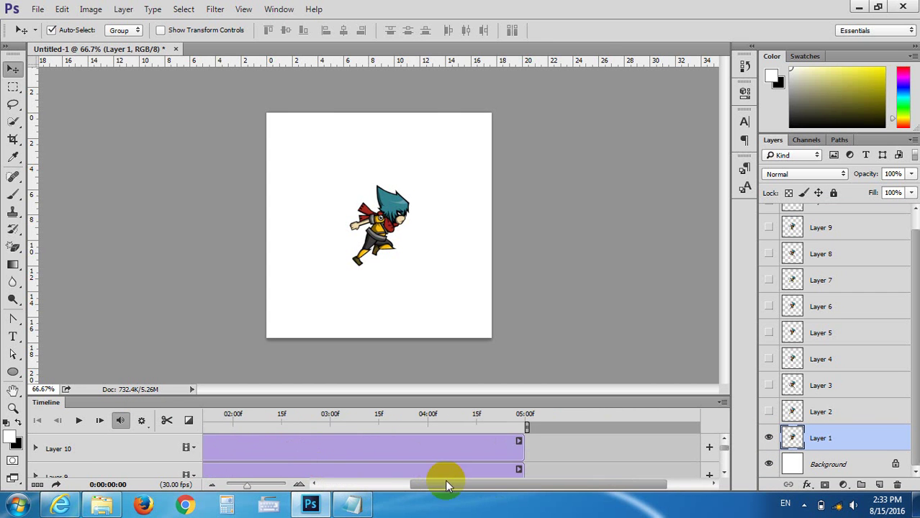
pyautogui.moveTo(519, 443)
pyautogui.mouseDown()
pyautogui.moveTo(442, 440)
pyautogui.moveTo(520, 440)
pyautogui.mouseUp()
pyautogui.moveTo(479, 484); pyautogui.dragTo(303, 477)
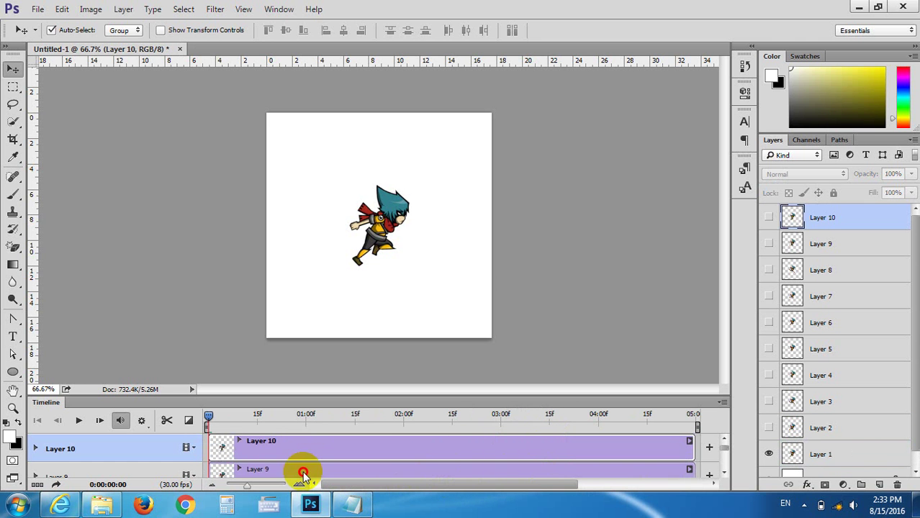
pyautogui.moveTo(241, 397)
pyautogui.mouseDown()
pyautogui.moveTo(238, 308)
pyautogui.moveTo(256, 129)
pyautogui.mouseUp()
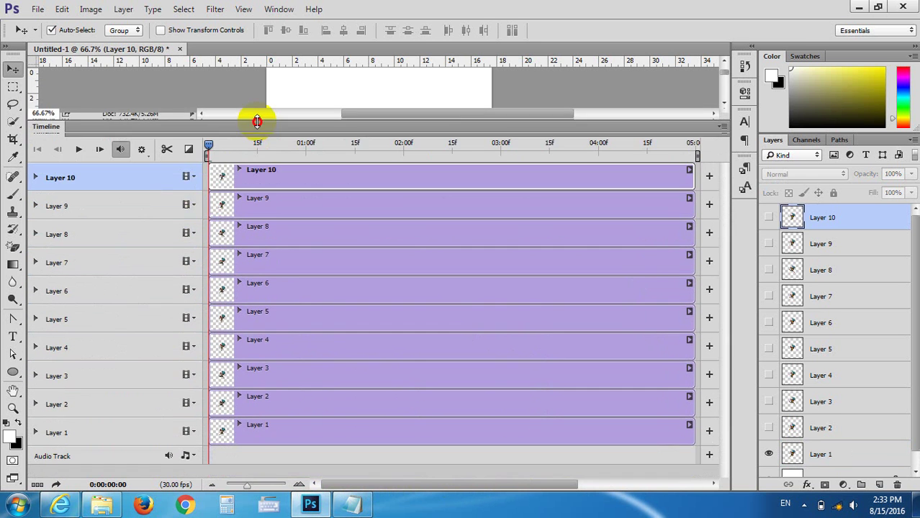
pyautogui.moveTo(256, 129); pyautogui.dragTo(262, 183)
pyautogui.moveTo(263, 225)
pyautogui.mouseDown()
pyautogui.moveTo(261, 86)
pyautogui.moveTo(246, 412)
pyautogui.mouseUp()
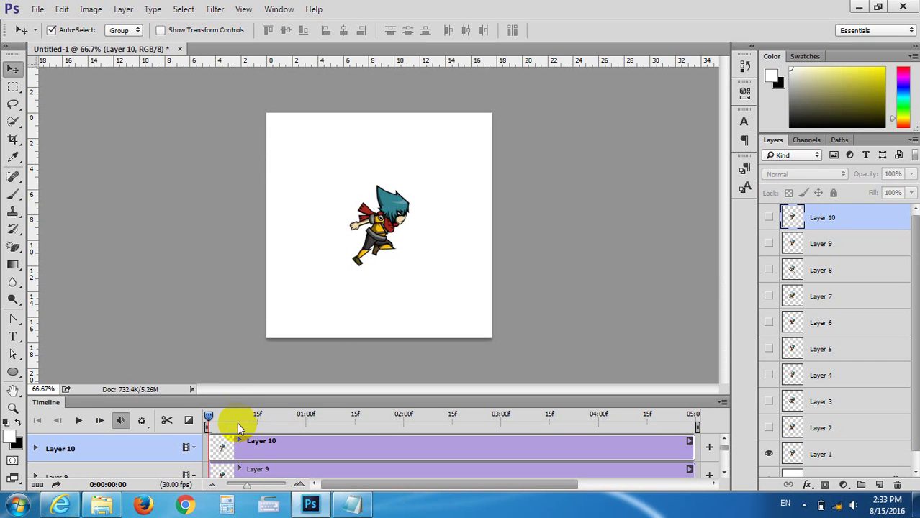
# Play the animation twice, then drag the playhead back to 0:00:00:00
pyautogui.click(78, 421)
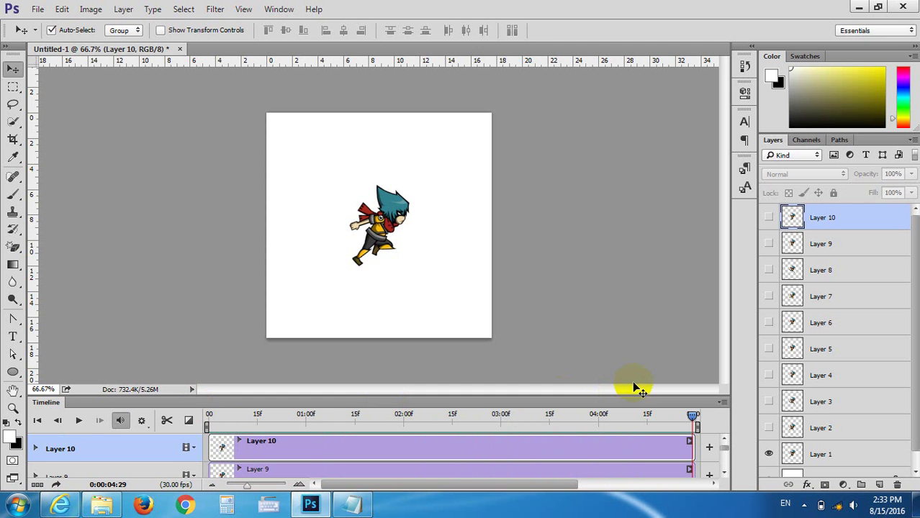
pyautogui.moveTo(692, 416)
pyautogui.mouseDown()
pyautogui.moveTo(189, 391)
pyautogui.moveTo(216, 297)
pyautogui.mouseUp()
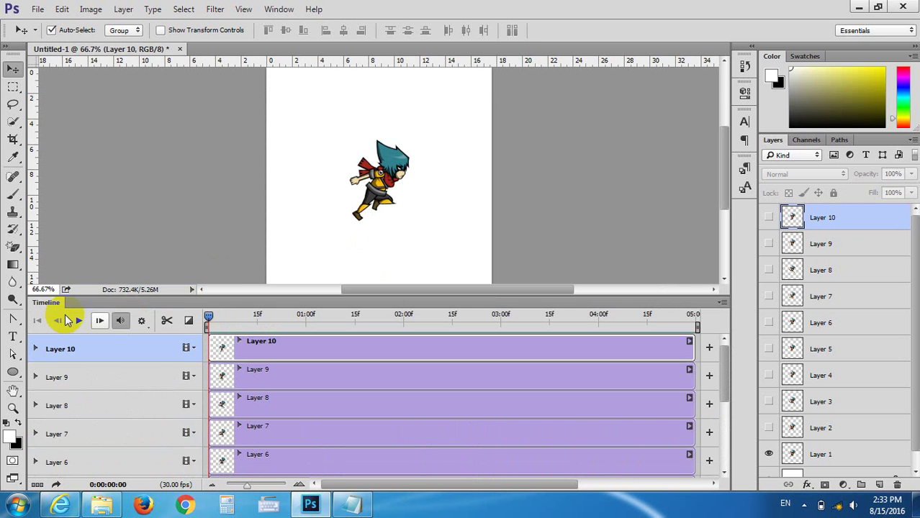
pyautogui.click(77, 322)
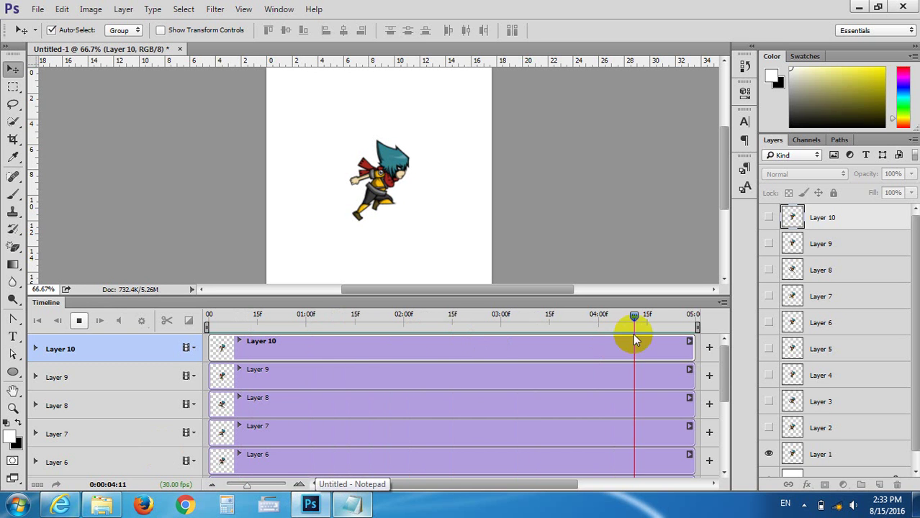
pyautogui.moveTo(691, 317)
pyautogui.mouseDown()
pyautogui.moveTo(408, 317)
pyautogui.moveTo(596, 306)
pyautogui.mouseUp()
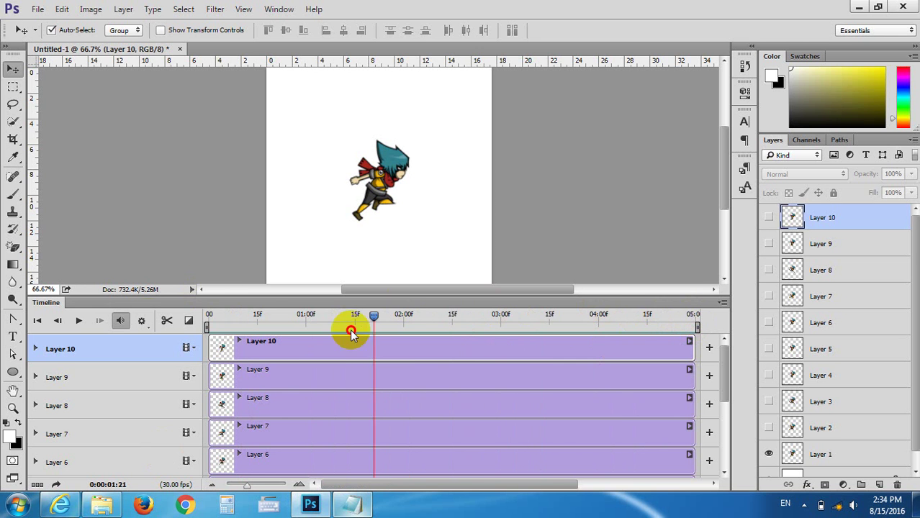
pyautogui.moveTo(595, 306); pyautogui.dragTo(144, 318)
# Add a new line 'CTI: Current time Indecator' below Timeline in the Notepad notes
pyautogui.click(350, 504)
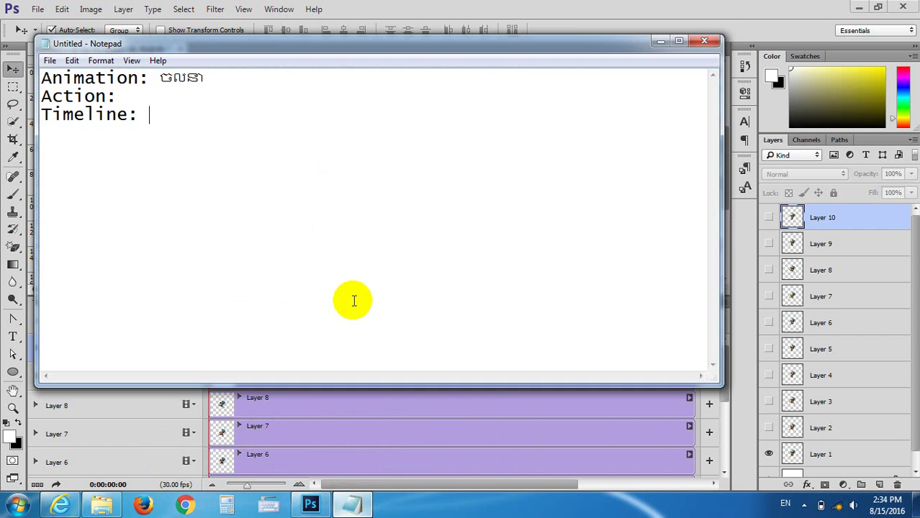
pyautogui.press('Return')
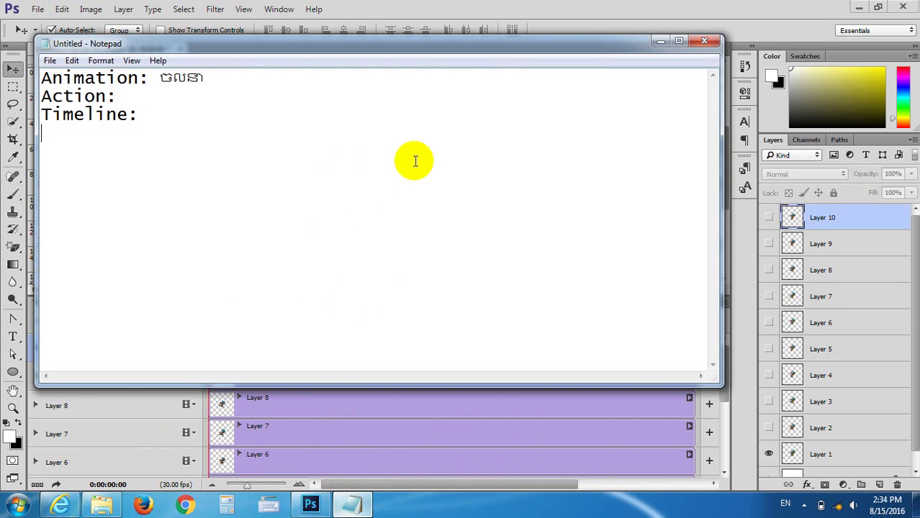
pyautogui.write('CT')
pyautogui.write('I: Cu')
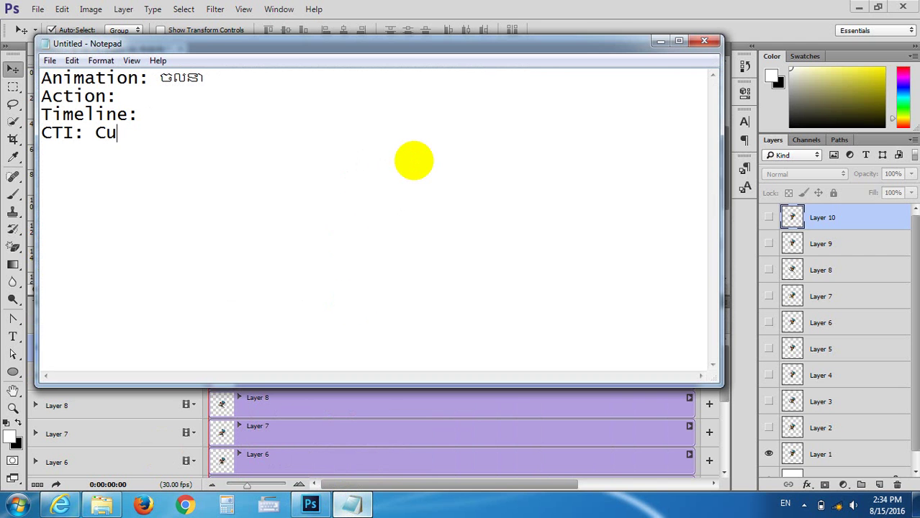
pyautogui.write('rrent t')
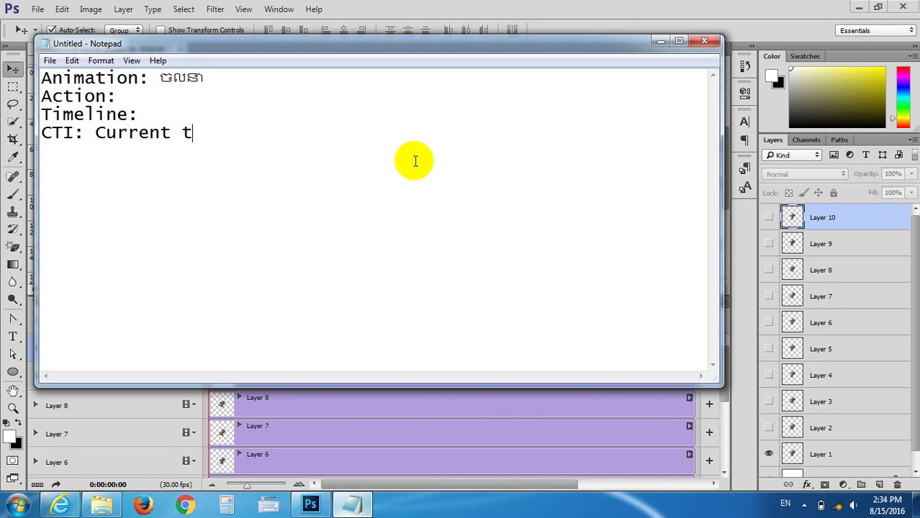
pyautogui.write('ime Ind')
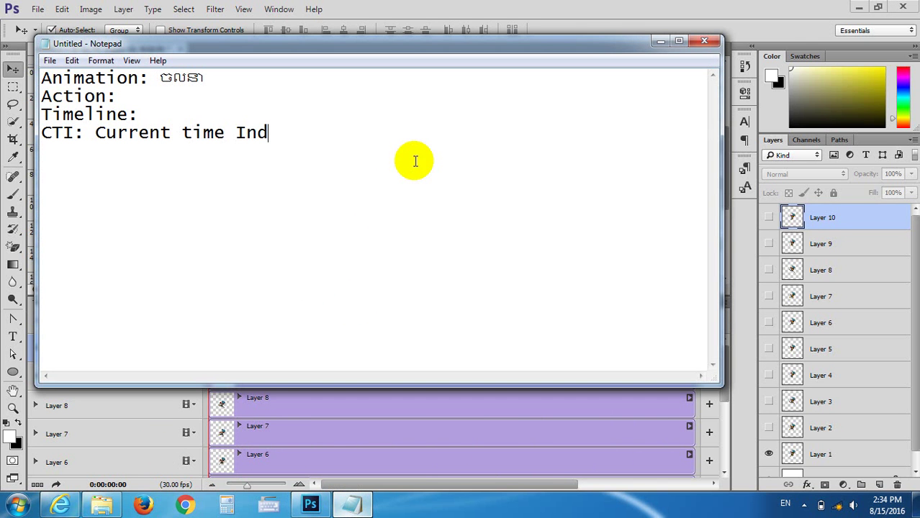
pyautogui.write('ecator')
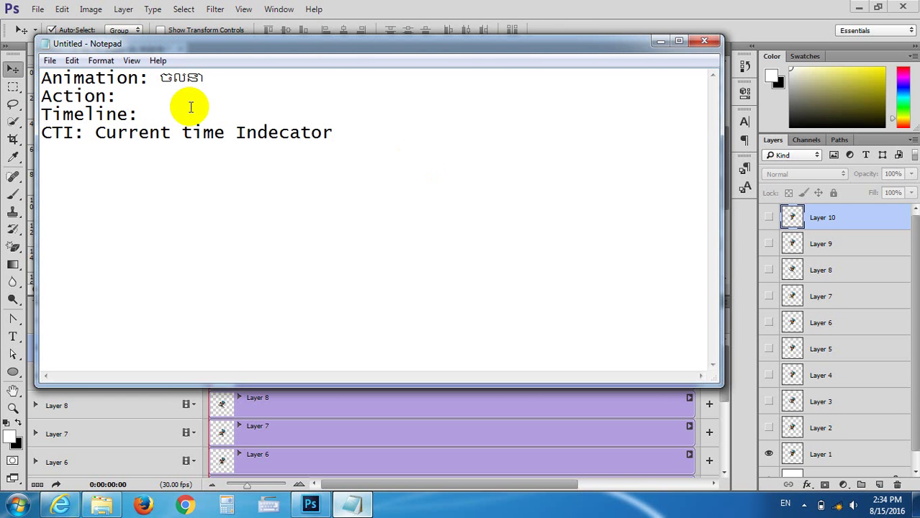
# Capitalize 'time' to 'Time' and select the text 'Current Time Indecator'
pyautogui.click(190, 146)
pyautogui.press('BackSpace')
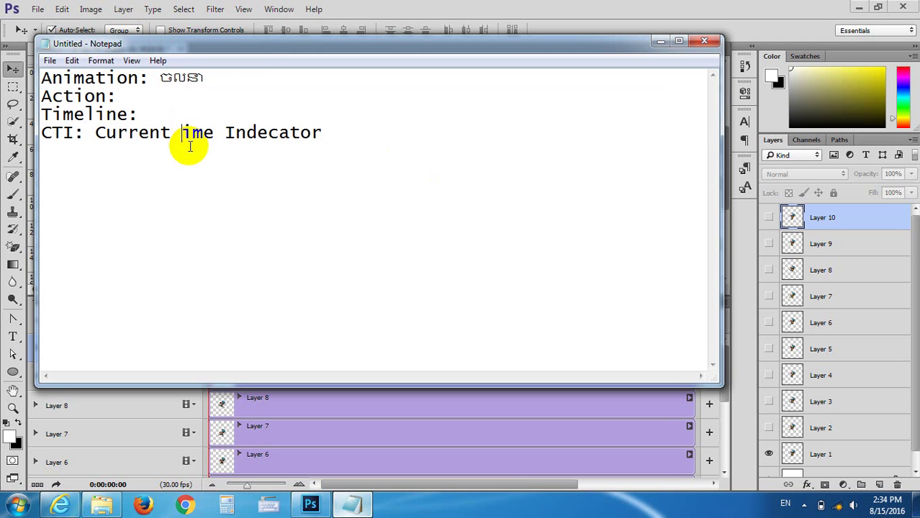
pyautogui.write('T')
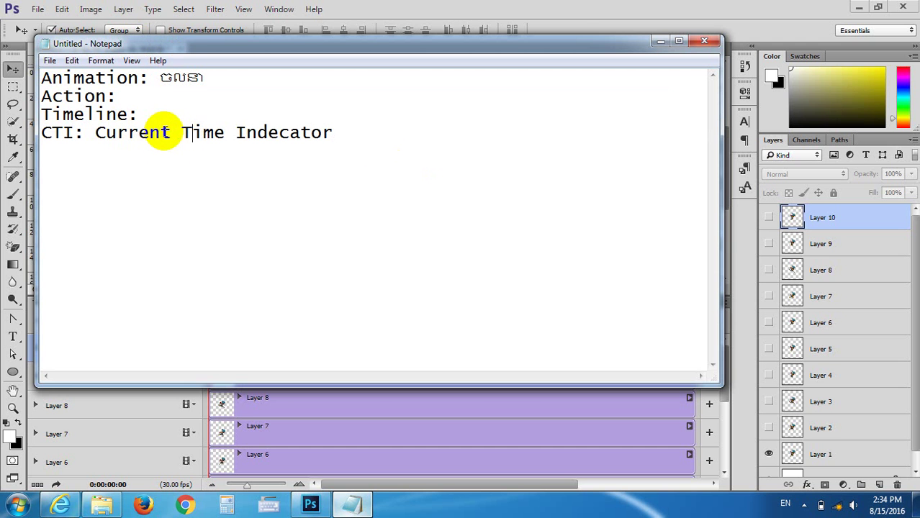
pyautogui.moveTo(172, 131); pyautogui.dragTo(96, 131)
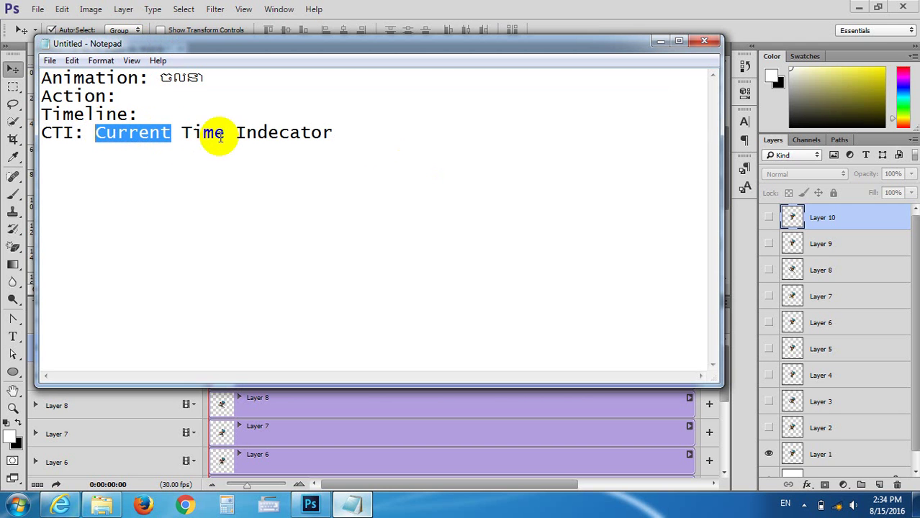
pyautogui.moveTo(225, 132)
pyautogui.mouseDown()
pyautogui.moveTo(182, 131)
pyautogui.moveTo(331, 130)
pyautogui.mouseUp()
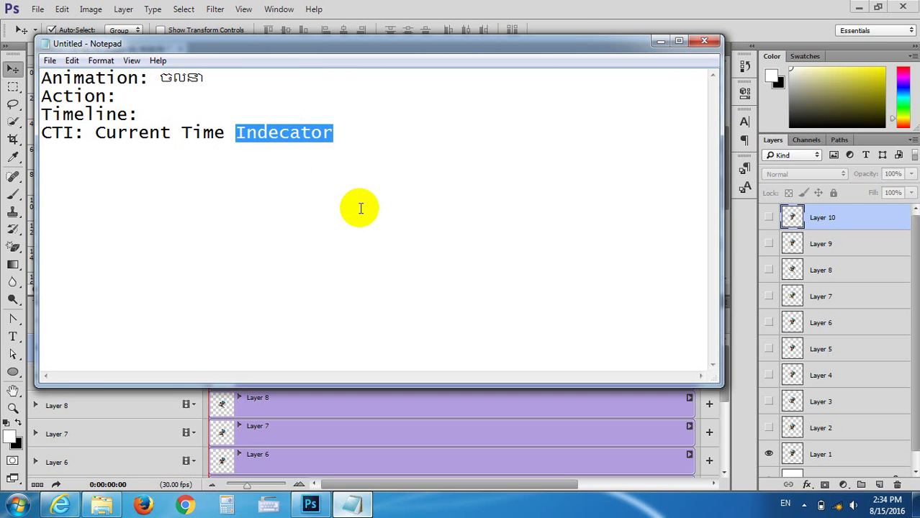
pyautogui.moveTo(338, 132); pyautogui.dragTo(90, 140)
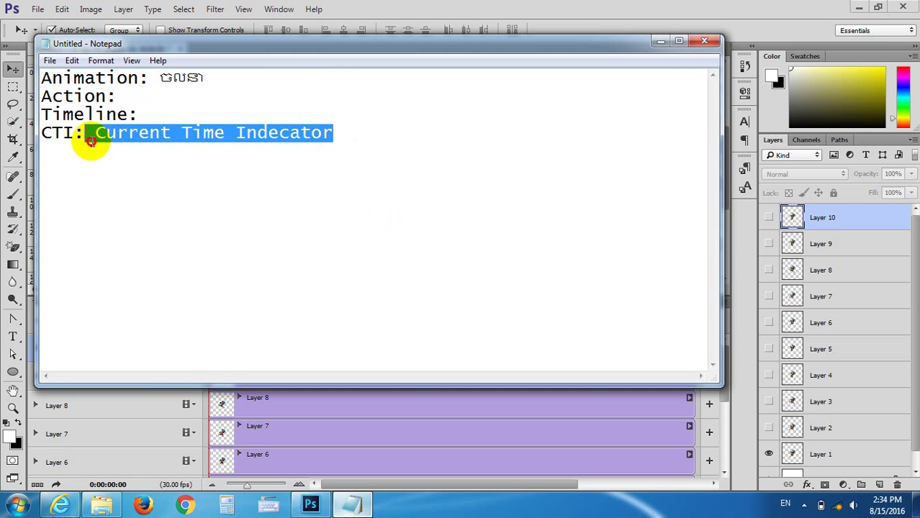
pyautogui.moveTo(333, 133); pyautogui.dragTo(95, 137)
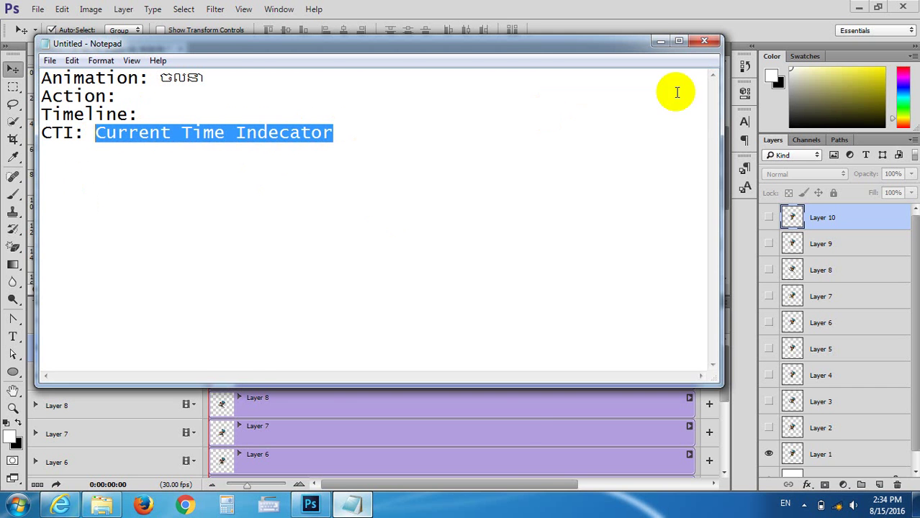
# Minimize Notepad and move the Timeline playhead to 0:00:02:01
pyautogui.click(659, 42)
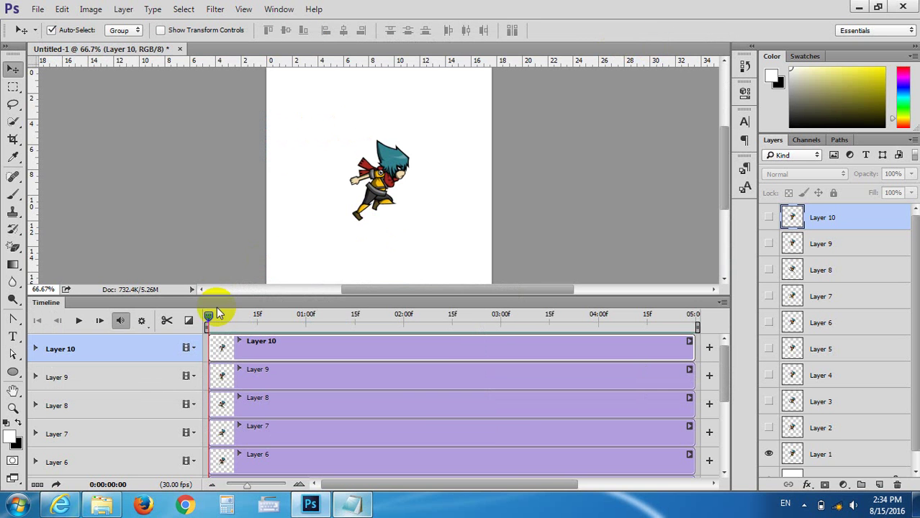
pyautogui.moveTo(209, 315)
pyautogui.mouseDown()
pyautogui.moveTo(258, 317)
pyautogui.moveTo(407, 358)
pyautogui.mouseUp()
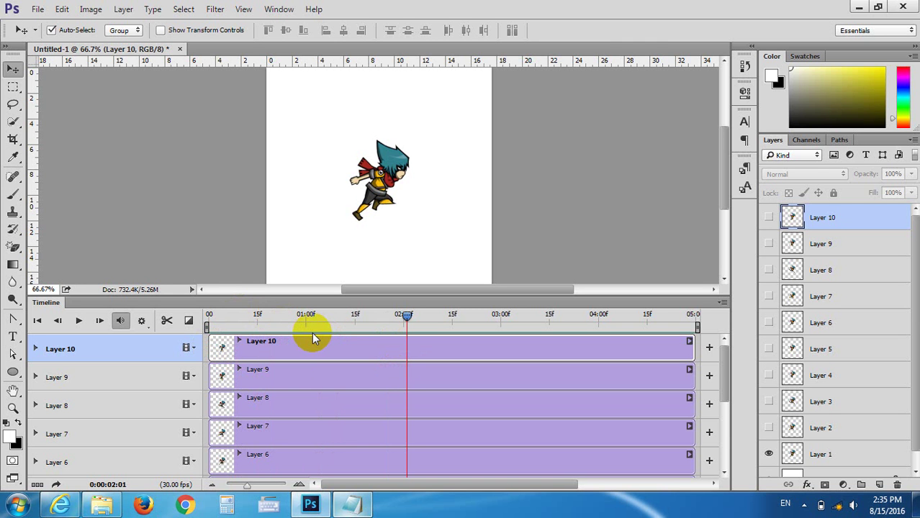
pyautogui.moveTo(723, 361)
pyautogui.mouseDown()
pyautogui.moveTo(718, 480)
pyautogui.moveTo(736, 393)
pyautogui.moveTo(733, 294)
pyautogui.mouseUp()
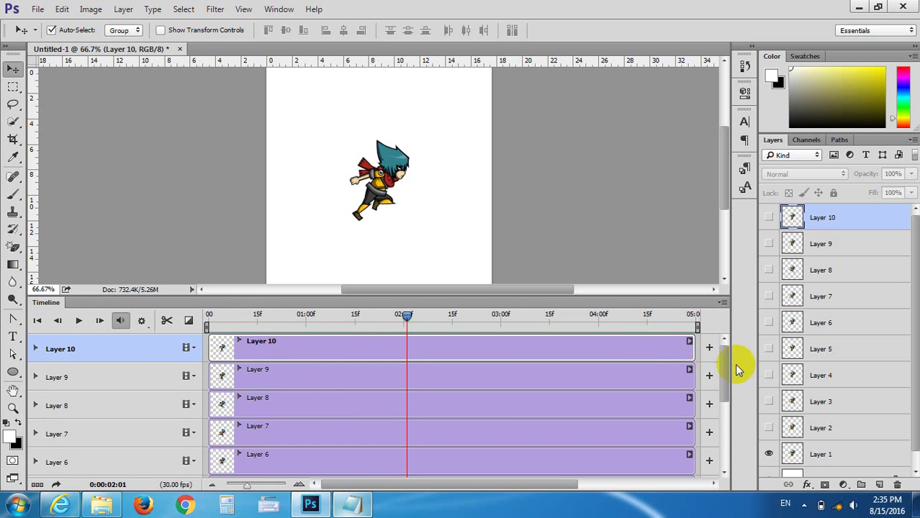
pyautogui.moveTo(726, 360); pyautogui.dragTo(717, 430)
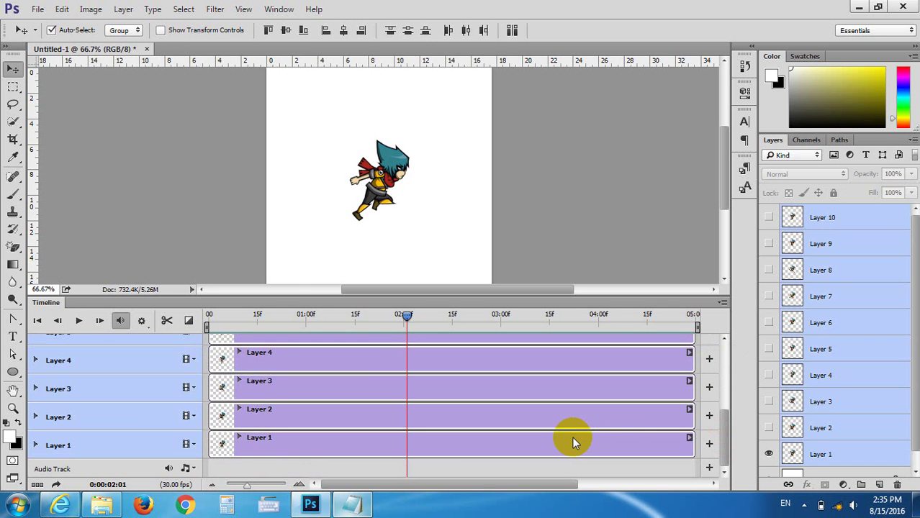
# Delete the selected Layers 1–10, then undo the deletion with Ctrl+Alt+Z
pyautogui.press('Delete')
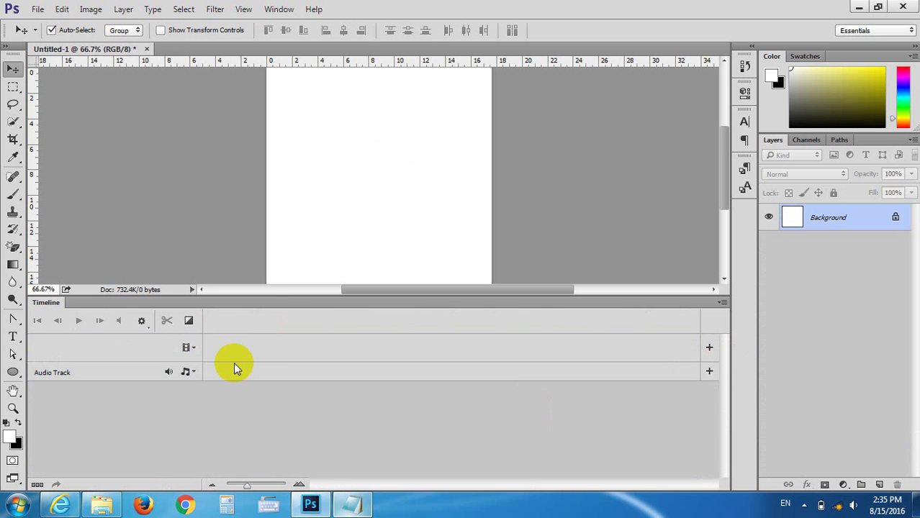
pyautogui.click(240, 351)
pyautogui.hotkey('ctrl', 'alt', 'z')
pyautogui.hotkey('ctrl', 'alt', 'z')
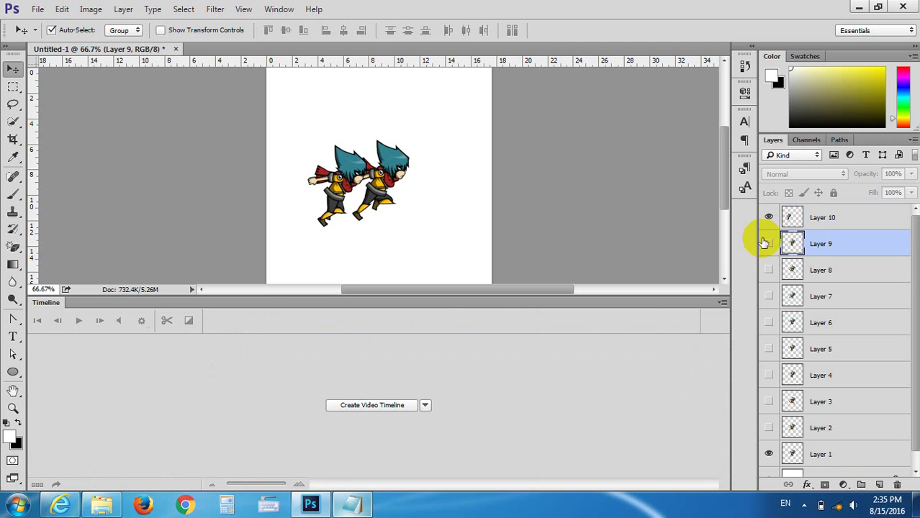
pyautogui.hotkey('ctrl', 'alt', 'z')
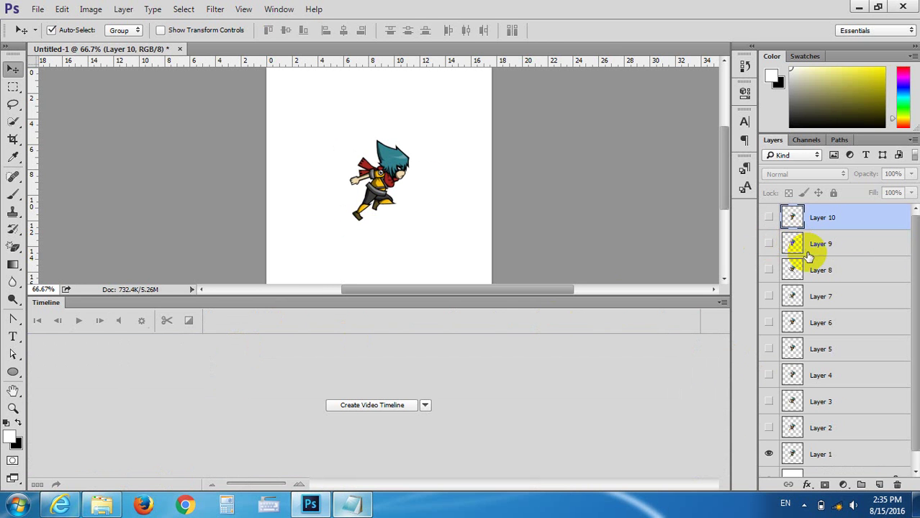
# Hide Layers 10 and 9 so only Layer 1 shows, and enlarge the canvas above the Timeline
pyautogui.click(769, 217)
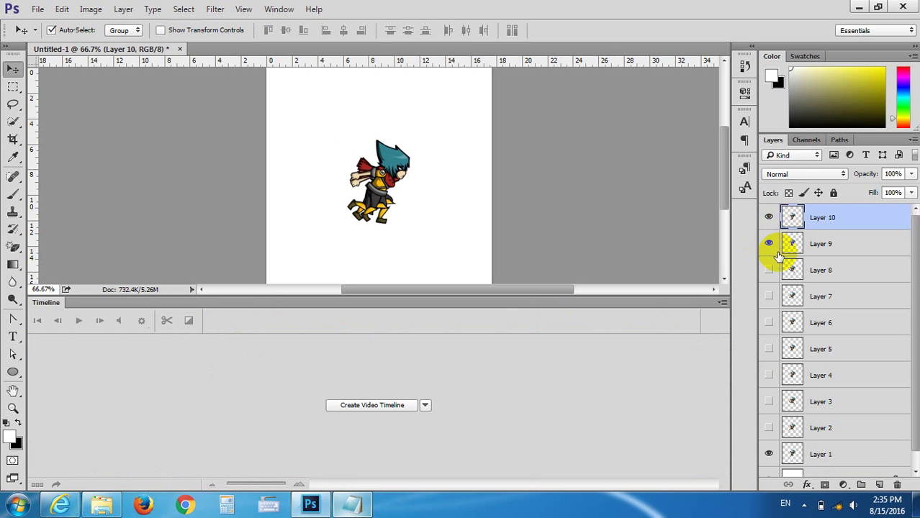
pyautogui.click(769, 218)
pyautogui.click(769, 243)
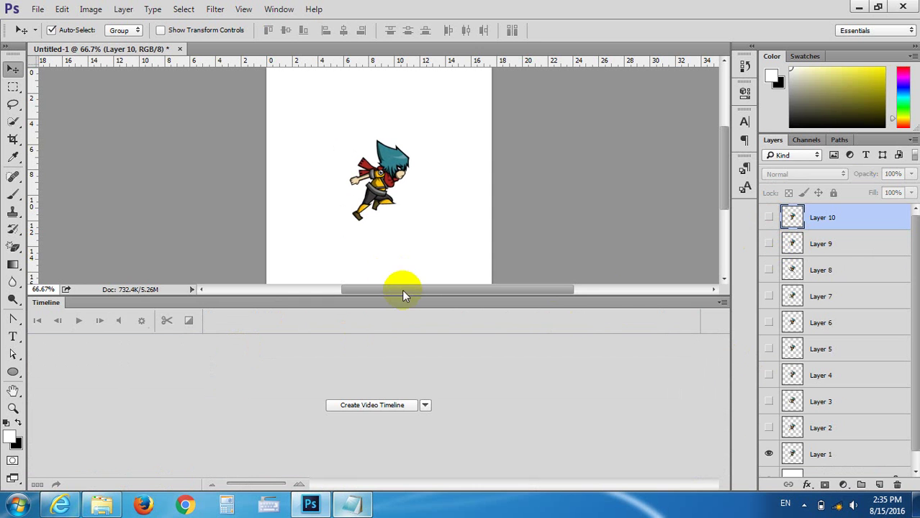
pyautogui.moveTo(415, 295)
pyautogui.mouseDown()
pyautogui.moveTo(415, 367)
pyautogui.moveTo(403, 379)
pyautogui.mouseUp()
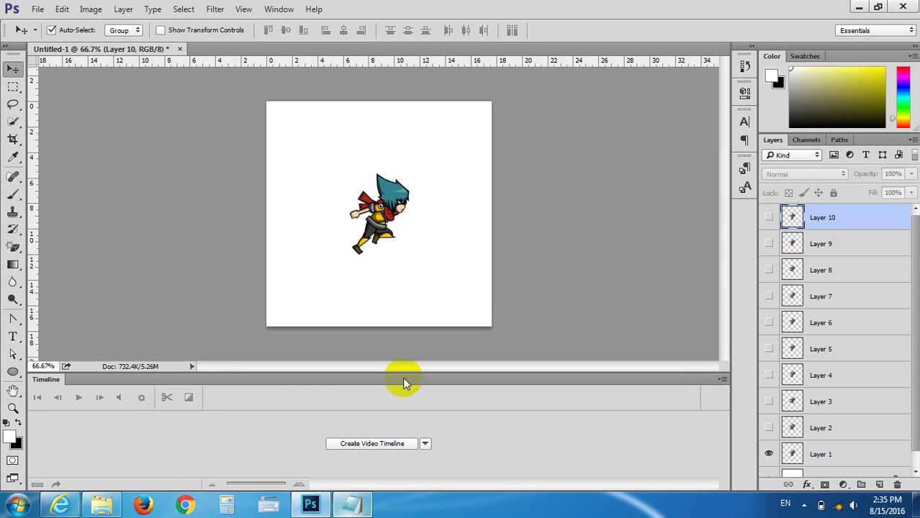
# Inspect the Create Video Timeline options without choosing one, then bring the Notepad notes back
pyautogui.click(425, 440)
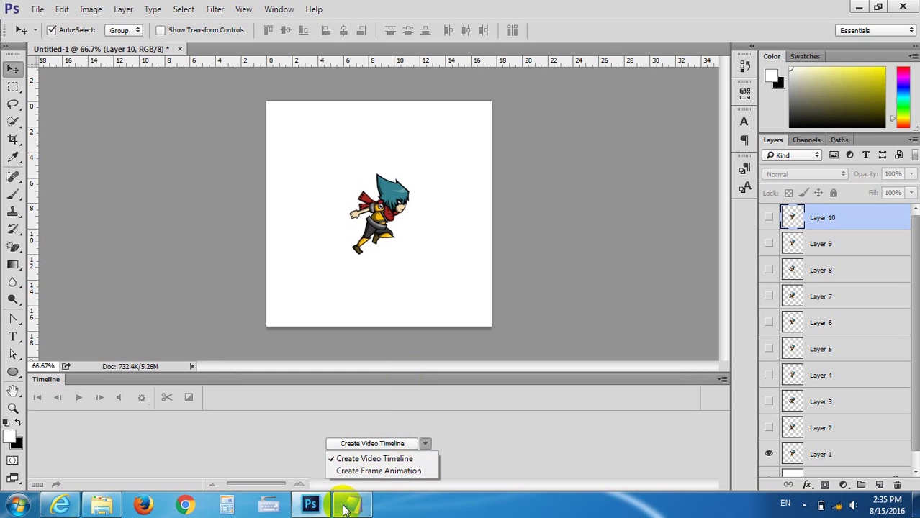
pyautogui.click(328, 292)
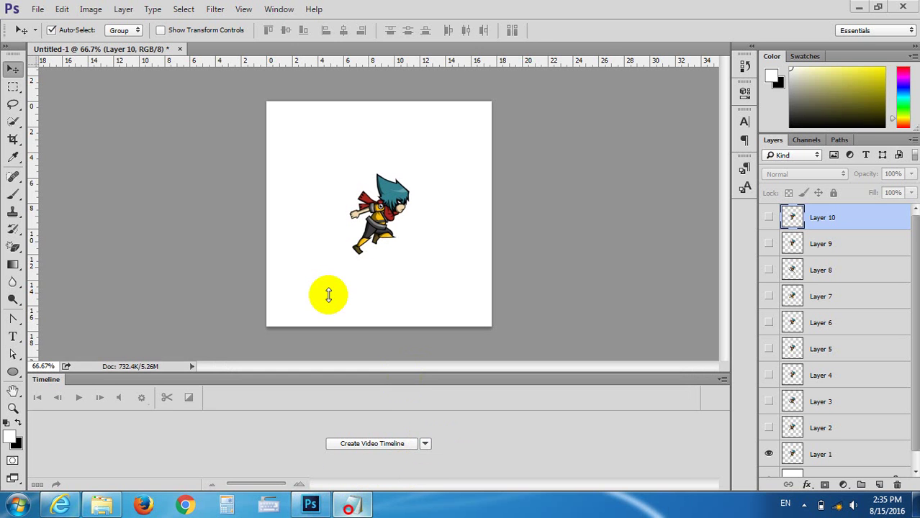
pyautogui.click(353, 508)
# Add a 'Frame:' heading below the CTI line in the Notepad notes, then minimize Notepad
pyautogui.click(422, 135)
pyautogui.press('Return')
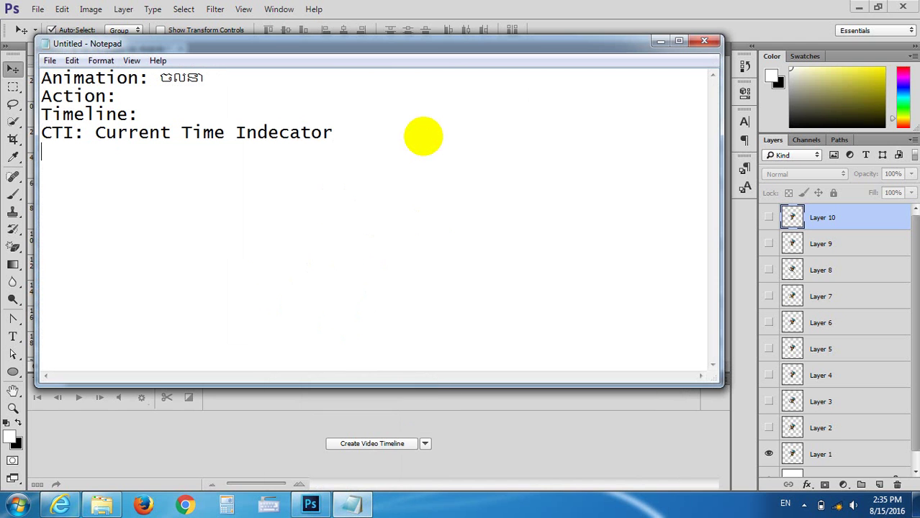
pyautogui.write('Ra')
pyautogui.press('BackSpace')
pyautogui.press('BackSpace')
pyautogui.write('Frame')
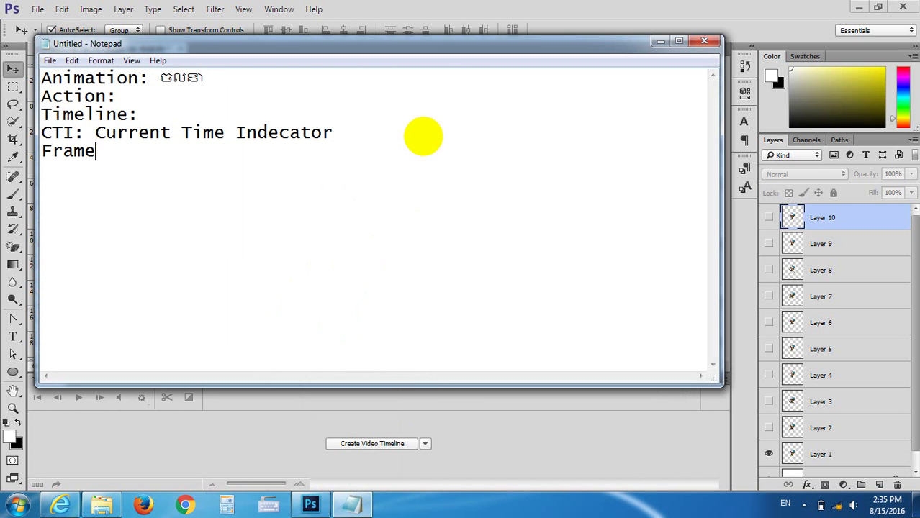
pyautogui.write(':')
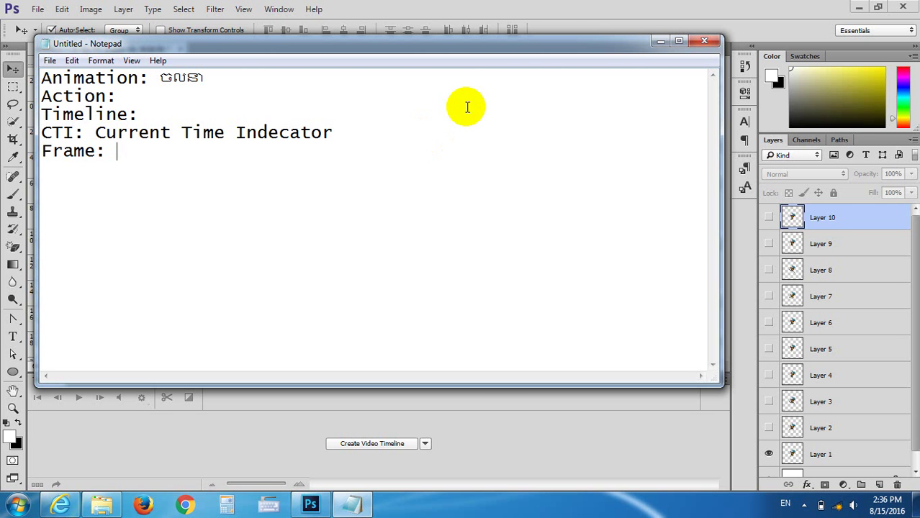
pyautogui.click(661, 41)
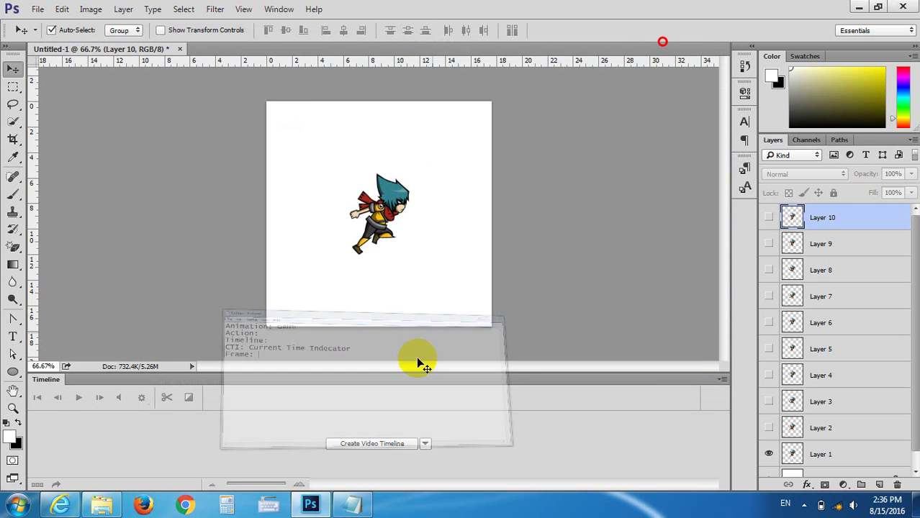
# Create a frame animation Timeline with one frame, and scroll Layers down to Layer 1 and Background
pyautogui.click(425, 443)
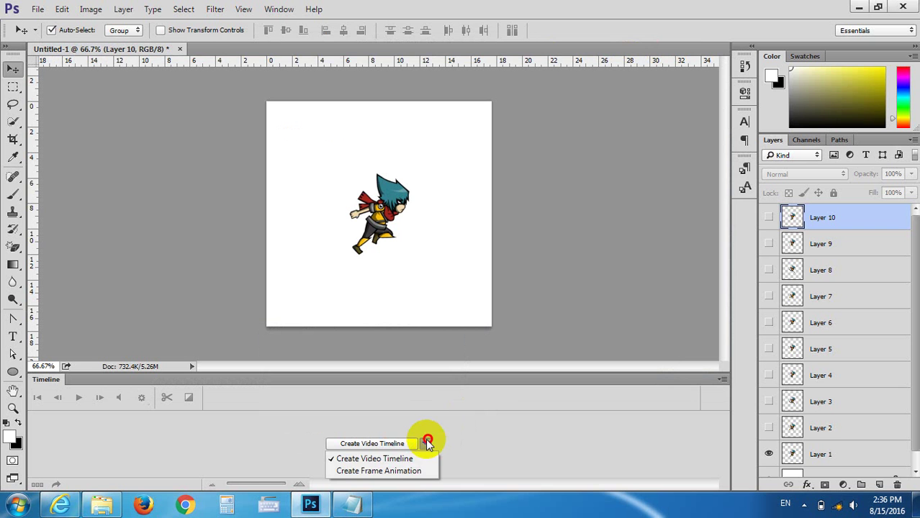
pyautogui.click(388, 470)
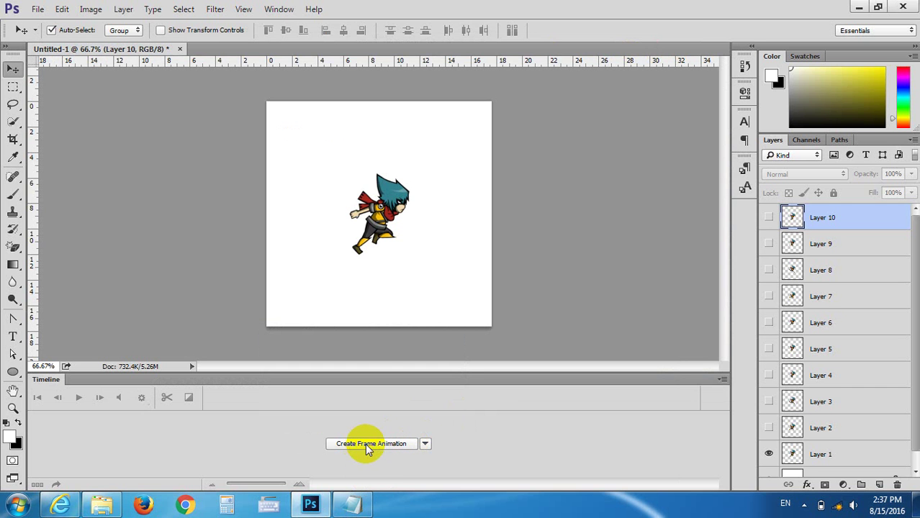
pyautogui.click(353, 444)
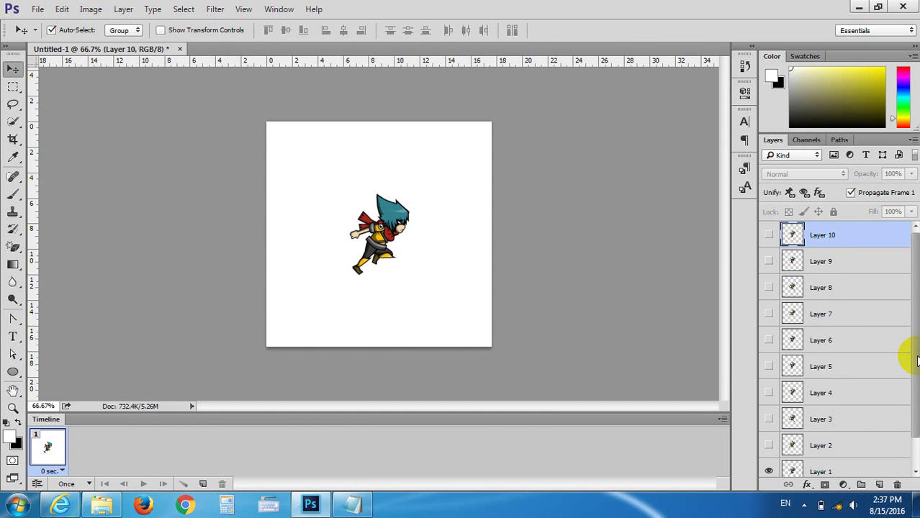
pyautogui.scroll(-2, 915, 365)
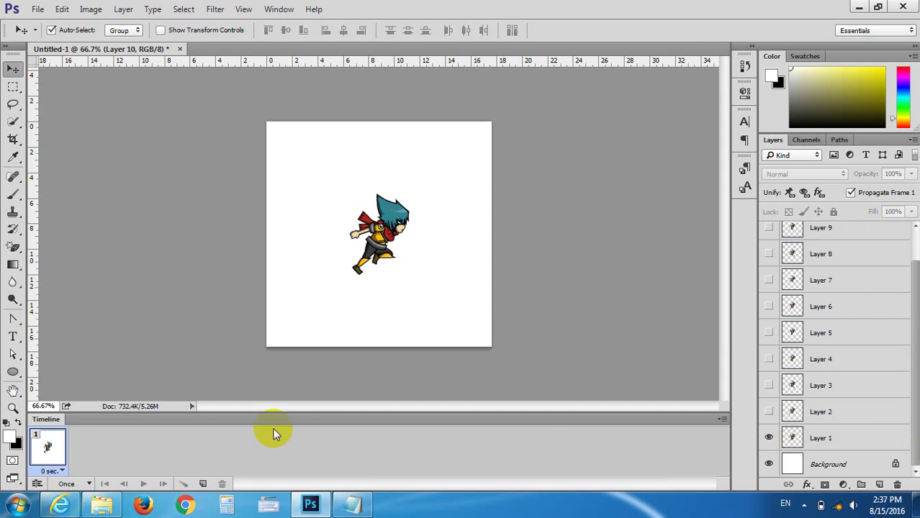
pyautogui.click(54, 470)
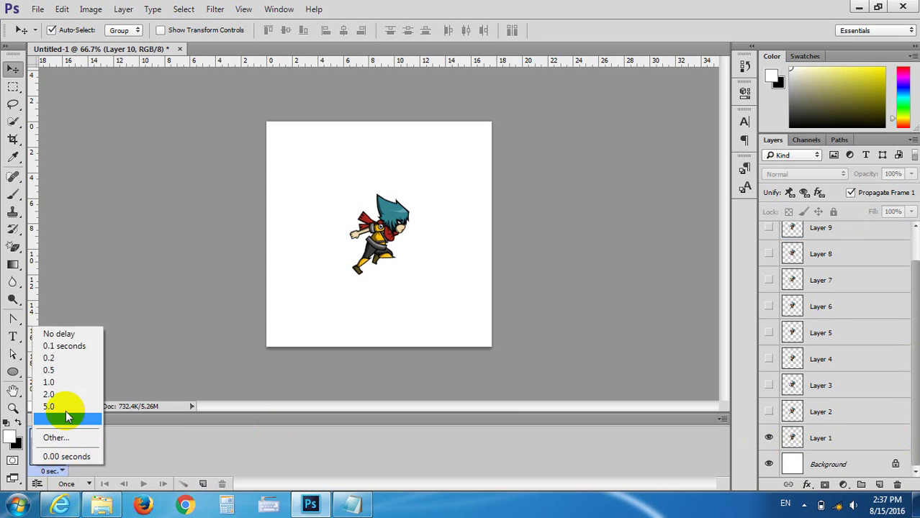
pyautogui.press('Escape')
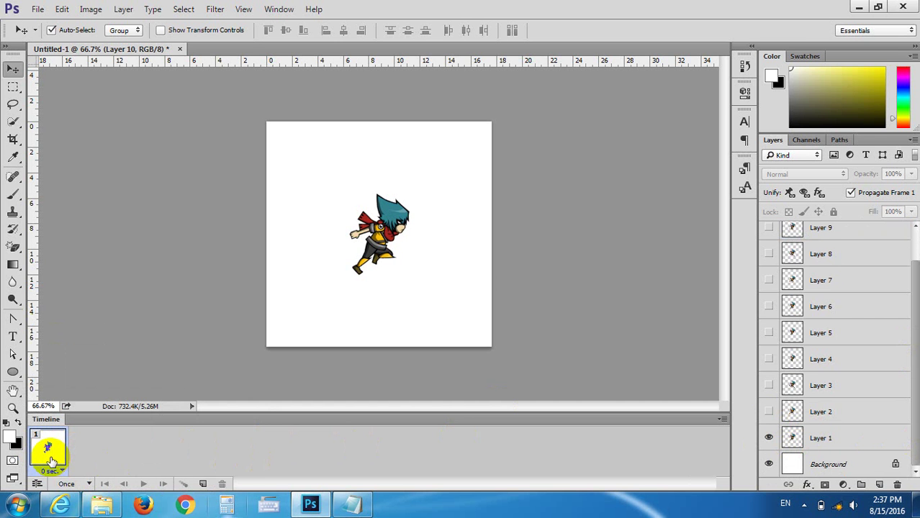
pyautogui.click(62, 471)
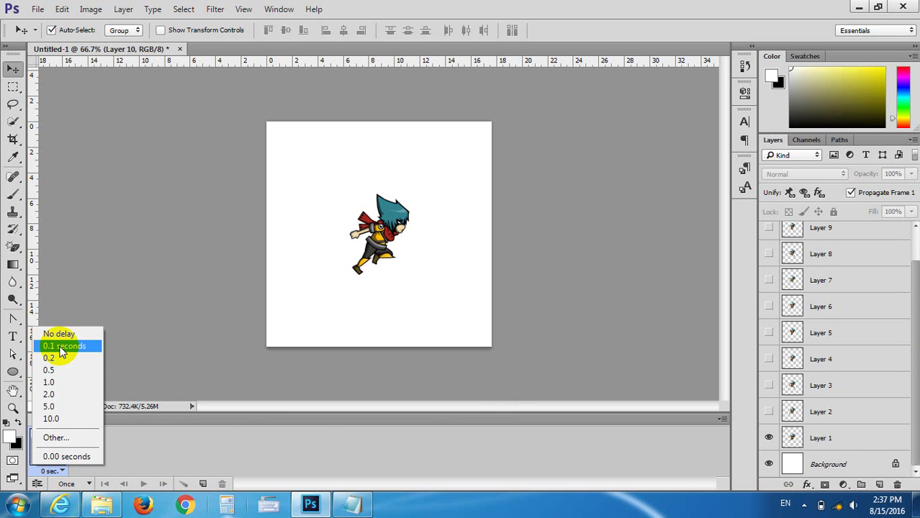
pyautogui.click(110, 432)
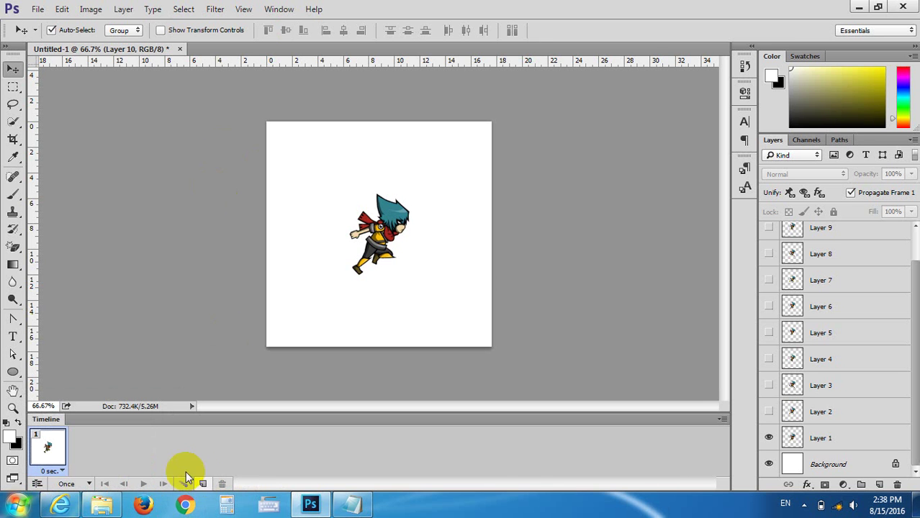
# Add a second animation frame that shows only Layer 2's running pose
pyautogui.click(770, 444)
pyautogui.click(770, 411)
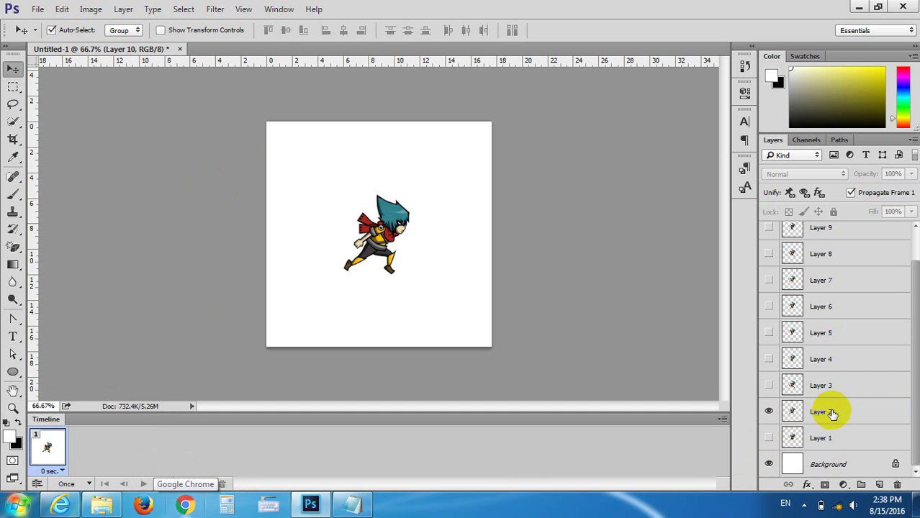
pyautogui.click(814, 416)
pyautogui.click(769, 411)
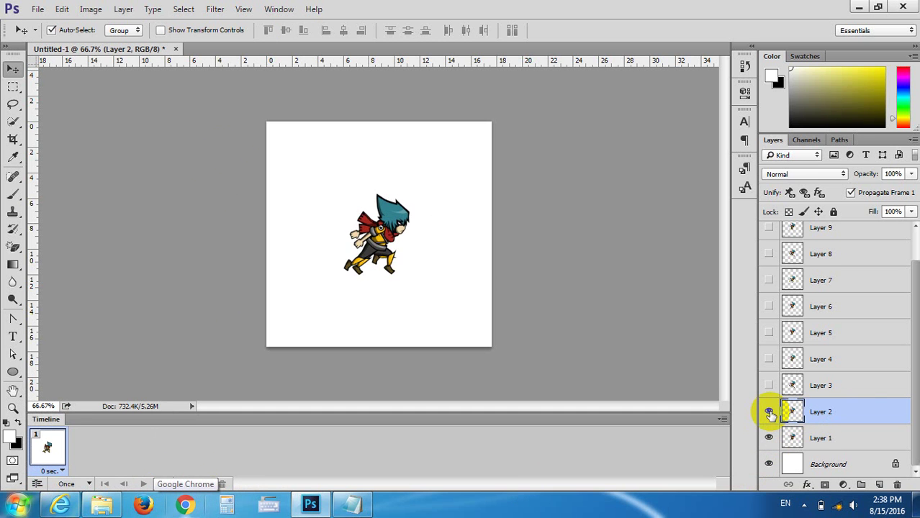
pyautogui.click(769, 438)
pyautogui.click(203, 483)
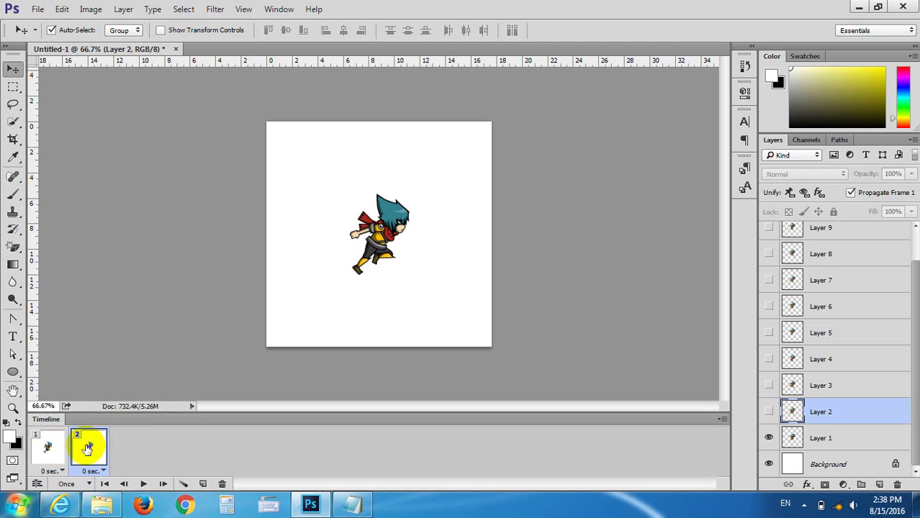
pyautogui.click(769, 437)
pyautogui.click(769, 411)
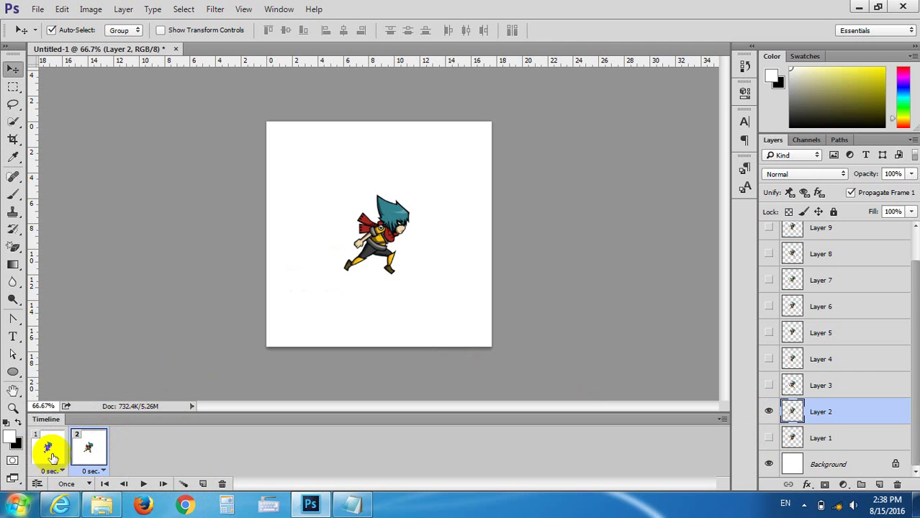
# Duplicate it into a third frame that shows only Layer 3's pose
pyautogui.click(203, 484)
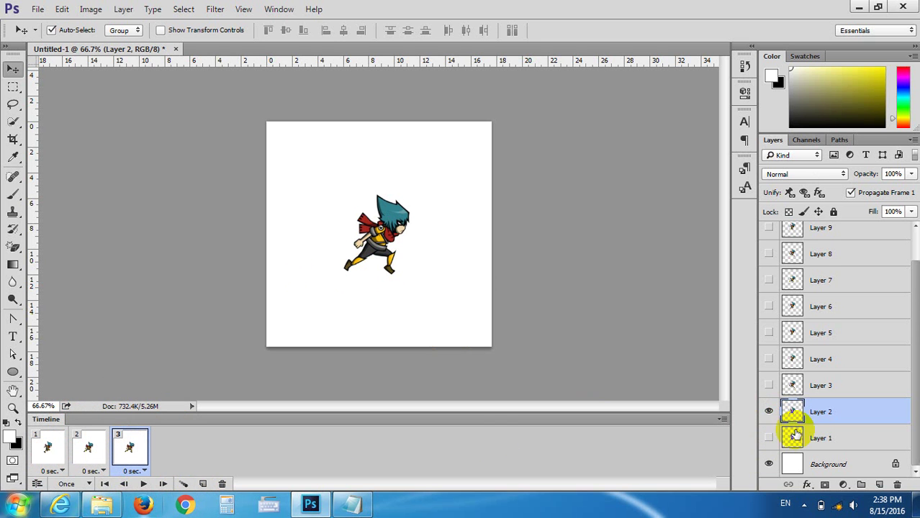
pyautogui.click(769, 386)
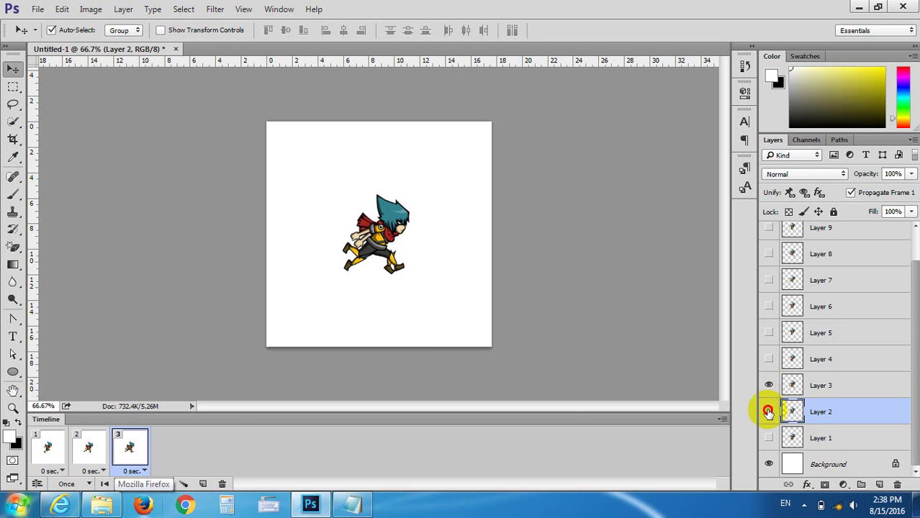
pyautogui.click(769, 411)
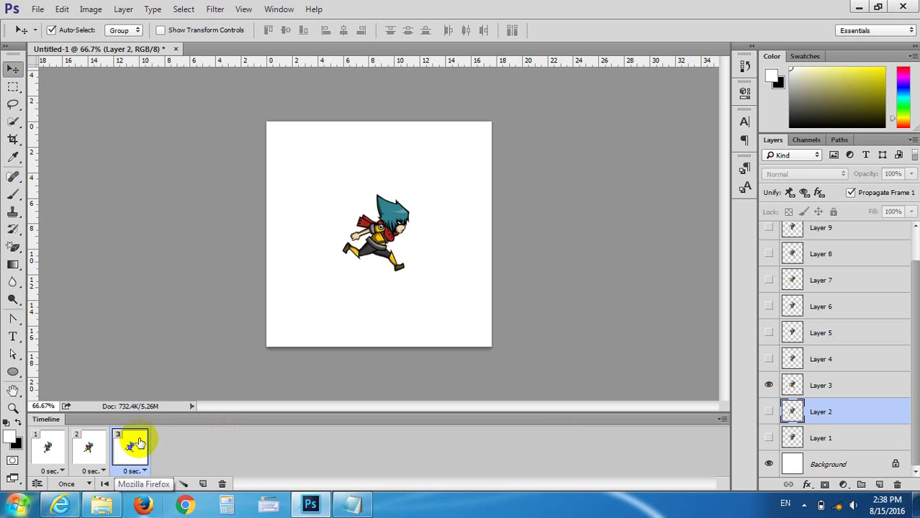
# Step through frames 1–3 to check each running pose
pyautogui.click(44, 448)
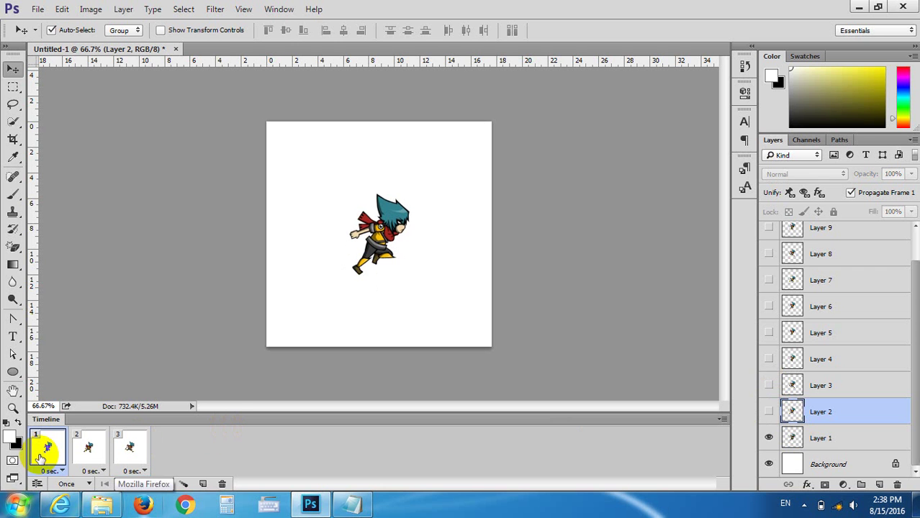
pyautogui.click(88, 460)
pyautogui.click(124, 452)
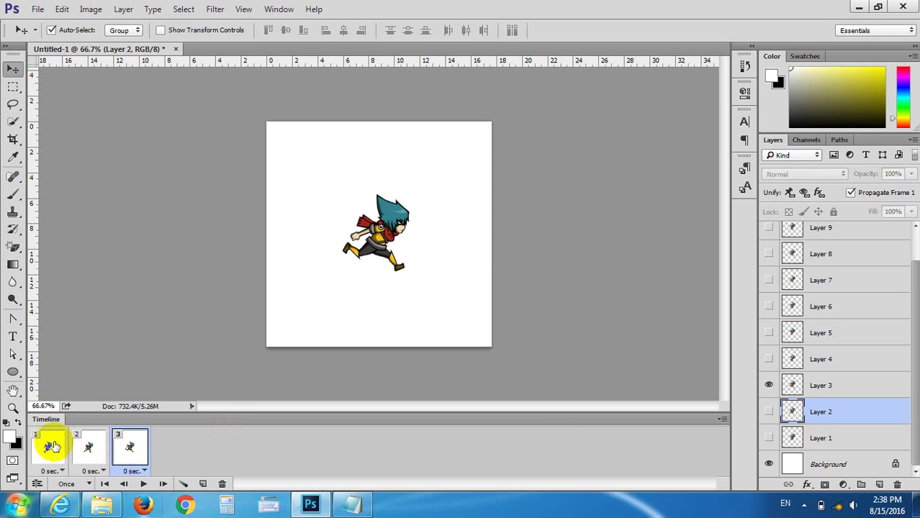
pyautogui.moveTo(51, 448); pyautogui.dragTo(89, 452)
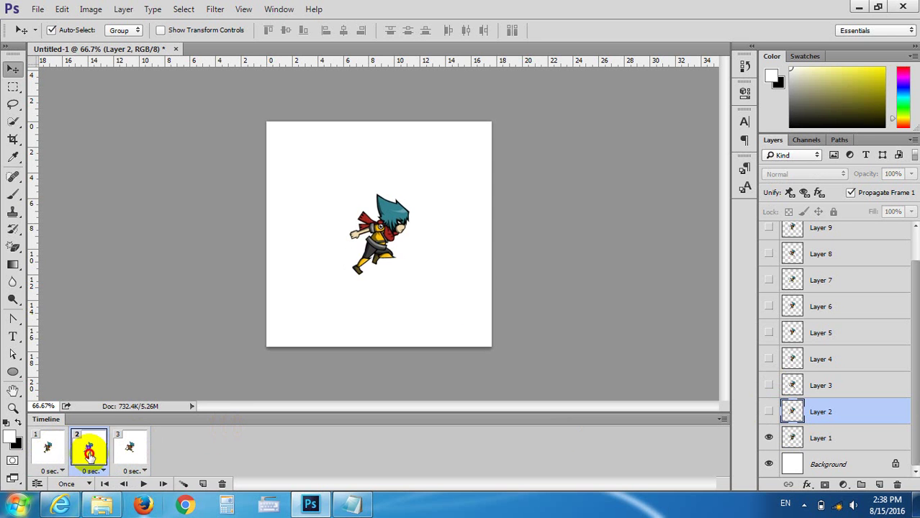
pyautogui.click(117, 455)
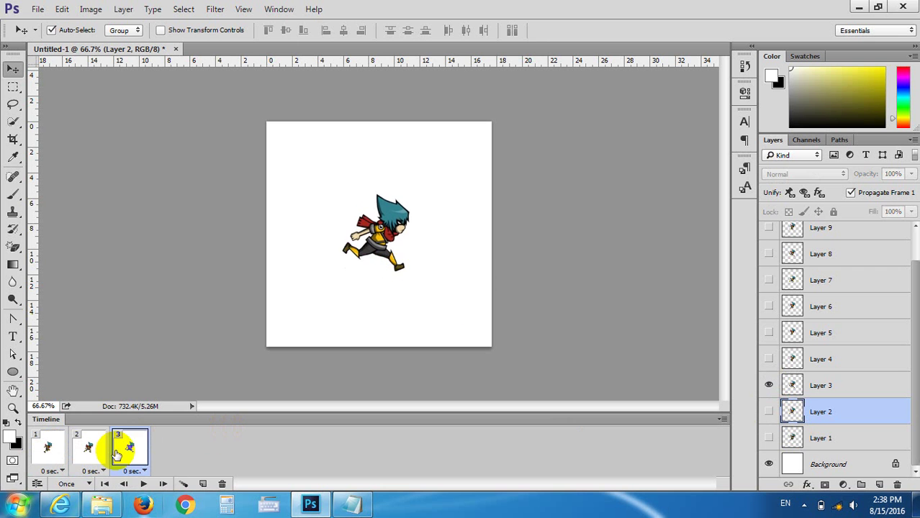
pyautogui.click(48, 442)
pyautogui.click(76, 446)
pyautogui.click(130, 455)
pyautogui.click(46, 448)
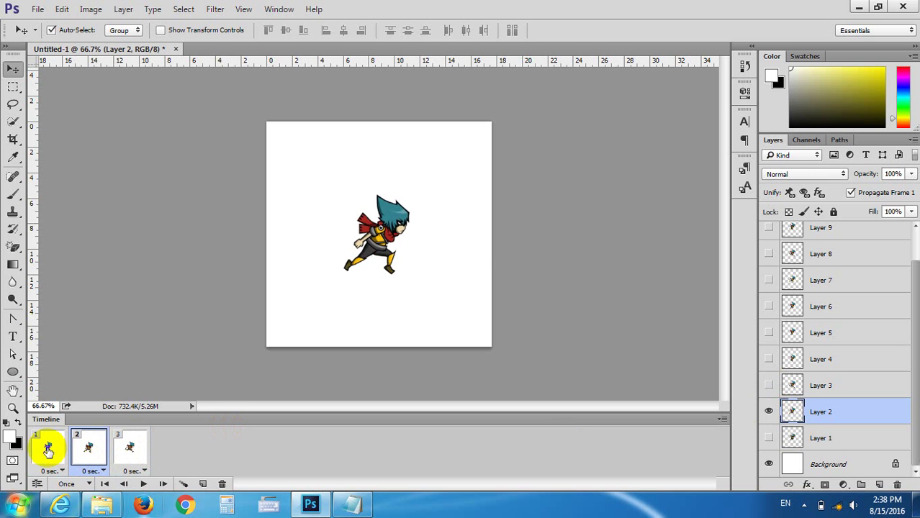
pyautogui.click(72, 448)
pyautogui.click(128, 449)
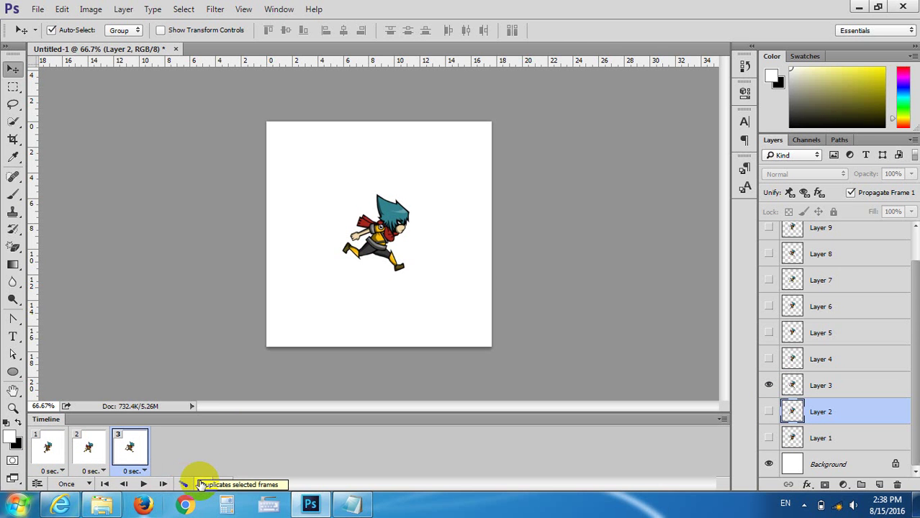
# Add frames 4 and 5 showing only Layer 4's and Layer 5's poses respectively
pyautogui.click(201, 484)
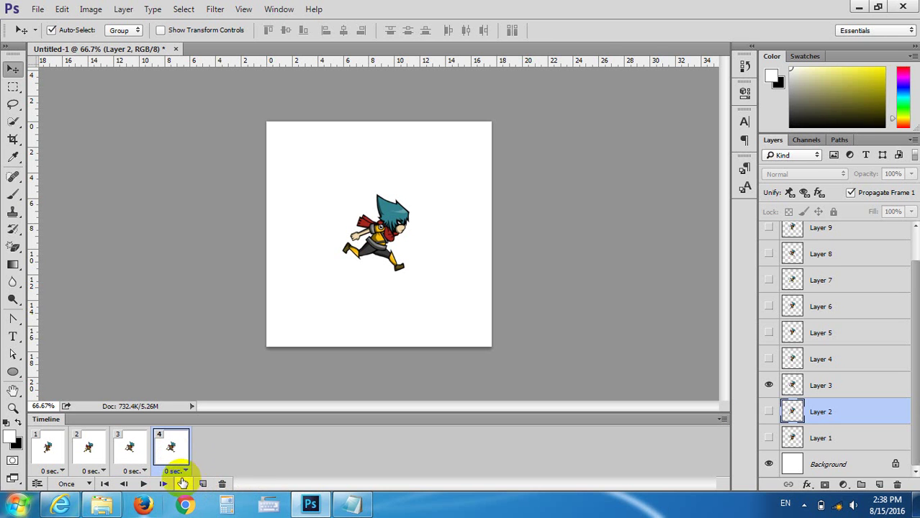
pyautogui.click(769, 359)
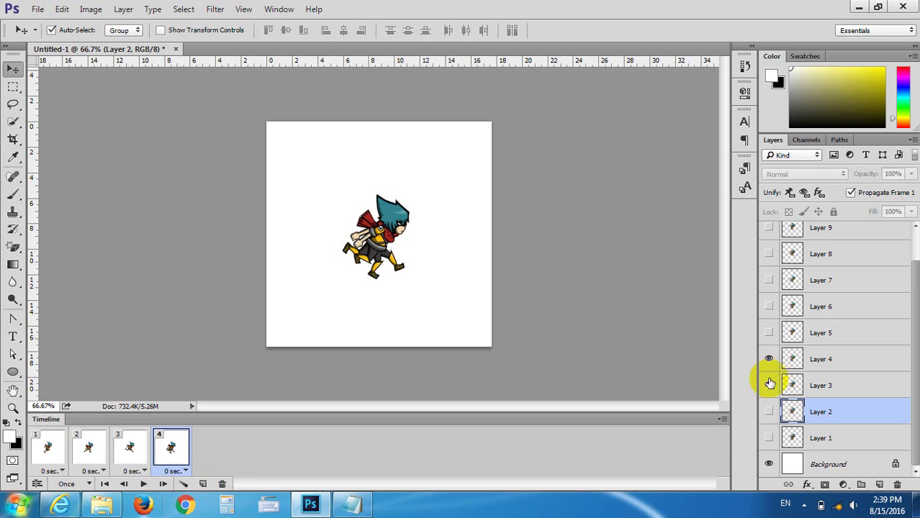
pyautogui.click(769, 385)
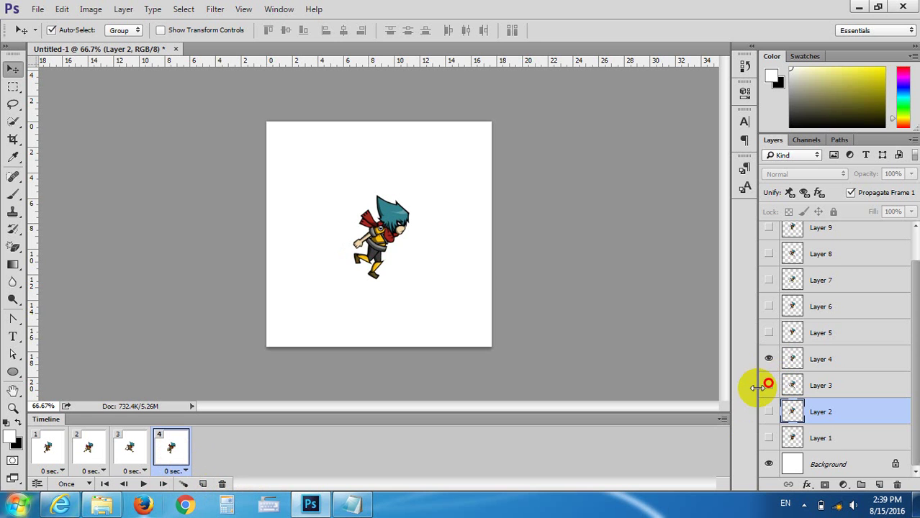
pyautogui.click(792, 358)
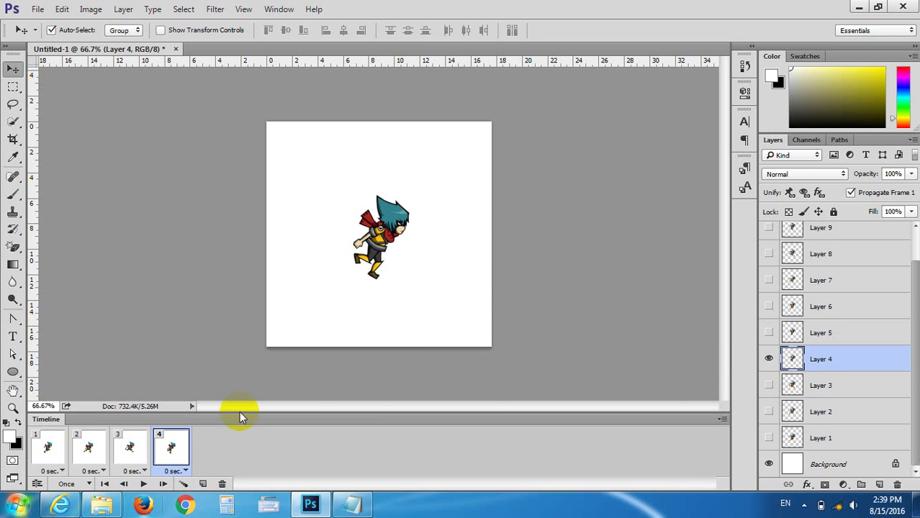
pyautogui.click(202, 484)
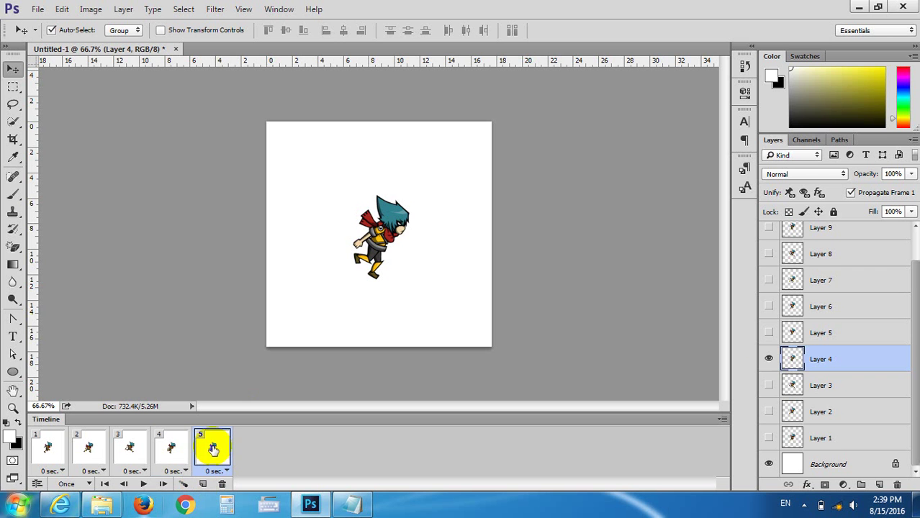
pyautogui.click(769, 333)
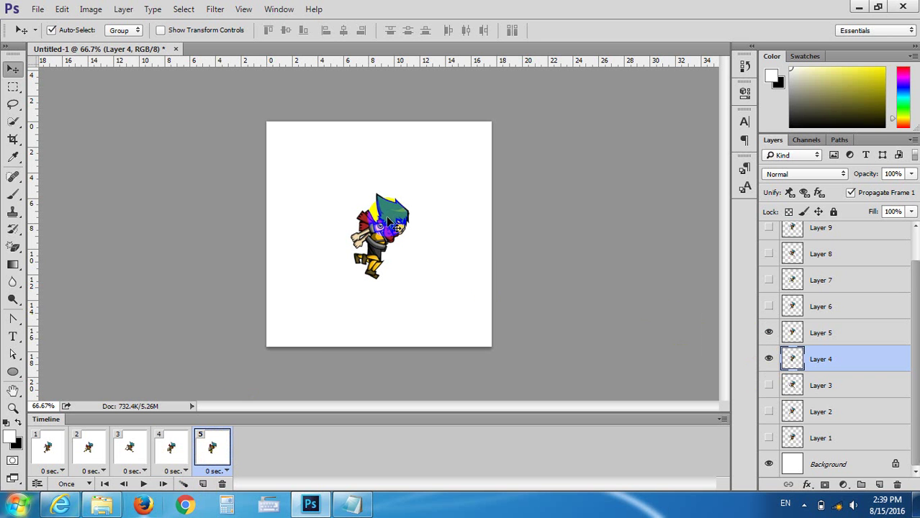
pyautogui.click(769, 360)
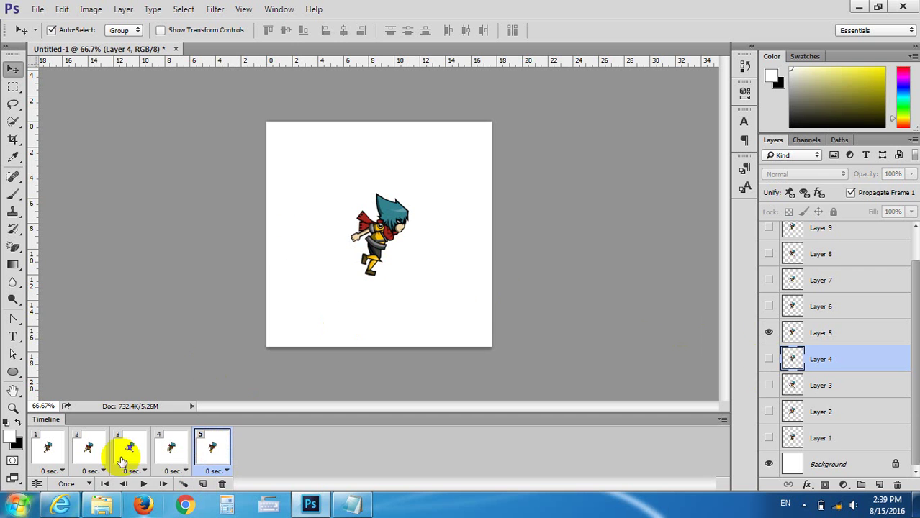
# Preview the animation, set looping from Once to Forever, and play it again
pyautogui.click(143, 484)
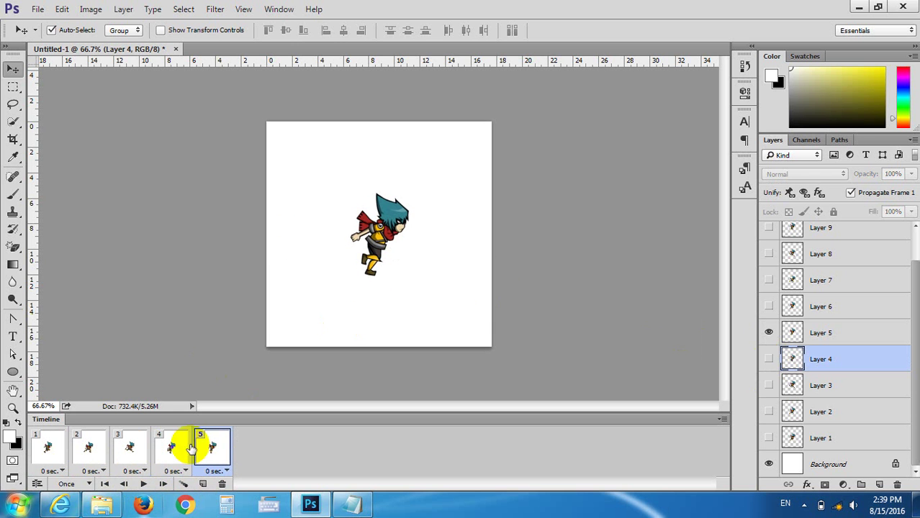
pyautogui.click(143, 486)
pyautogui.click(79, 485)
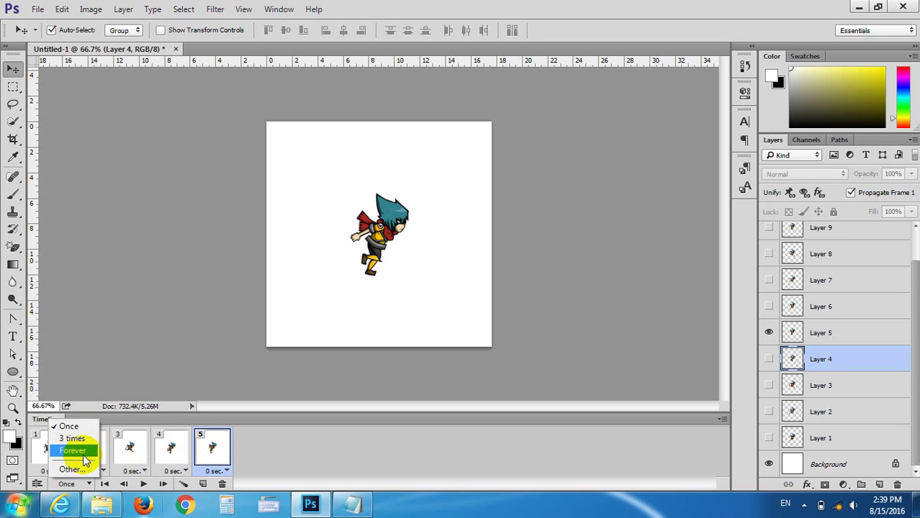
pyautogui.click(79, 450)
pyautogui.click(143, 484)
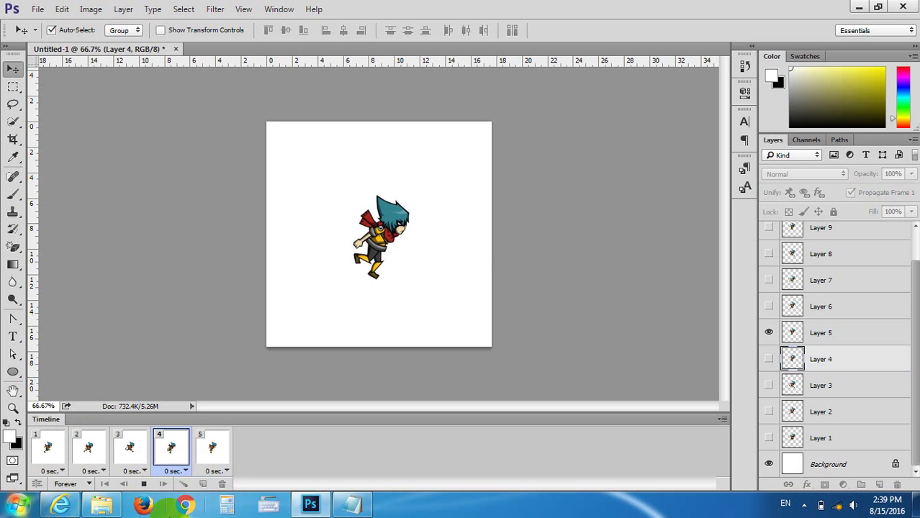
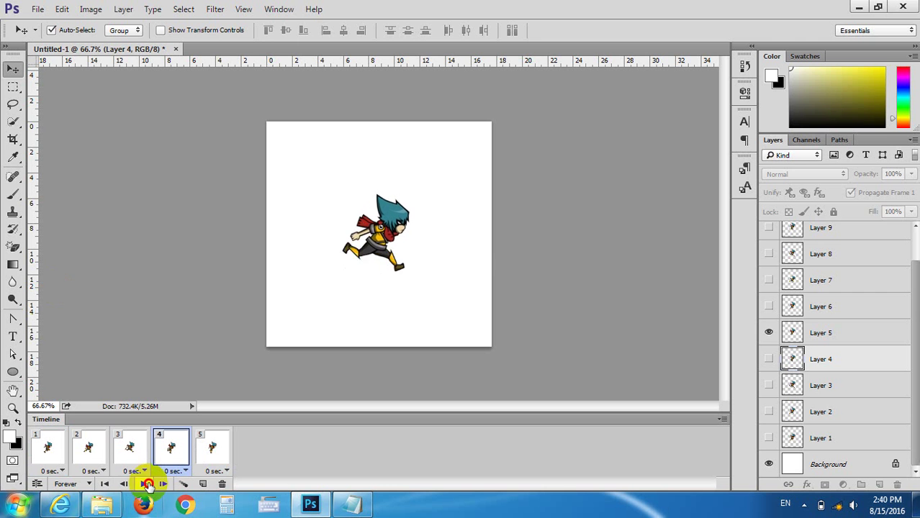
# Stop the five-frame running animation, leaving frame 4's Layer 4 pose on the canvas
pyautogui.click(143, 484)
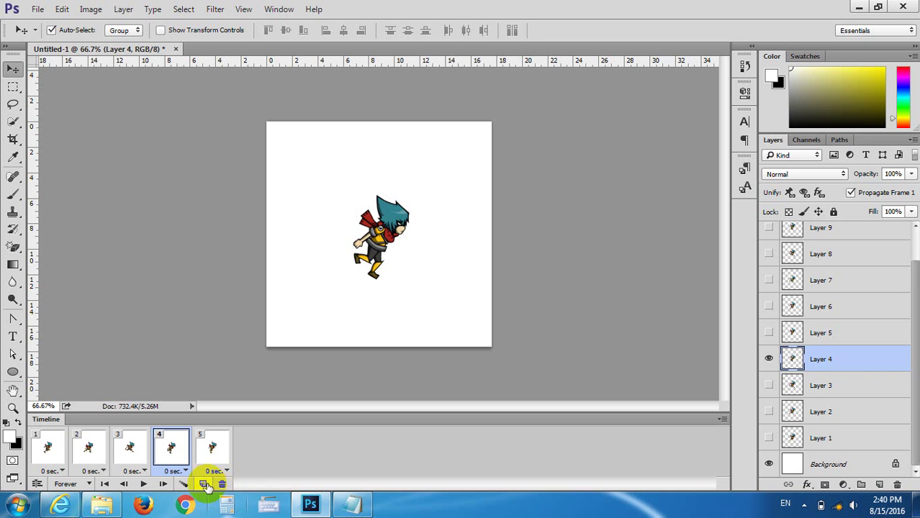
# Duplicate the last frame into a new sixth frame and compare it with frame 5
pyautogui.click(204, 484)
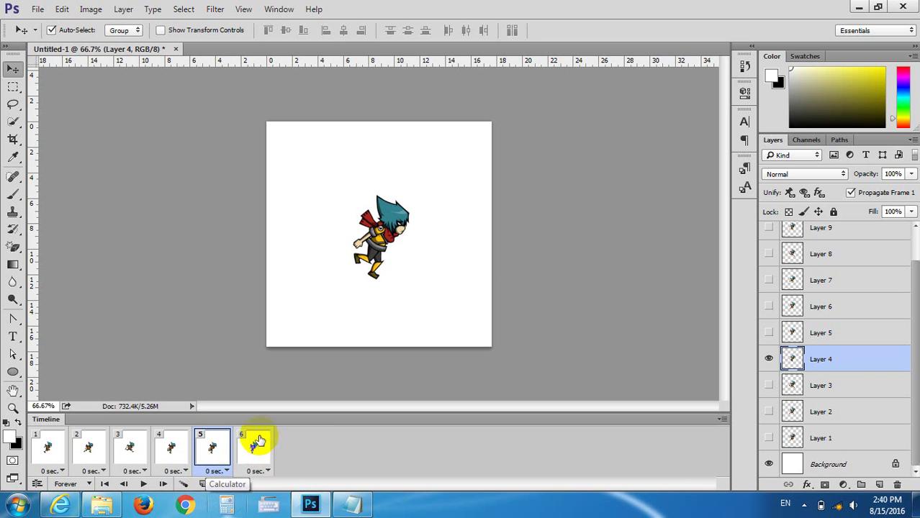
pyautogui.click(257, 448)
pyautogui.click(216, 448)
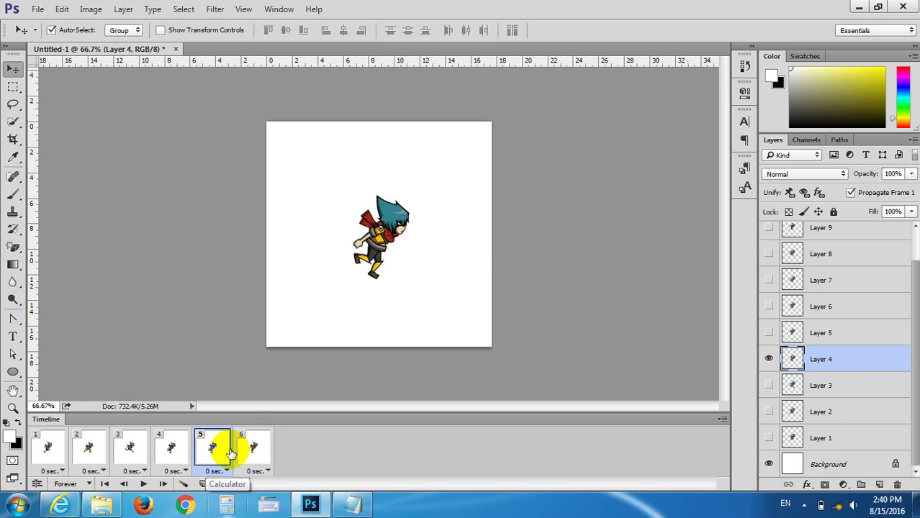
pyautogui.click(252, 448)
pyautogui.click(216, 448)
pyautogui.click(253, 448)
pyautogui.click(216, 448)
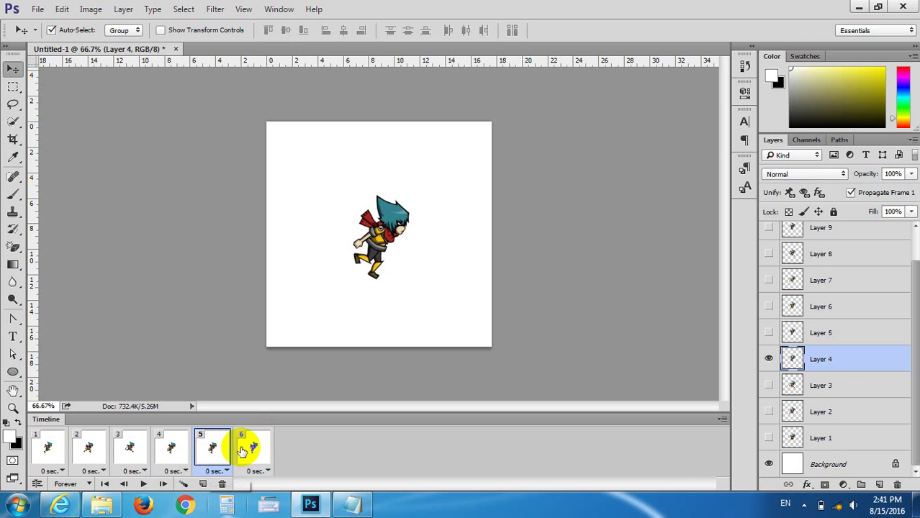
pyautogui.click(253, 448)
pyautogui.click(216, 448)
pyautogui.click(253, 447)
pyautogui.click(209, 447)
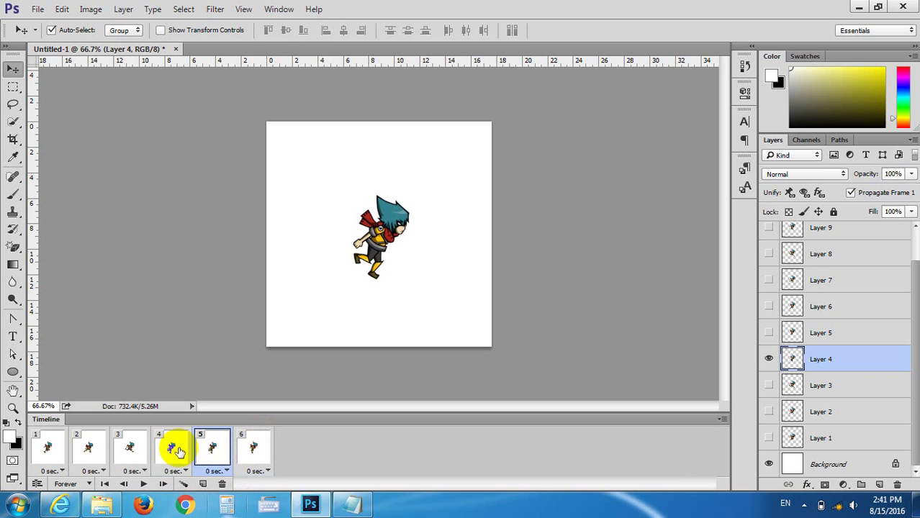
# Make frame 5 show only Layer 5, hiding Layer 4
pyautogui.click(161, 453)
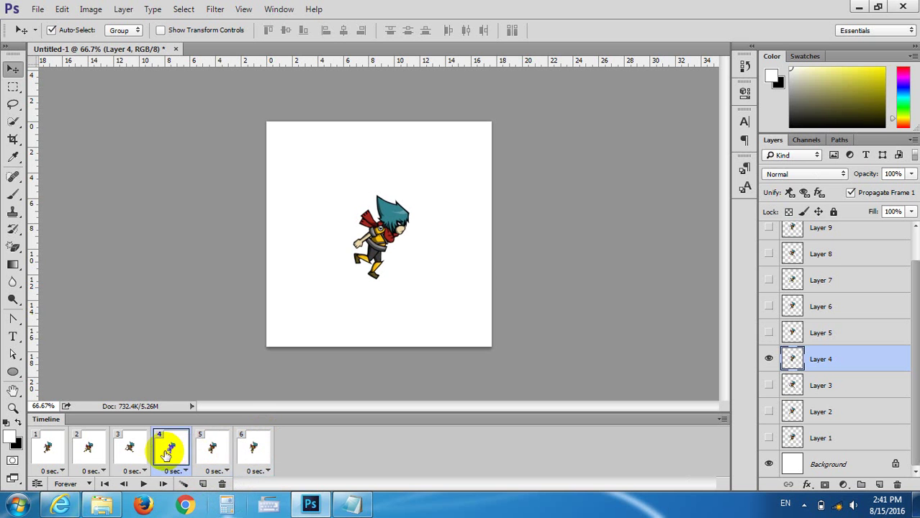
pyautogui.click(210, 448)
pyautogui.click(171, 448)
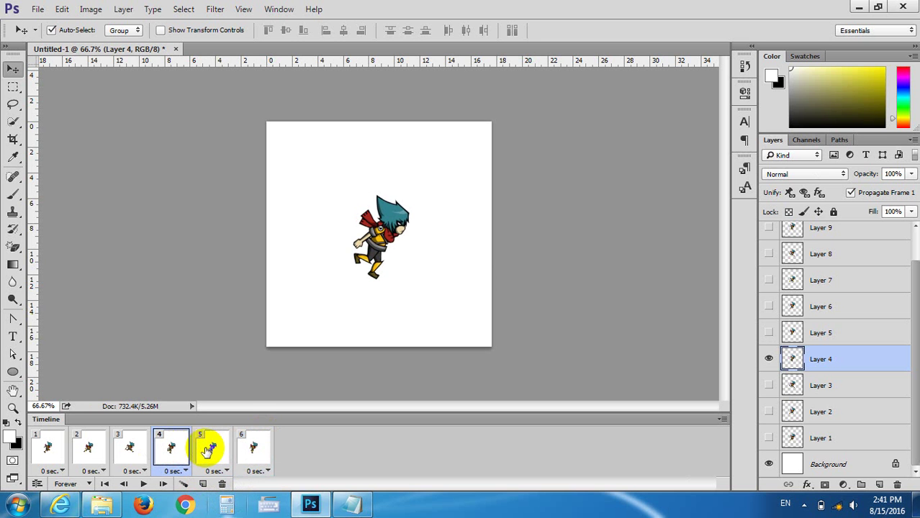
pyautogui.click(209, 448)
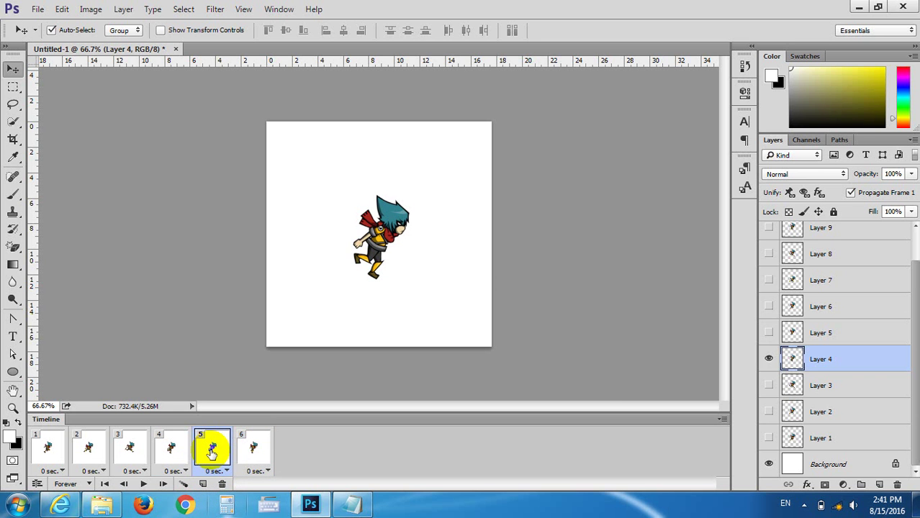
pyautogui.click(769, 333)
pyautogui.click(769, 359)
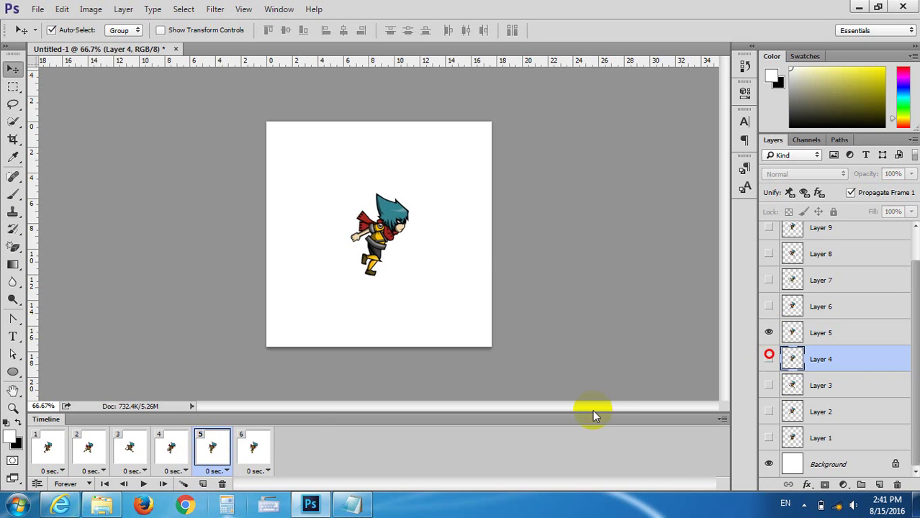
# Make frame 6 show only Layer 6, hiding Layer 5
pyautogui.click(268, 447)
pyautogui.click(209, 447)
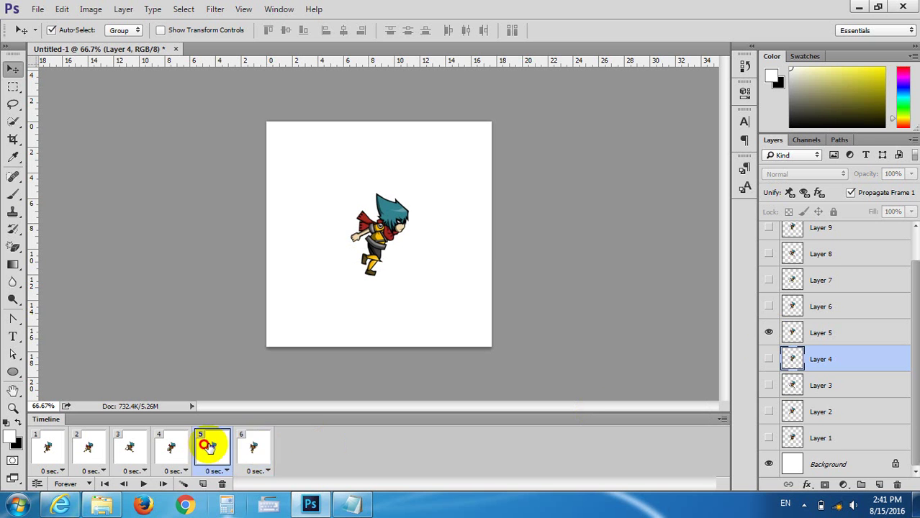
pyautogui.click(250, 450)
pyautogui.click(214, 450)
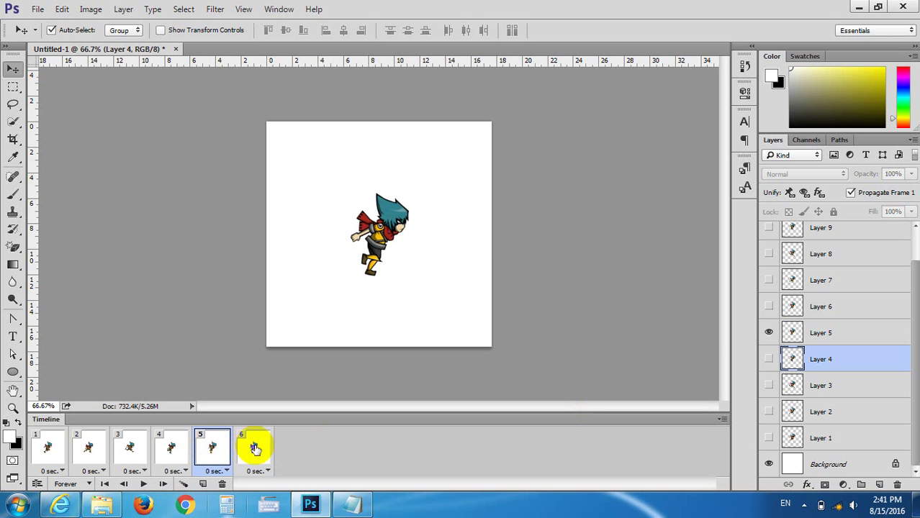
pyautogui.click(252, 453)
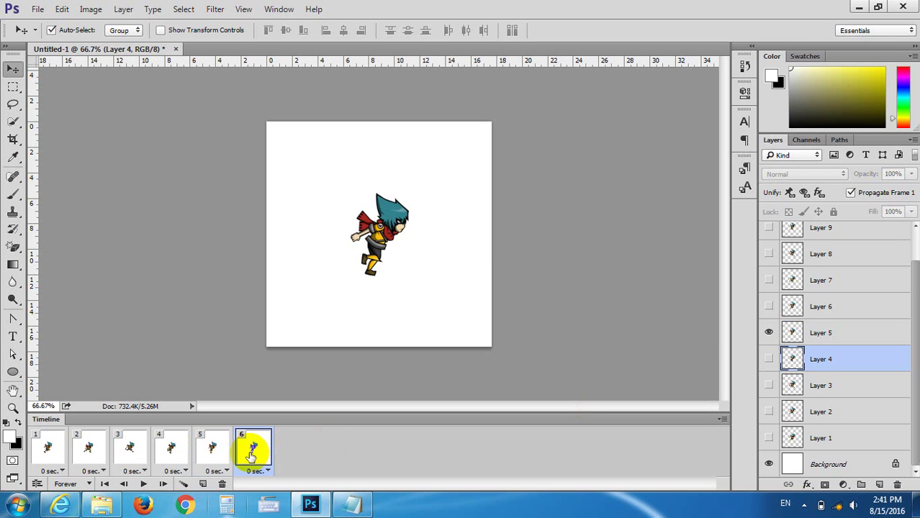
pyautogui.click(768, 306)
pyautogui.click(768, 332)
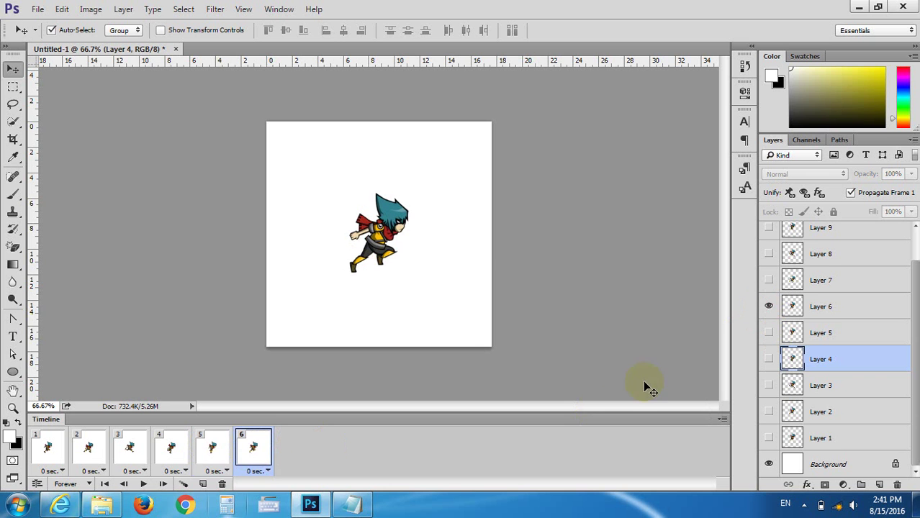
# Compare the poses in frames 5 and 6, then play the six-frame loop
pyautogui.click(214, 449)
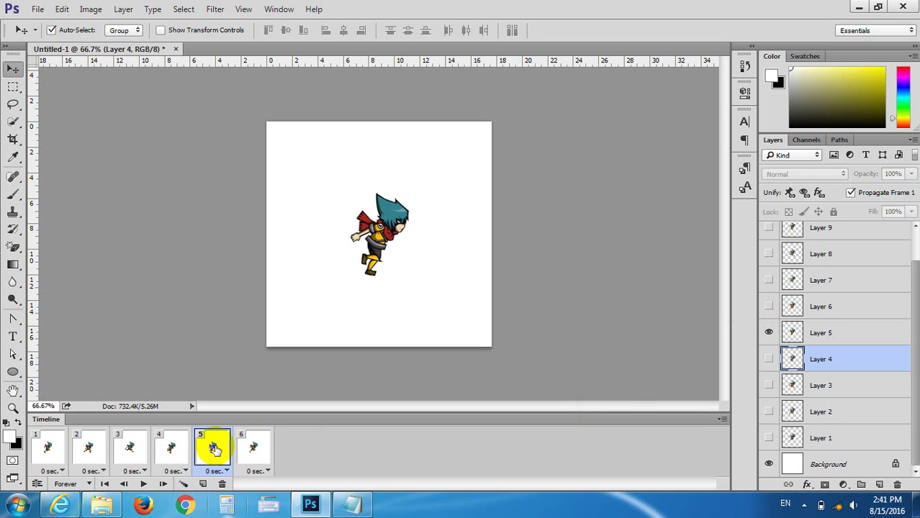
pyautogui.click(254, 448)
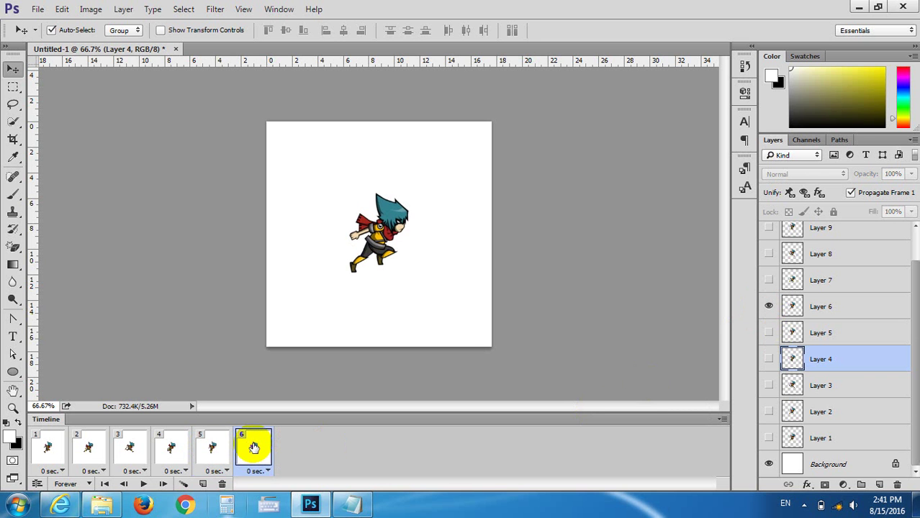
pyautogui.click(215, 448)
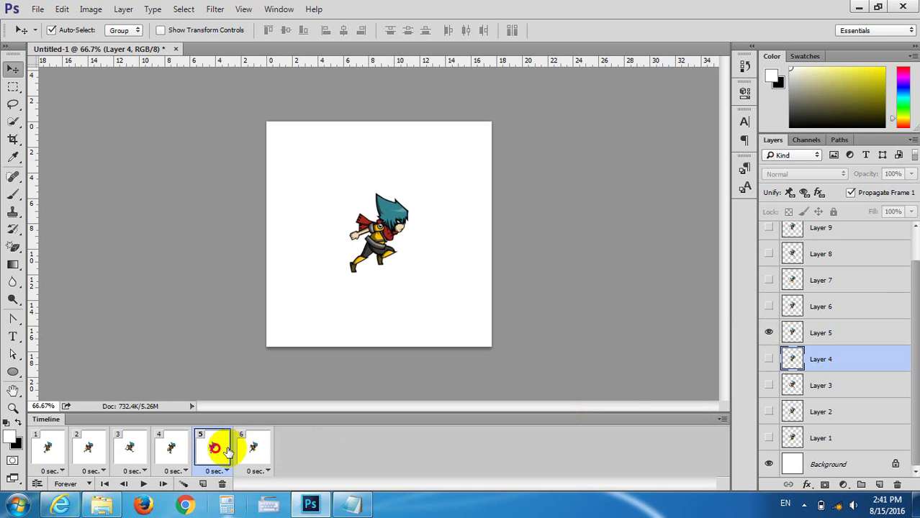
pyautogui.click(252, 447)
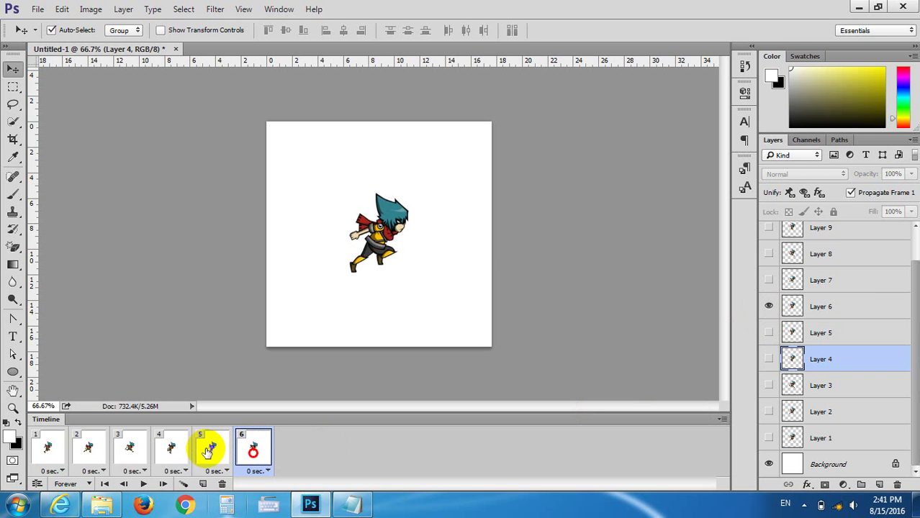
pyautogui.click(145, 484)
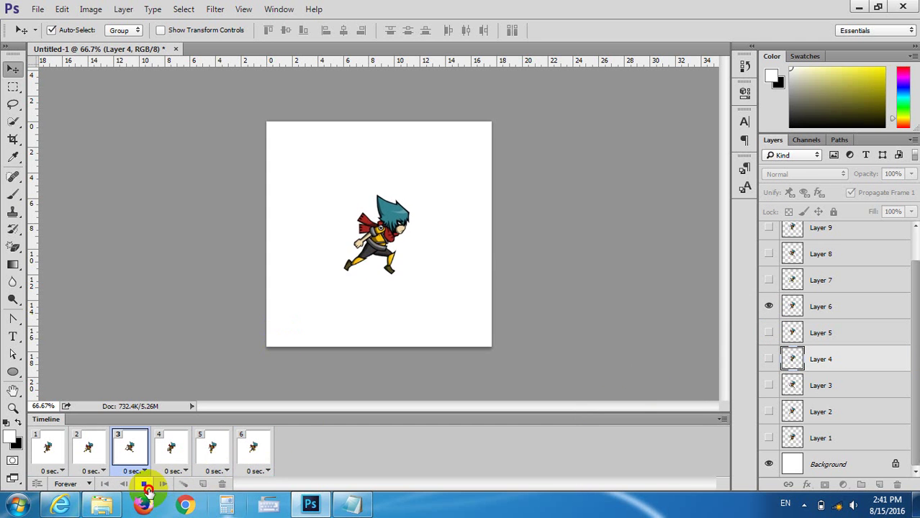
# Stop playback and check frame 1's delay and frame 2's position, leaving both unchanged
pyautogui.click(145, 484)
pyautogui.click(62, 471)
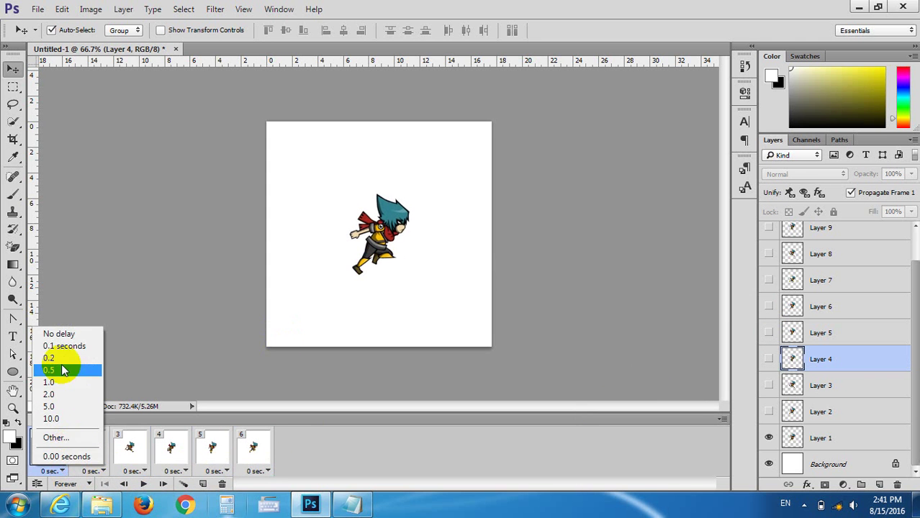
pyautogui.click(432, 434)
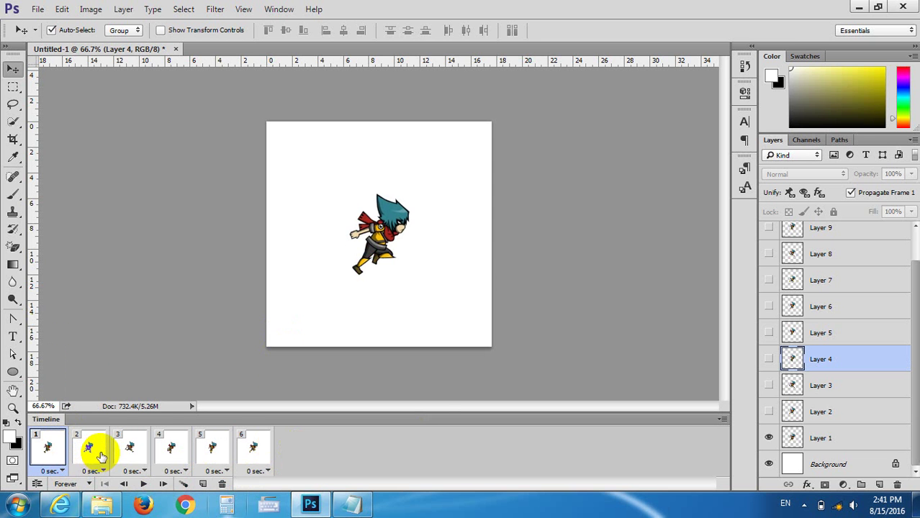
pyautogui.moveTo(102, 452); pyautogui.dragTo(127, 447)
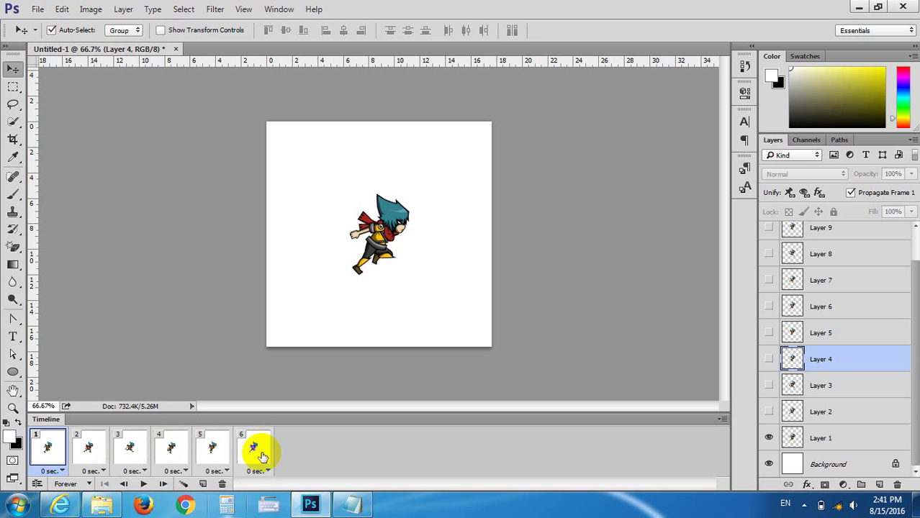
# Add a seventh frame showing Layer 7 instead of Layer 6
pyautogui.click(206, 484)
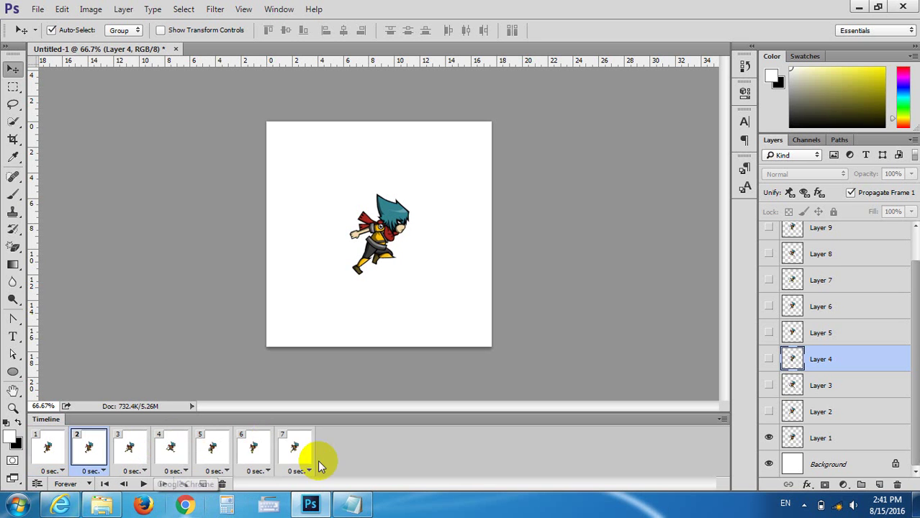
pyautogui.click(295, 447)
pyautogui.click(769, 280)
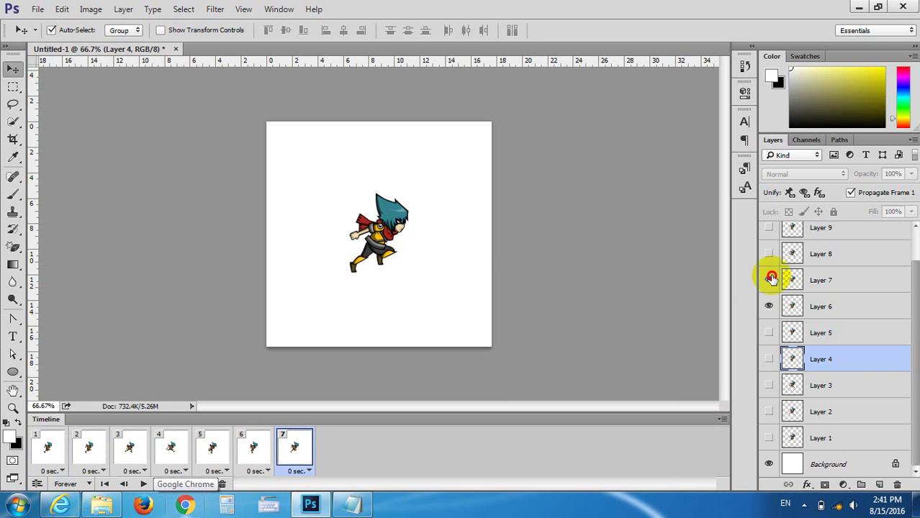
pyautogui.click(769, 306)
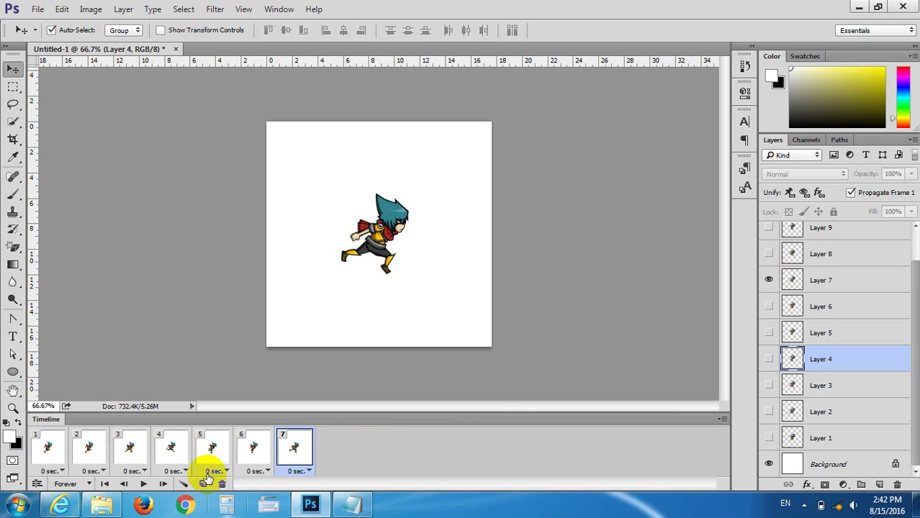
# Add frames 8 and 9, showing Layer 8 and Layer 9 respectively
pyautogui.click(203, 484)
pyautogui.click(769, 253)
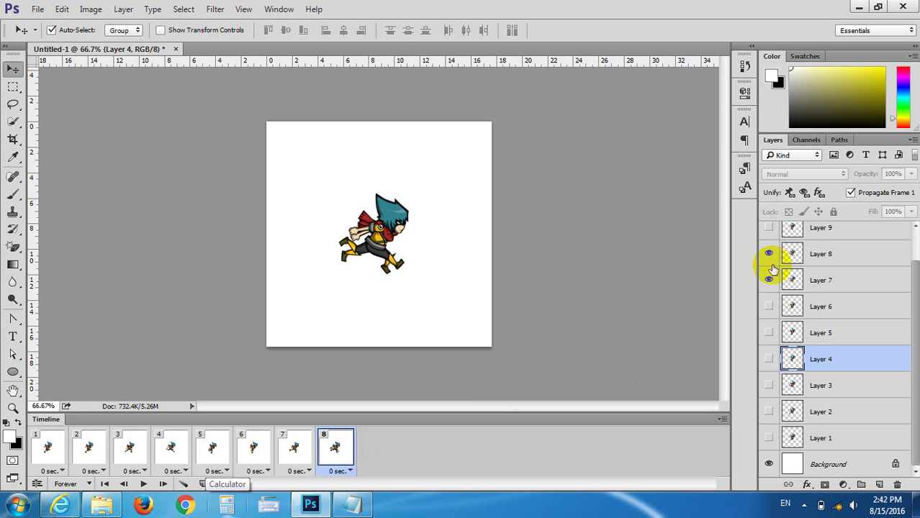
pyautogui.click(769, 280)
pyautogui.moveTo(915, 295); pyautogui.dragTo(916, 261)
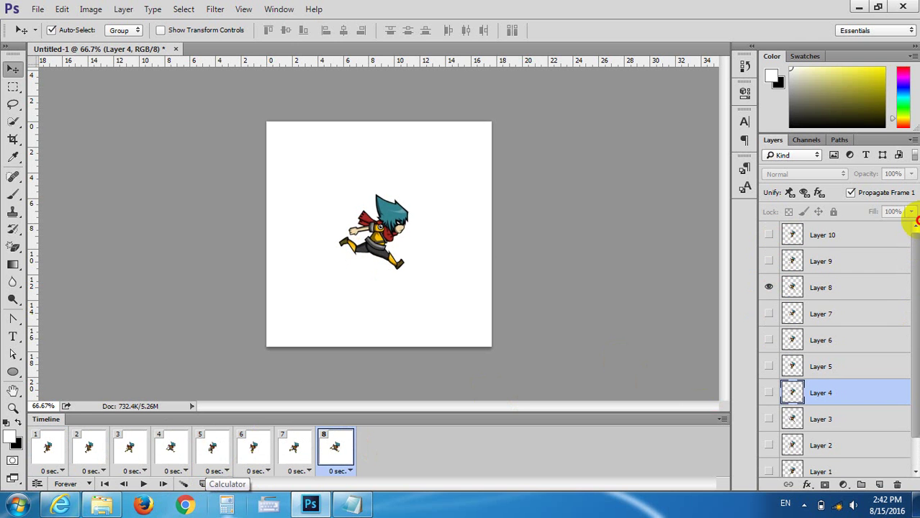
pyautogui.click(203, 484)
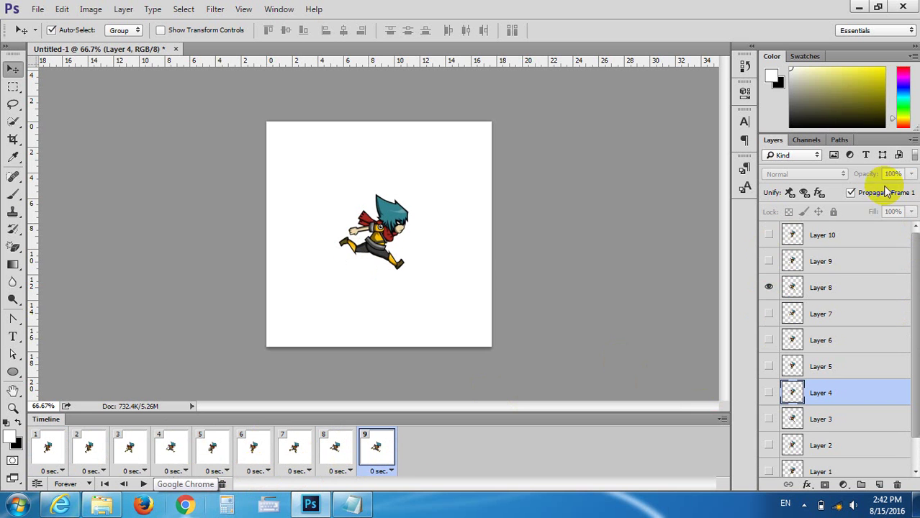
pyautogui.click(769, 261)
pyautogui.click(769, 287)
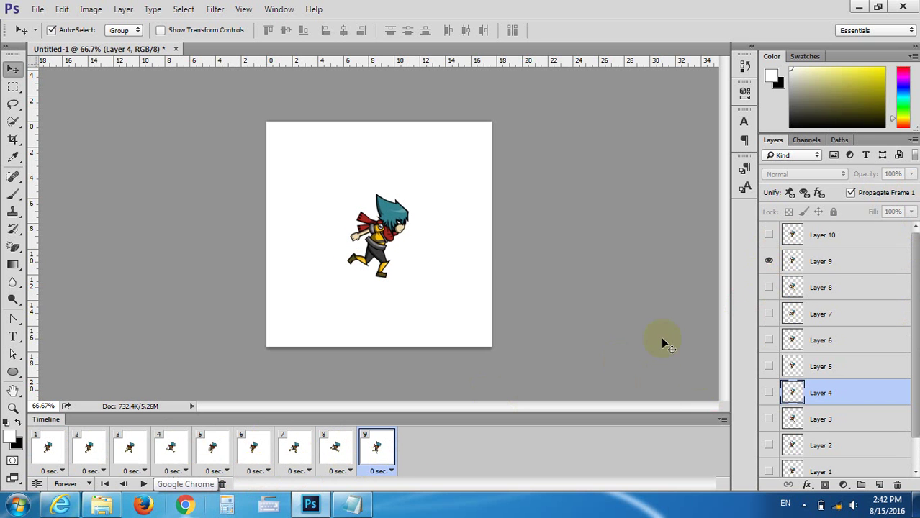
# Add a tenth frame showing only Layer 10, then play the ten-frame loop
pyautogui.click(185, 484)
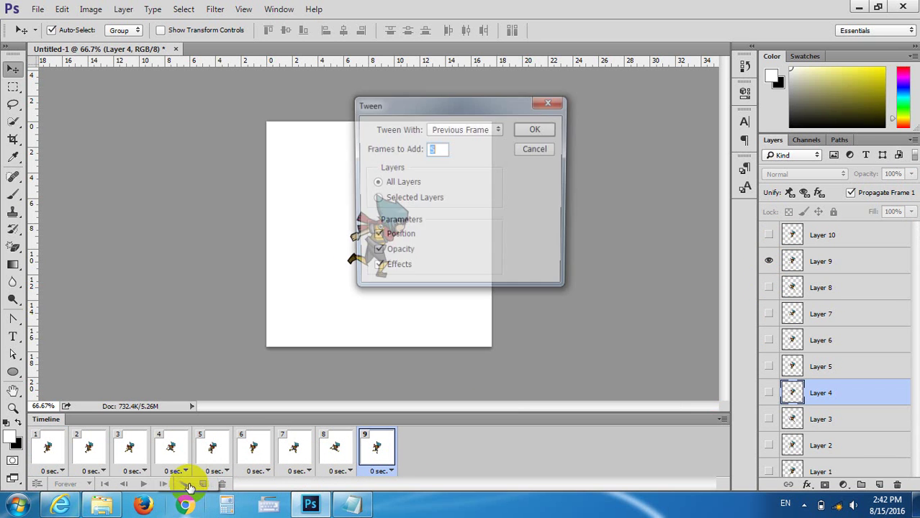
pyautogui.click(539, 97)
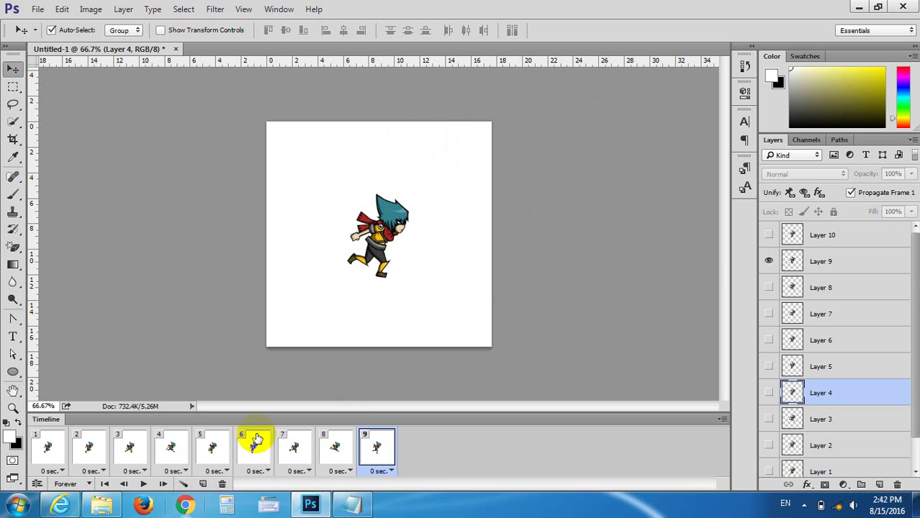
pyautogui.click(203, 484)
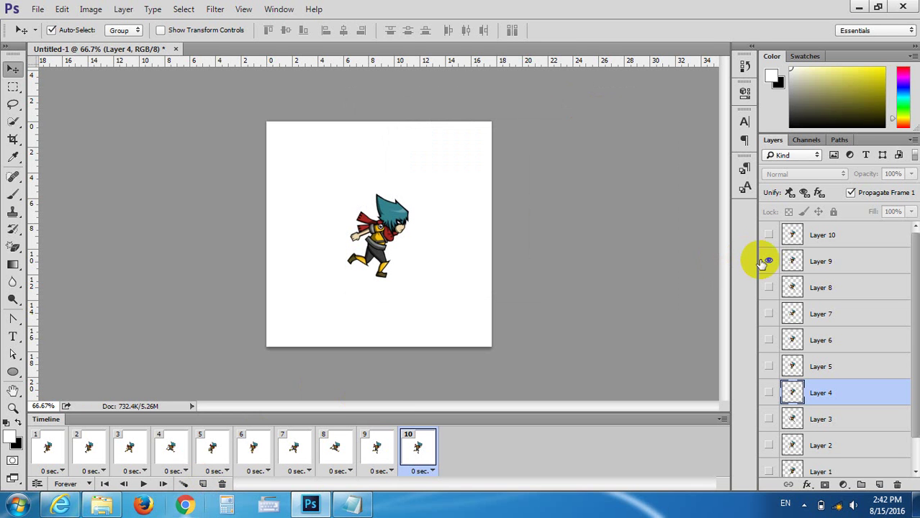
pyautogui.click(768, 236)
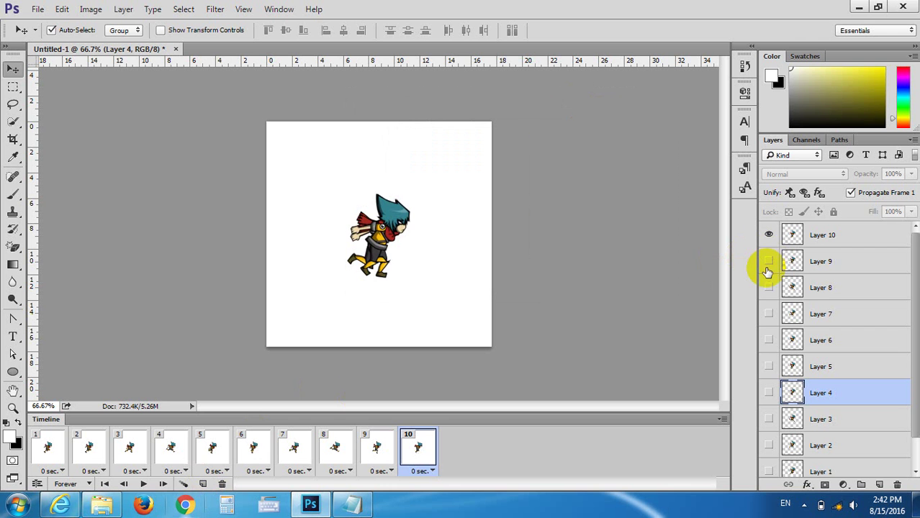
pyautogui.click(768, 262)
pyautogui.click(144, 484)
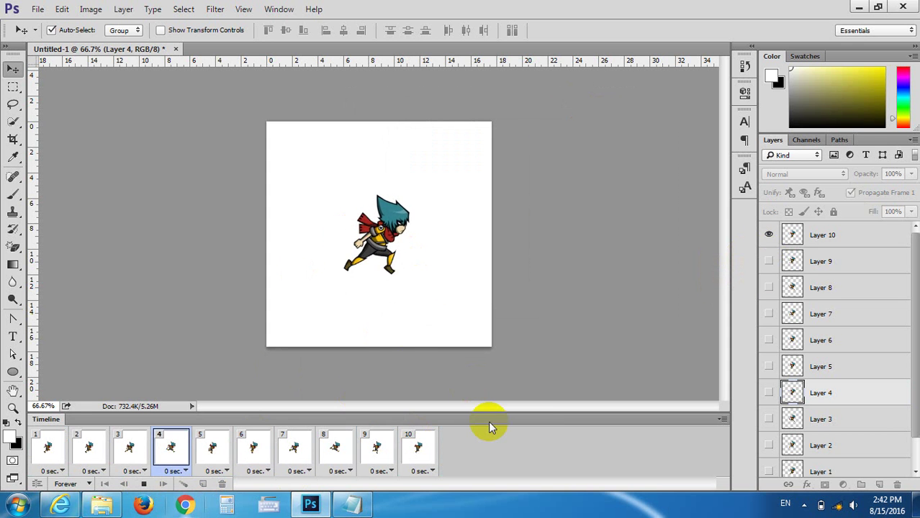
# Start and stop the ten-frame animation repeatedly with Space to check each frame
pyautogui.press('space')
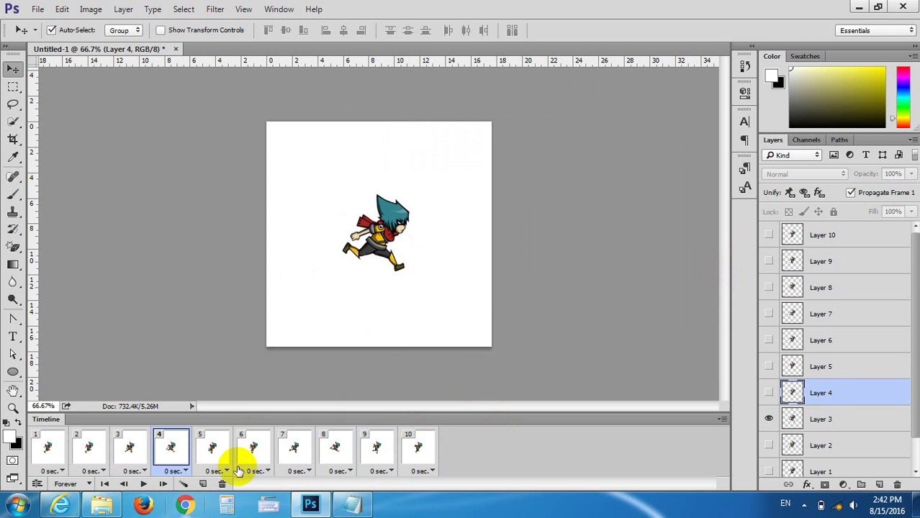
pyautogui.press('space')
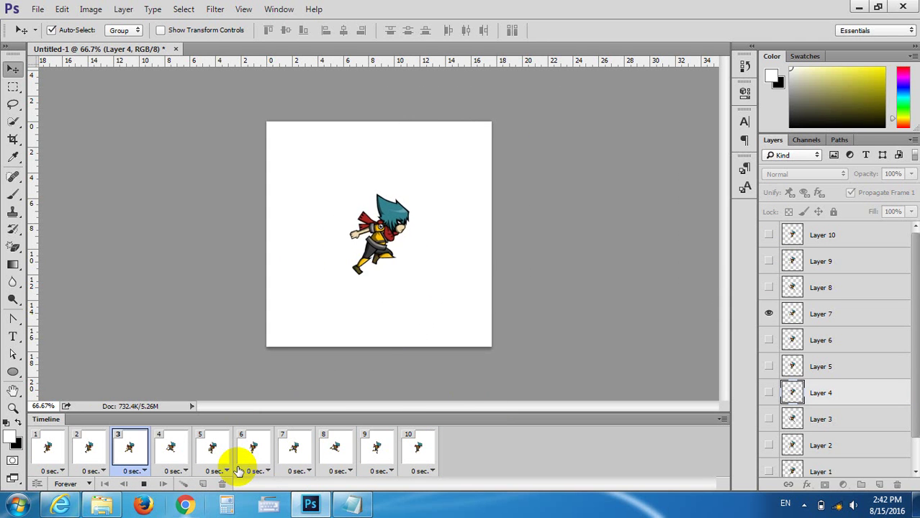
pyautogui.press('space')
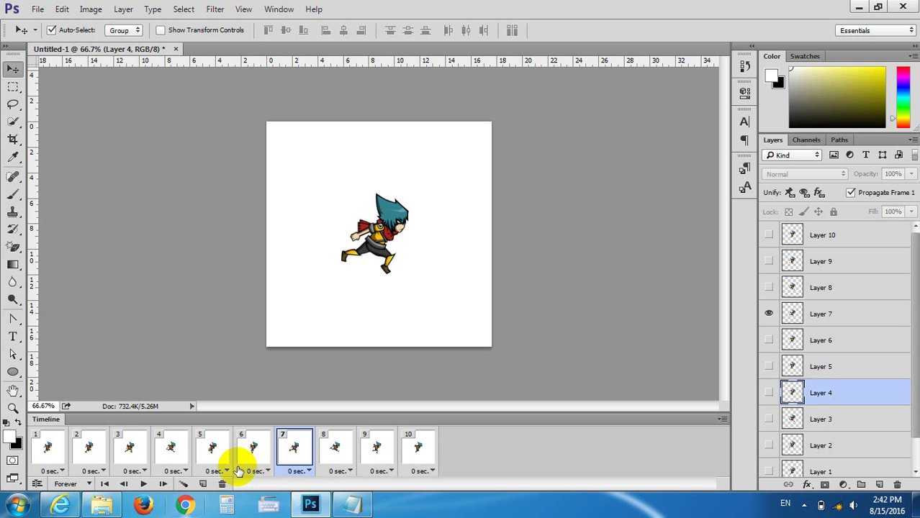
pyautogui.press('space')
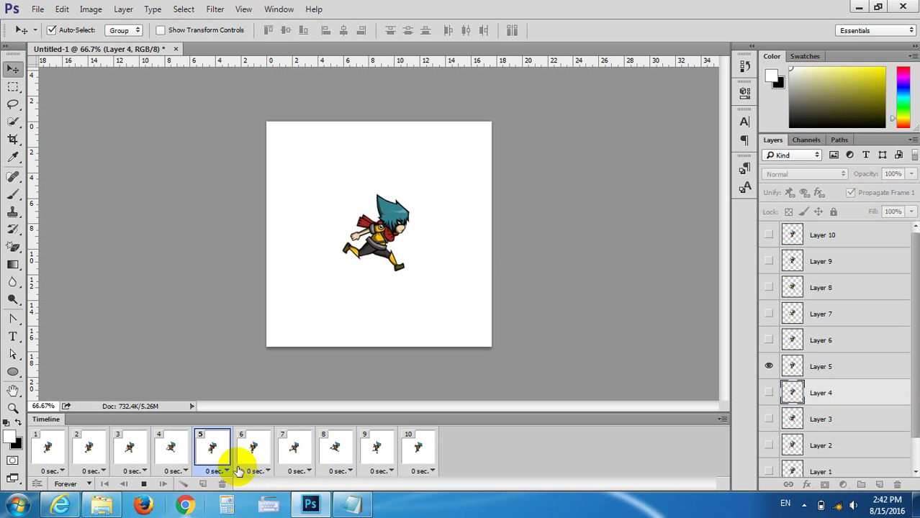
pyautogui.press('space')
pyautogui.press('space')
pyautogui.press('space')
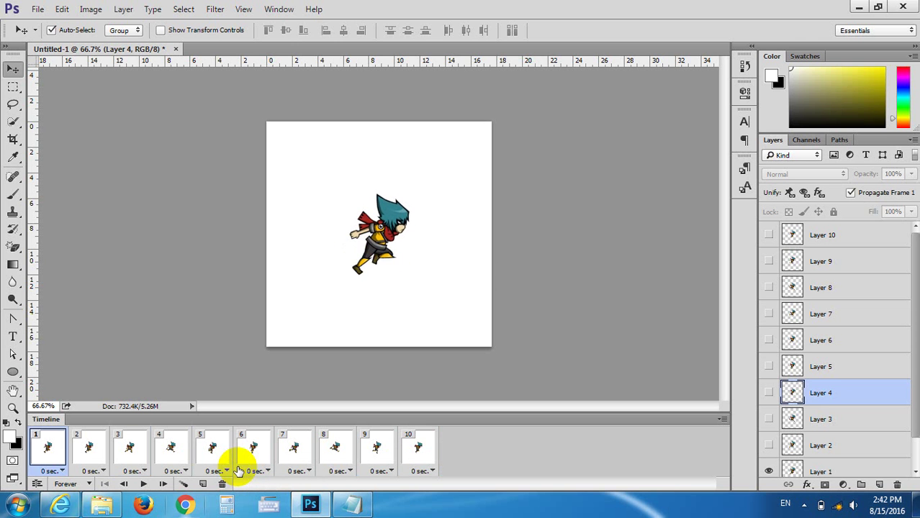
pyautogui.press('space')
pyautogui.press('space')
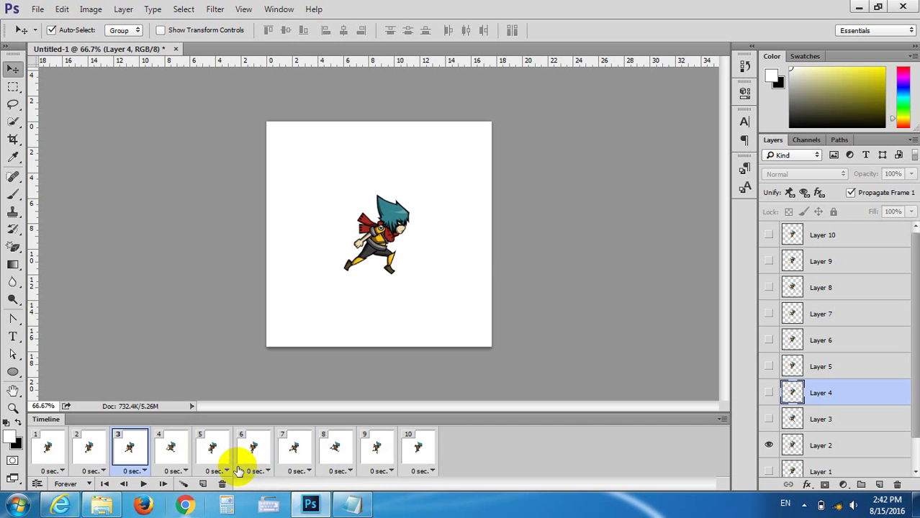
pyautogui.press('space')
pyautogui.press('space')
pyautogui.press('space')
pyautogui.press('space')
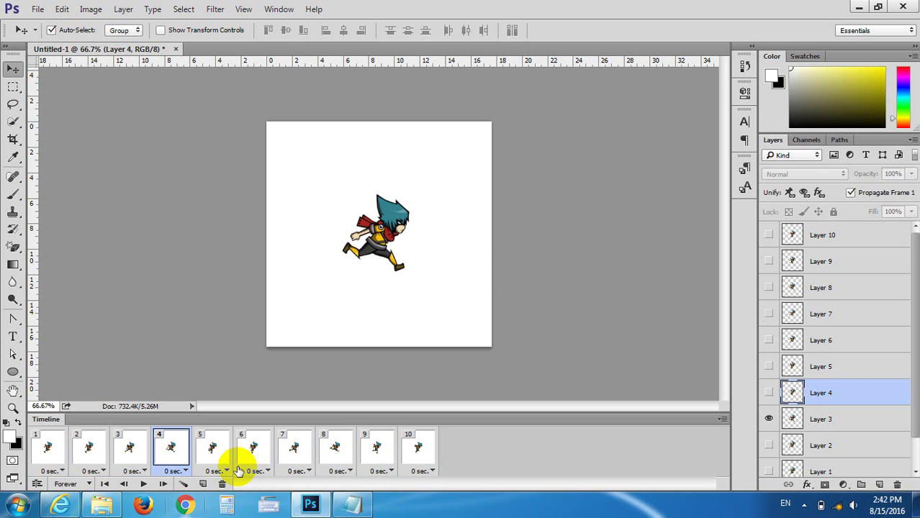
pyautogui.press('space')
pyautogui.press('space')
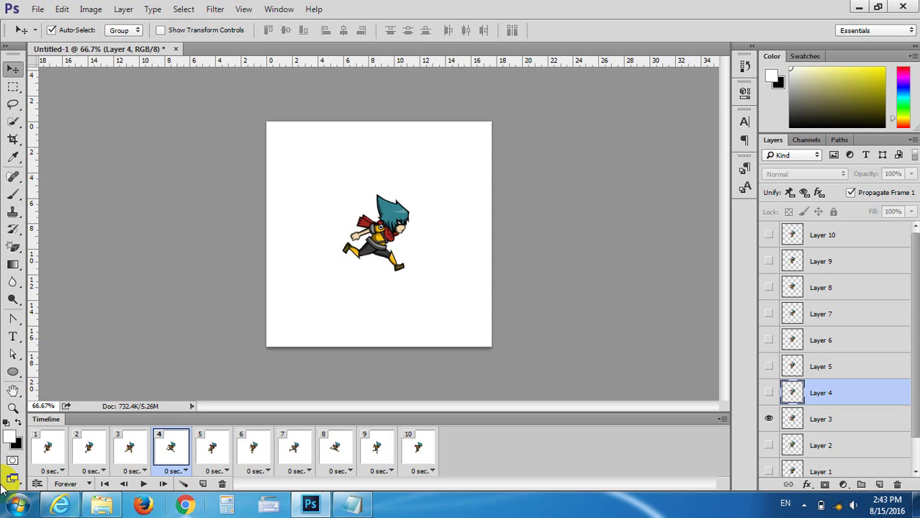
# Duplicate frame 10 into an eleventh frame that shows Layer 6 instead of Layer 10
pyautogui.click(424, 450)
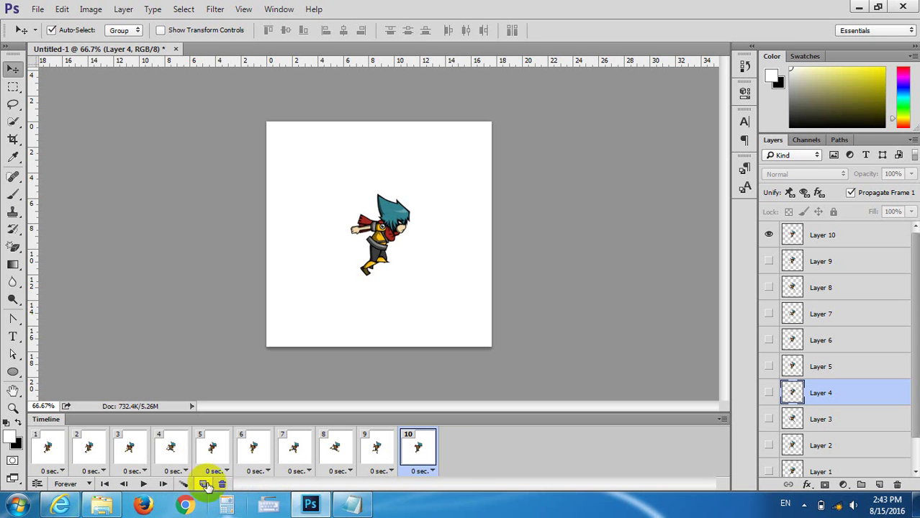
pyautogui.click(205, 485)
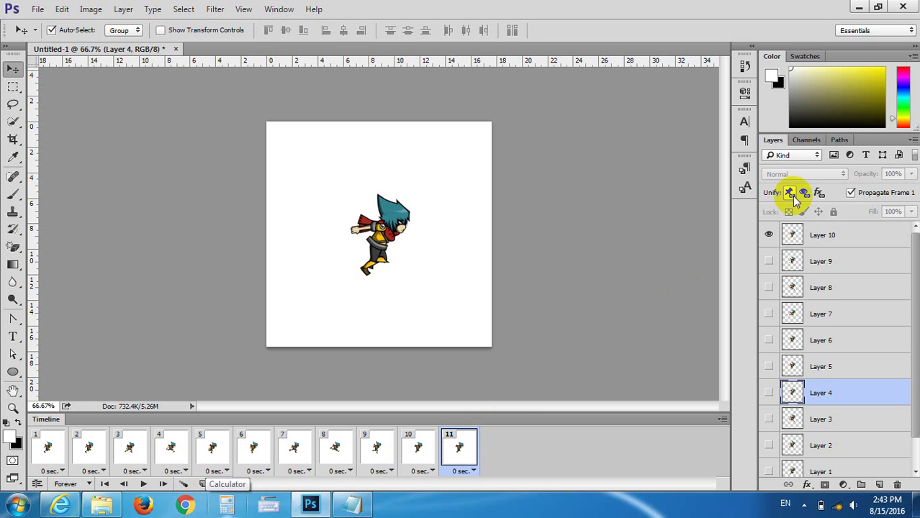
pyautogui.click(769, 340)
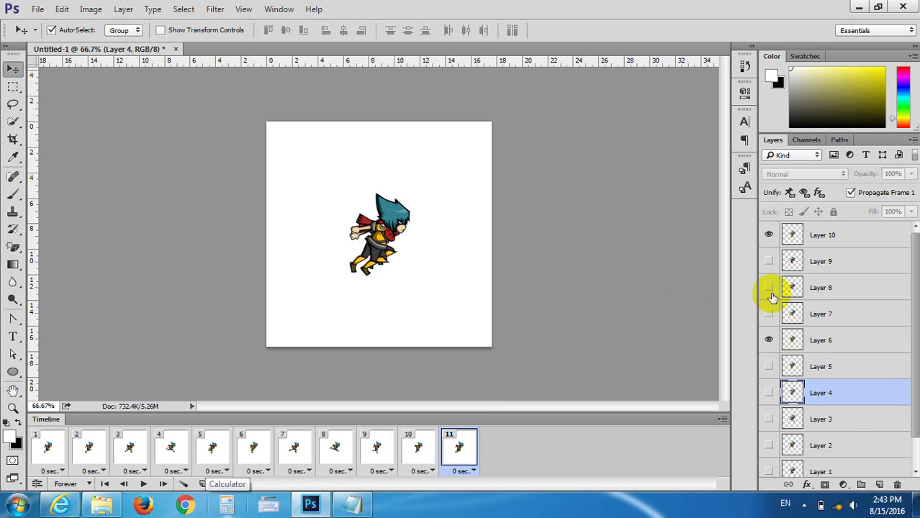
pyautogui.click(769, 234)
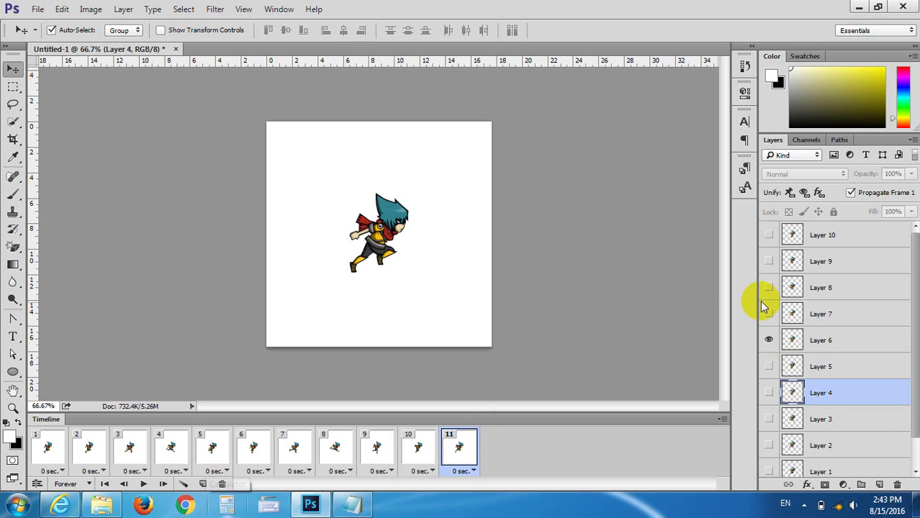
pyautogui.click(460, 450)
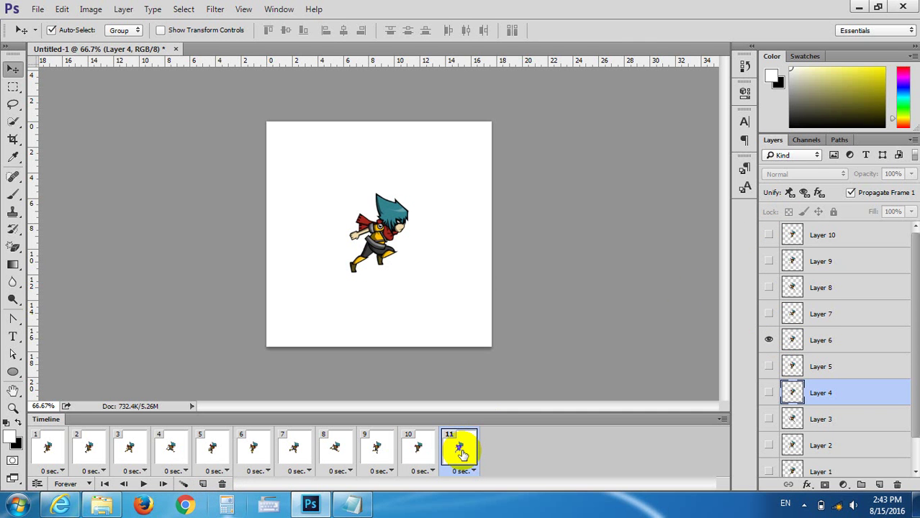
# Delete frame 11 and confirm with Yes, then open the hidden system tray icons
pyautogui.click(224, 484)
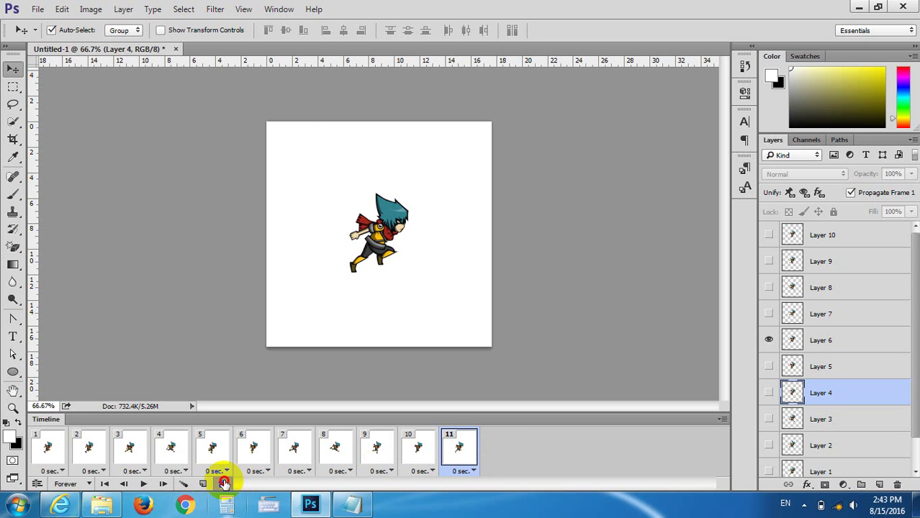
pyautogui.click(399, 200)
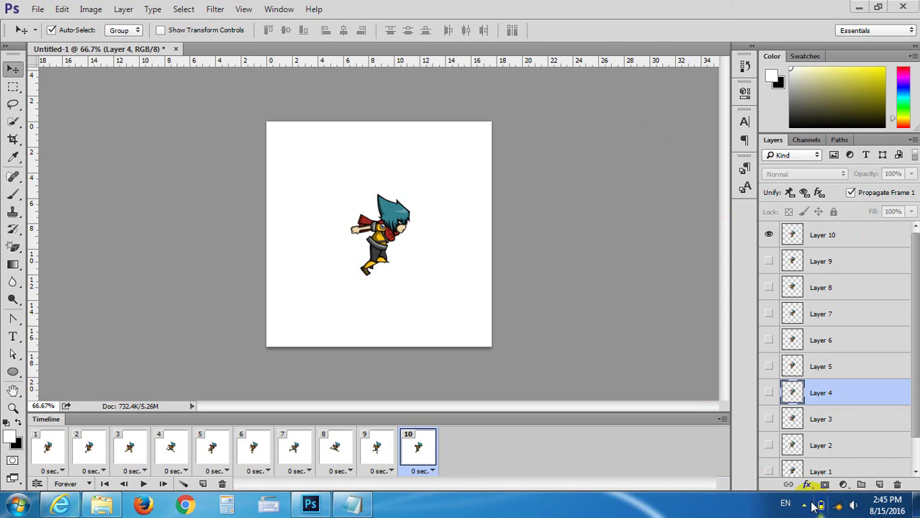
pyautogui.click(806, 505)
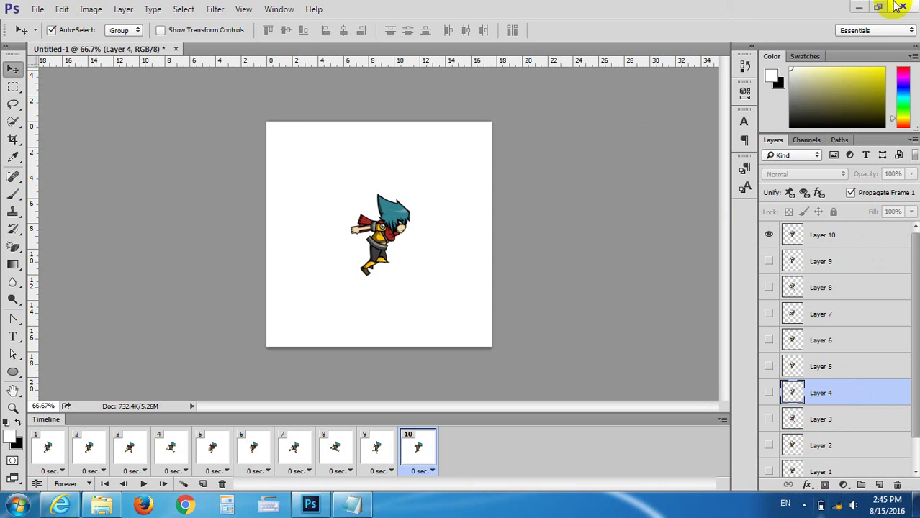
pyautogui.click(861, 6)
pyautogui.click(865, 7)
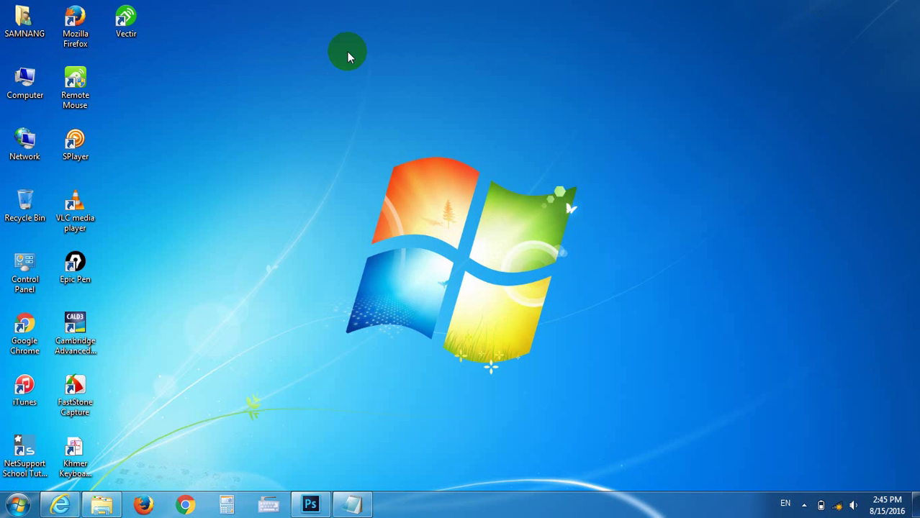
pyautogui.moveTo(219, 31); pyautogui.dragTo(40, 481)
pyautogui.click(97, 288)
pyautogui.moveTo(311, 505)
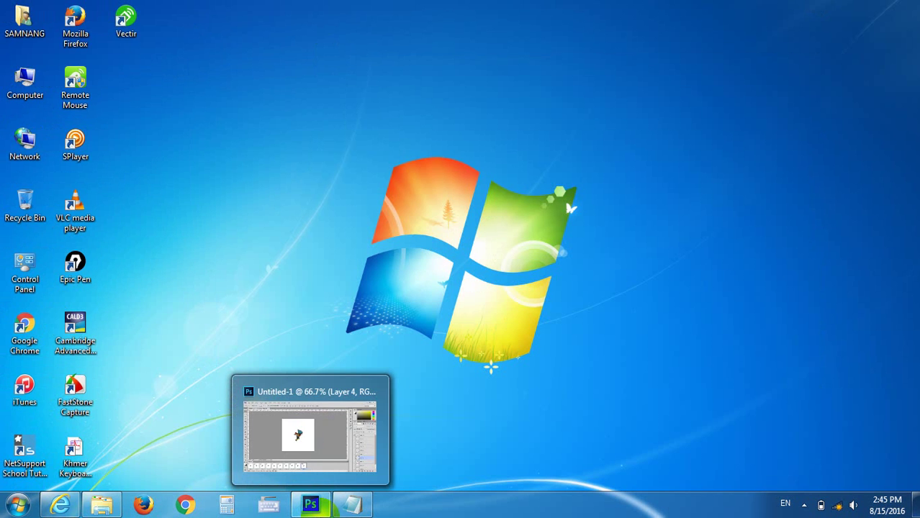
pyautogui.moveTo(215, 4); pyautogui.dragTo(1, 493)
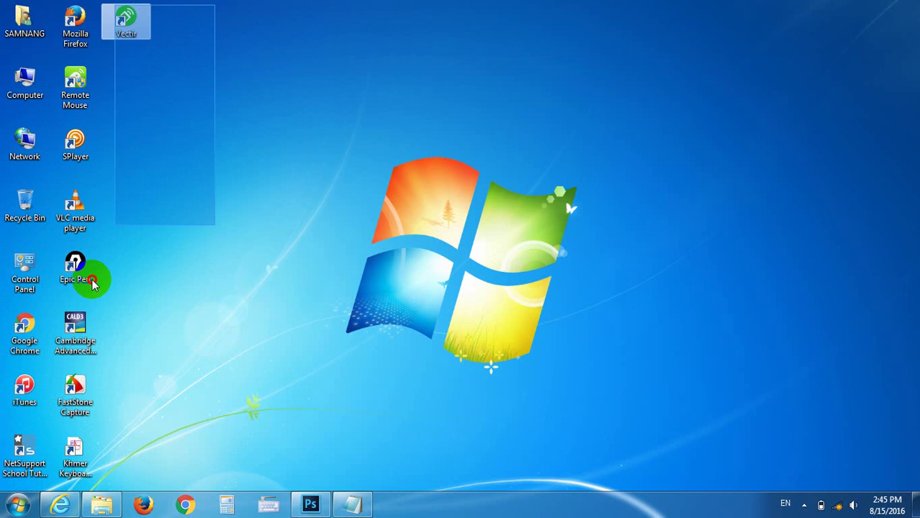
pyautogui.click(103, 421)
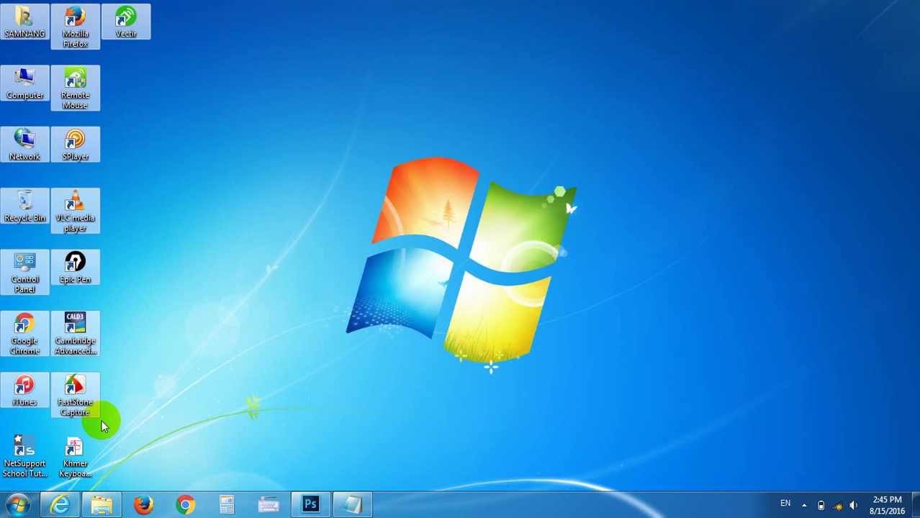
pyautogui.rightClick(494, 151)
pyautogui.click(530, 181)
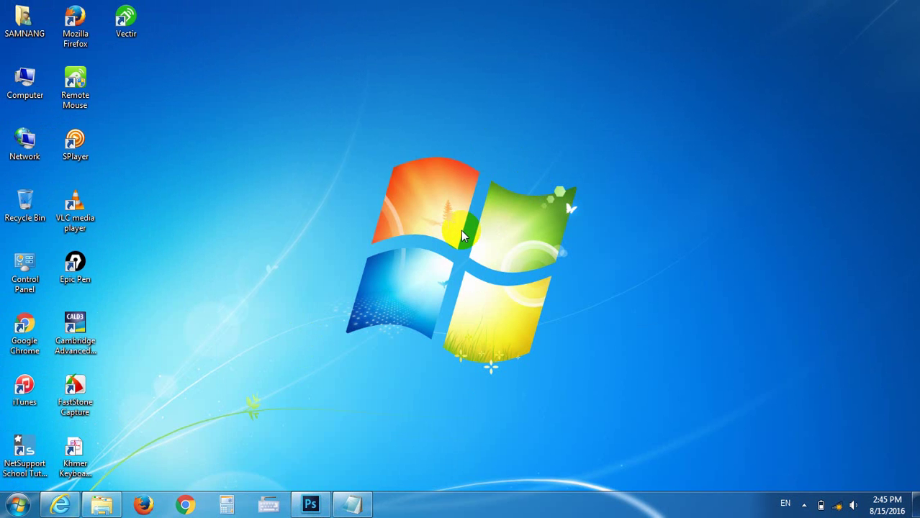
pyautogui.rightClick(488, 163)
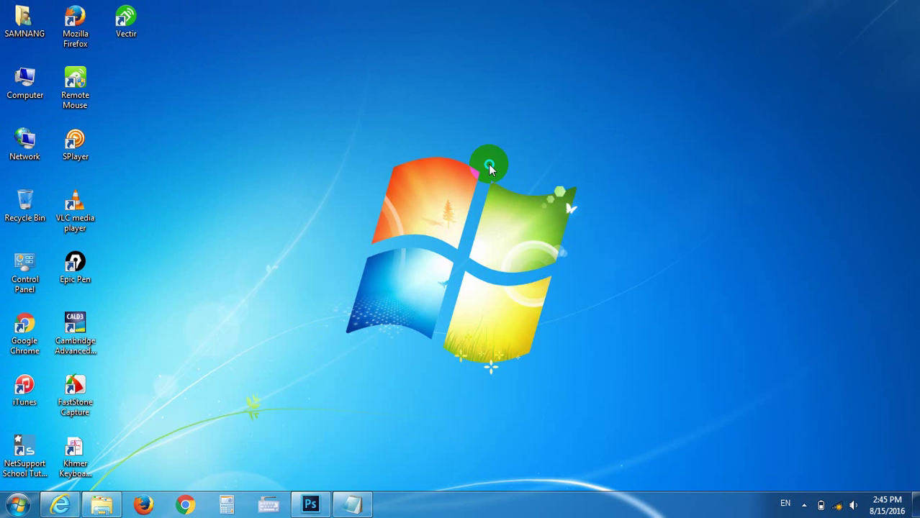
pyautogui.rightClick(444, 133)
pyautogui.click(487, 176)
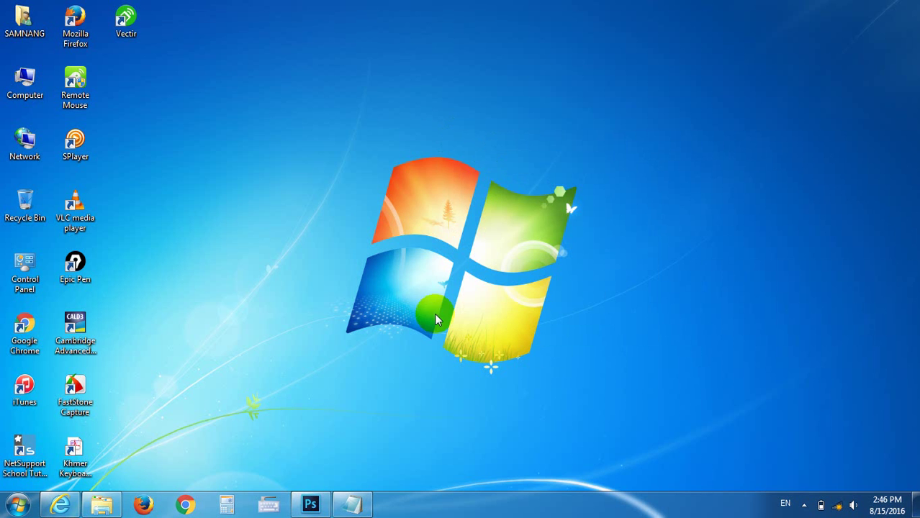
pyautogui.click(308, 505)
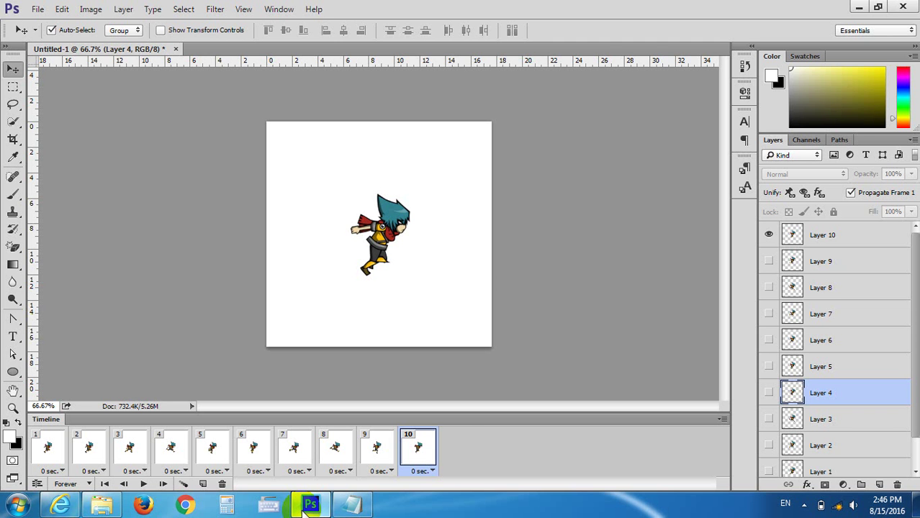
# Deselect Layer 4 by clicking the empty canvas, then play the ten-frame animation
pyautogui.click(565, 323)
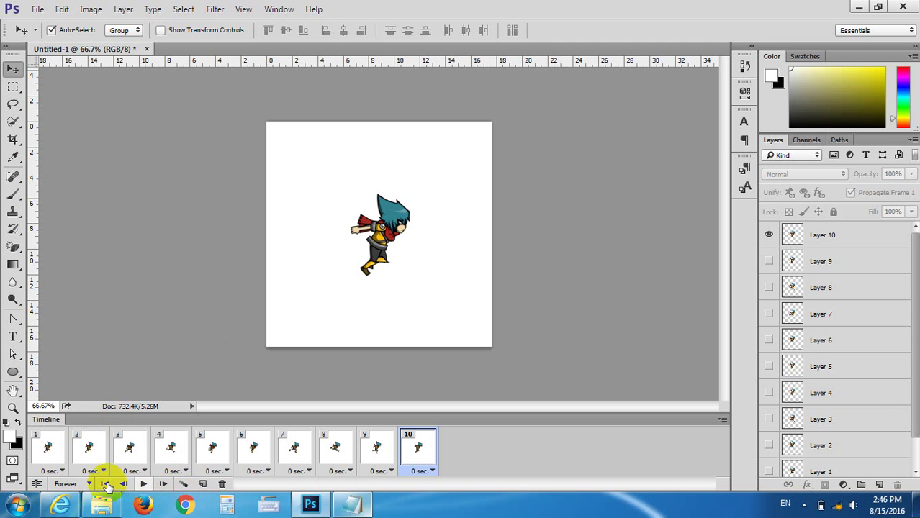
pyautogui.click(144, 486)
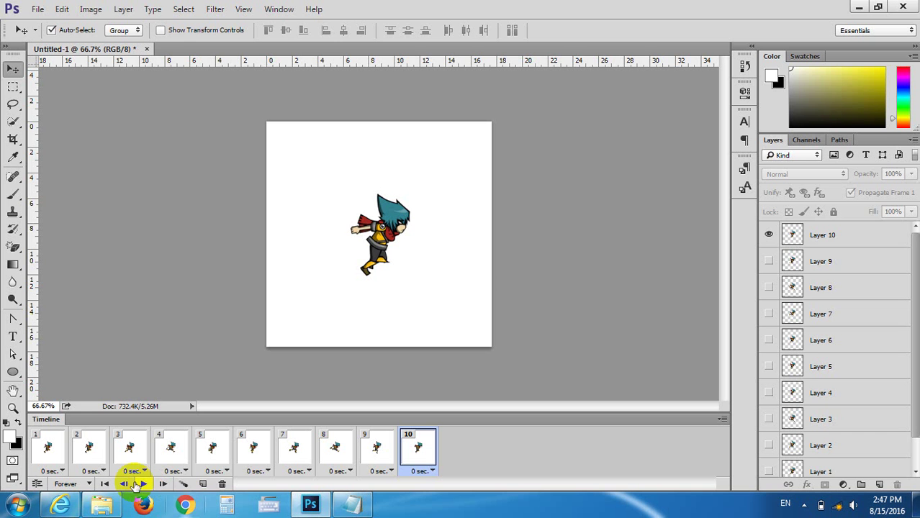
pyautogui.click(143, 484)
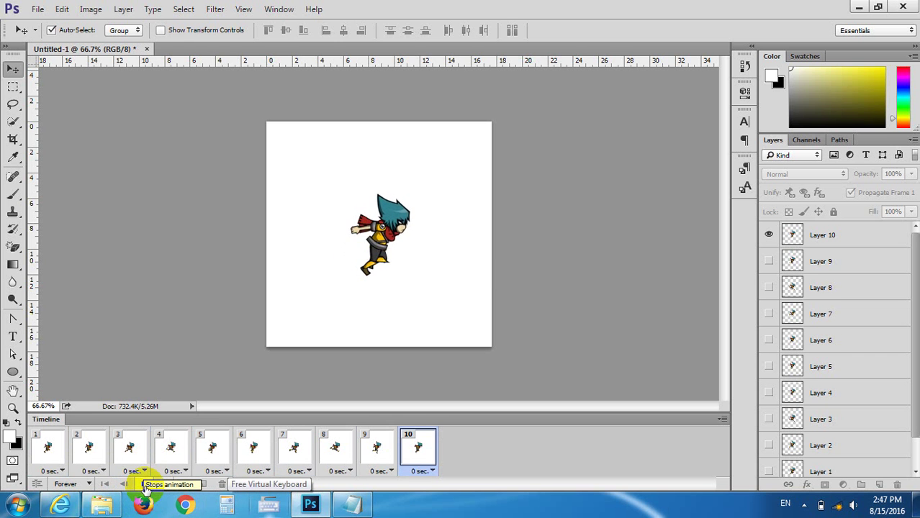
pyautogui.click(145, 487)
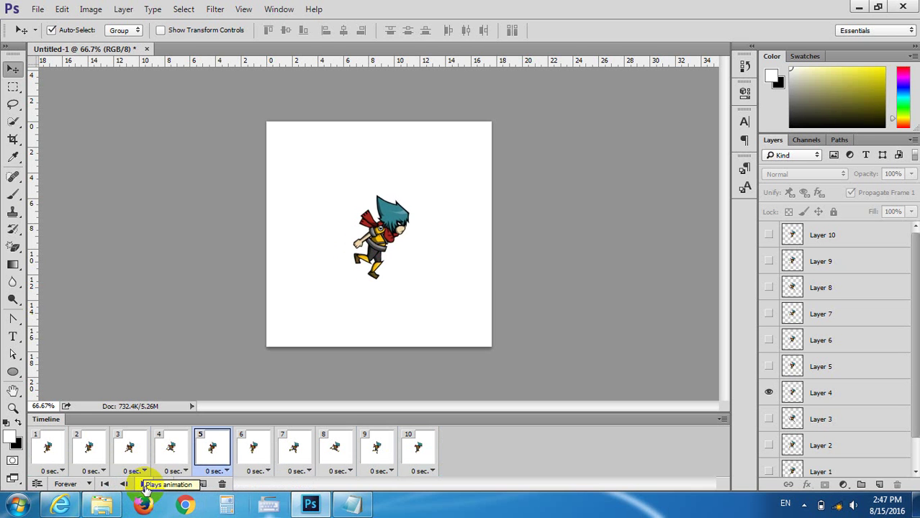
pyautogui.click(145, 484)
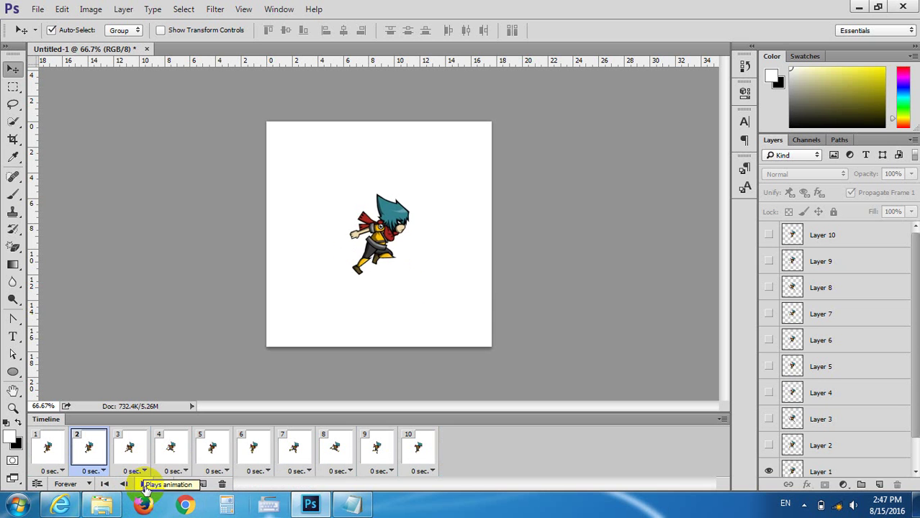
pyautogui.click(145, 485)
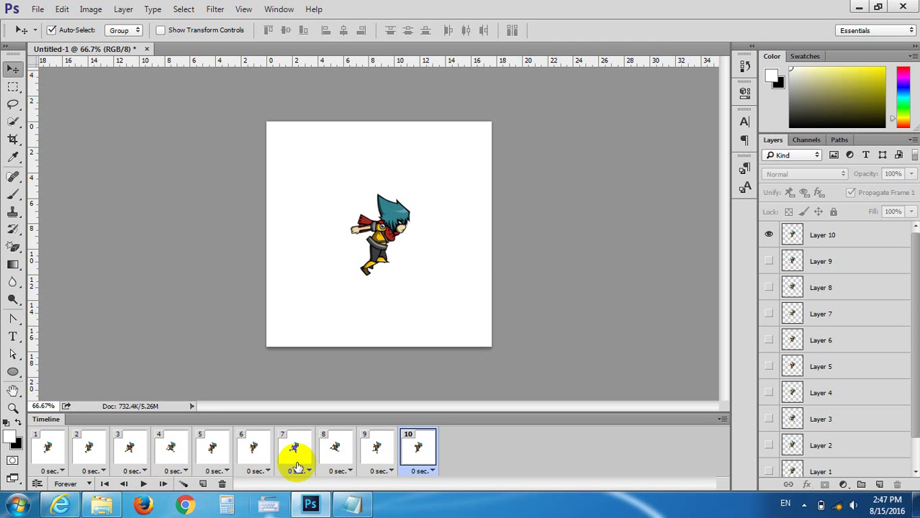
pyautogui.click(175, 447)
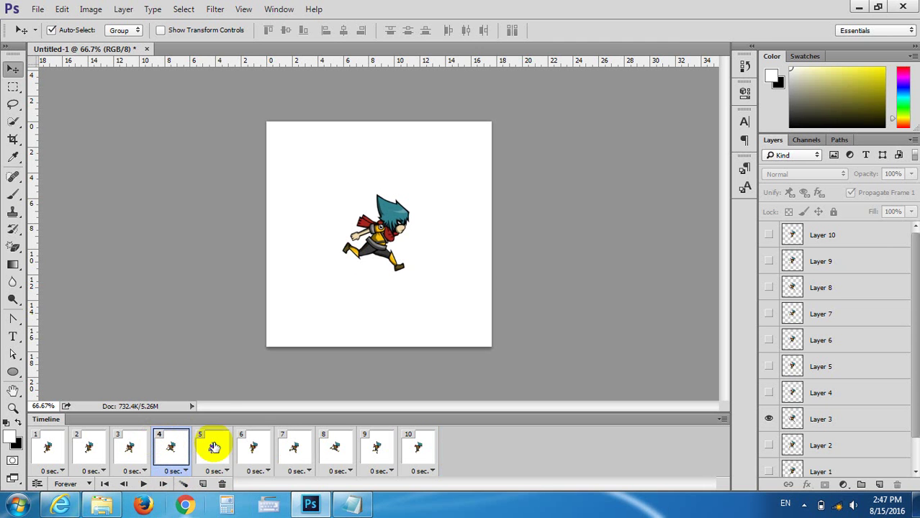
pyautogui.click(164, 485)
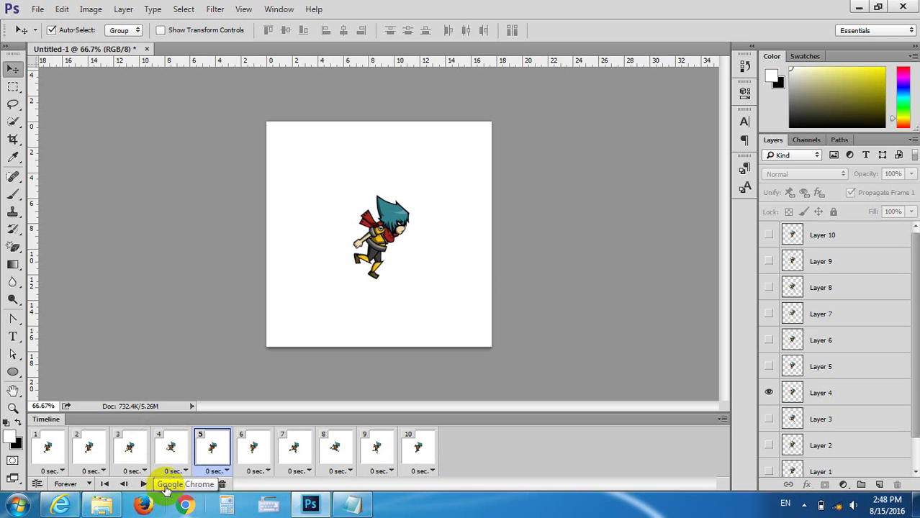
pyautogui.click(163, 485)
pyautogui.click(164, 484)
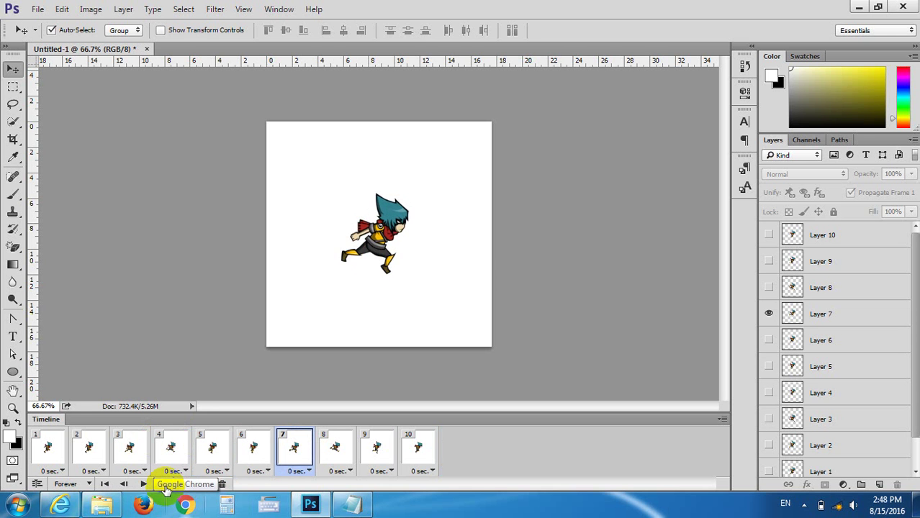
pyautogui.click(163, 484)
pyautogui.click(163, 485)
pyautogui.click(164, 485)
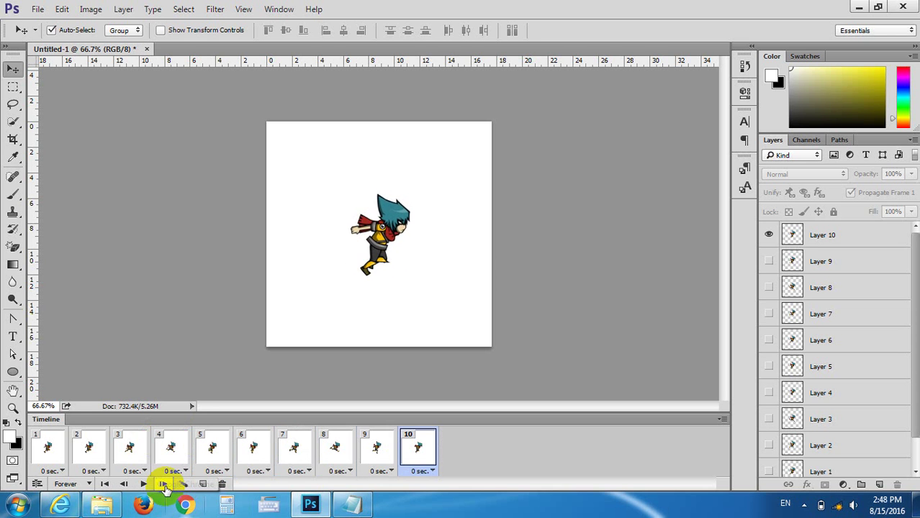
pyautogui.click(164, 484)
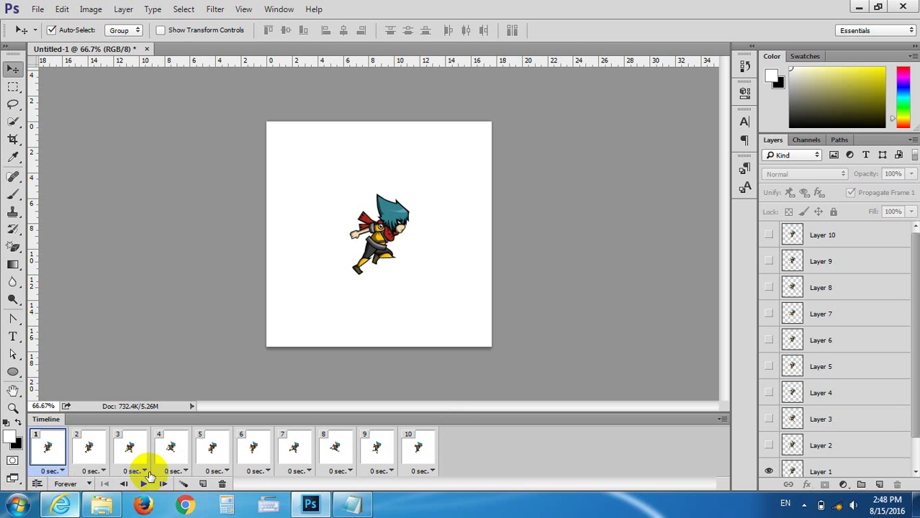
pyautogui.click(163, 484)
pyautogui.click(162, 485)
pyautogui.click(163, 484)
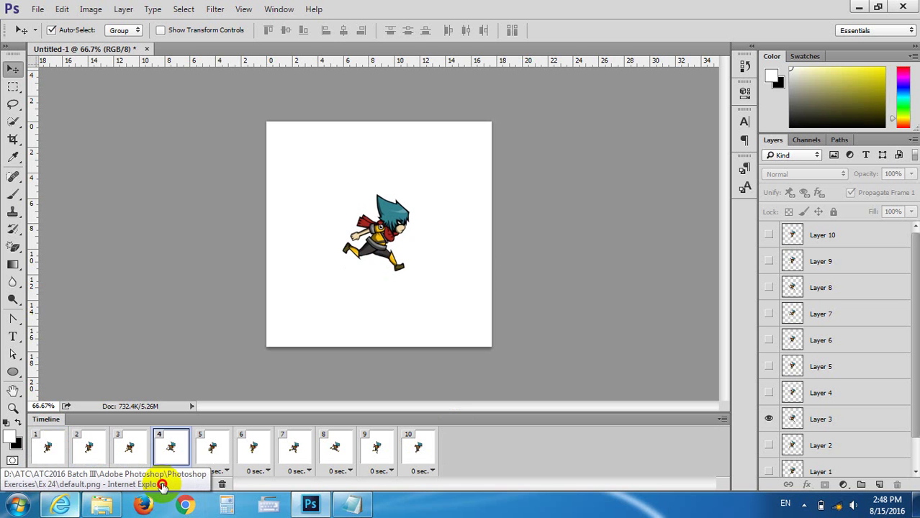
pyautogui.click(162, 484)
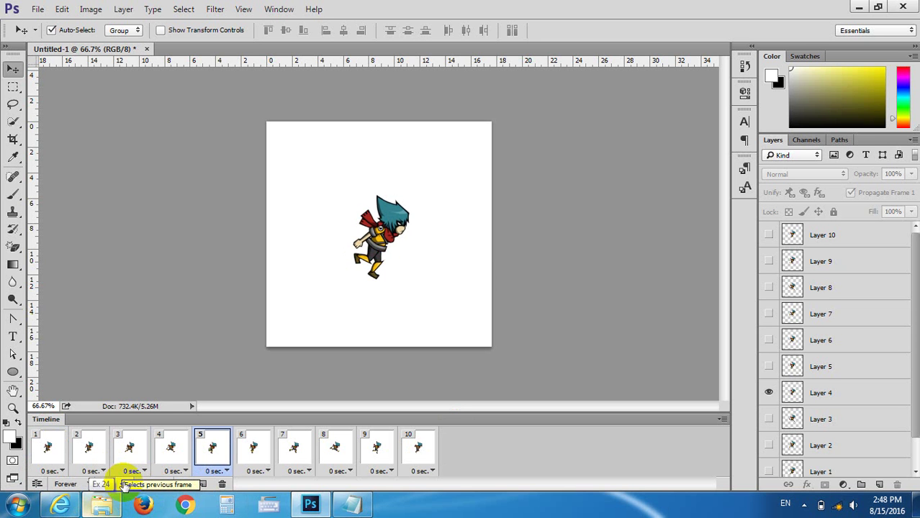
pyautogui.click(124, 487)
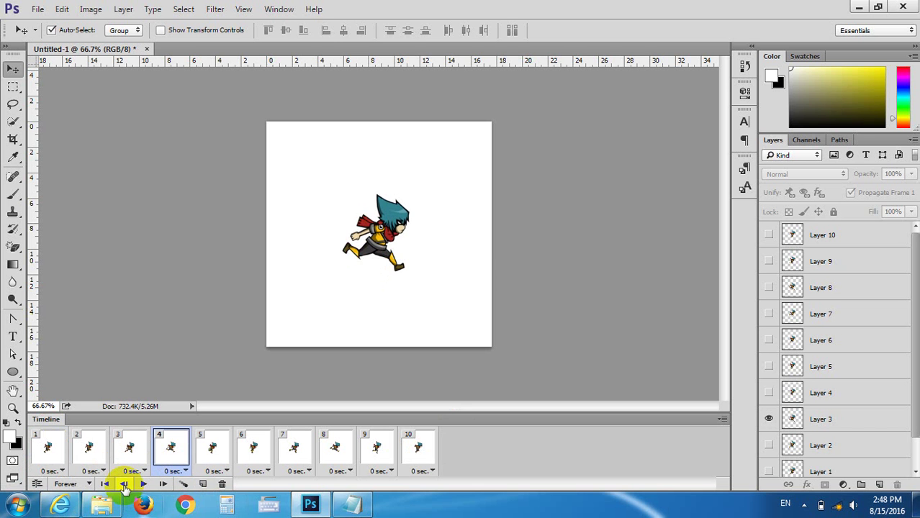
pyautogui.click(124, 487)
pyautogui.click(124, 487)
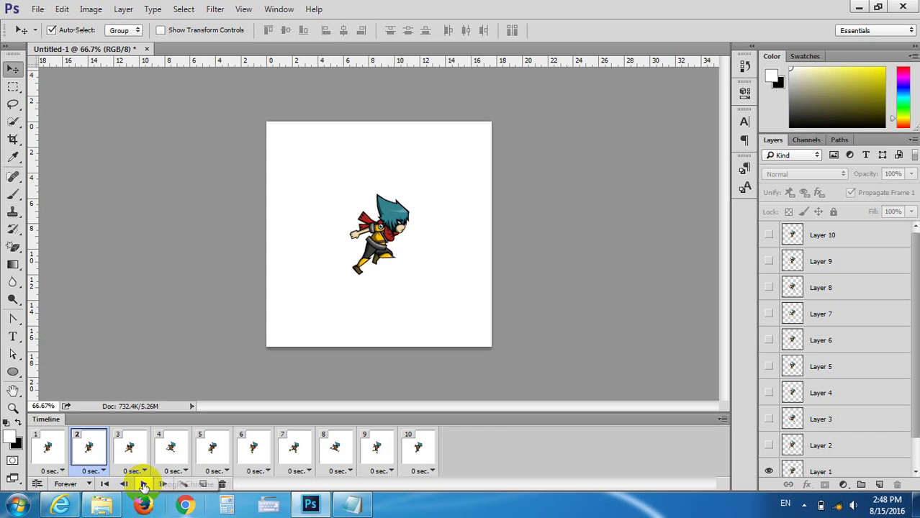
pyautogui.click(144, 487)
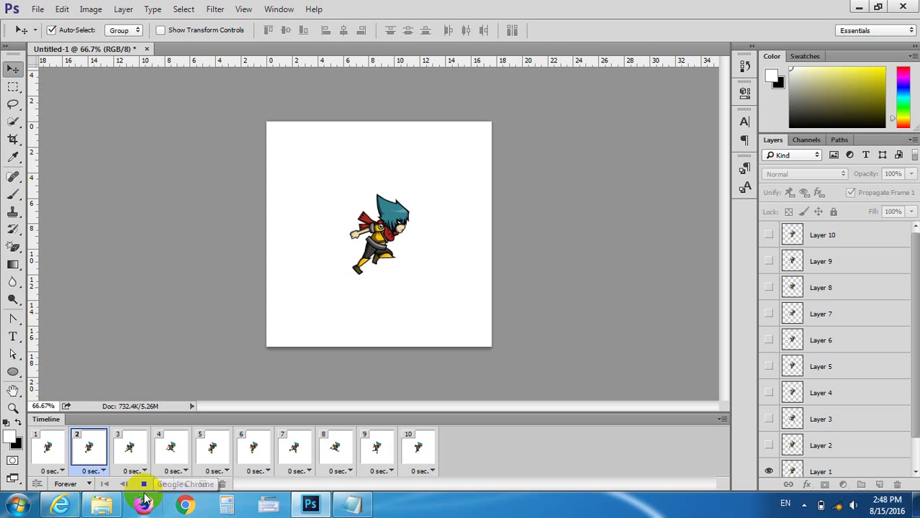
pyautogui.click(144, 484)
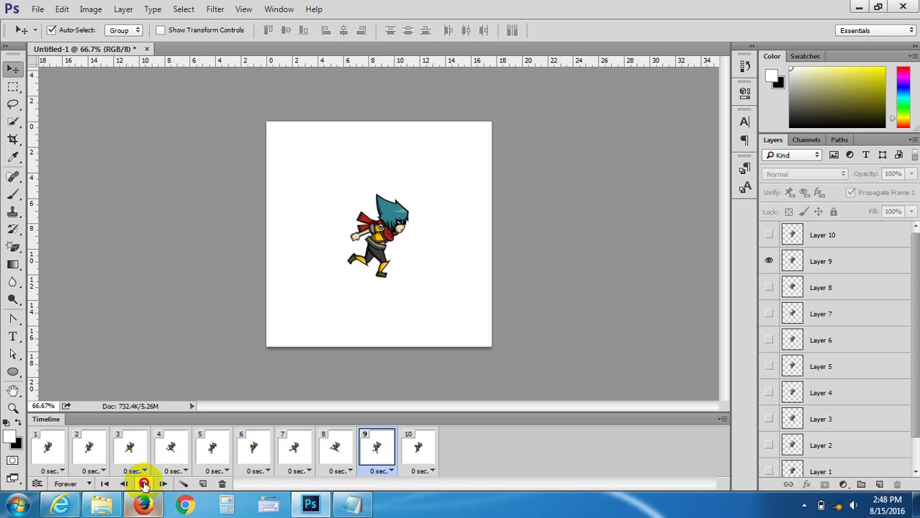
pyautogui.click(61, 504)
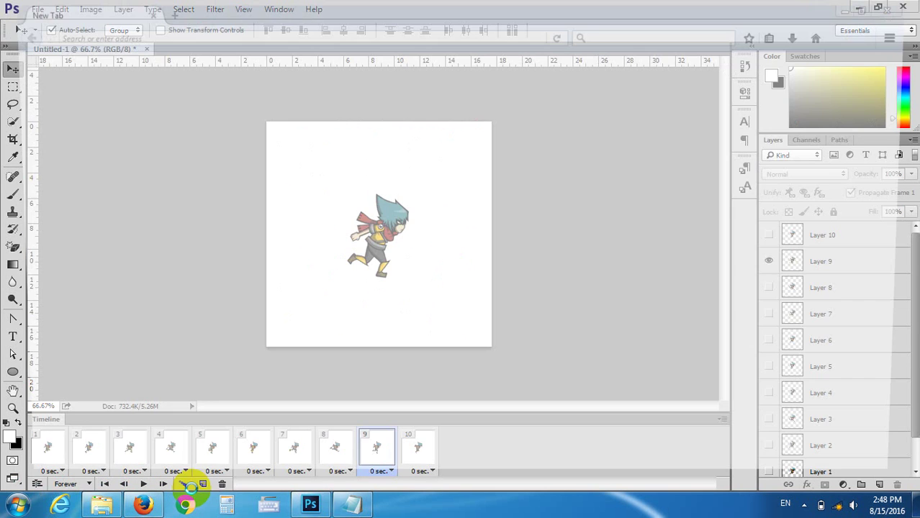
pyautogui.click(144, 505)
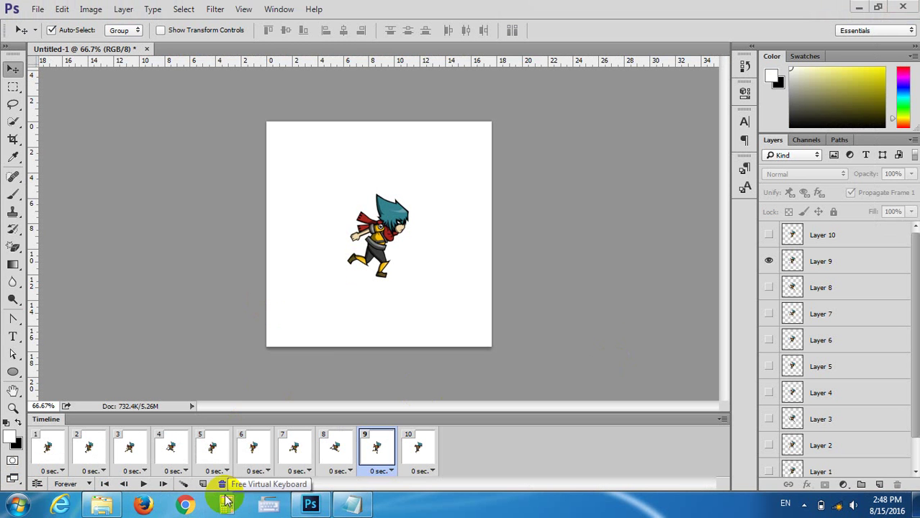
pyautogui.click(126, 485)
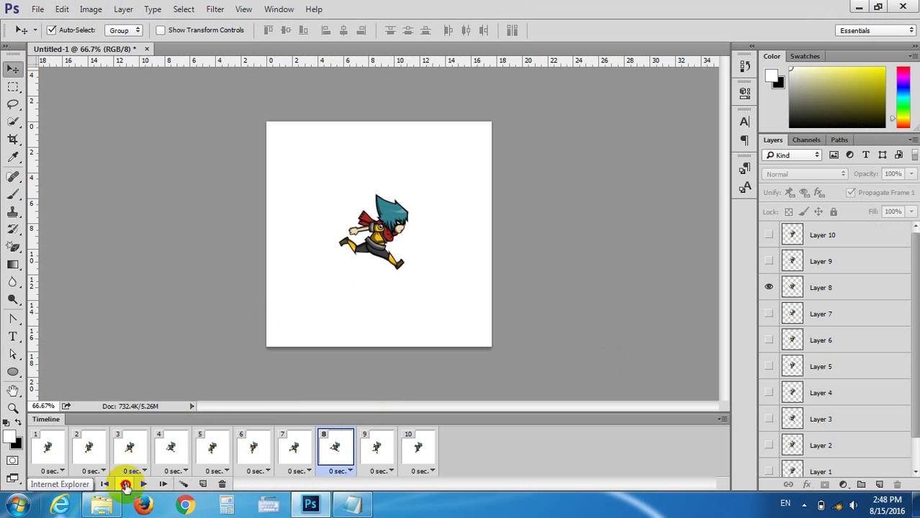
pyautogui.click(126, 484)
pyautogui.click(125, 485)
pyautogui.click(125, 484)
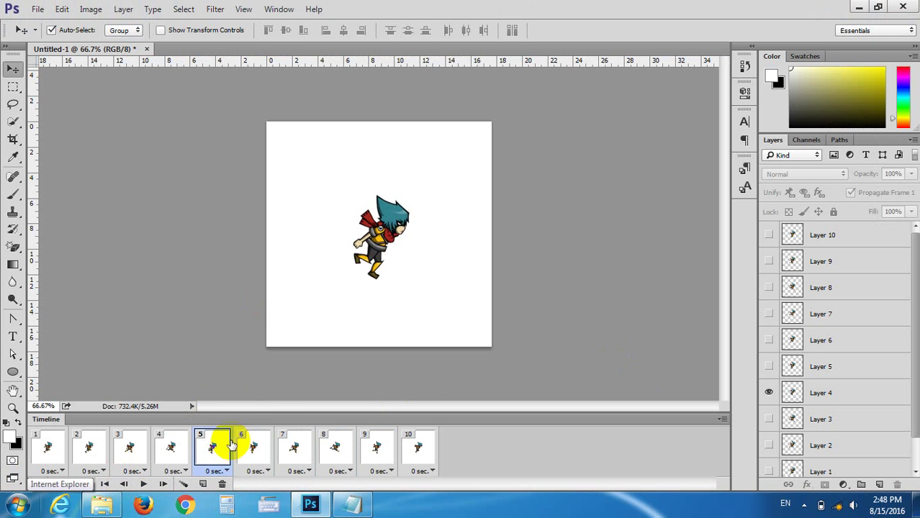
pyautogui.click(126, 485)
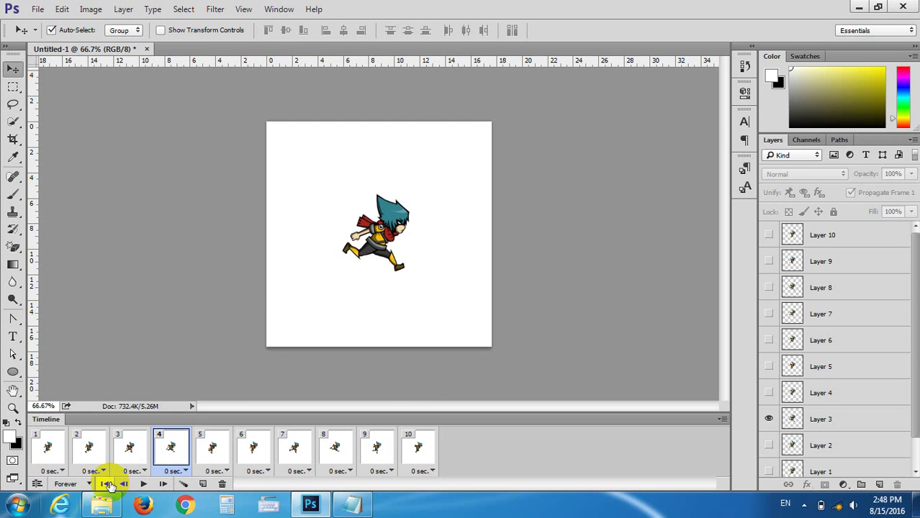
pyautogui.click(294, 447)
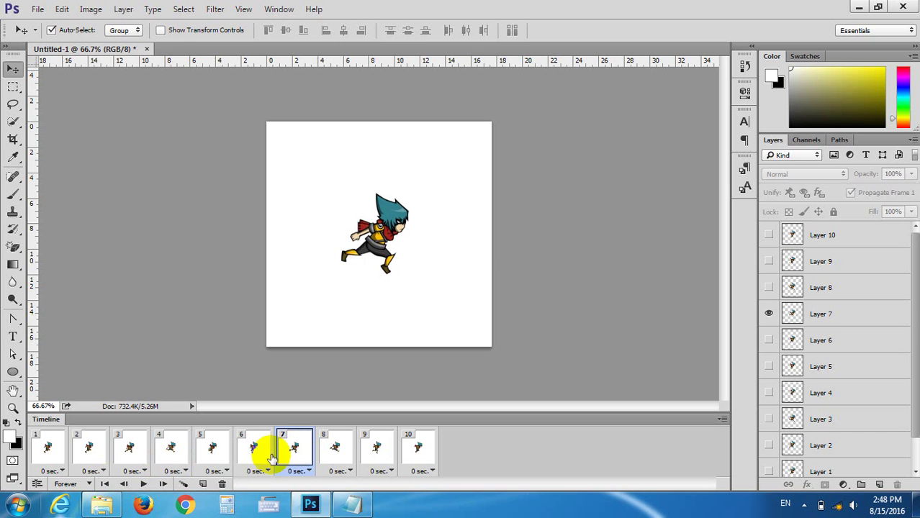
pyautogui.click(104, 484)
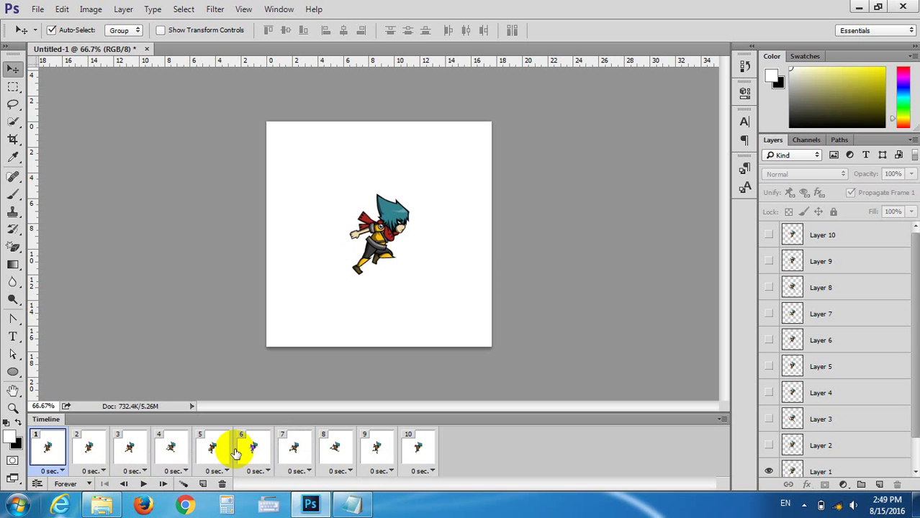
pyautogui.click(409, 452)
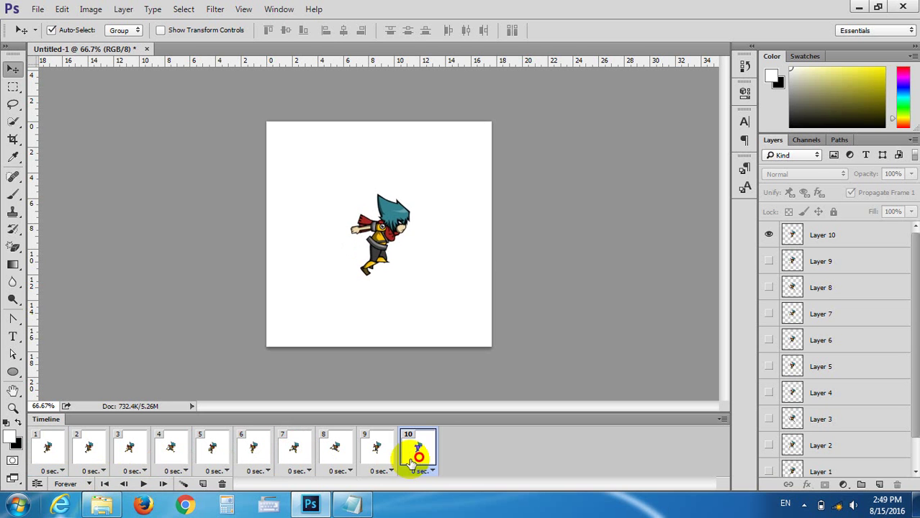
pyautogui.click(105, 484)
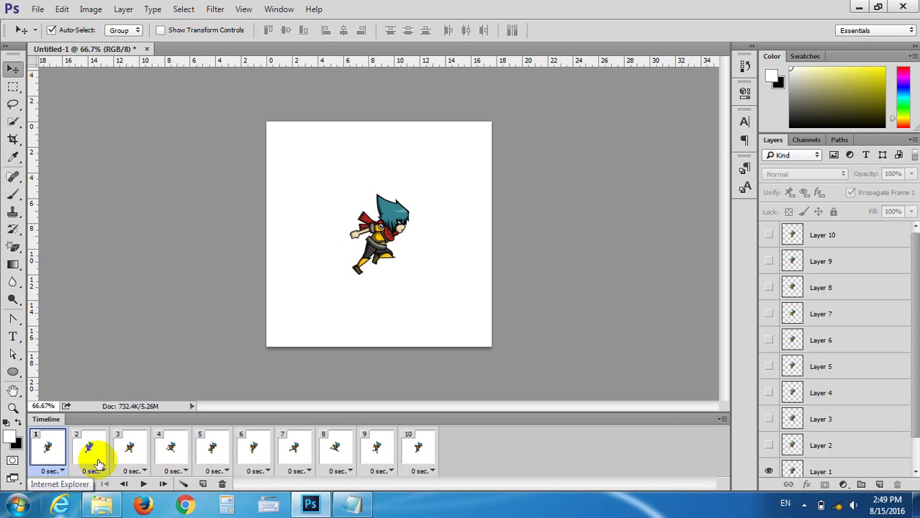
pyautogui.click(165, 485)
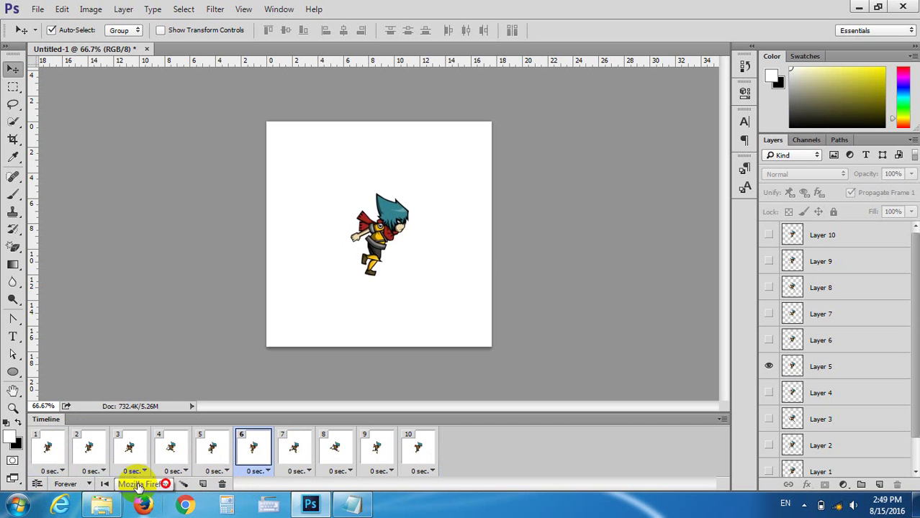
pyautogui.click(105, 484)
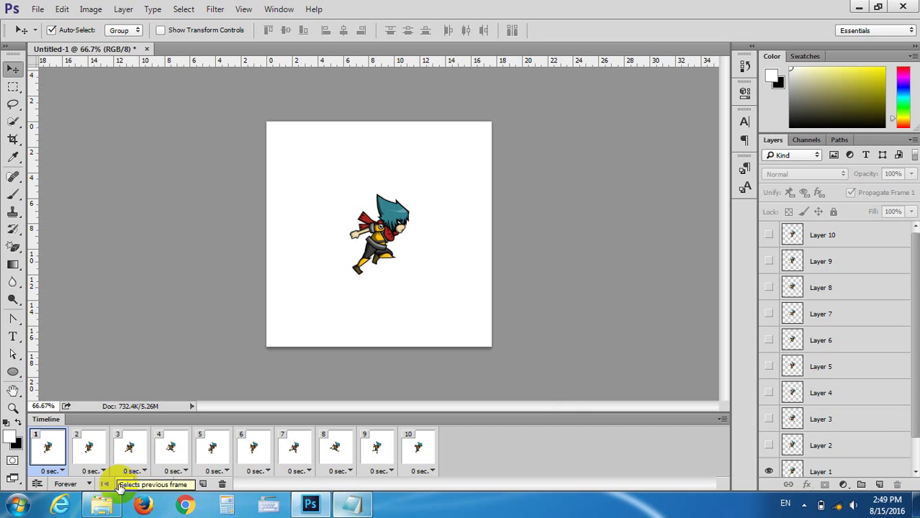
pyautogui.click(122, 485)
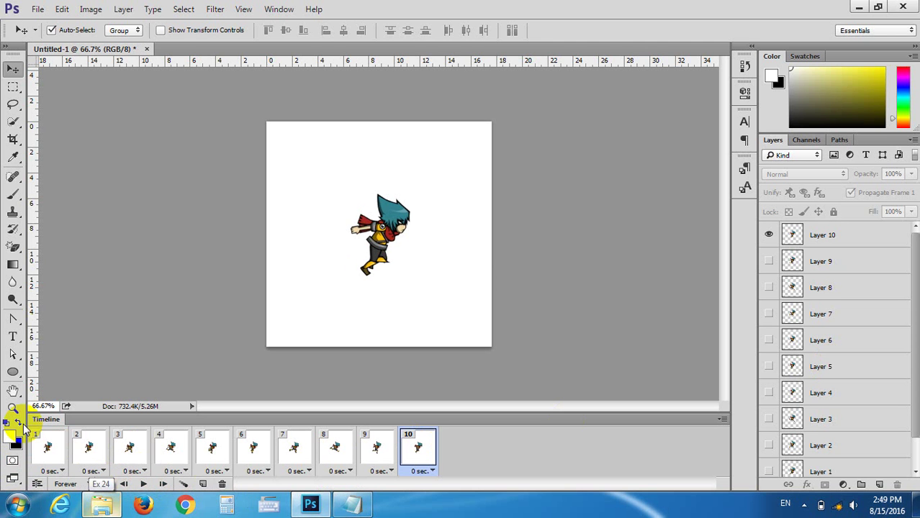
pyautogui.click(126, 485)
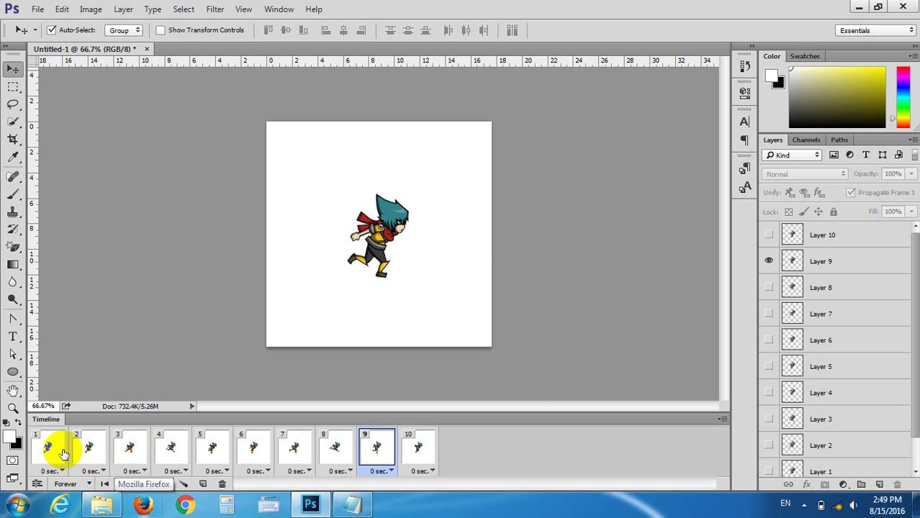
pyautogui.click(104, 484)
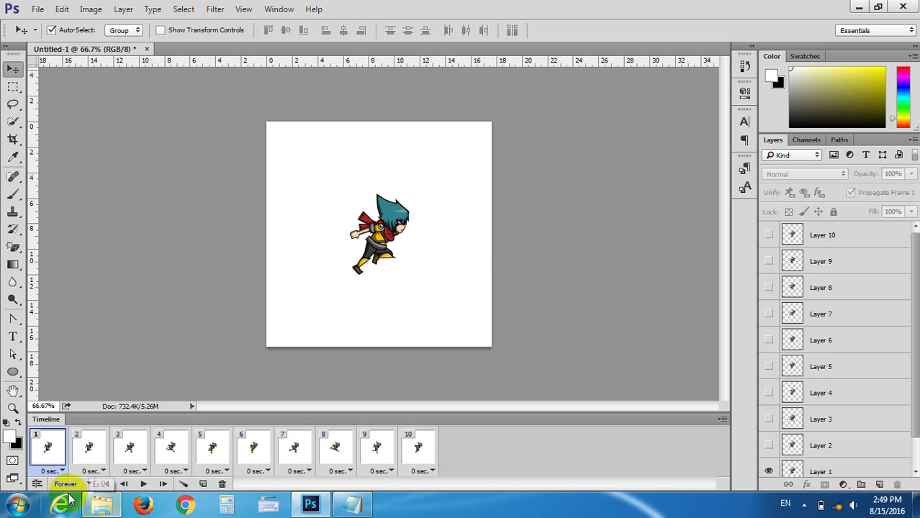
pyautogui.click(84, 485)
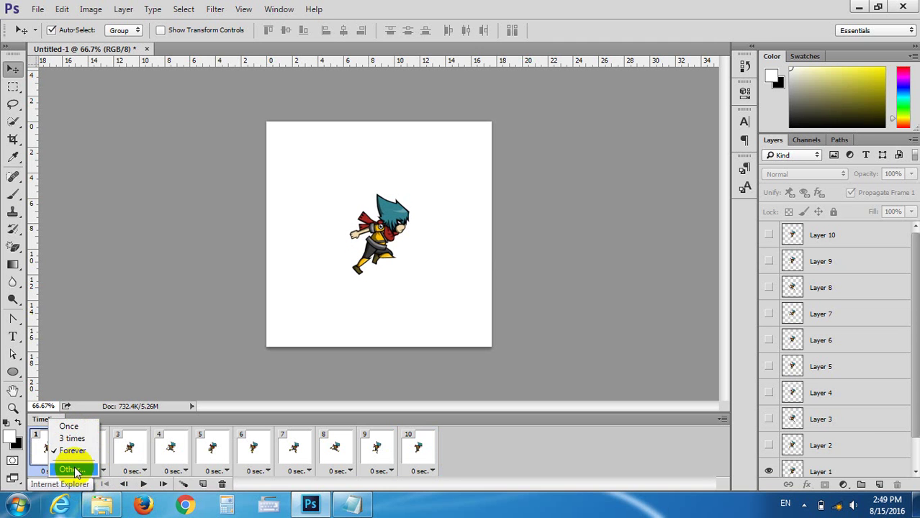
pyautogui.click(69, 427)
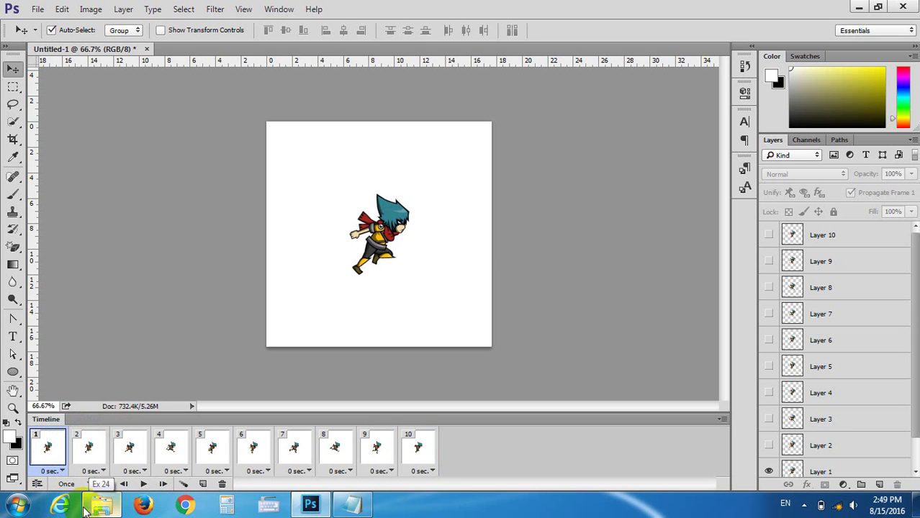
pyautogui.click(124, 484)
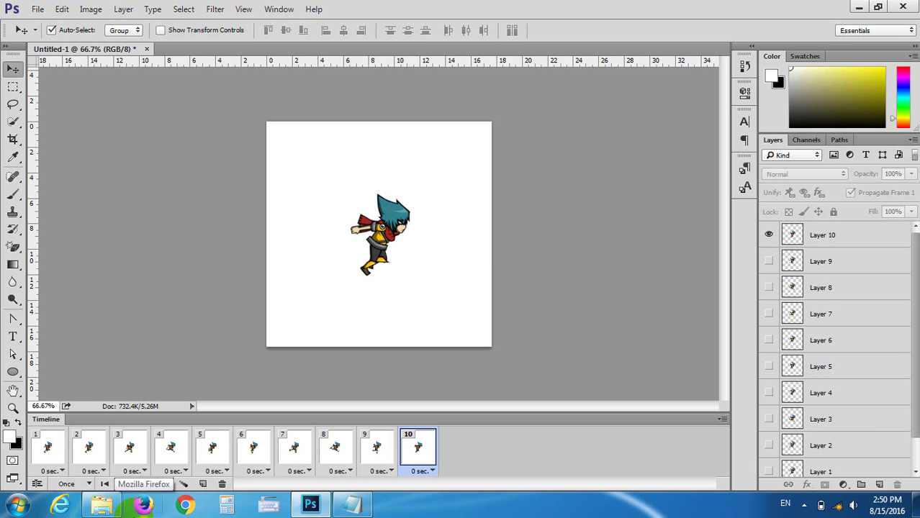
pyautogui.click(124, 484)
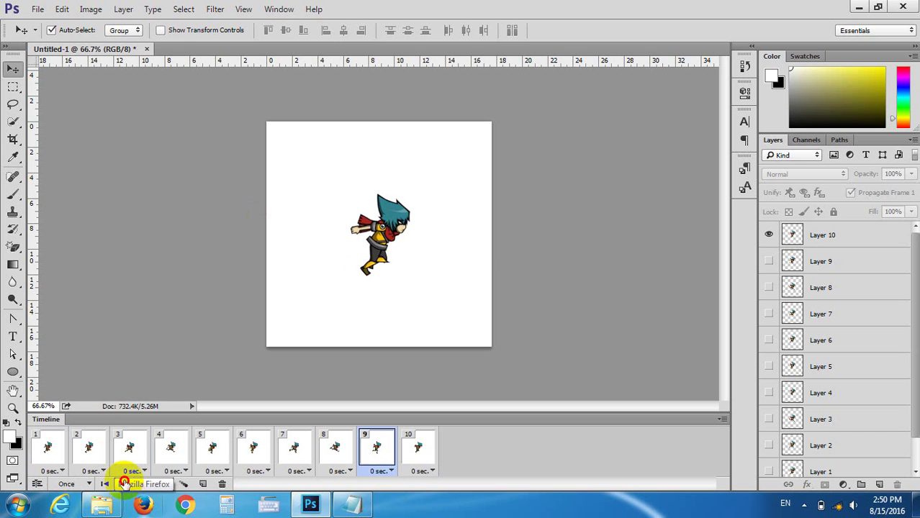
pyautogui.click(142, 485)
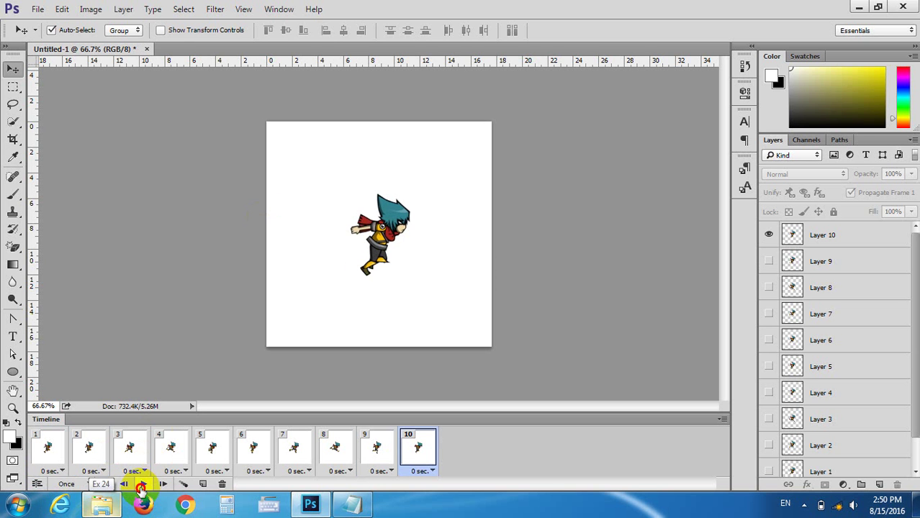
pyautogui.click(47, 448)
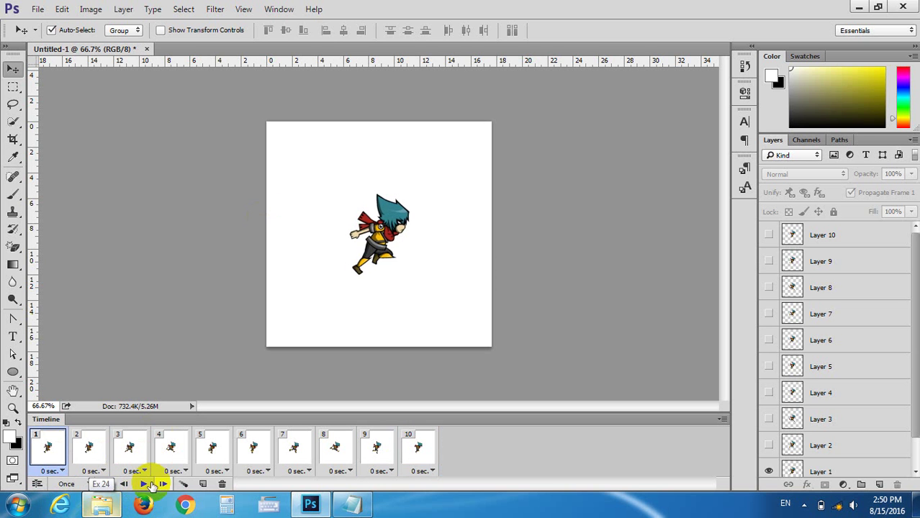
pyautogui.click(146, 485)
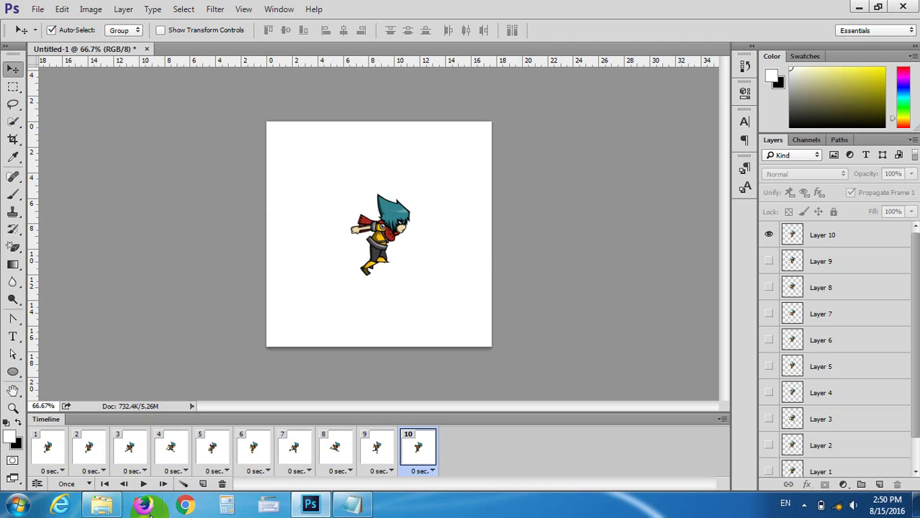
pyautogui.click(88, 472)
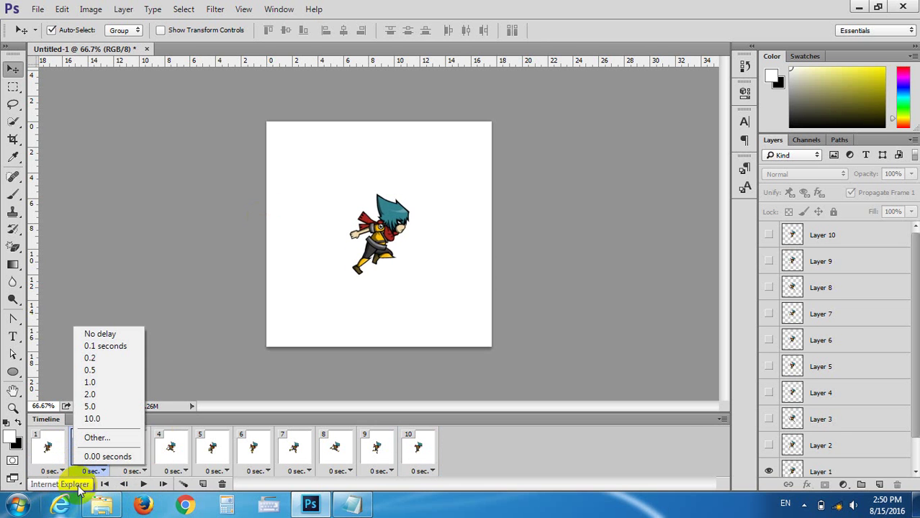
pyautogui.click(201, 373)
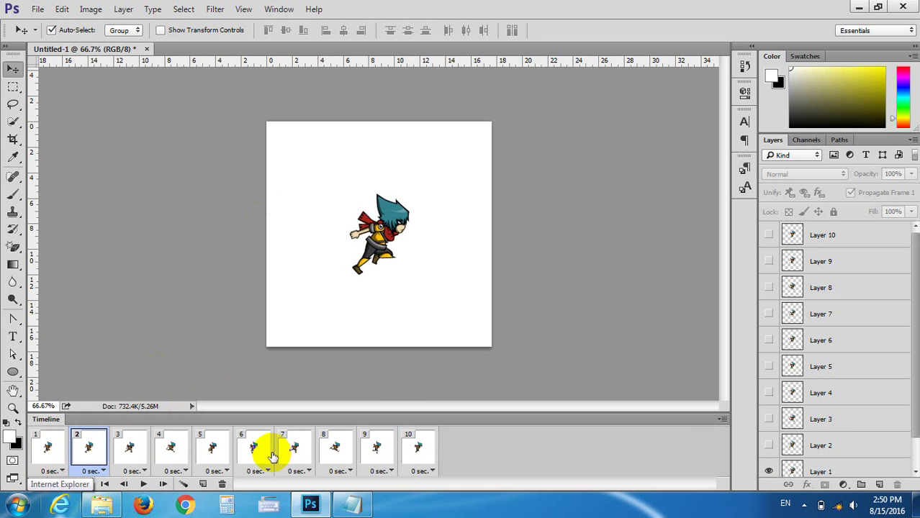
# Restore the Photoshop window, making it slightly shorter and wider toward the left
pyautogui.click(879, 7)
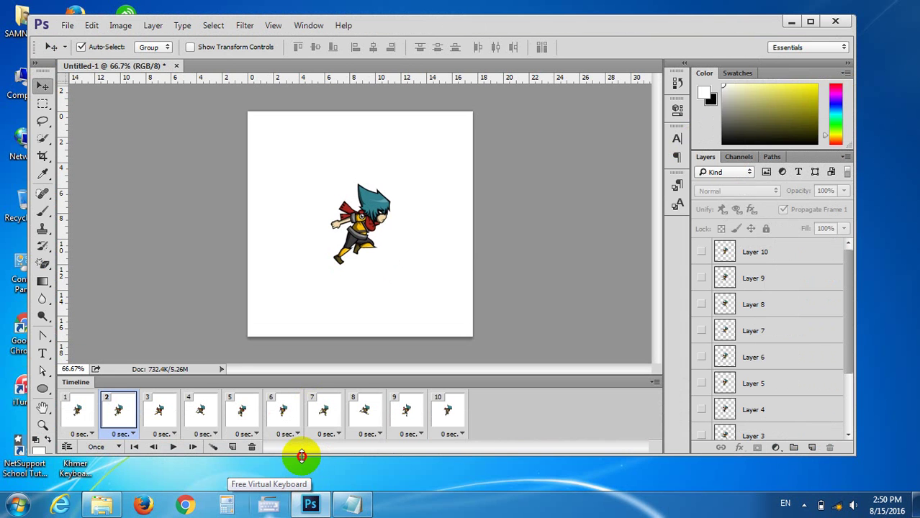
pyautogui.moveTo(302, 457); pyautogui.dragTo(297, 440)
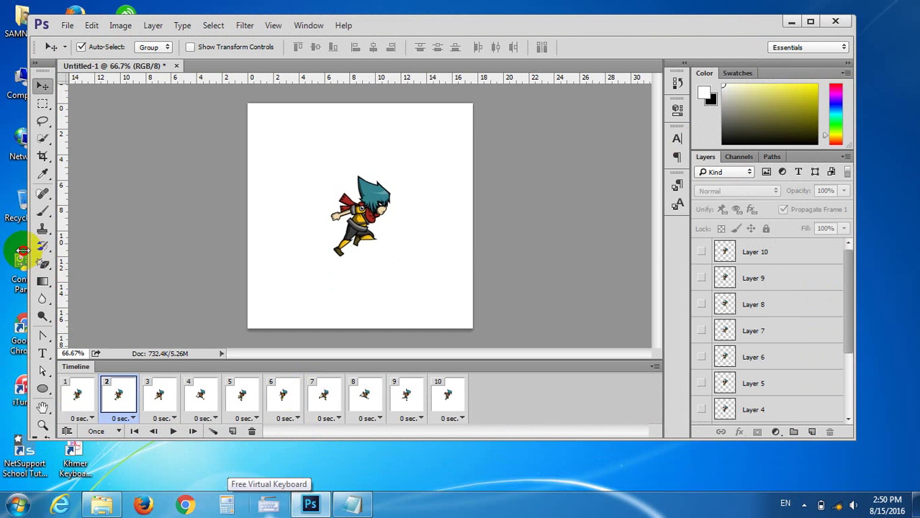
pyautogui.moveTo(24, 250); pyautogui.dragTo(0, 248)
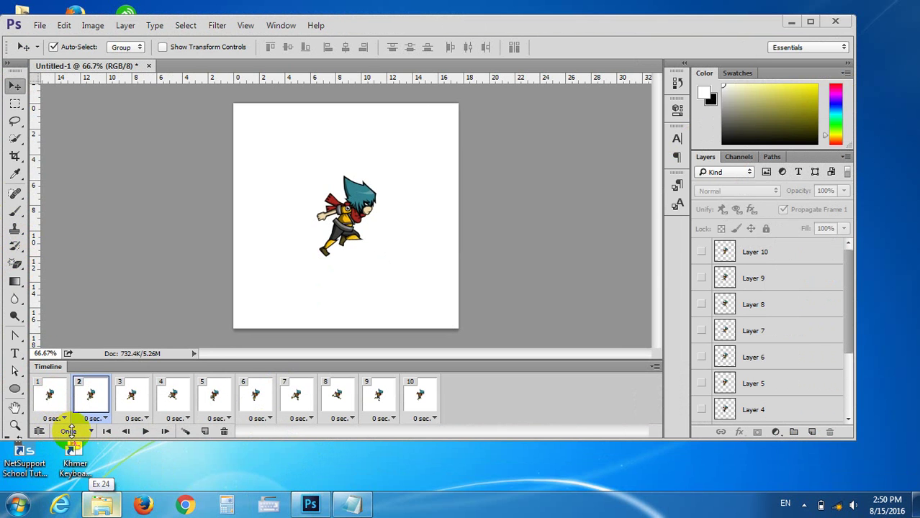
# Set the animation to loop 3 times and preview it
pyautogui.click(145, 431)
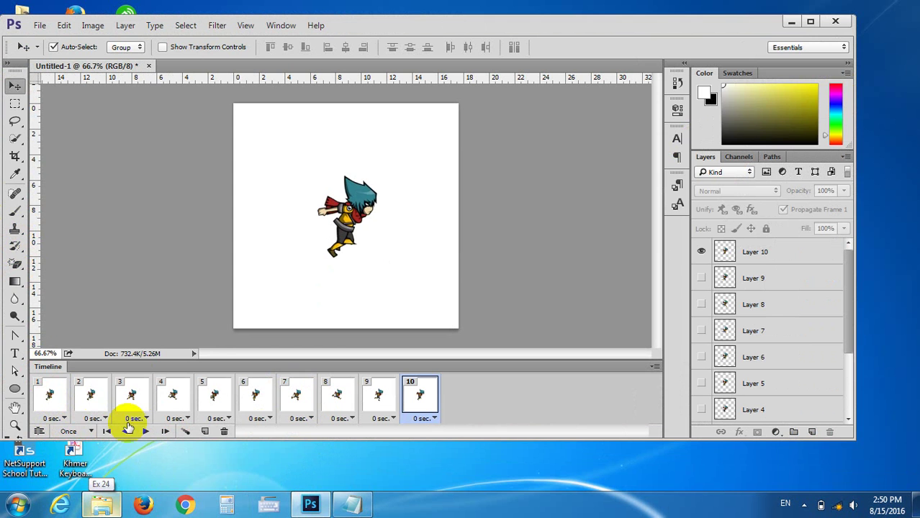
pyautogui.click(79, 432)
pyautogui.click(76, 450)
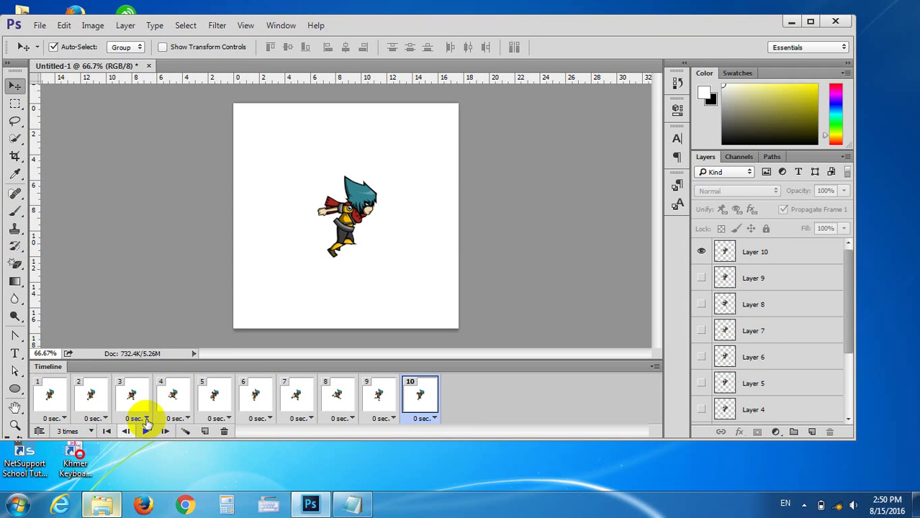
pyautogui.click(145, 432)
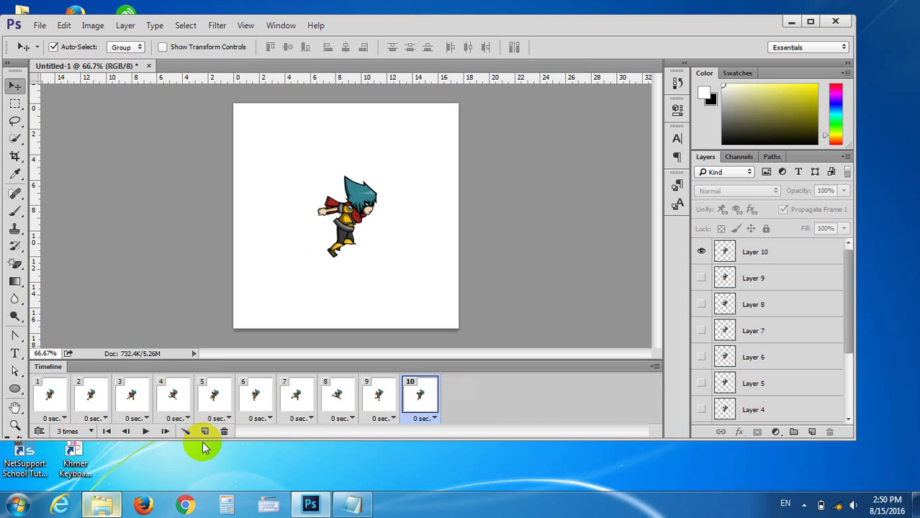
pyautogui.click(144, 432)
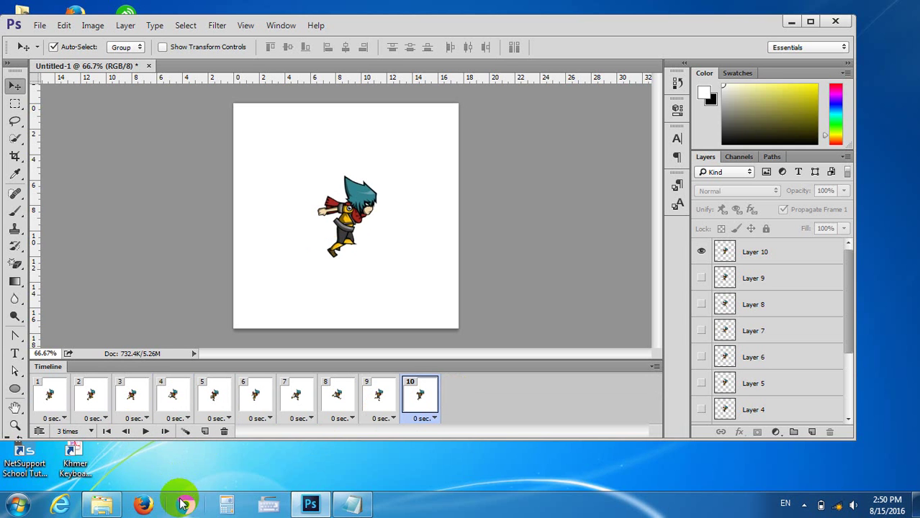
# Switch looping to Forever and play the ten-frame animation
pyautogui.click(82, 432)
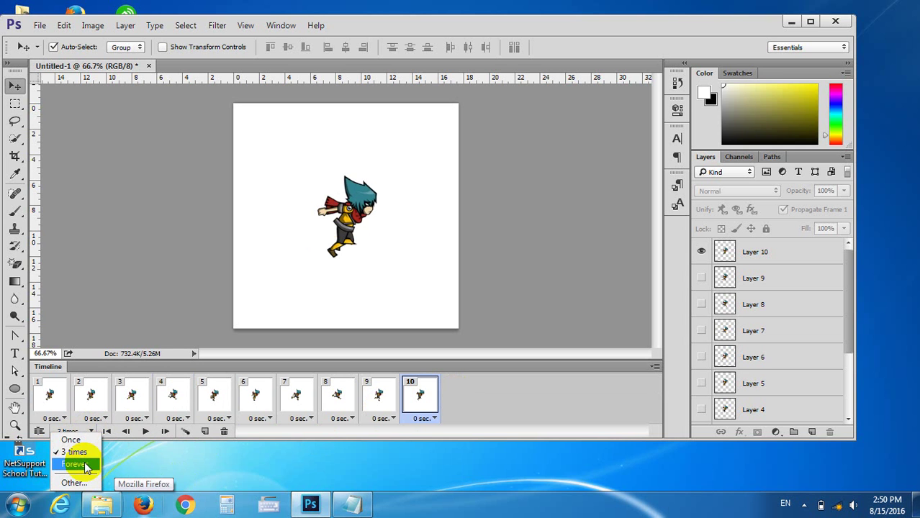
pyautogui.click(85, 465)
pyautogui.click(144, 431)
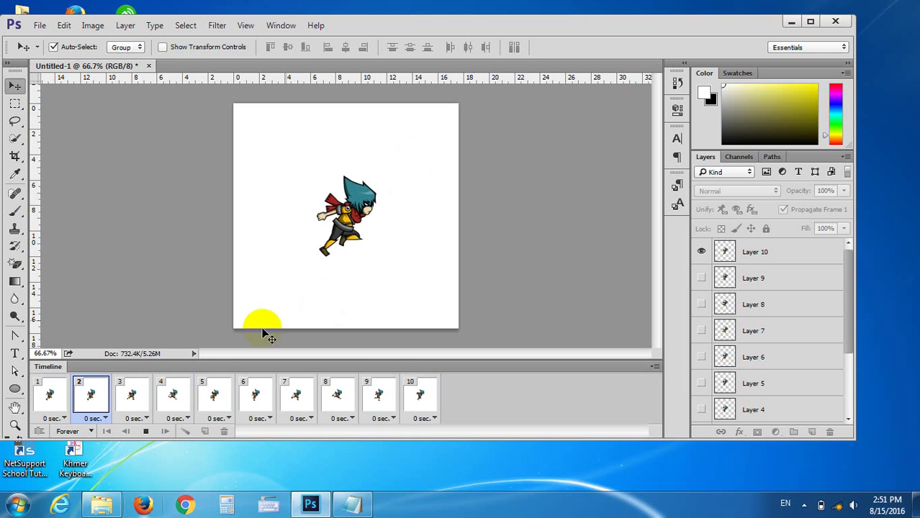
pyautogui.click(144, 434)
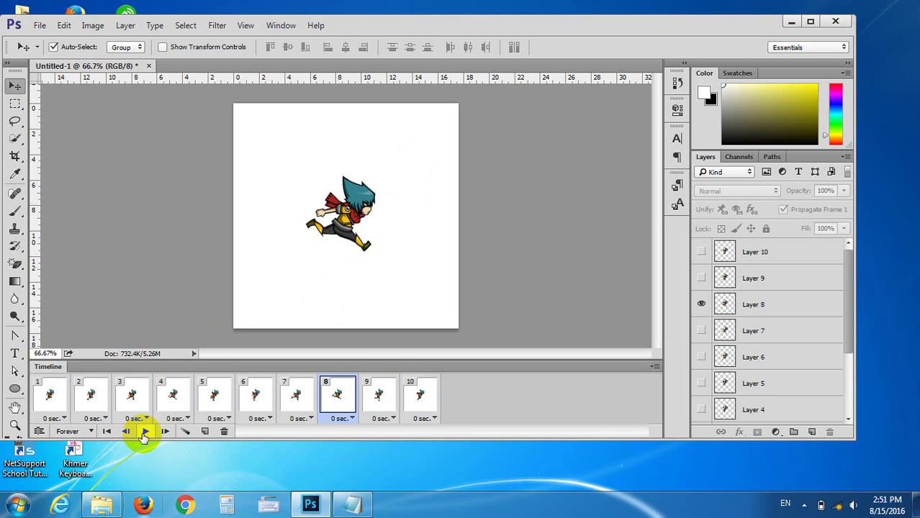
pyautogui.click(146, 433)
pyautogui.click(153, 432)
pyautogui.press('space')
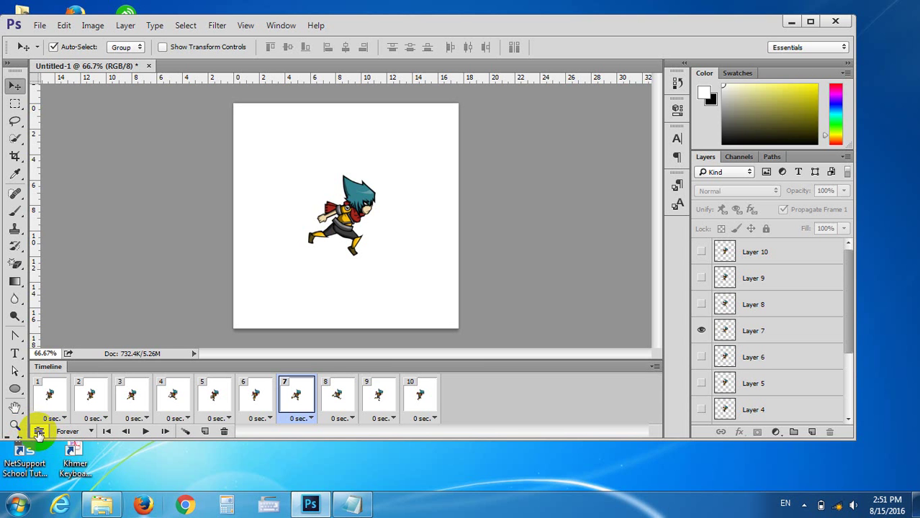
# Convert the frame animation to a video timeline with the playhead at 0:00:00:00
pyautogui.click(39, 433)
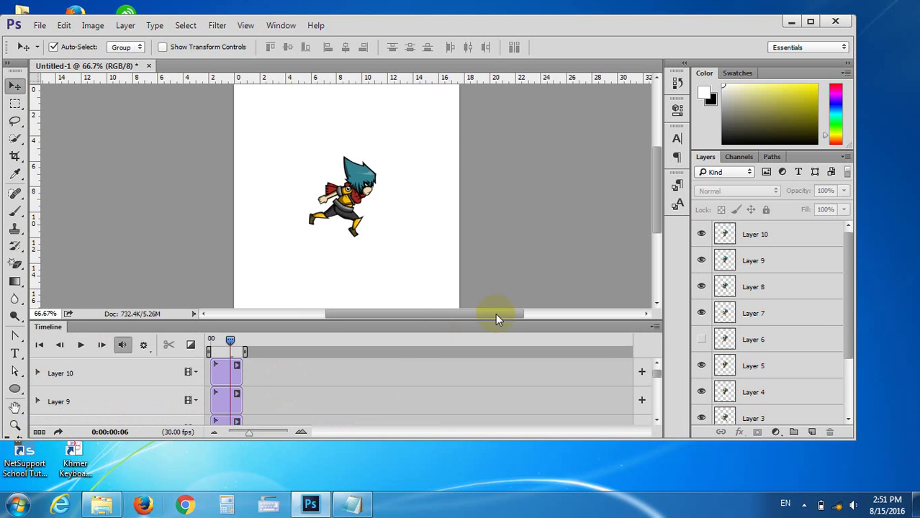
pyautogui.moveTo(498, 321); pyautogui.dragTo(509, 52)
pyautogui.moveTo(653, 191)
pyautogui.mouseDown()
pyautogui.moveTo(655, 360)
pyautogui.moveTo(649, 164)
pyautogui.mouseUp()
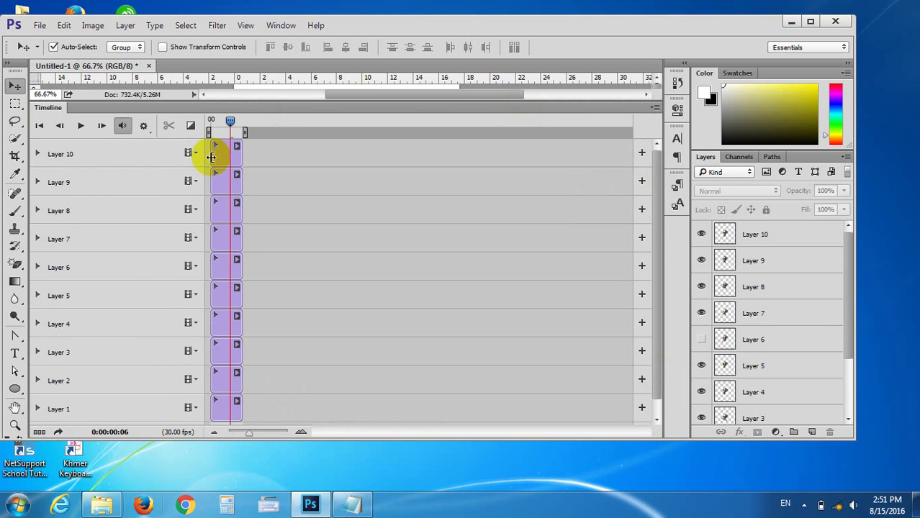
pyautogui.moveTo(230, 123); pyautogui.dragTo(208, 122)
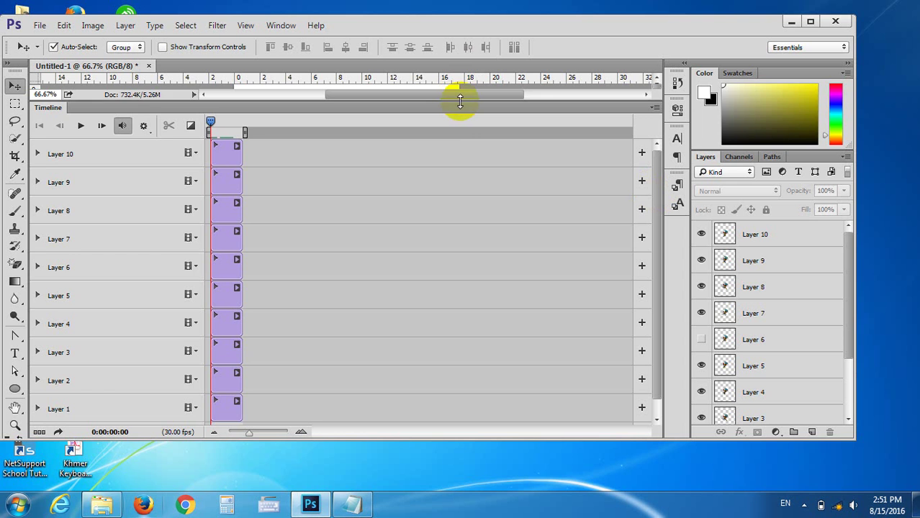
pyautogui.moveTo(460, 100); pyautogui.dragTo(426, 349)
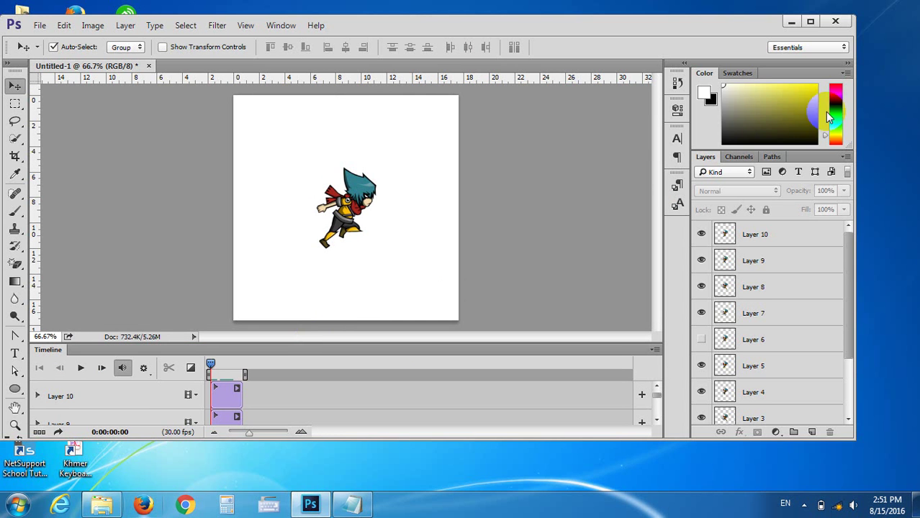
# Widen the window to full screen width, expand Layer 10's Position track, and start playback
pyautogui.moveTo(855, 111); pyautogui.dragTo(919, 111)
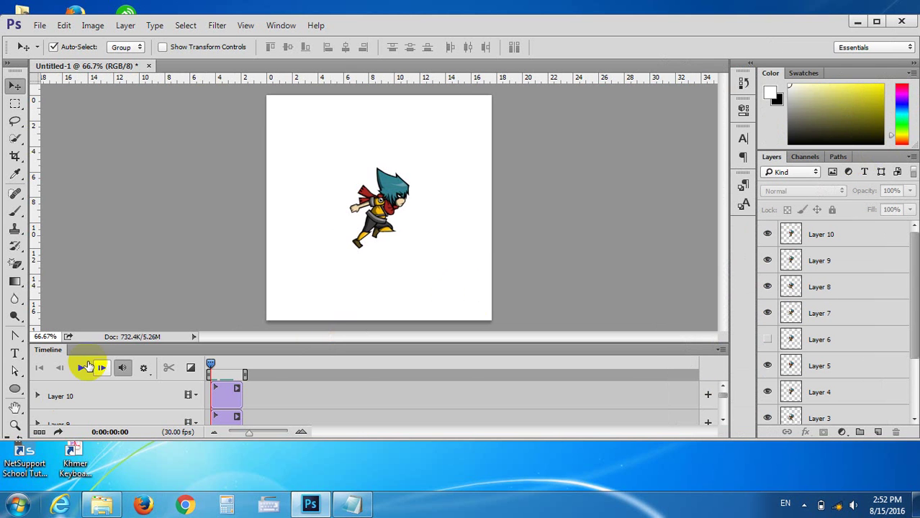
pyautogui.click(217, 390)
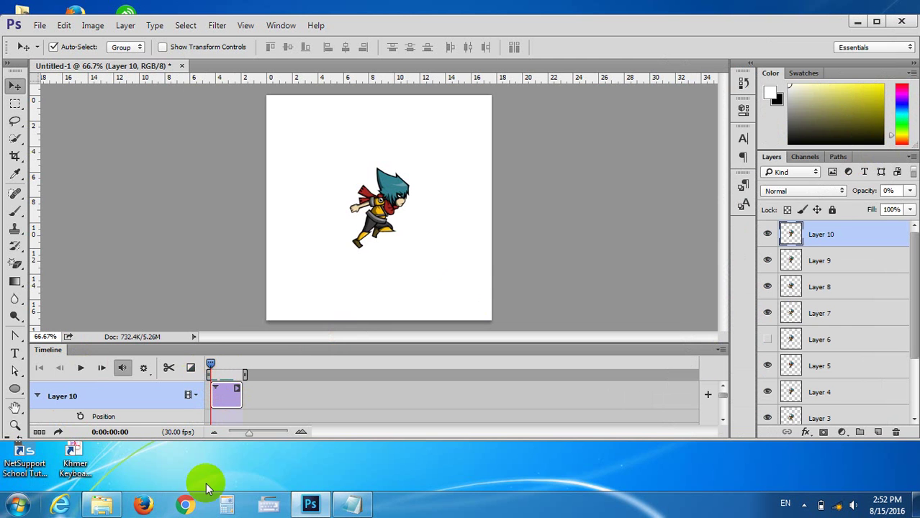
pyautogui.press('space')
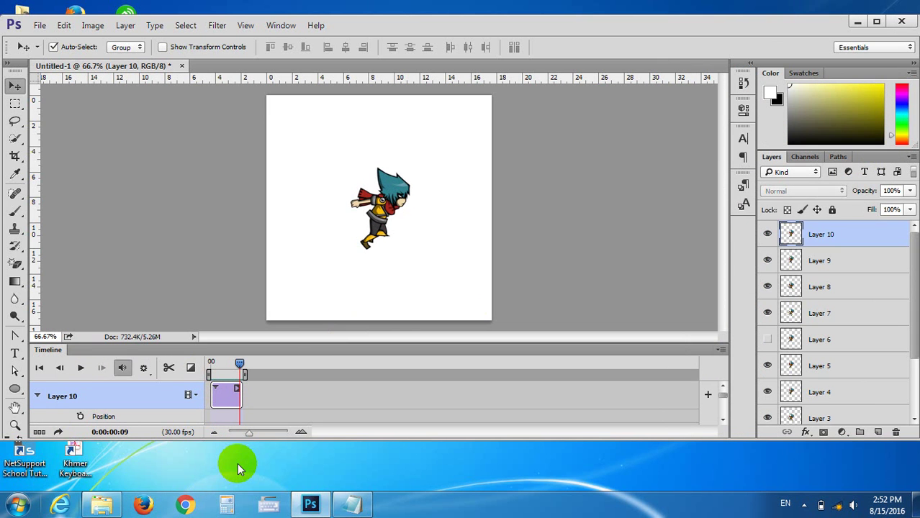
# Stop the video timeline playback
pyautogui.press('space')
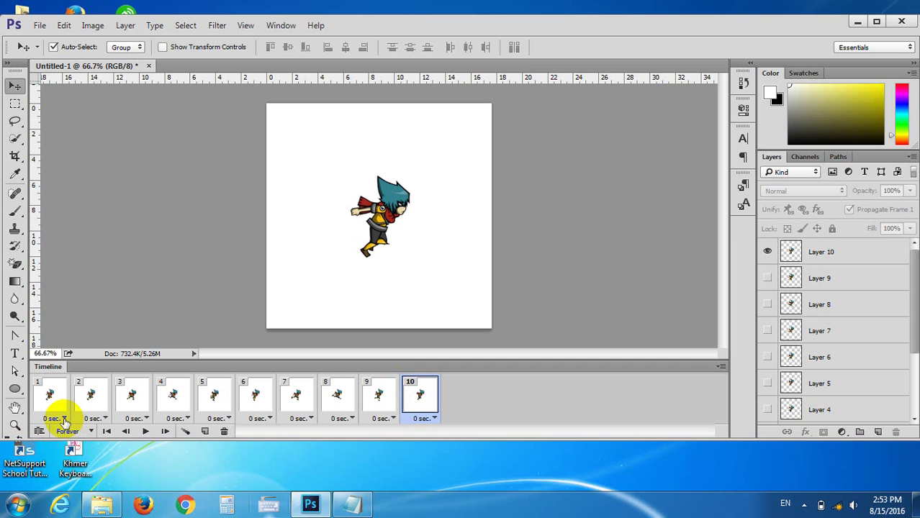
# Set frames 1–5 to a 0.1-second delay
pyautogui.click(64, 419)
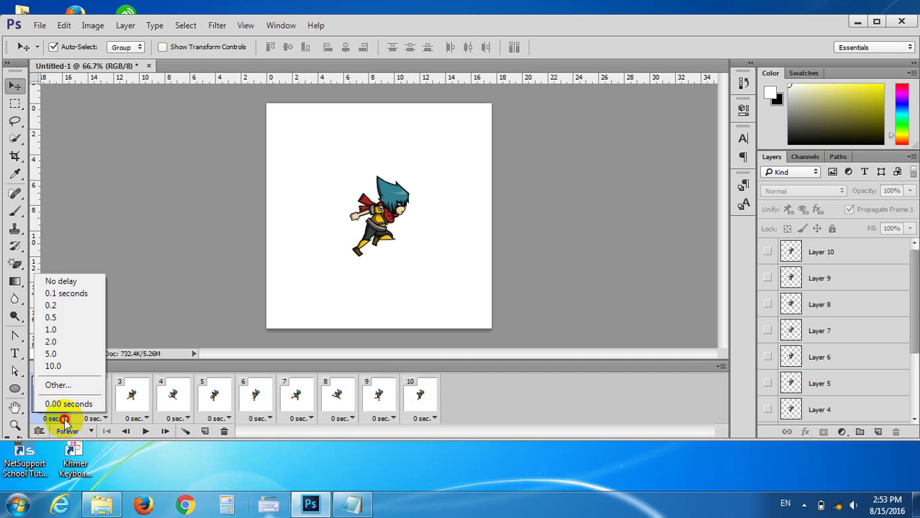
pyautogui.click(68, 295)
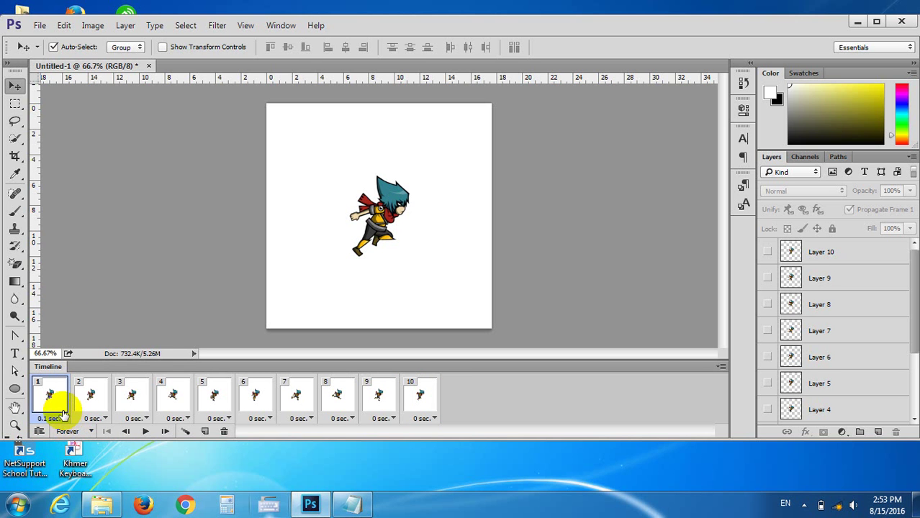
pyautogui.click(94, 419)
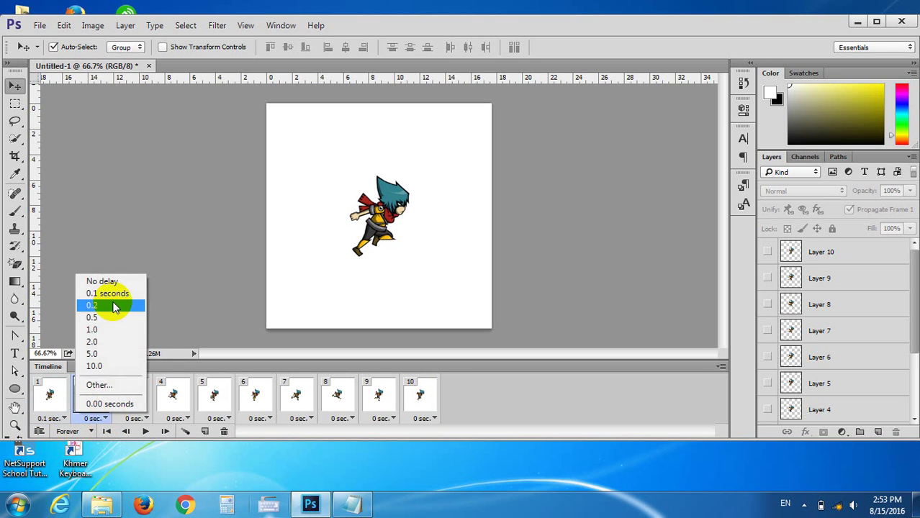
pyautogui.click(111, 294)
pyautogui.click(133, 419)
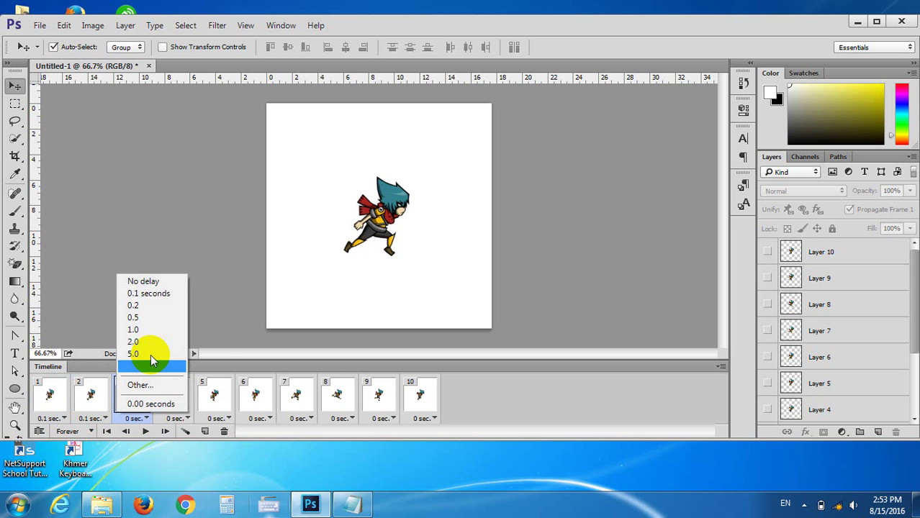
pyautogui.click(151, 294)
pyautogui.click(179, 419)
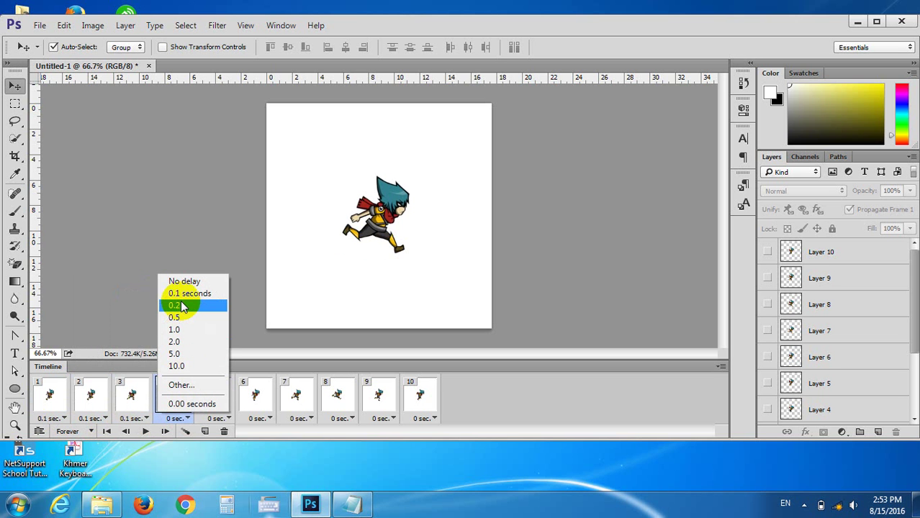
pyautogui.click(180, 293)
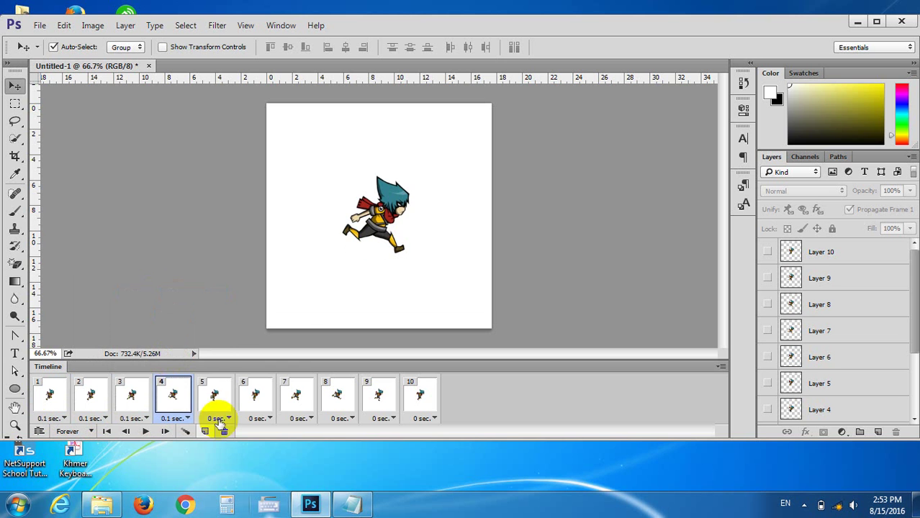
pyautogui.click(230, 418)
pyautogui.click(235, 294)
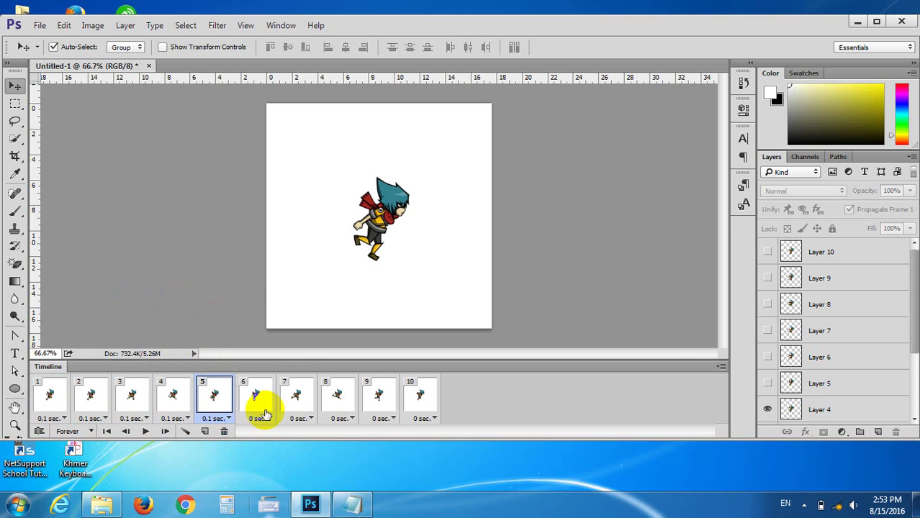
# Set frames 6–10 to a 0.1-second delay
pyautogui.click(268, 420)
pyautogui.click(267, 294)
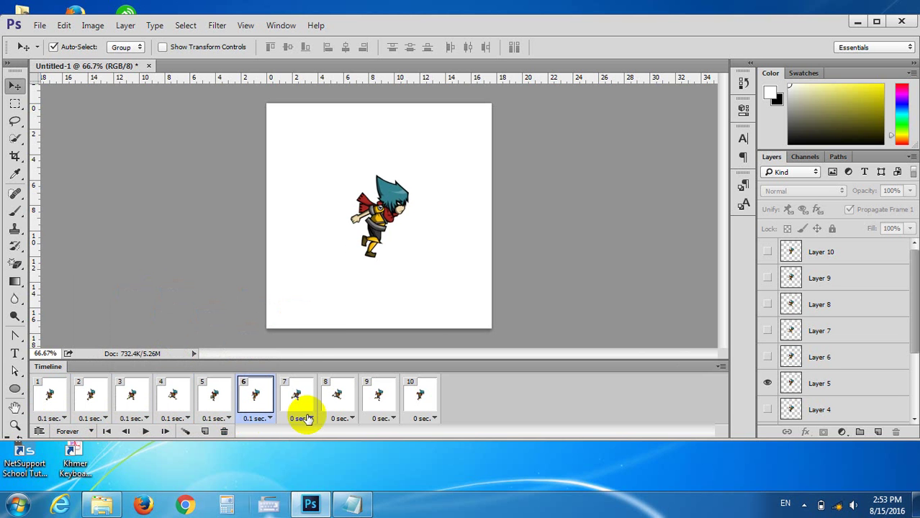
pyautogui.click(308, 419)
pyautogui.click(318, 293)
pyautogui.click(344, 419)
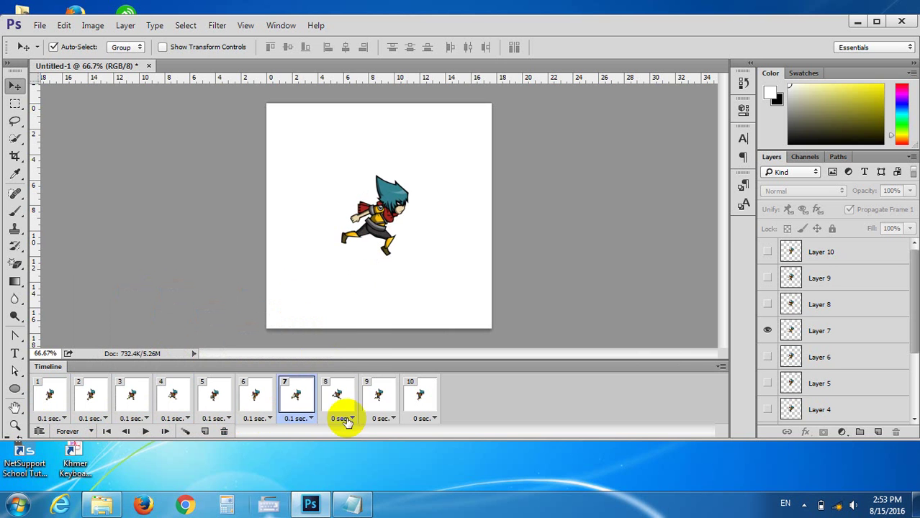
pyautogui.click(339, 294)
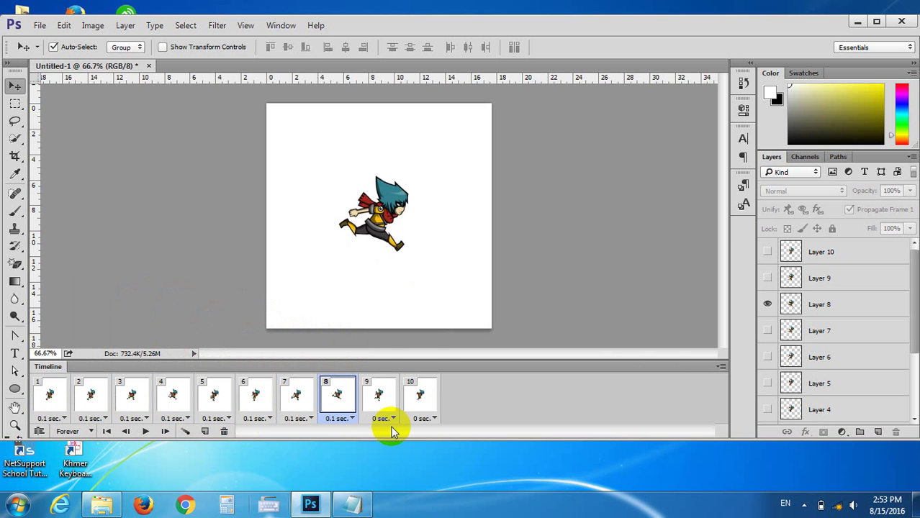
pyautogui.click(389, 418)
pyautogui.click(392, 294)
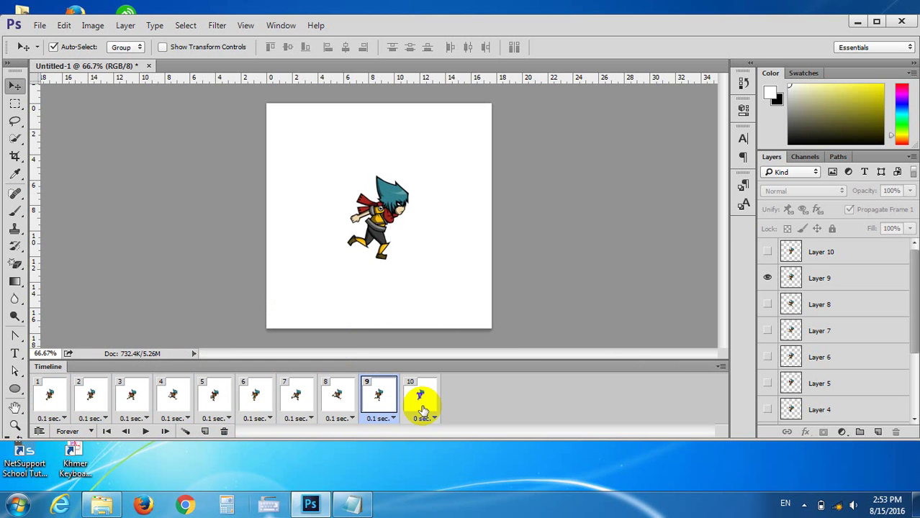
pyautogui.click(430, 419)
pyautogui.click(423, 294)
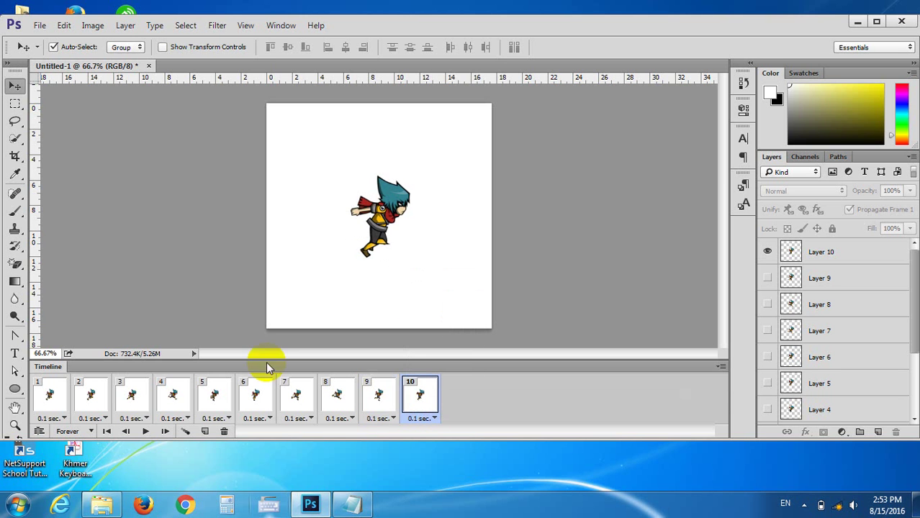
# Play the ten-frame running loop at 0.1 seconds per frame
pyautogui.click(146, 431)
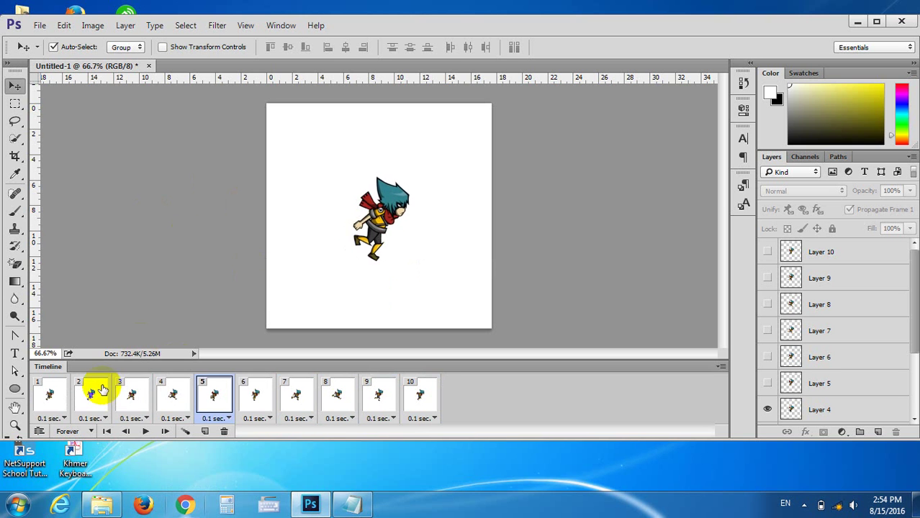
# Stop playback and set frames 1–5 to a 0.5-second delay
pyautogui.press('space')
pyautogui.click(57, 419)
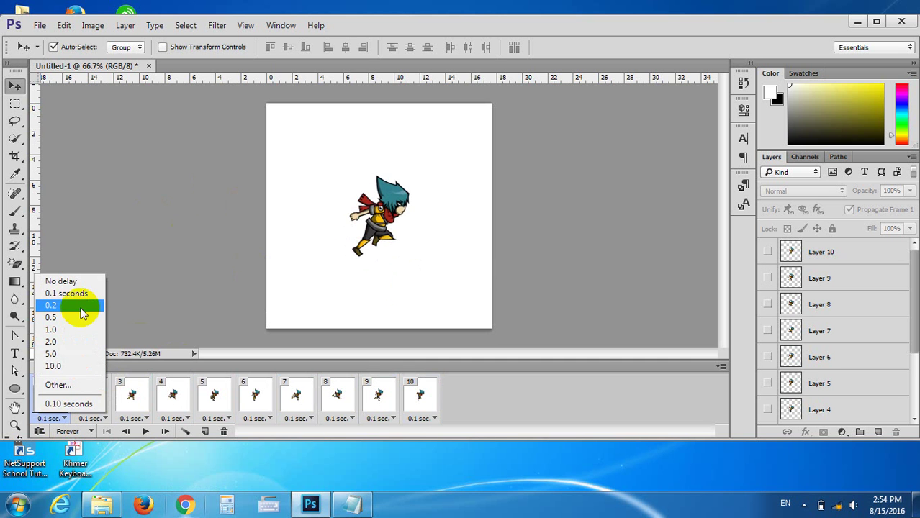
pyautogui.click(79, 318)
pyautogui.click(92, 401)
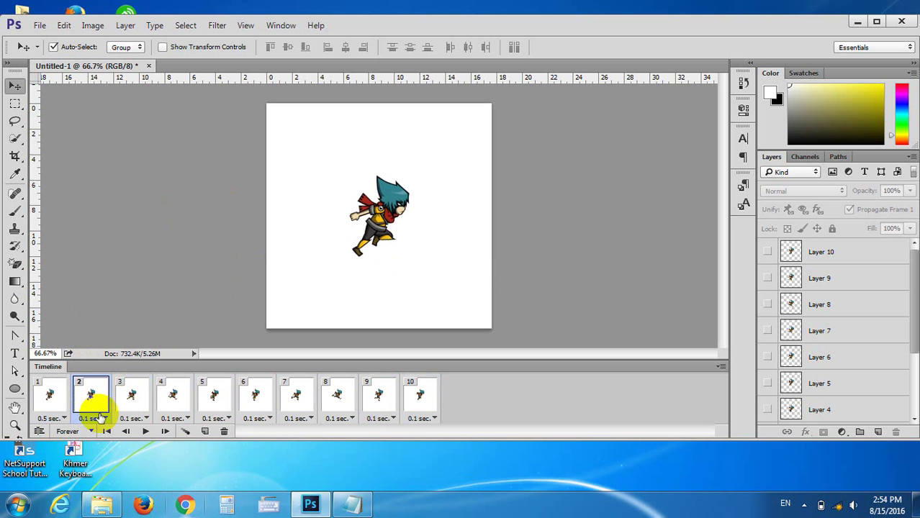
pyautogui.click(98, 419)
pyautogui.click(115, 319)
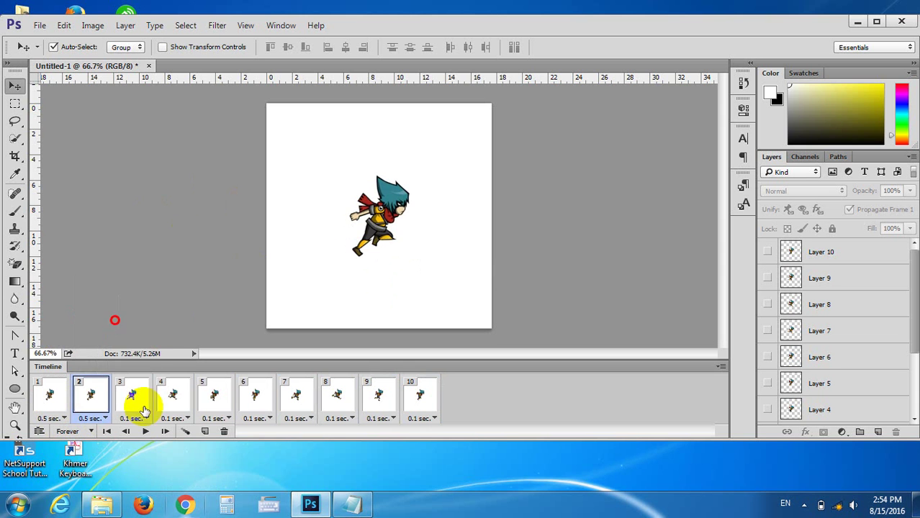
pyautogui.click(148, 419)
pyautogui.click(164, 327)
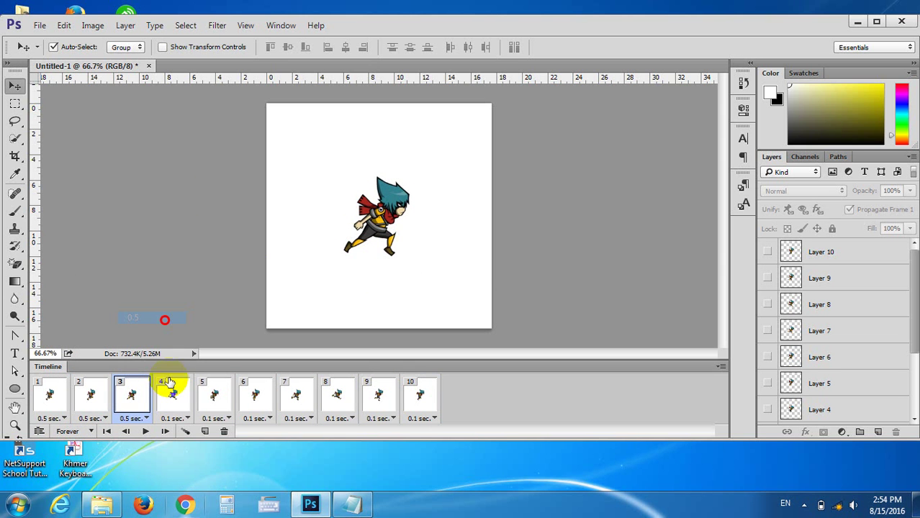
pyautogui.click(181, 419)
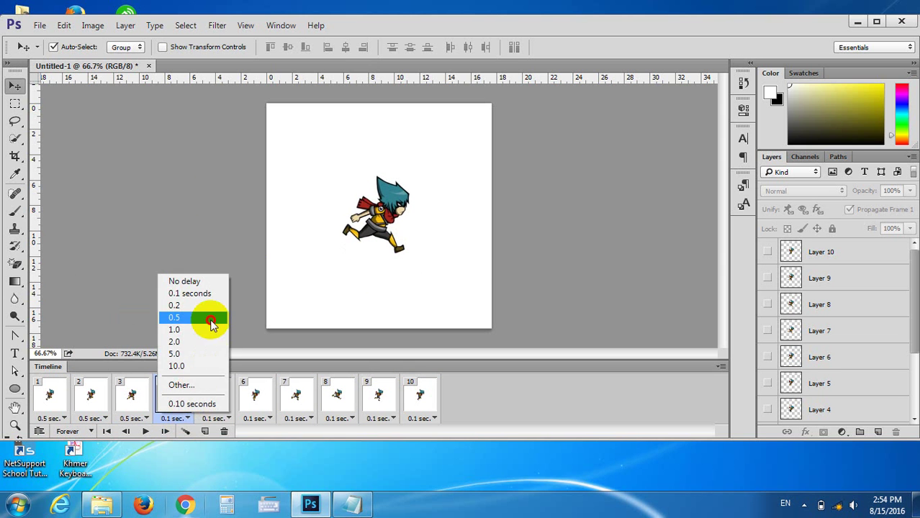
pyautogui.click(212, 319)
pyautogui.click(223, 418)
pyautogui.click(251, 319)
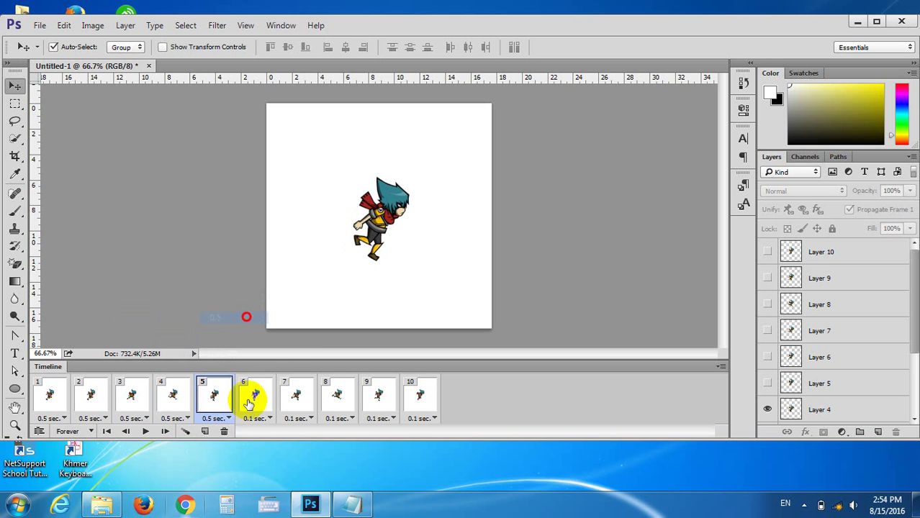
# Set frames 6–10 to a 0.5-second delay and return to frame 1
pyautogui.click(268, 420)
pyautogui.click(284, 320)
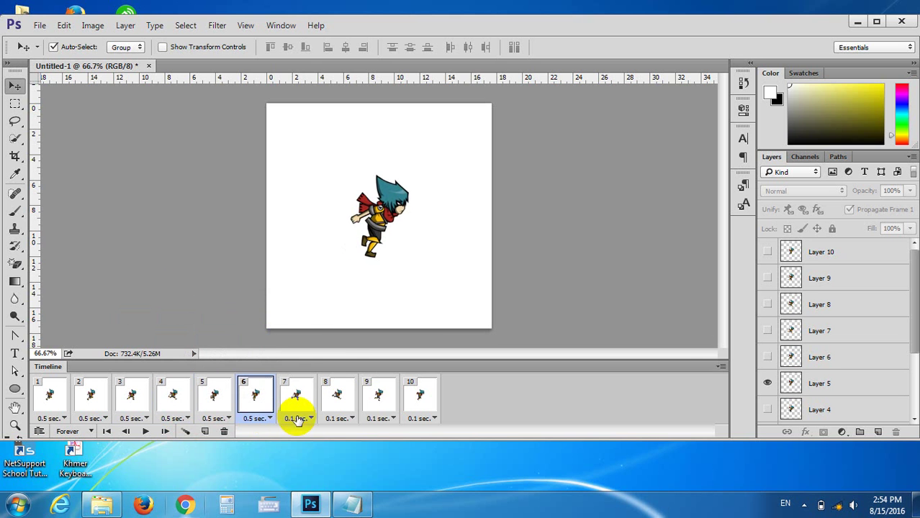
pyautogui.click(306, 419)
pyautogui.click(309, 320)
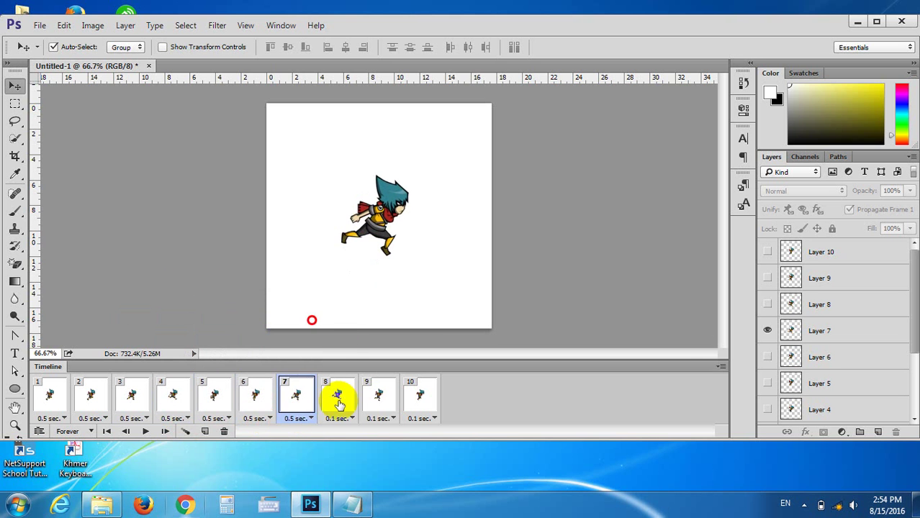
pyautogui.click(349, 420)
pyautogui.click(349, 420)
pyautogui.click(349, 319)
pyautogui.click(381, 418)
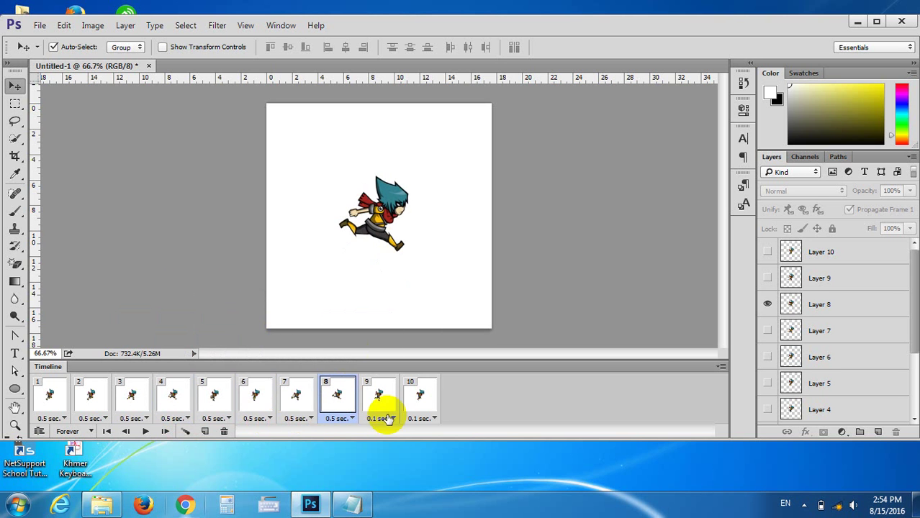
pyautogui.click(380, 317)
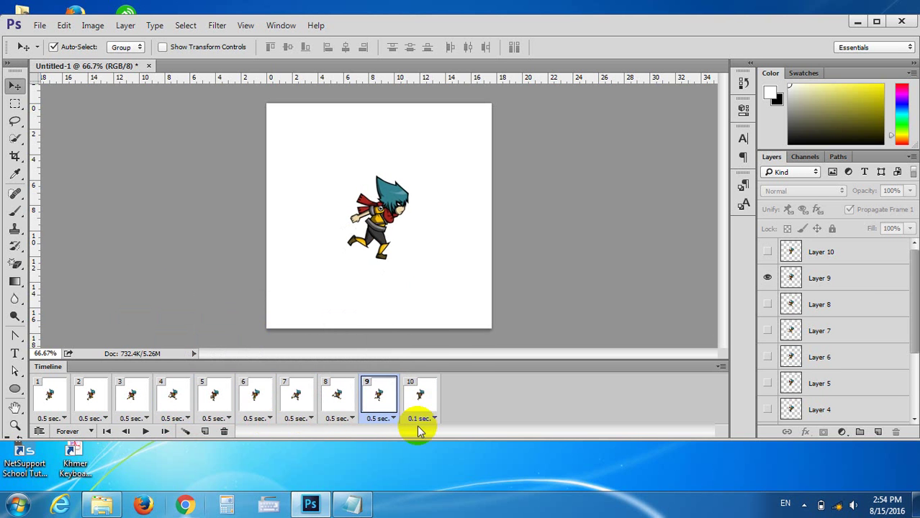
pyautogui.click(431, 418)
pyautogui.click(450, 318)
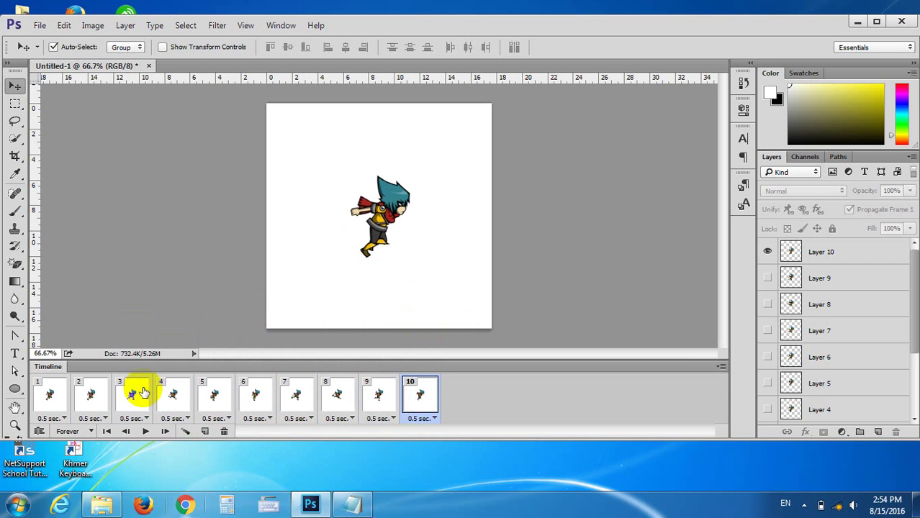
pyautogui.click(66, 398)
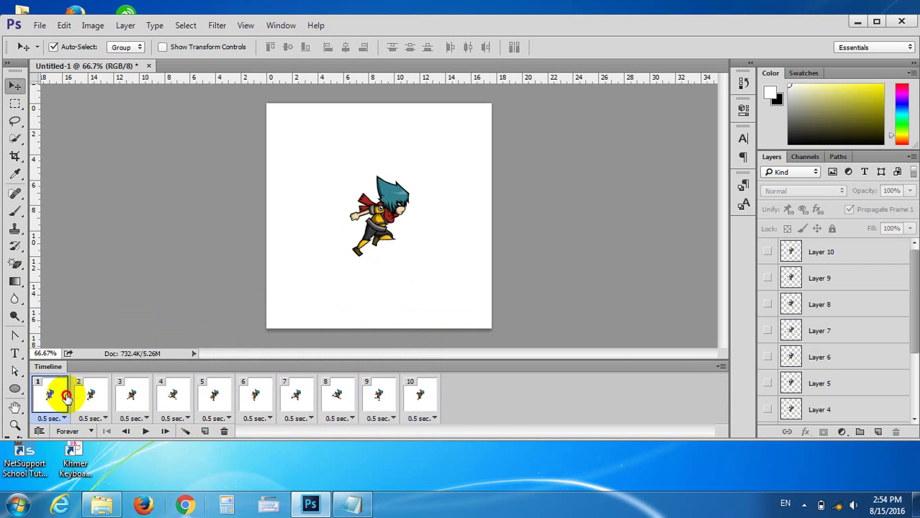
# Preview the running loop at the slower 0.5 seconds per frame
pyautogui.click(146, 432)
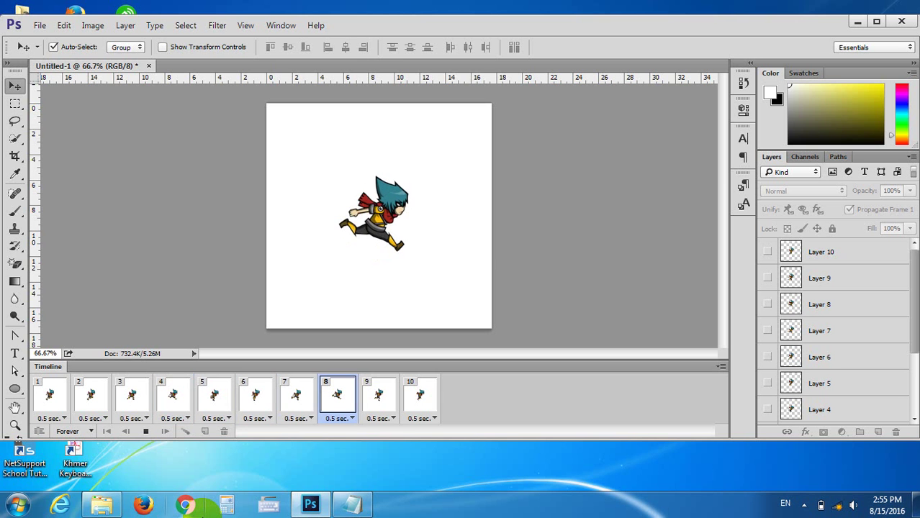
# Stop playback and set all ten frames to No delay (0 sec.)
pyautogui.click(56, 396)
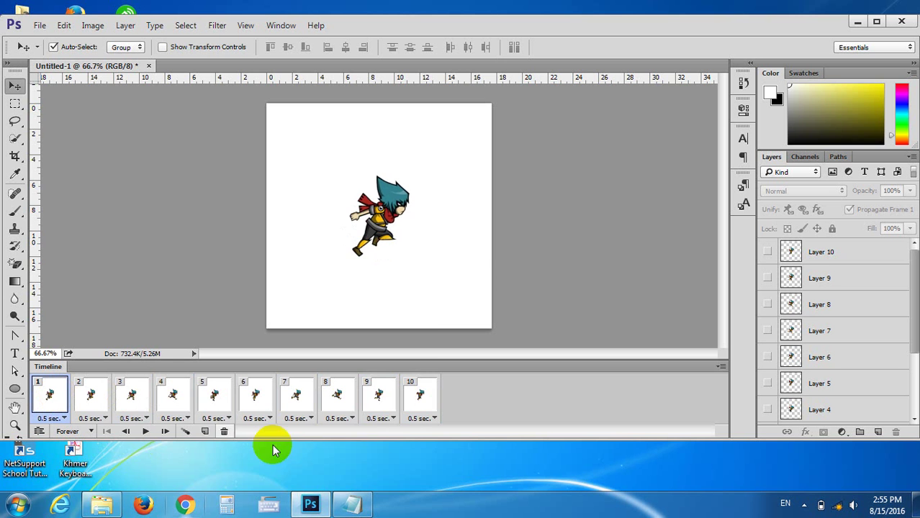
pyautogui.keyDown('shift'); pyautogui.click(417, 400); pyautogui.keyUp('shift')
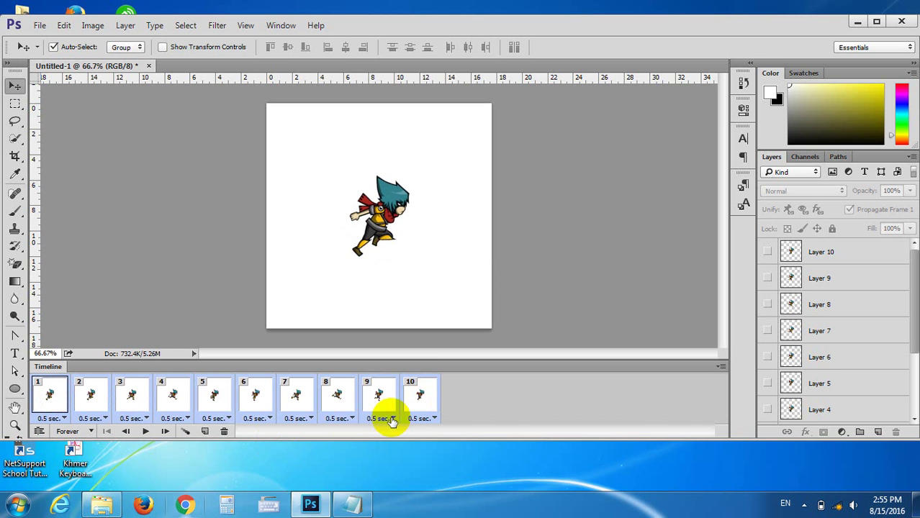
pyautogui.click(392, 419)
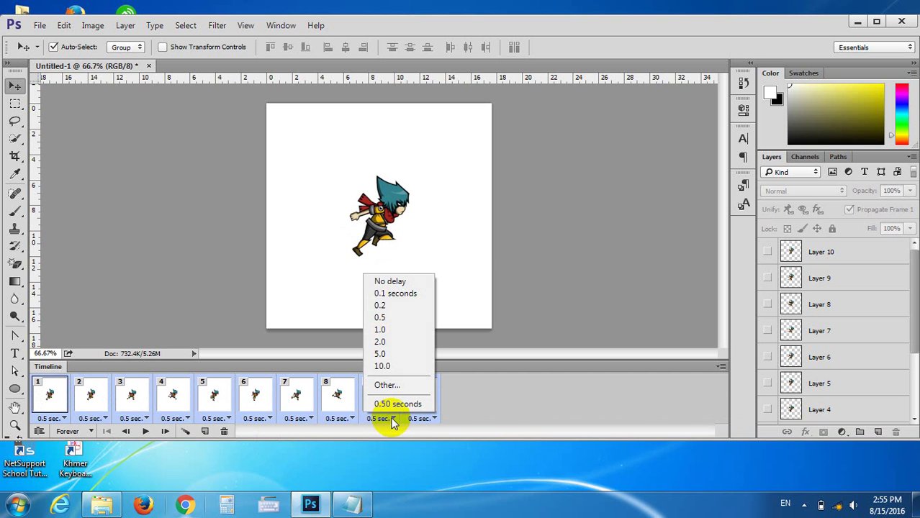
pyautogui.click(390, 281)
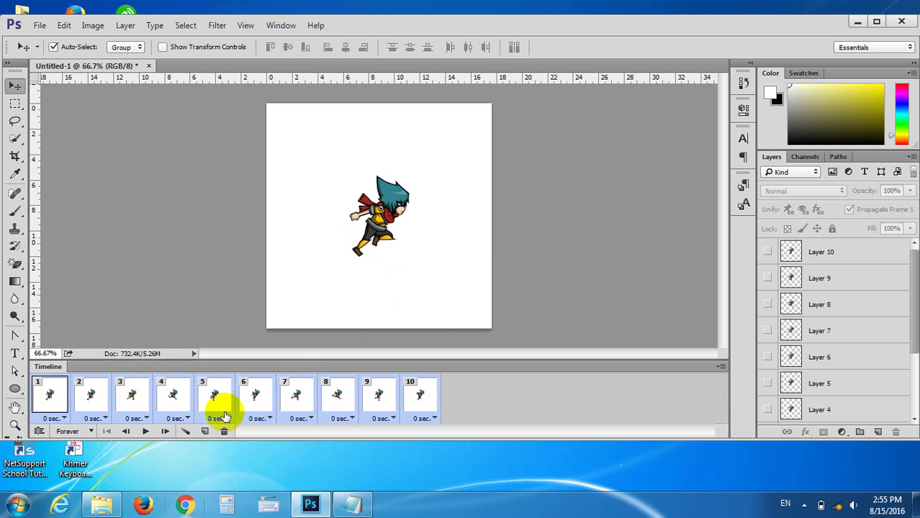
# Preview the no-delay animation, stop it, and maximize the Photoshop window
pyautogui.click(145, 431)
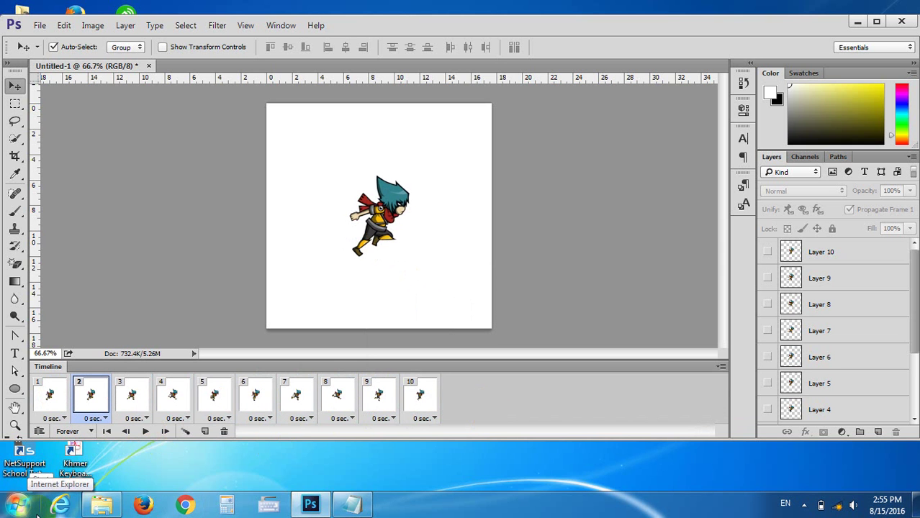
pyautogui.press('space')
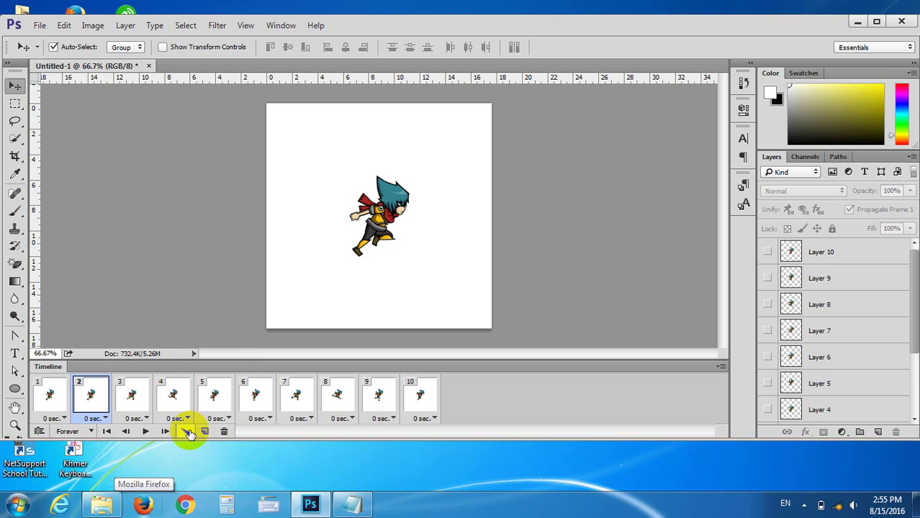
pyautogui.click(878, 21)
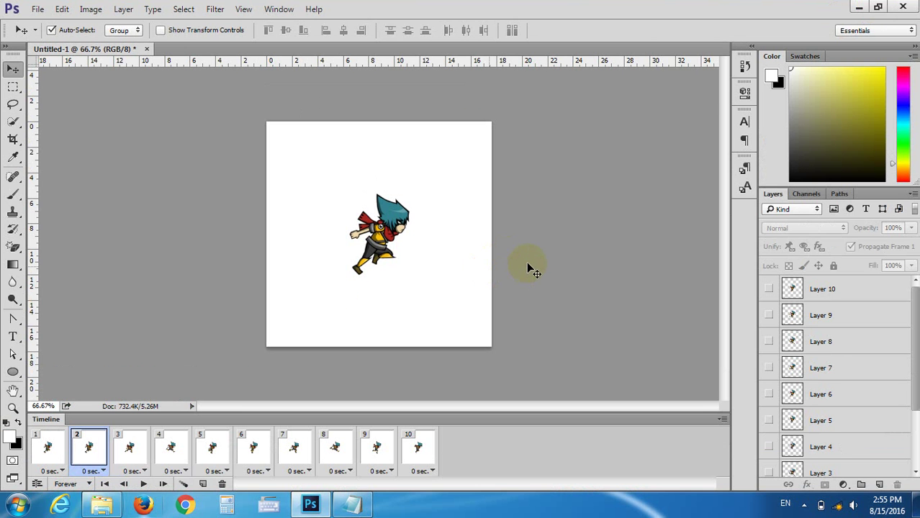
pyautogui.click(101, 504)
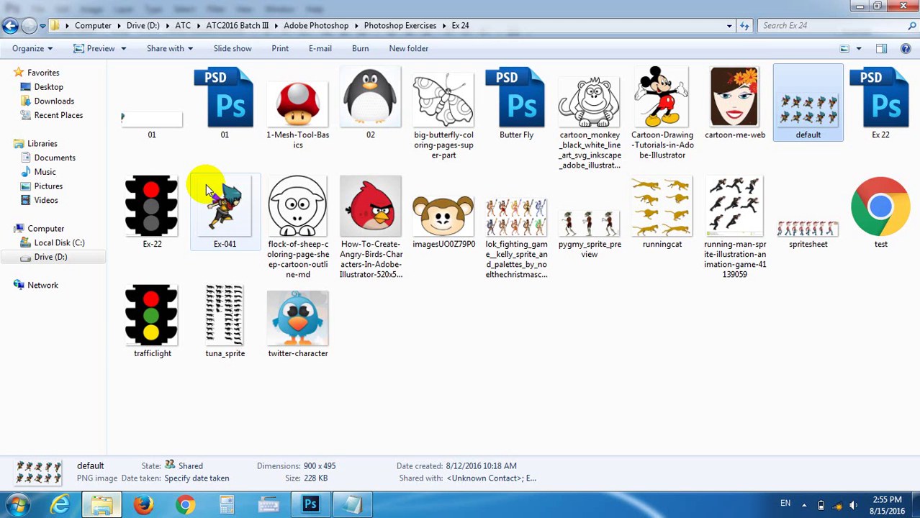
pyautogui.click(563, 307)
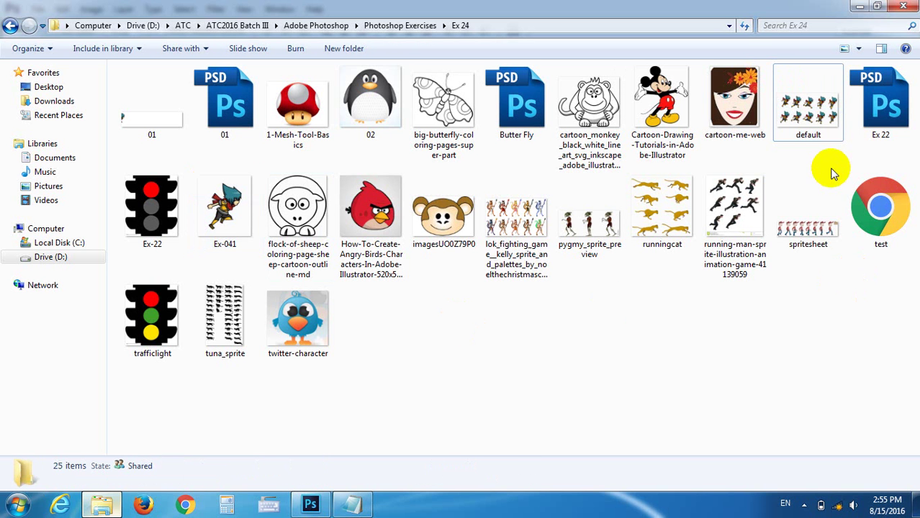
pyautogui.click(859, 6)
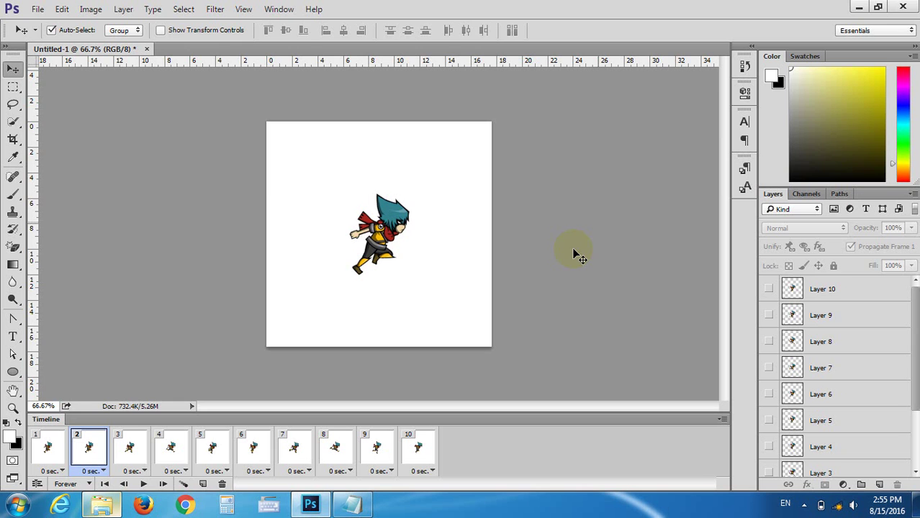
# Open the File menu to reach Save for Web
pyautogui.click(29, 10)
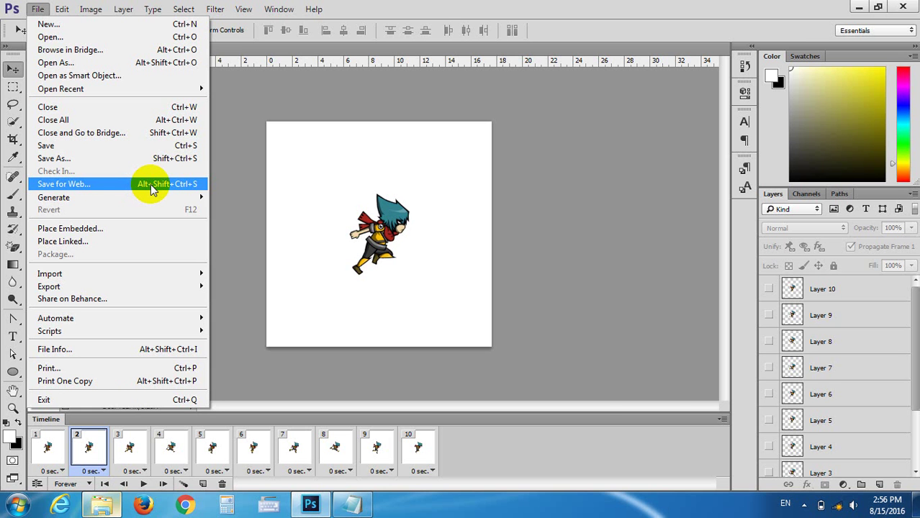
# Export with Save for Web, keeping GIF as the output format
pyautogui.click(151, 185)
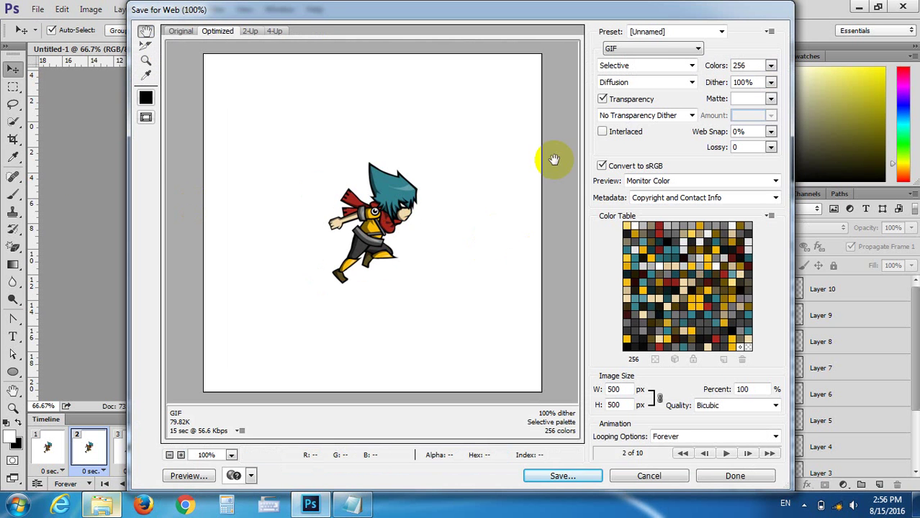
pyautogui.click(650, 49)
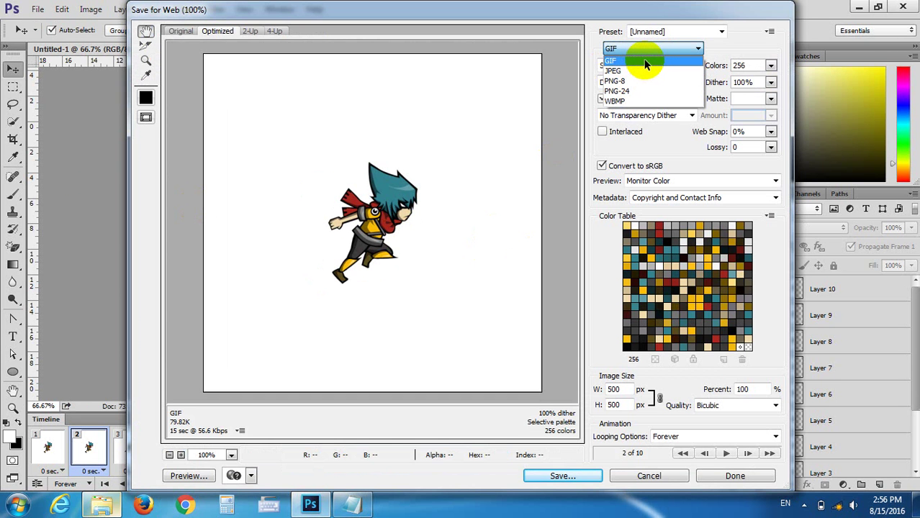
pyautogui.click(645, 64)
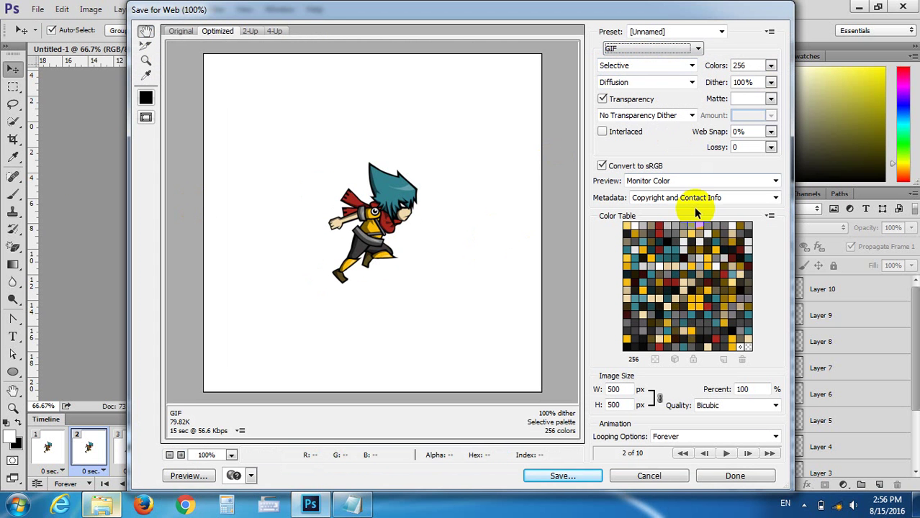
pyautogui.click(587, 477)
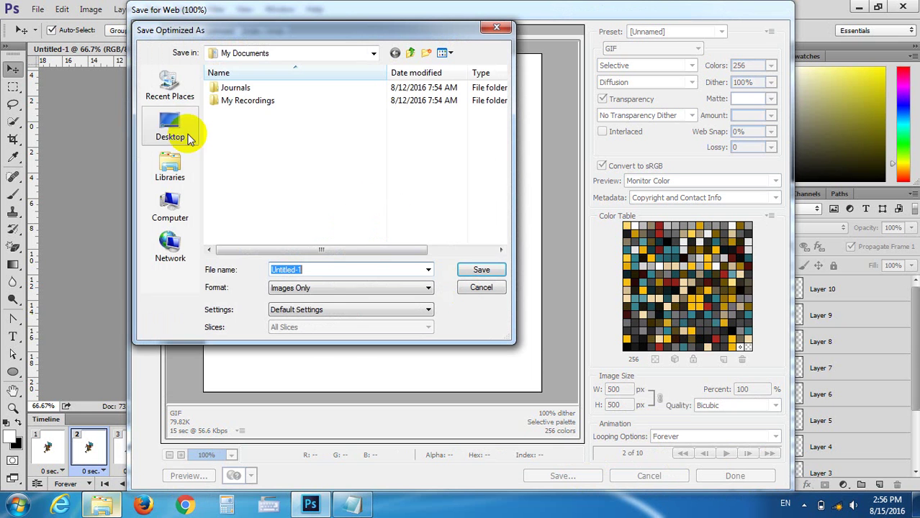
# Save the GIF as test001 on the Desktop
pyautogui.click(194, 137)
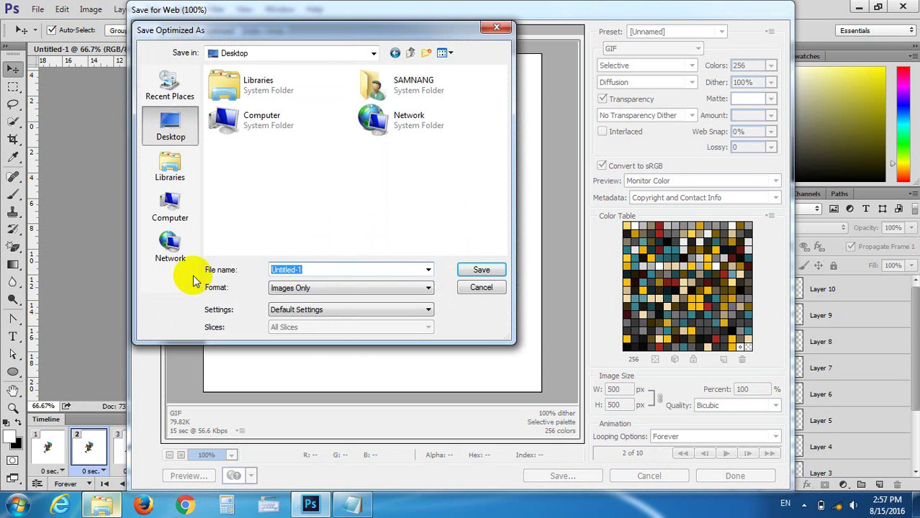
pyautogui.write('t')
pyautogui.press('BackSpace')
pyautogui.write('t')
pyautogui.write('est')
pyautogui.press('BackSpace')
pyautogui.write('t')
pyautogui.write('001')
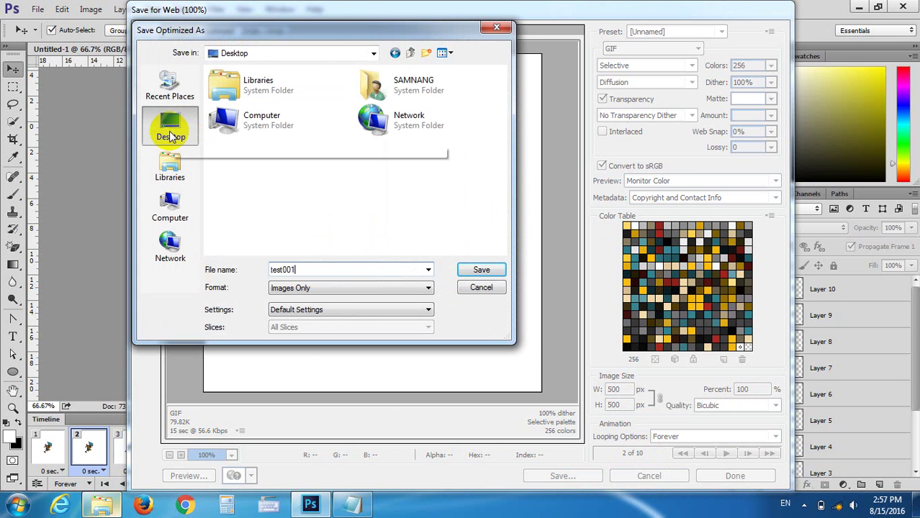
pyautogui.click(470, 267)
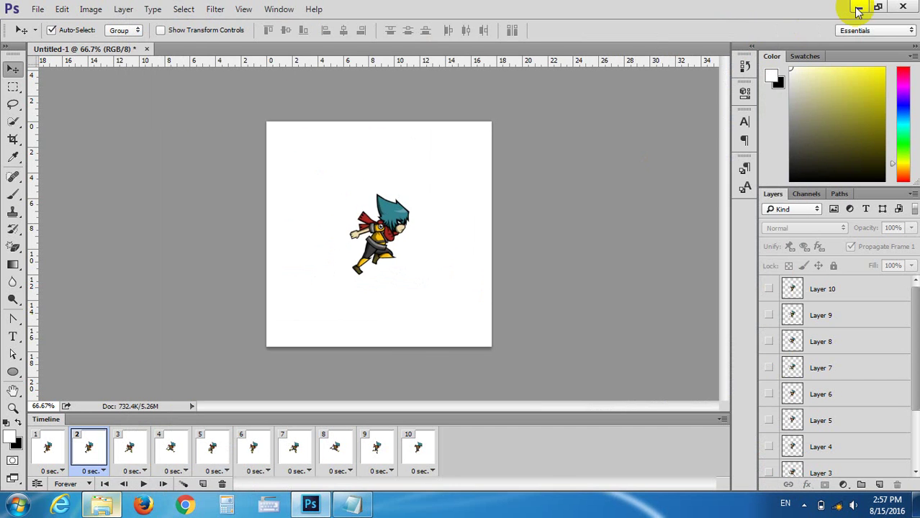
# Minimize Photoshop and check test001's Properties, confirming an 80.8 KB GIF on the Desktop
pyautogui.click(854, 8)
pyautogui.click(128, 108)
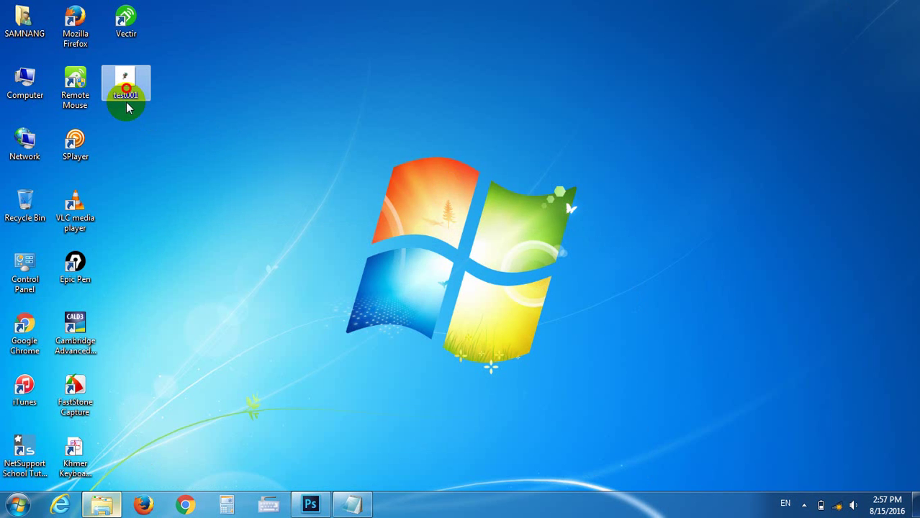
pyautogui.rightClick(127, 85)
pyautogui.click(240, 391)
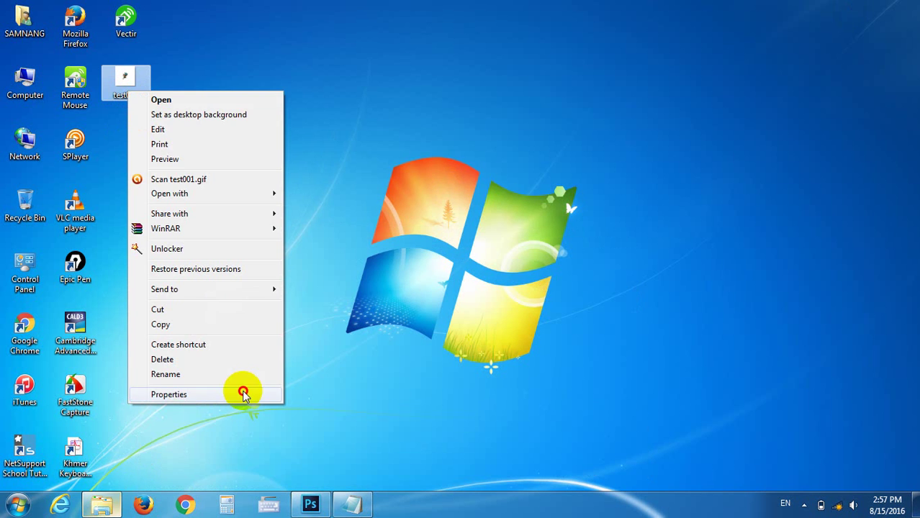
pyautogui.moveTo(244, 180); pyautogui.dragTo(232, 179)
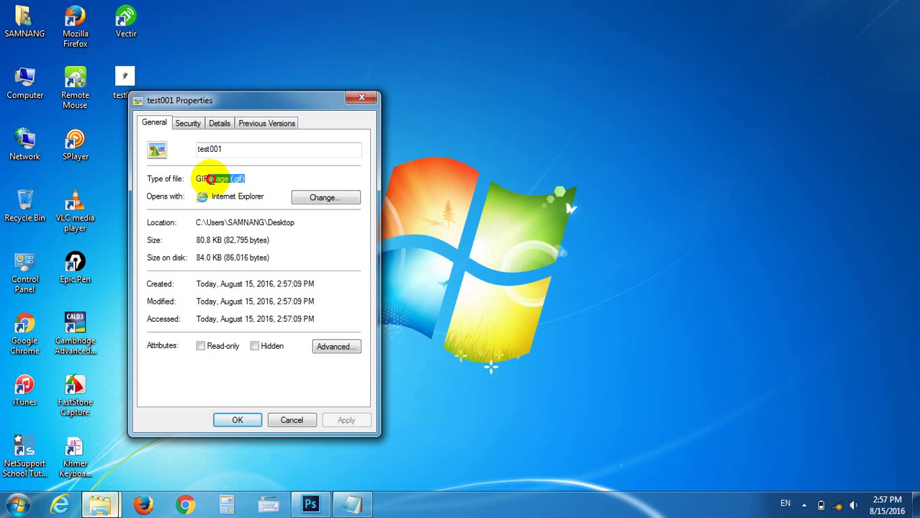
pyautogui.click(156, 322)
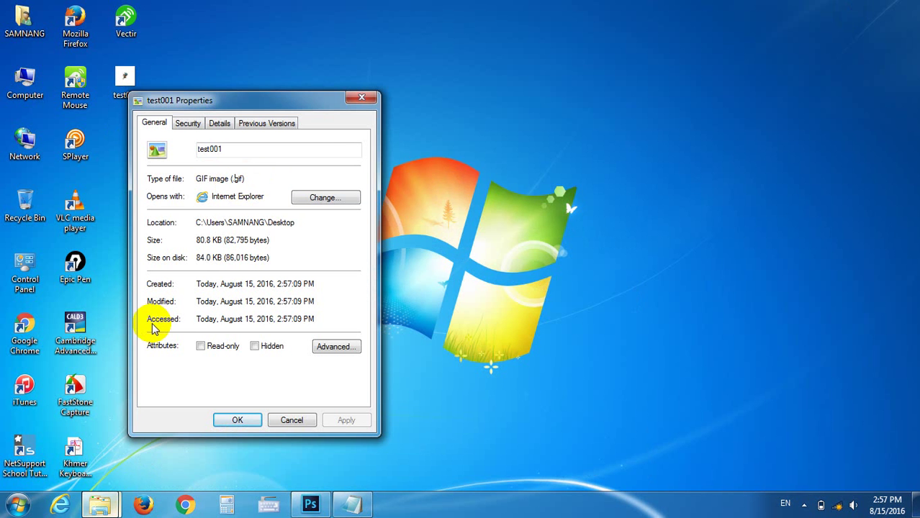
pyautogui.click(243, 179)
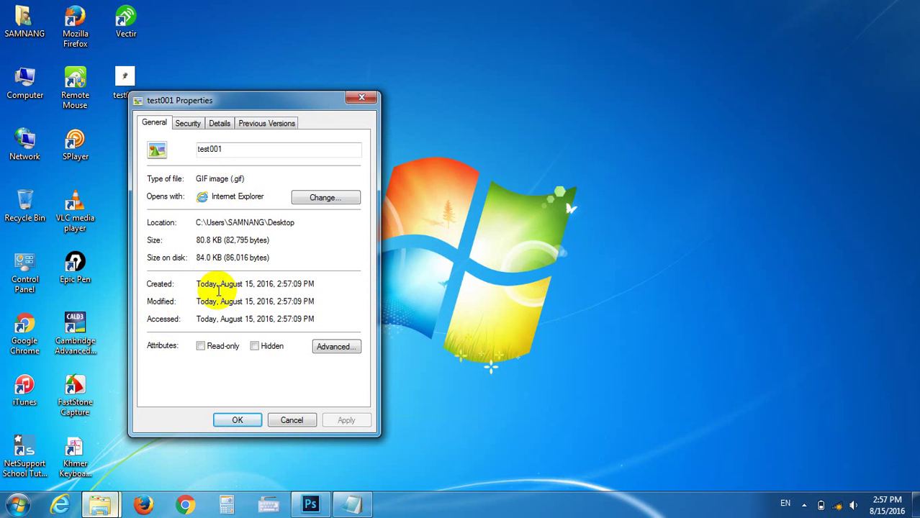
pyautogui.click(361, 98)
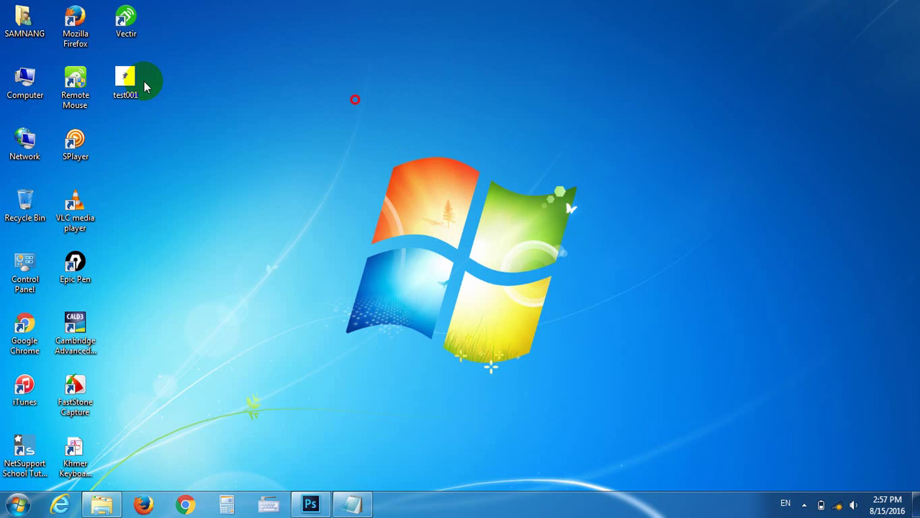
pyautogui.rightClick(99, 85)
pyautogui.click(175, 64)
pyautogui.rightClick(126, 84)
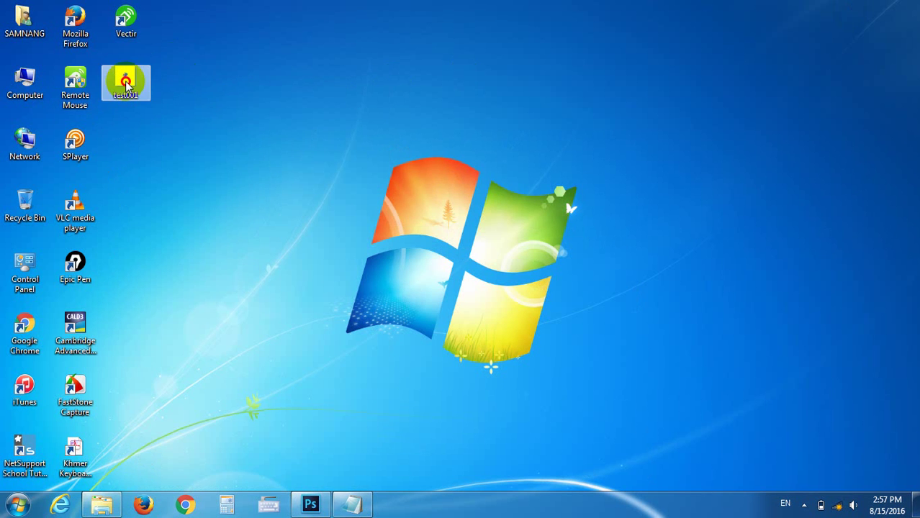
pyautogui.click(234, 185)
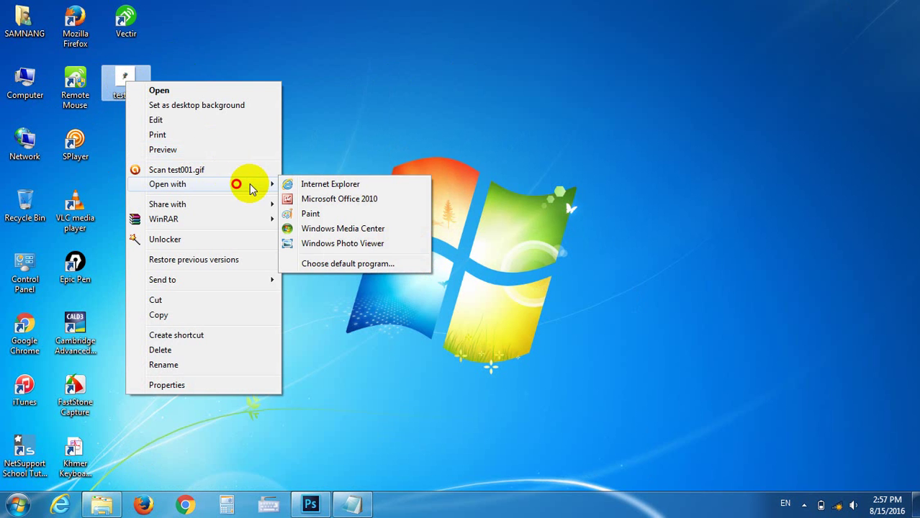
pyautogui.click(326, 250)
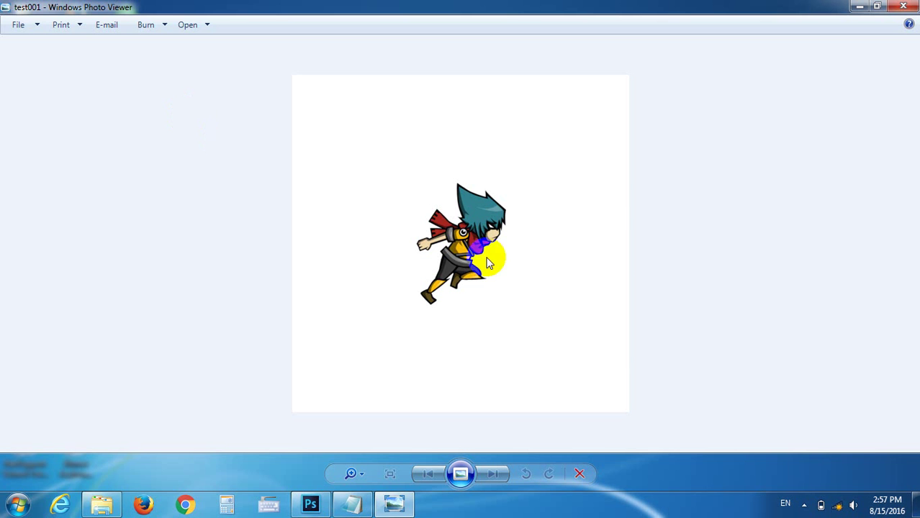
pyautogui.click(903, 7)
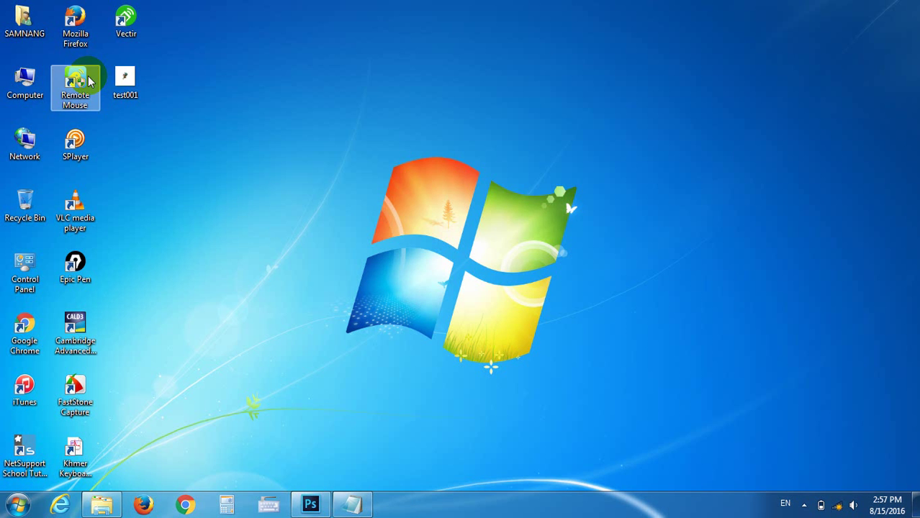
# Show the Open with program list for test001 on the desktop
pyautogui.rightClick(109, 80)
pyautogui.moveTo(150, 178)
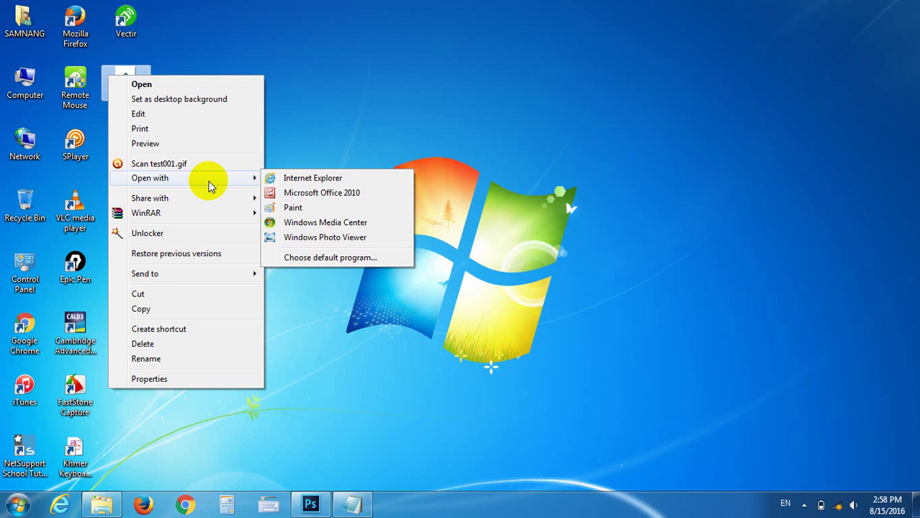
# Play test001.gif in Internet Explorer, dismiss the default-browser bar, then close the browser
pyautogui.click(271, 179)
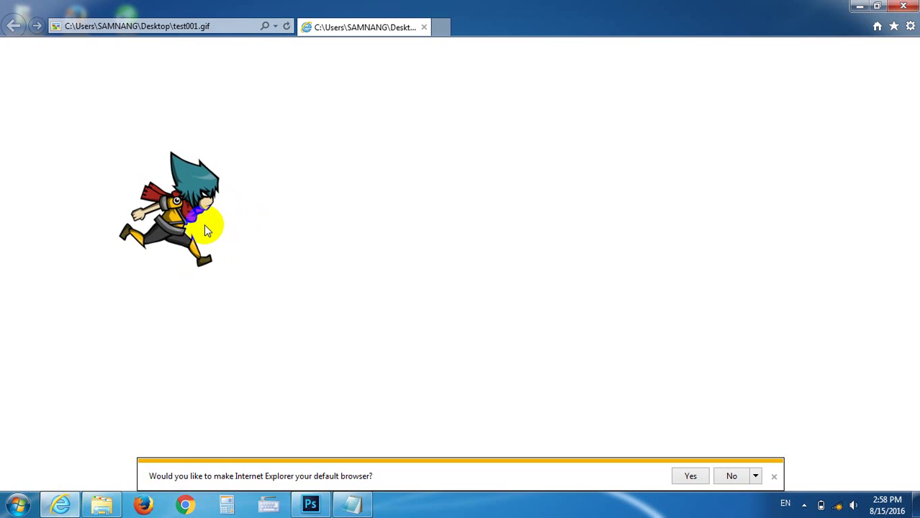
pyautogui.click(776, 477)
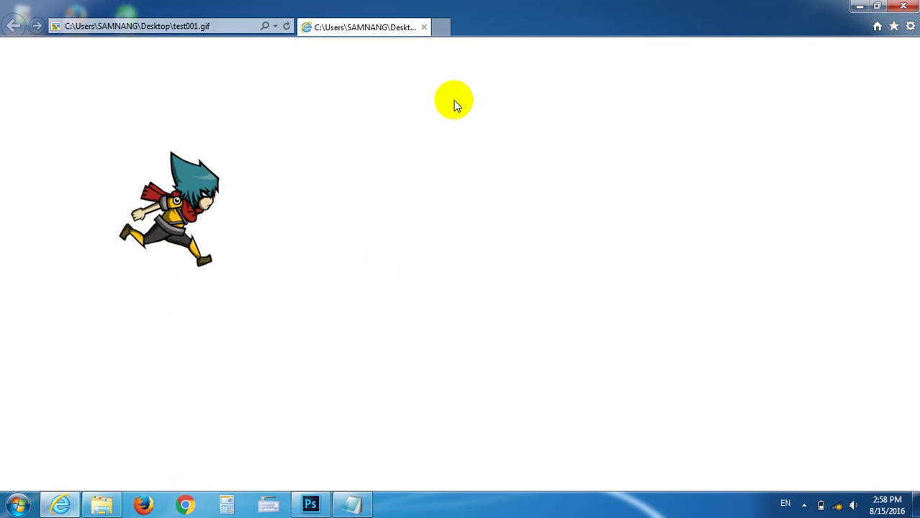
pyautogui.click(904, 5)
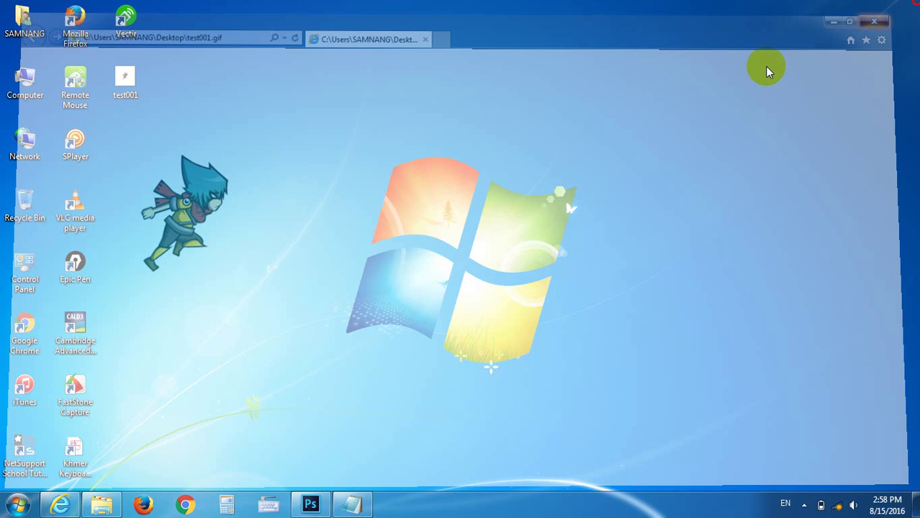
# Restore Photoshop and select Layer 10, then Layer 1, in the Layers panel
pyautogui.click(311, 504)
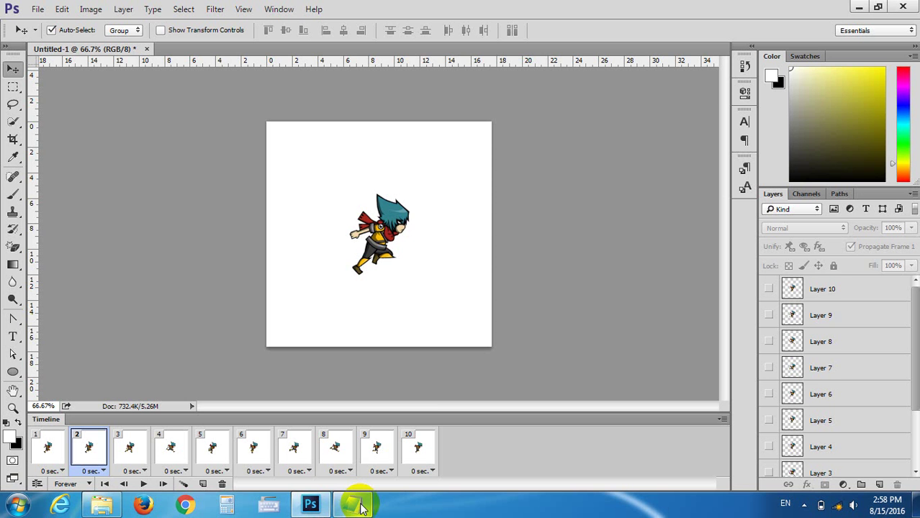
pyautogui.click(817, 289)
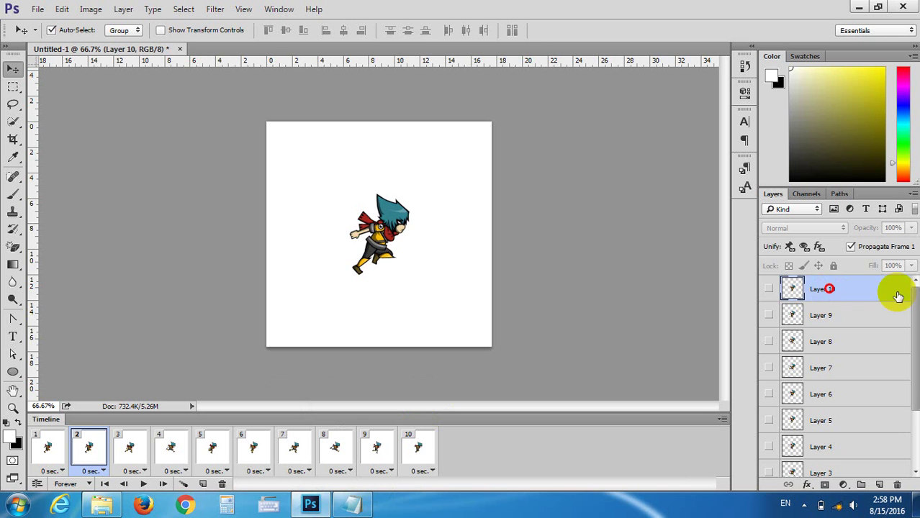
pyautogui.moveTo(916, 317); pyautogui.dragTo(914, 398)
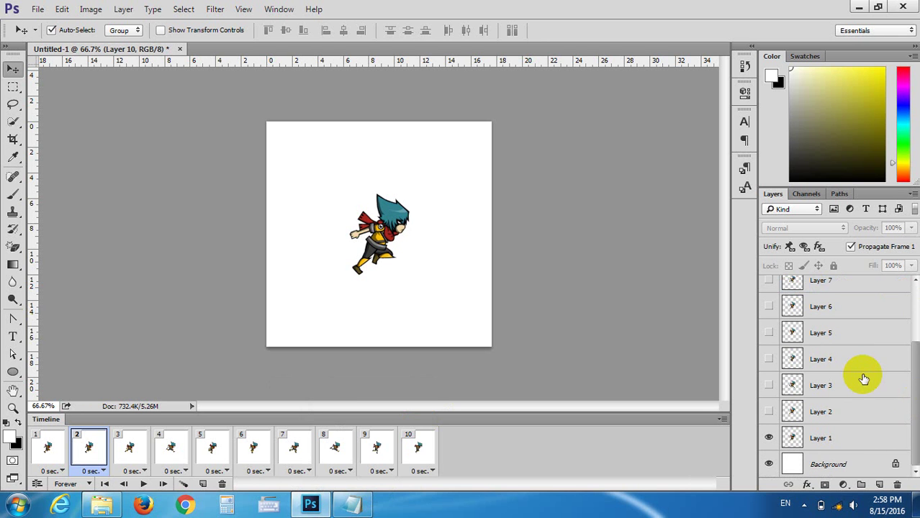
pyautogui.click(835, 446)
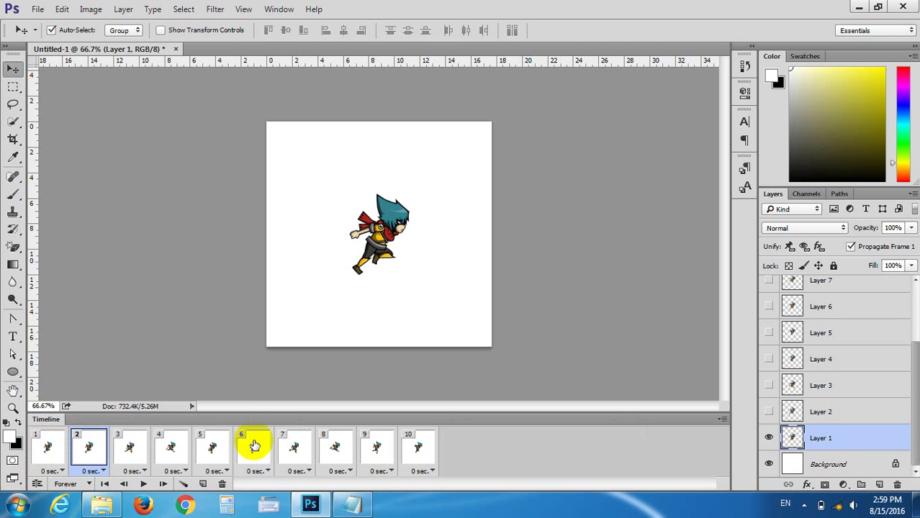
# Open frame 1's Set Frame Delay dialog through Other..., leaving the delay at 0 seconds
pyautogui.click(61, 472)
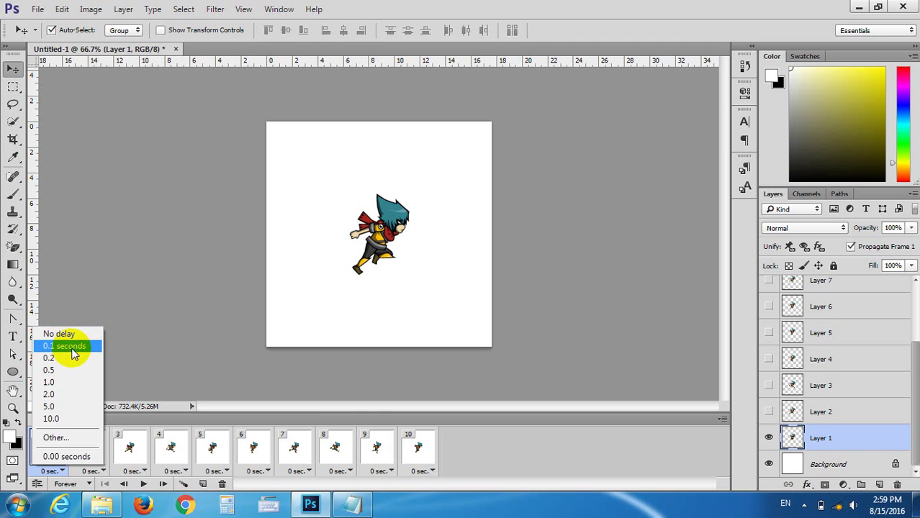
pyautogui.click(70, 437)
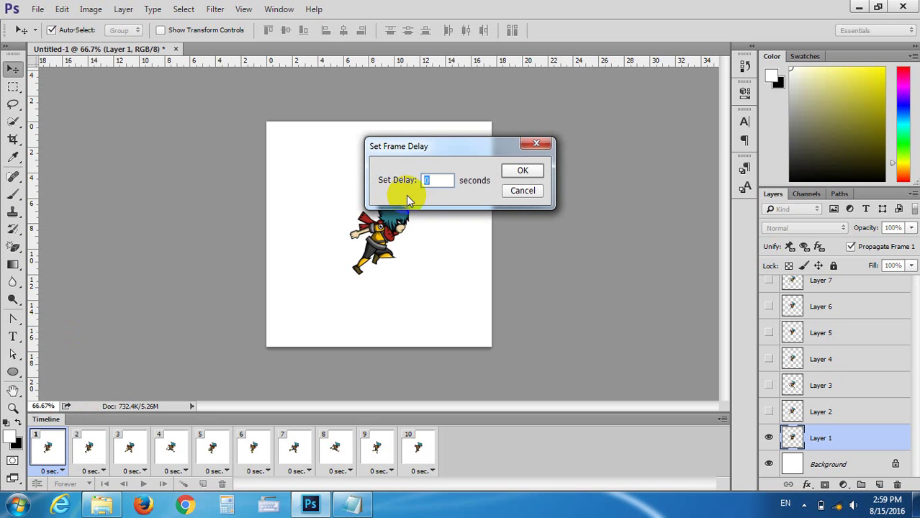
pyautogui.click(402, 172)
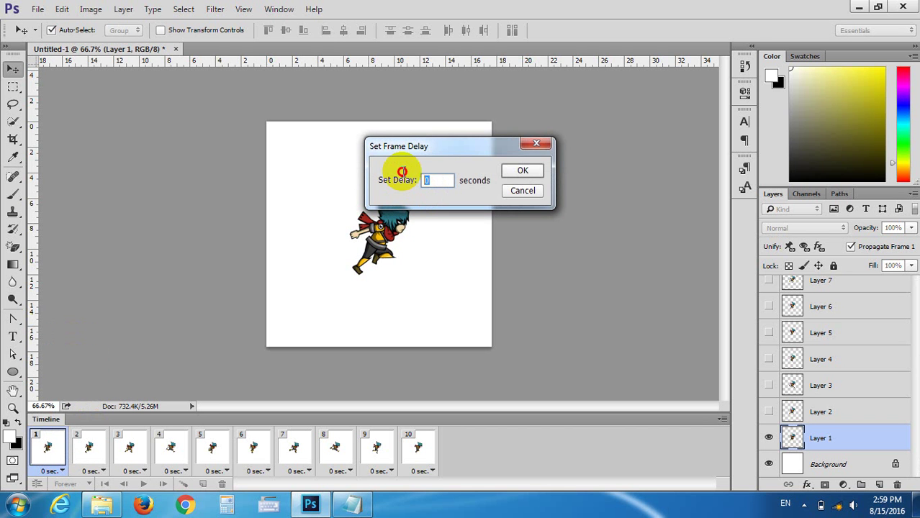
pyautogui.click(536, 144)
pyautogui.click(56, 470)
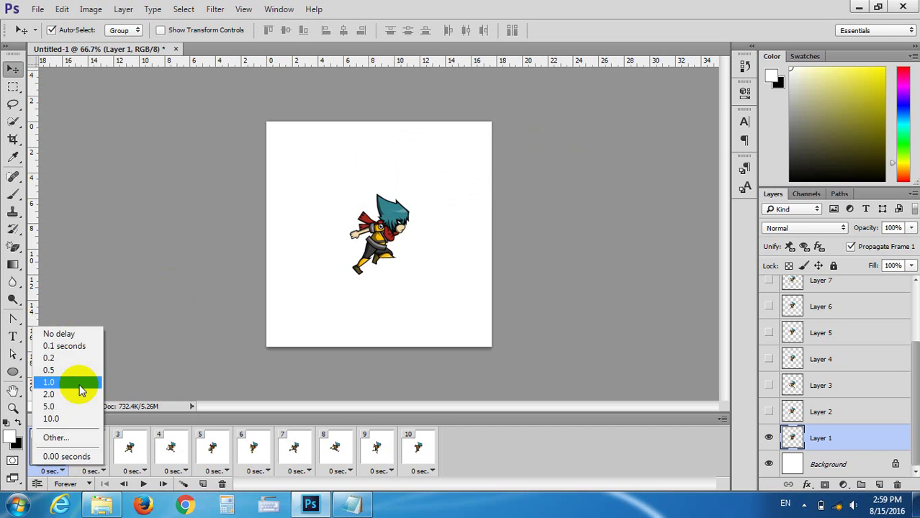
pyautogui.click(64, 438)
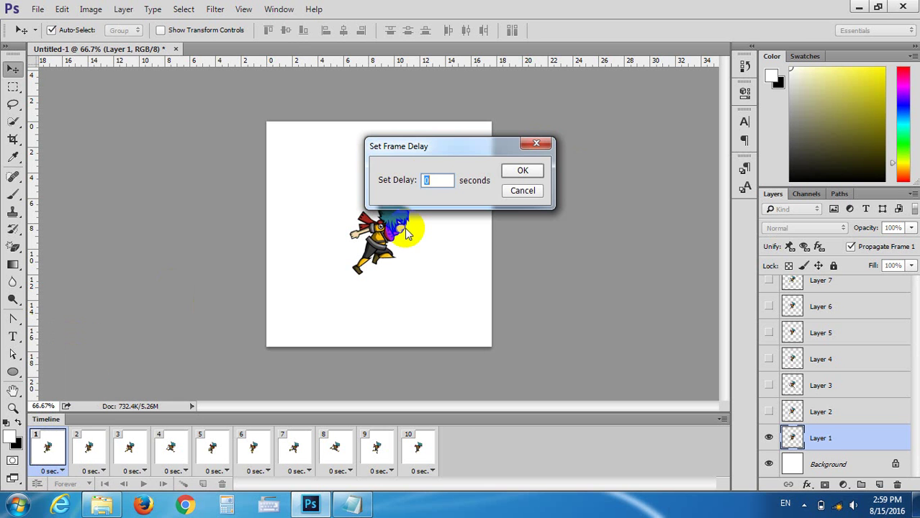
pyautogui.click(408, 182)
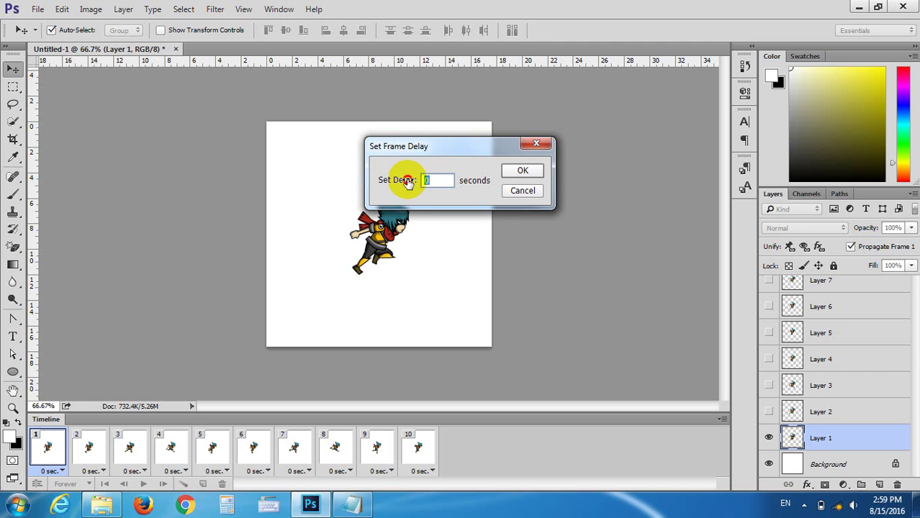
# Close the frame delay dialog unchanged and delete Layers 1–10, keeping only Background
pyautogui.click(536, 143)
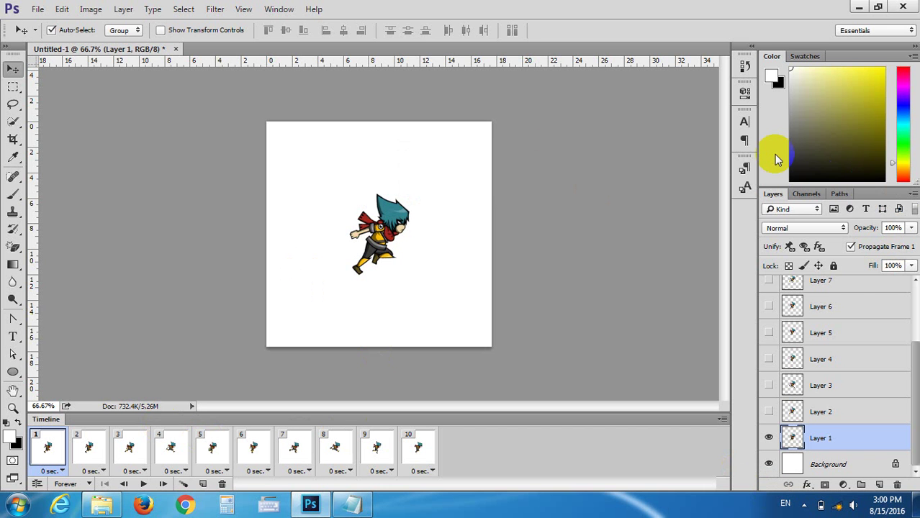
pyautogui.moveTo(769, 186); pyautogui.dragTo(770, 46)
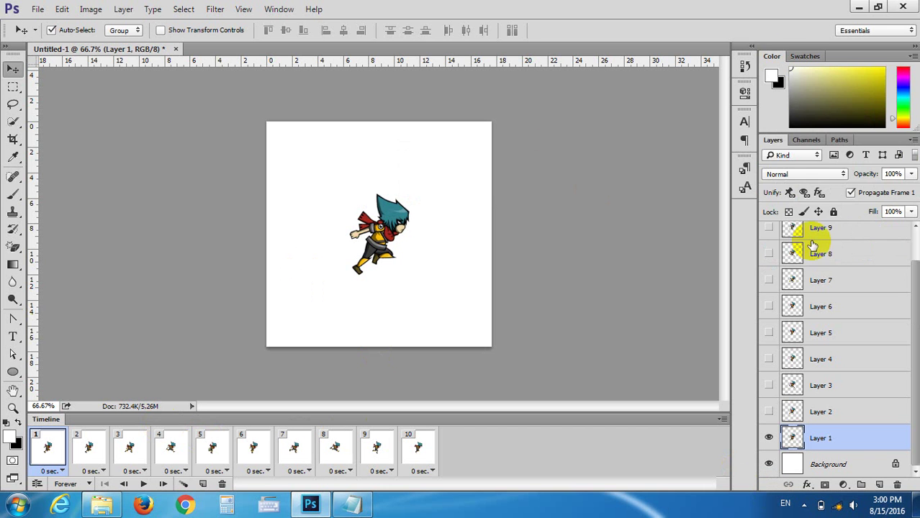
pyautogui.click(819, 232)
pyautogui.moveTo(914, 283); pyautogui.dragTo(915, 245)
pyautogui.click(863, 232)
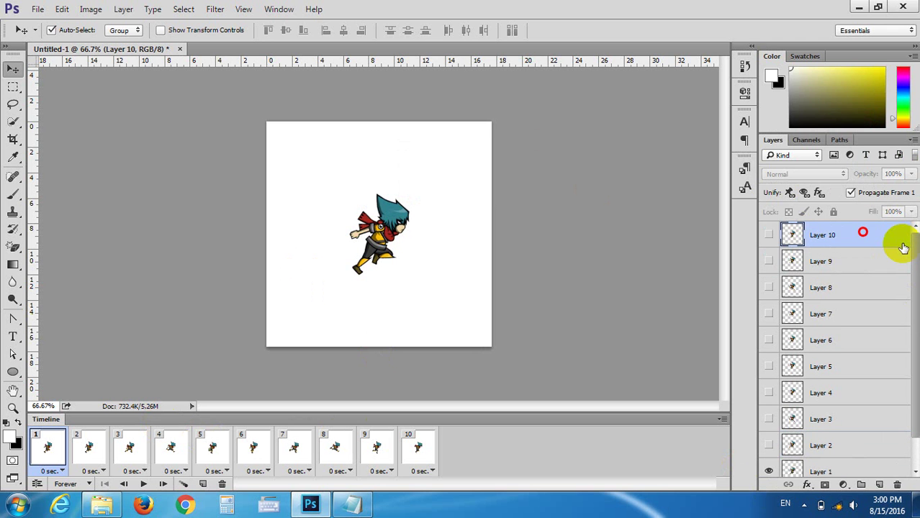
pyautogui.scroll(-2, 909, 247)
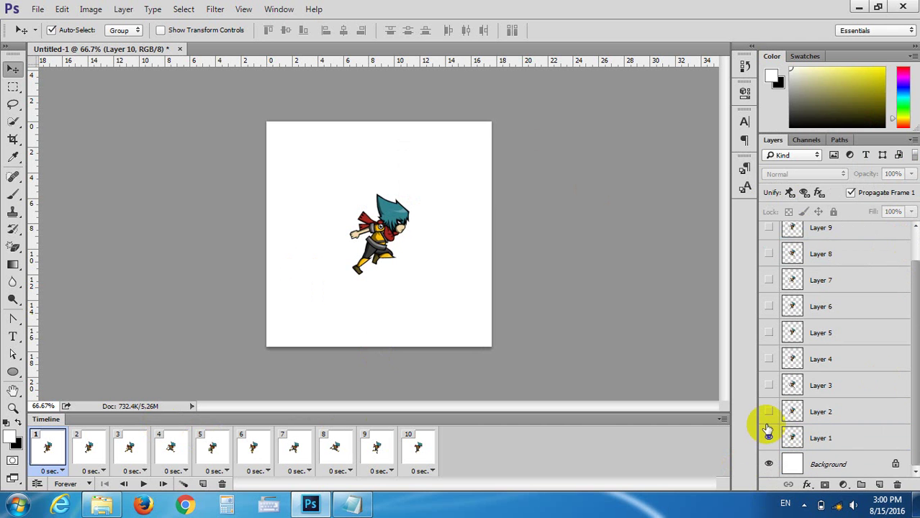
pyautogui.keyDown('shift'); pyautogui.click(813, 436); pyautogui.keyUp('shift')
pyautogui.press('Delete')
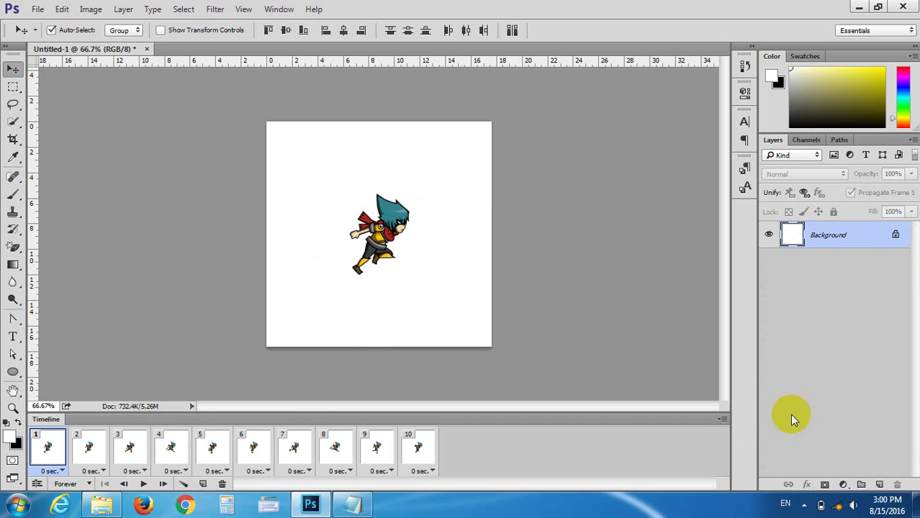
# Delete all ten timeline frames, leaving a single blank frame
pyautogui.click(416, 452)
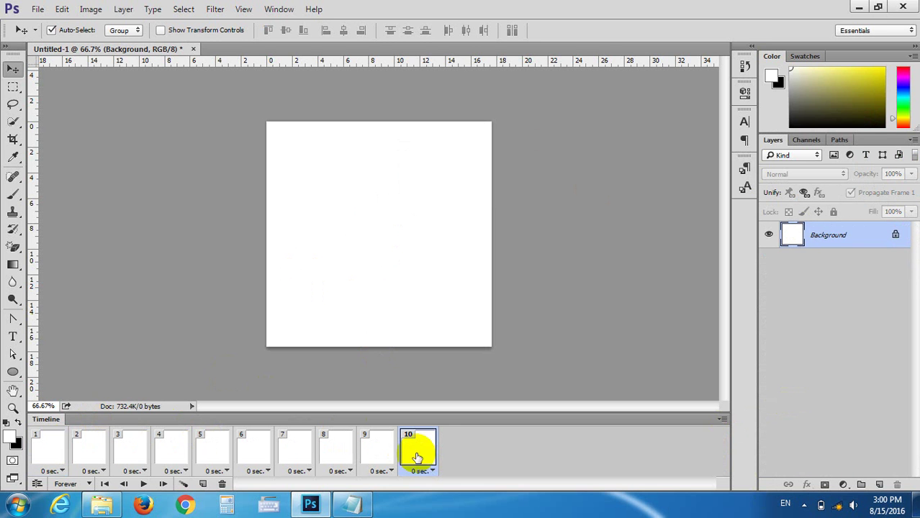
pyautogui.keyDown('shift'); pyautogui.click(61, 446); pyautogui.keyUp('shift')
pyautogui.click(222, 484)
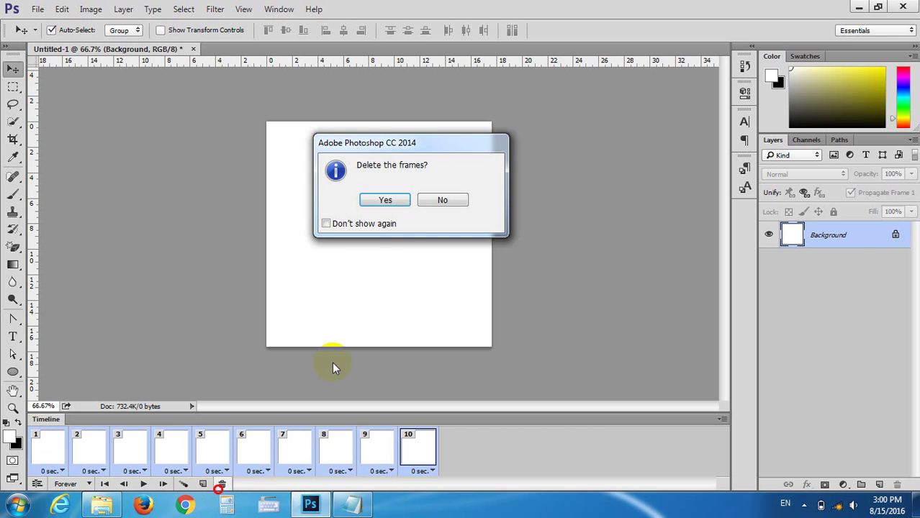
pyautogui.click(389, 201)
pyautogui.click(185, 437)
pyautogui.click(174, 236)
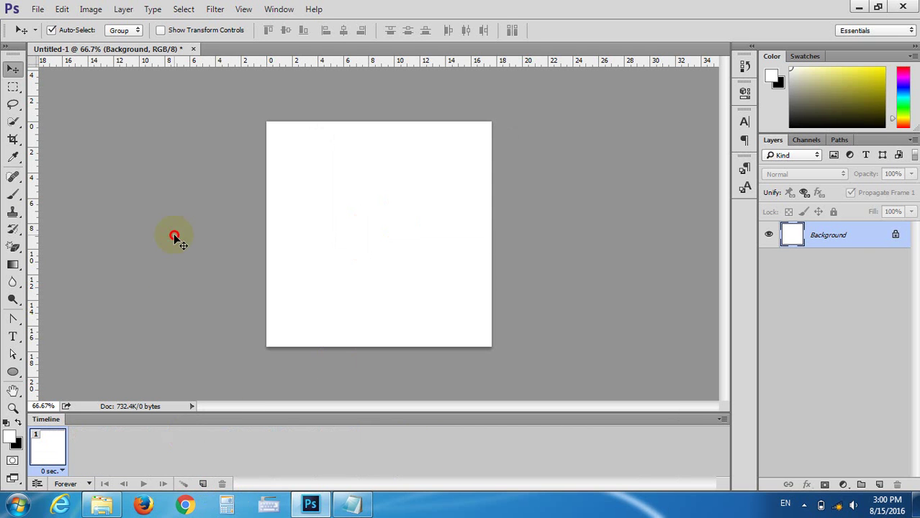
pyautogui.click(52, 445)
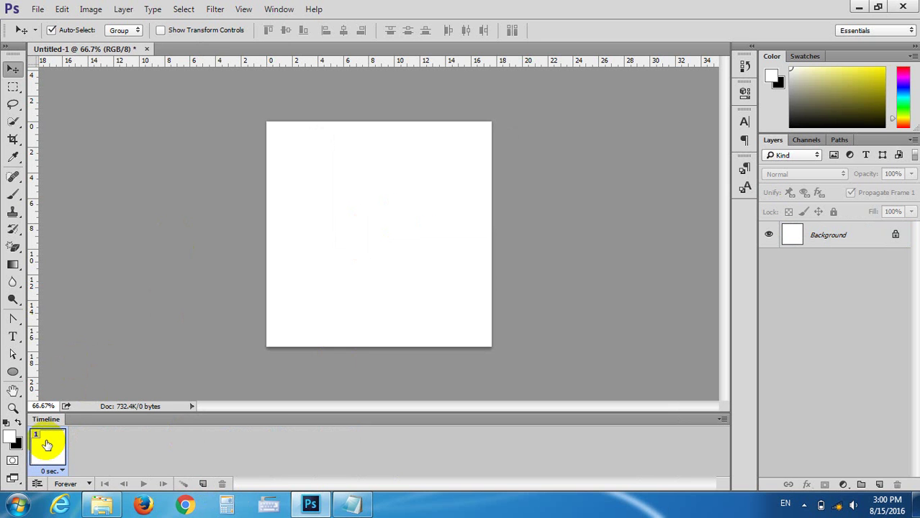
pyautogui.click(140, 349)
pyautogui.click(65, 453)
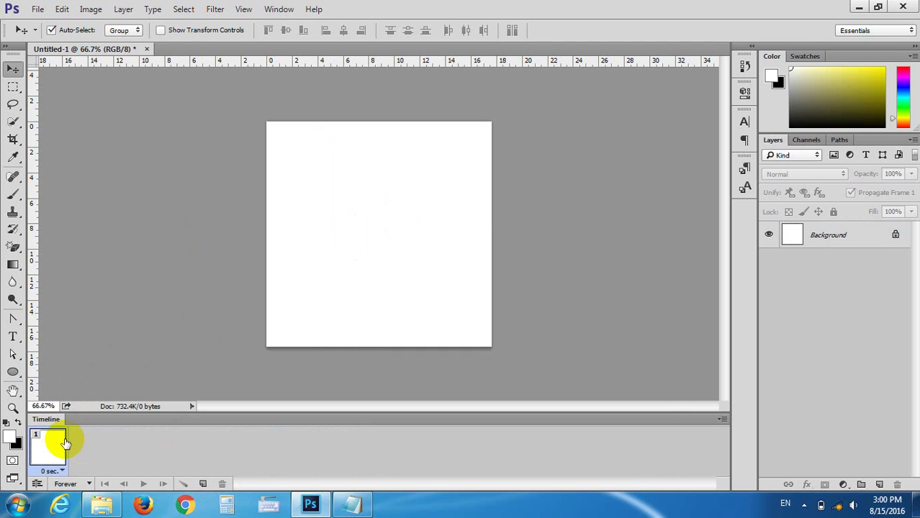
pyautogui.click(52, 441)
# Show the Ex 24 exercises folder in Explorer, then launch Internet Explorer
pyautogui.moveTo(101, 505)
pyautogui.click(137, 468)
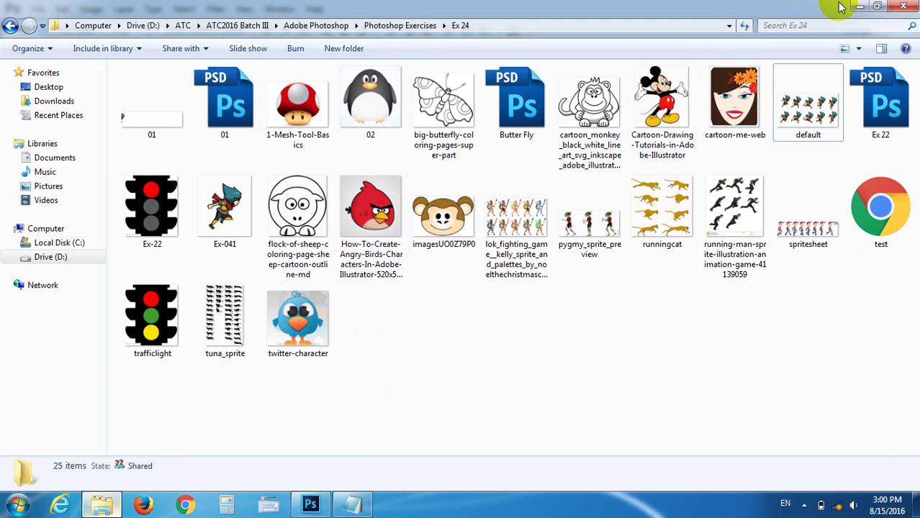
pyautogui.click(60, 504)
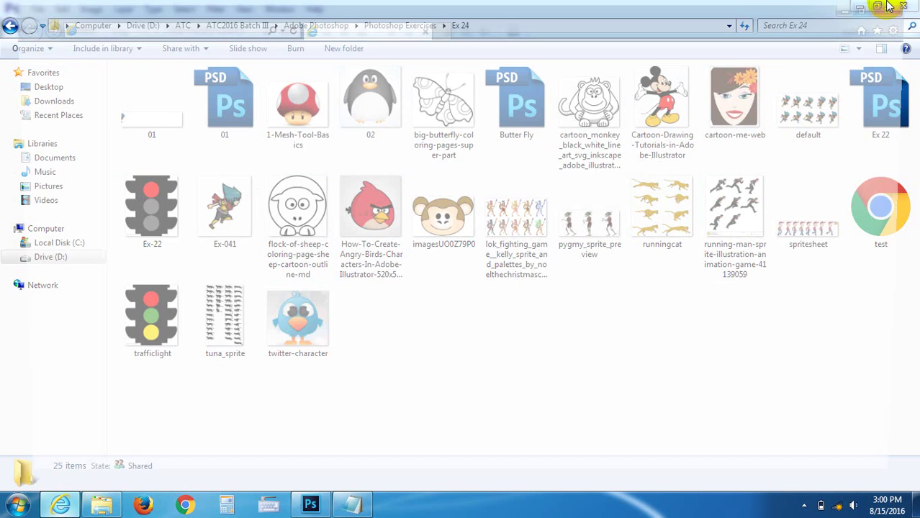
# Connect to the ATC002 wireless network and load google.com
pyautogui.click(215, 24)
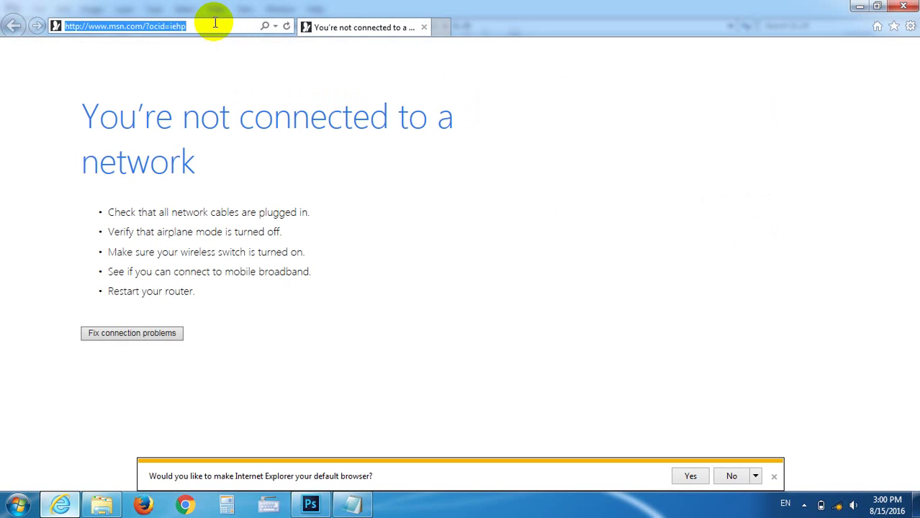
pyautogui.press('BackSpace')
pyautogui.write('google.com/')
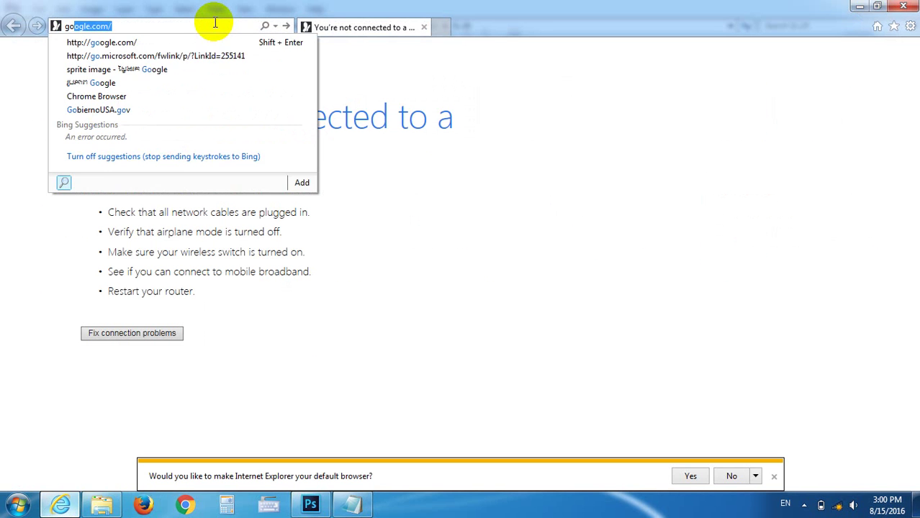
pyautogui.press('Return')
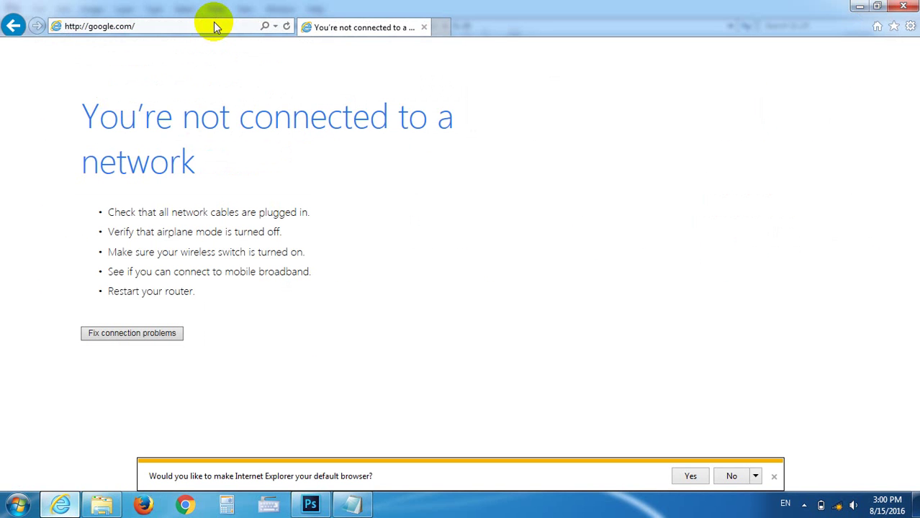
pyautogui.click(774, 477)
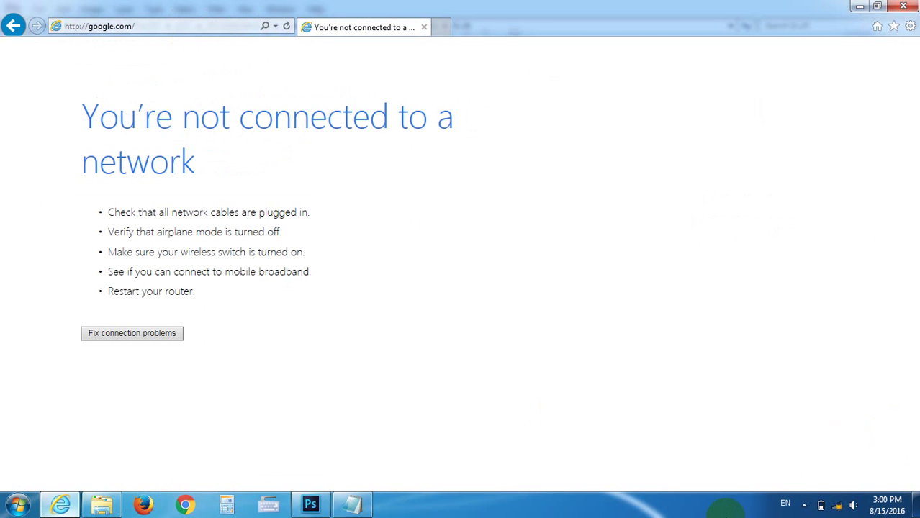
pyautogui.click(837, 505)
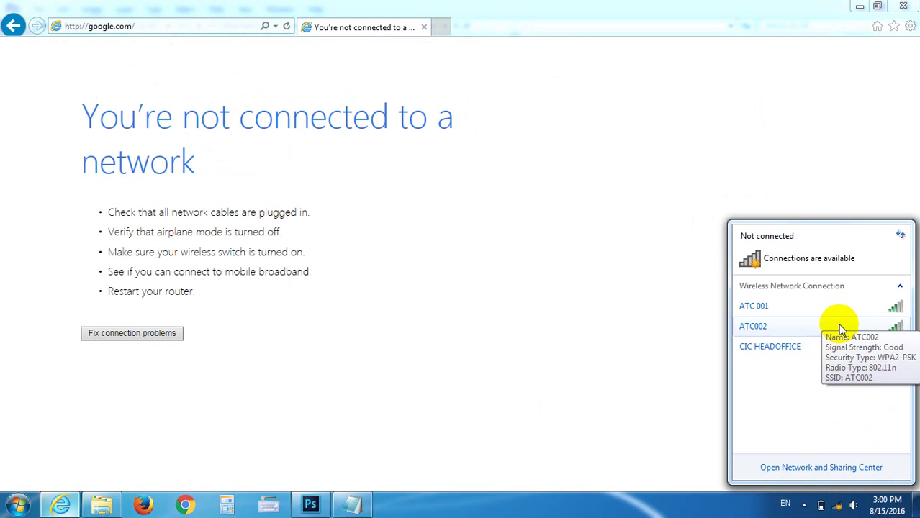
pyautogui.click(841, 329)
pyautogui.click(879, 350)
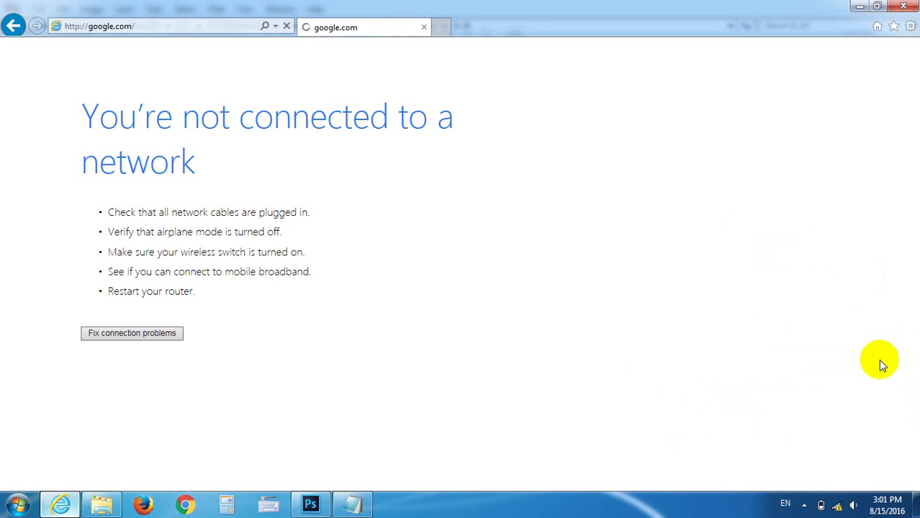
pyautogui.rightClick(837, 505)
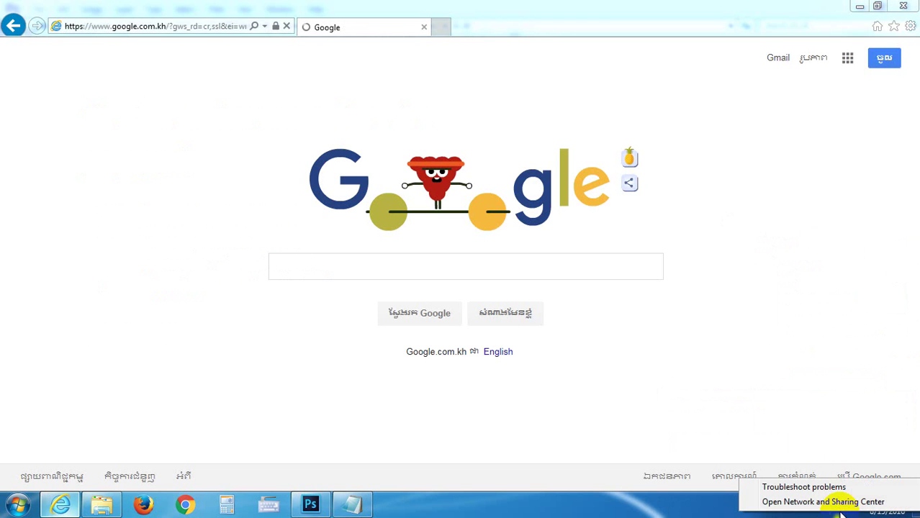
# Search Google Images for 'ball'
pyautogui.click(550, 270)
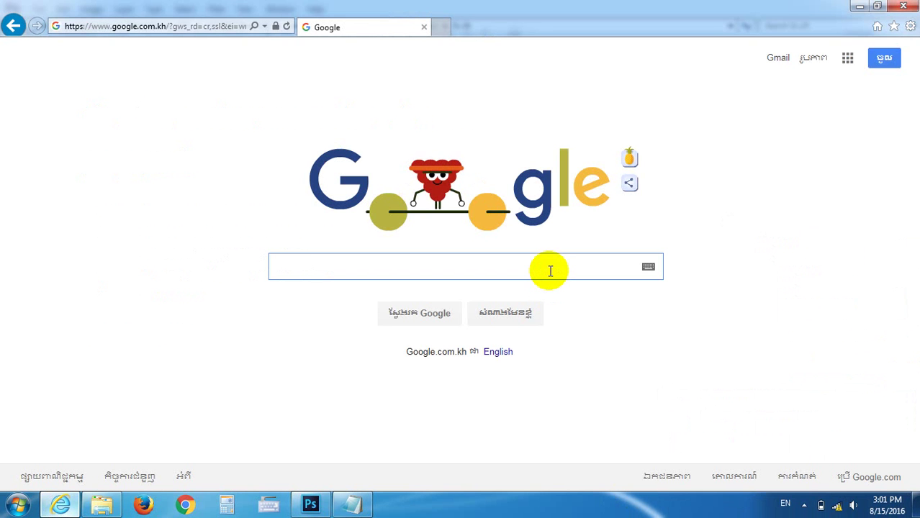
pyautogui.write('ball')
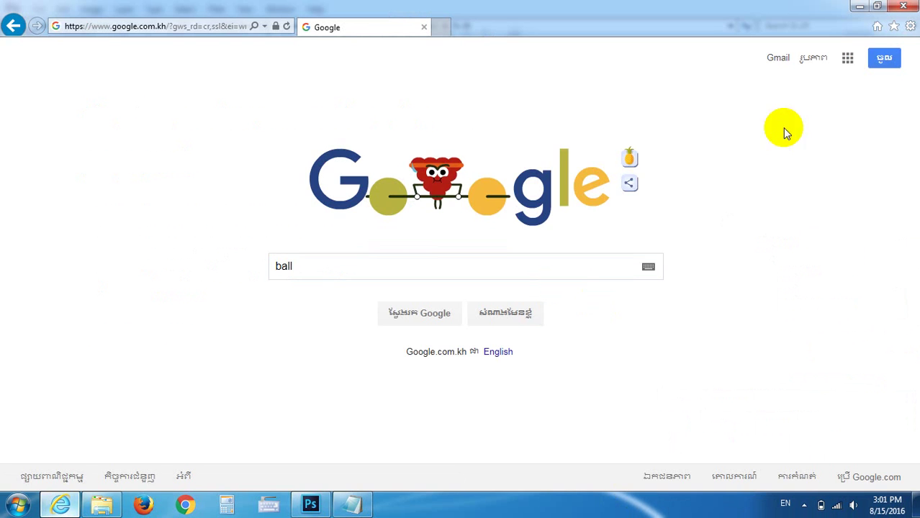
pyautogui.click(814, 65)
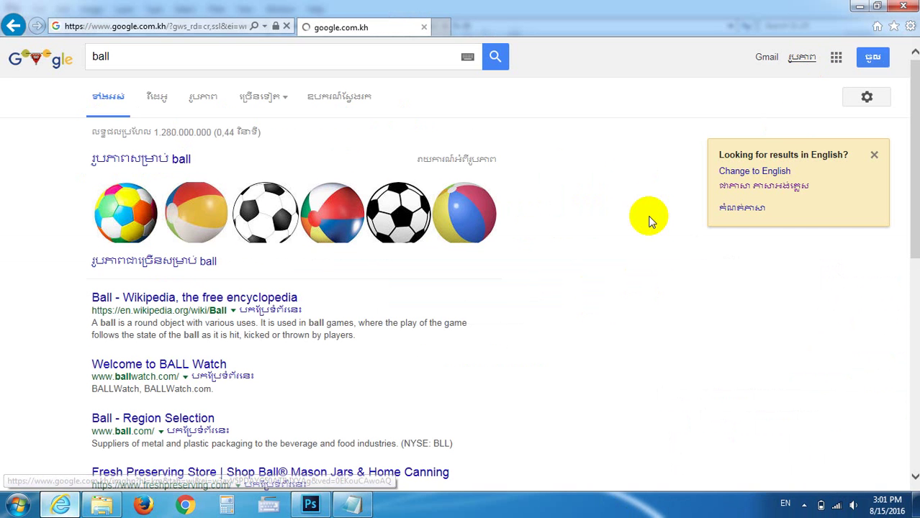
pyautogui.click(520, 319)
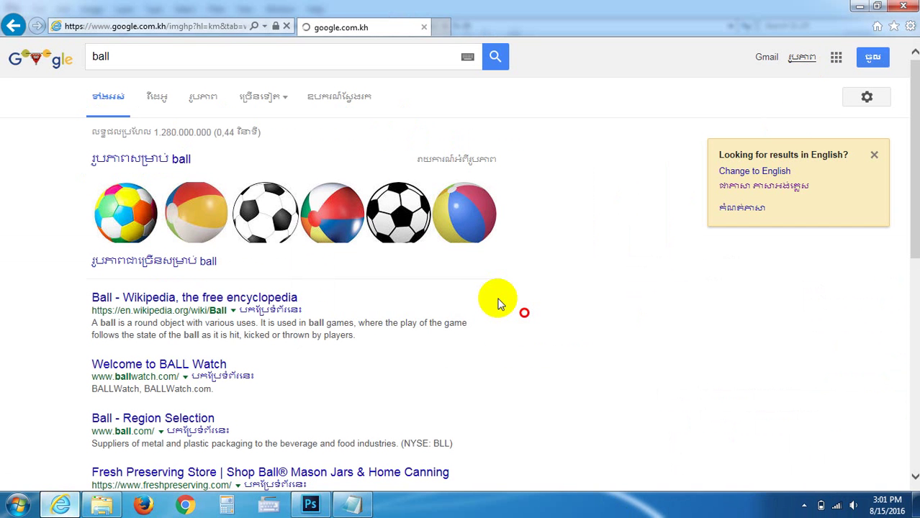
pyautogui.click(580, 230)
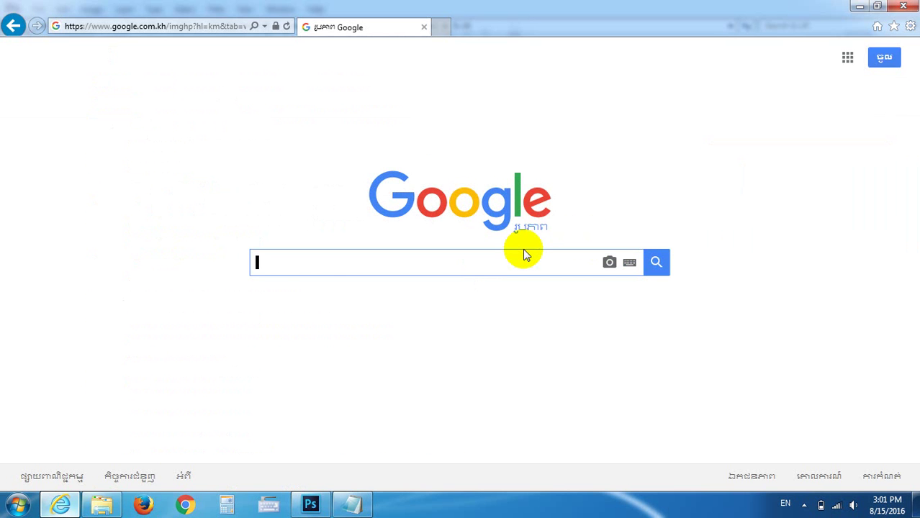
pyautogui.write('ball')
pyautogui.press('Return')
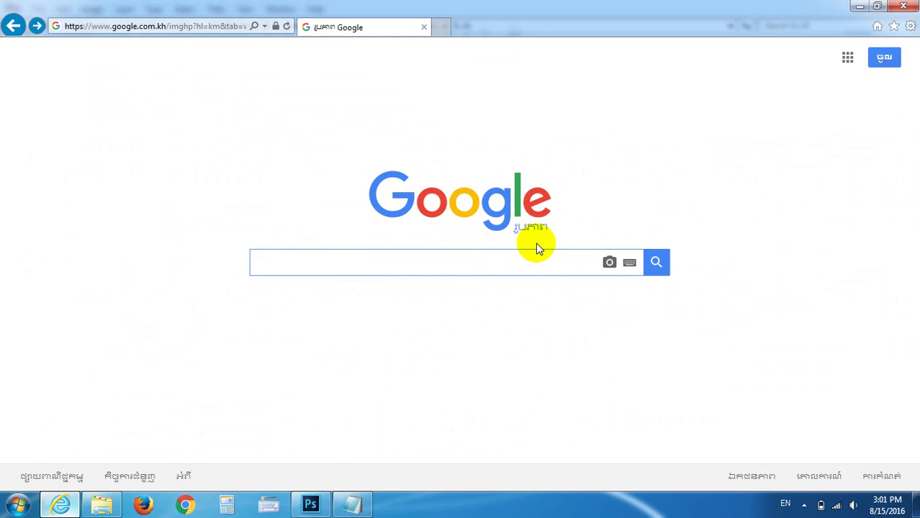
pyautogui.write('ball')
pyautogui.press('Return')
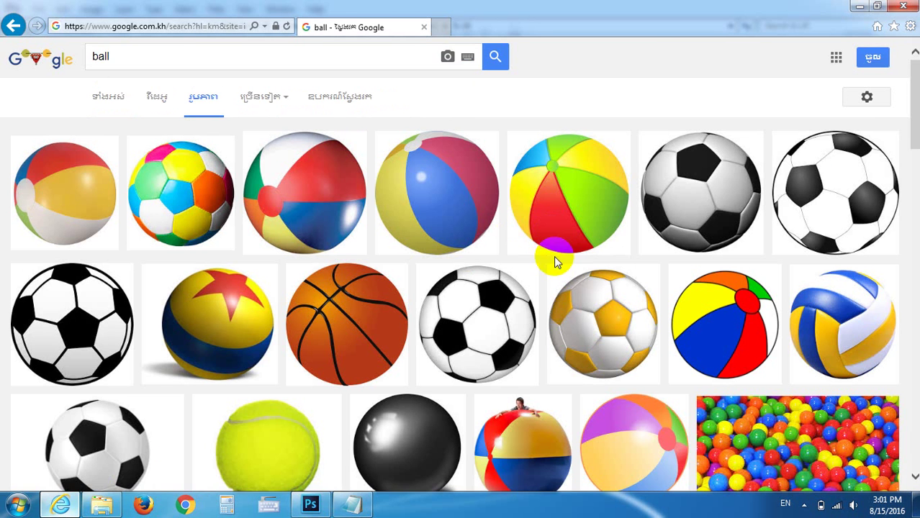
# Save the soccer ball preview picture to the Desktop
pyautogui.scroll(-5, 252, 231)
pyautogui.scroll(5, 336, 252)
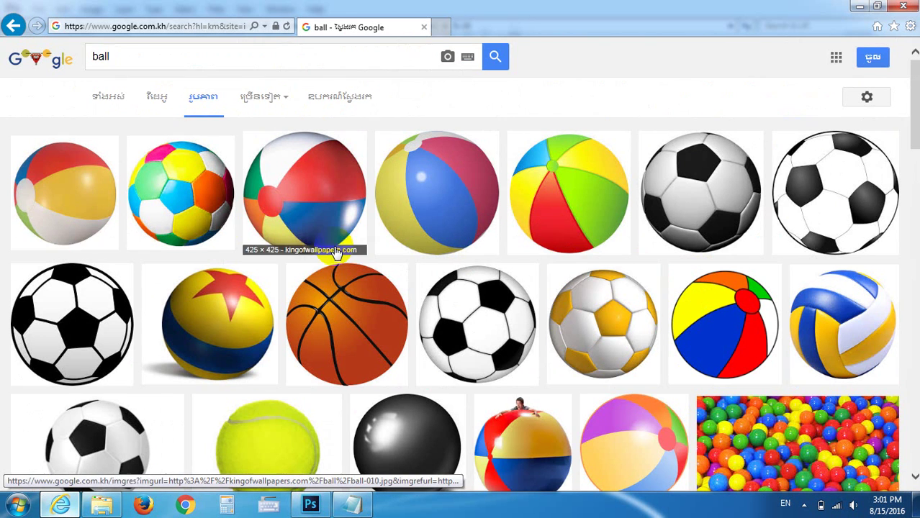
pyautogui.scroll(-1, 338, 259)
pyautogui.scroll(-1, 335, 246)
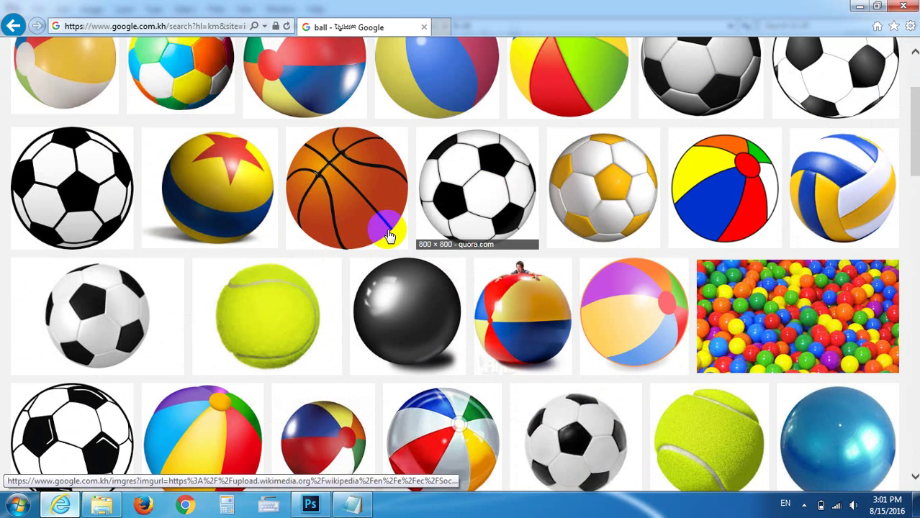
pyautogui.click(417, 234)
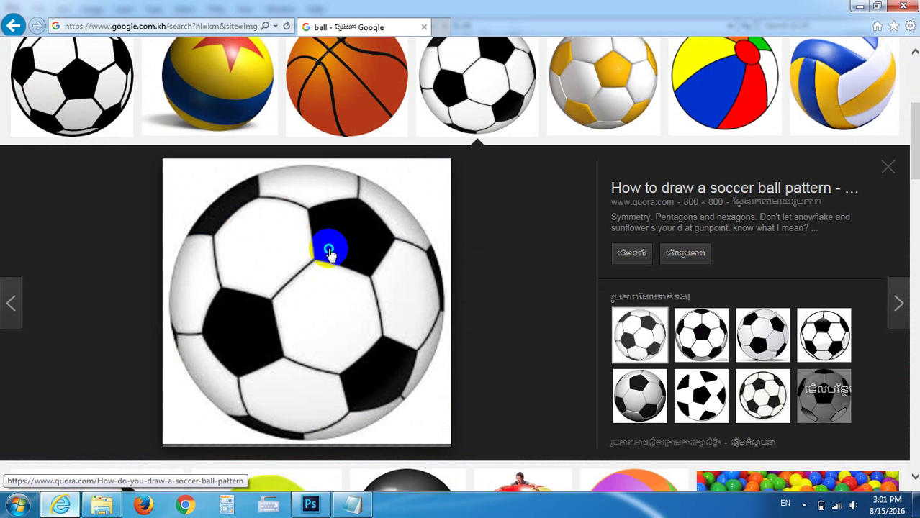
pyautogui.rightClick(332, 288)
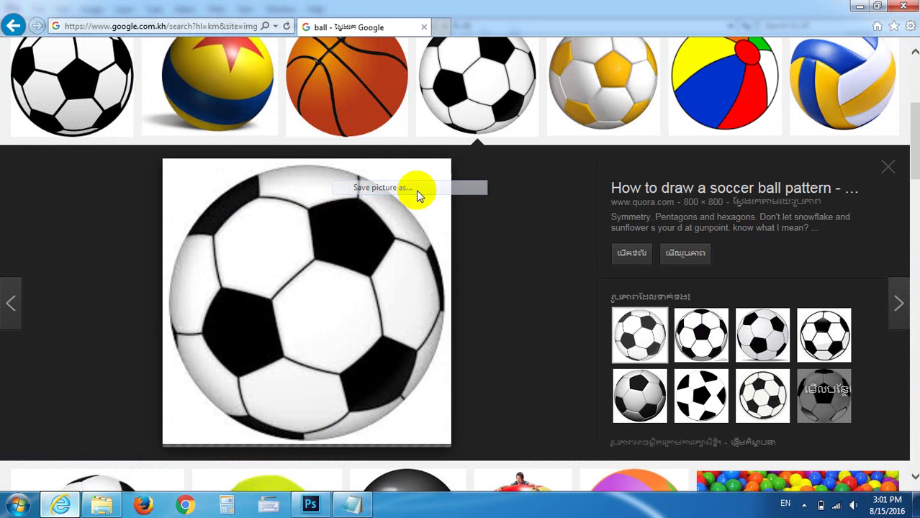
pyautogui.click(58, 93)
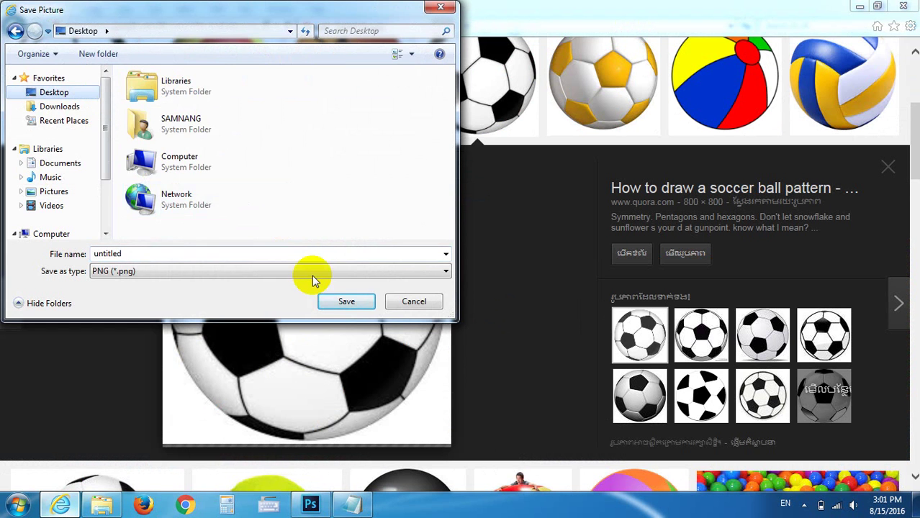
pyautogui.click(346, 301)
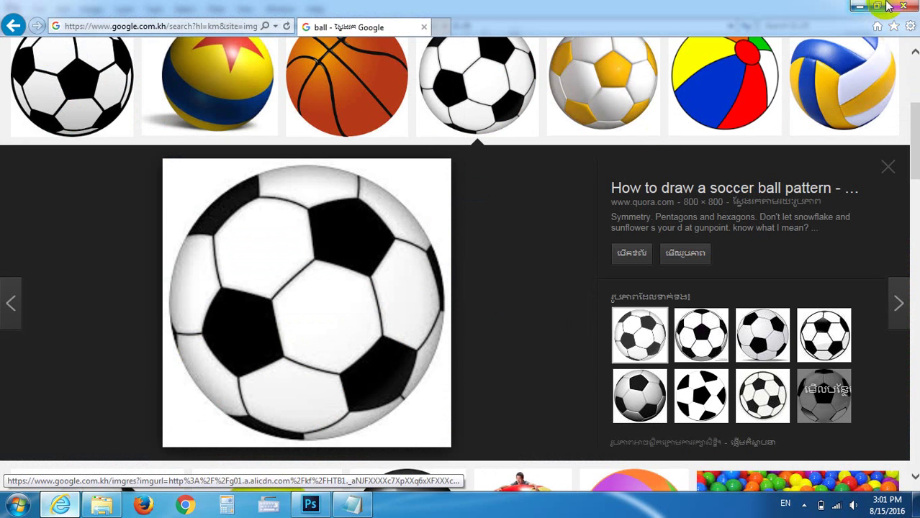
# Save the volleyball picture to the Desktop as a JPEG and close the browser
pyautogui.click(868, 87)
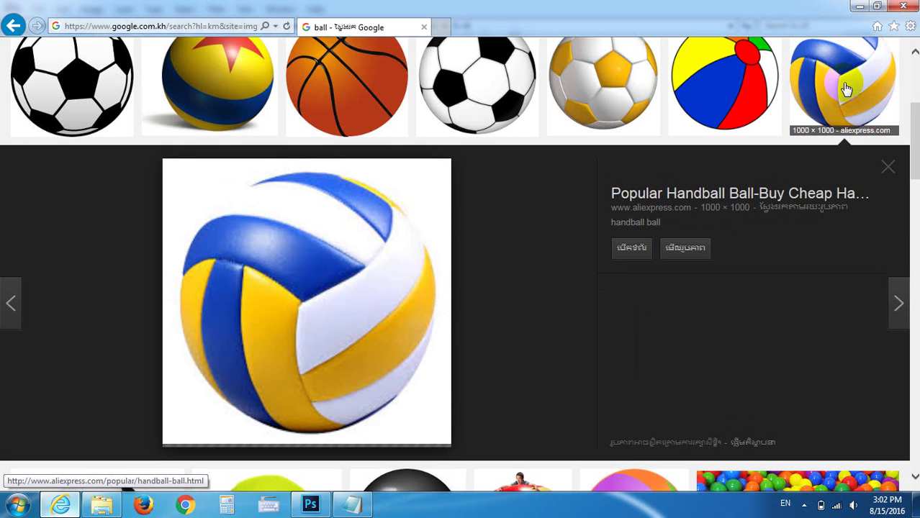
pyautogui.rightClick(282, 262)
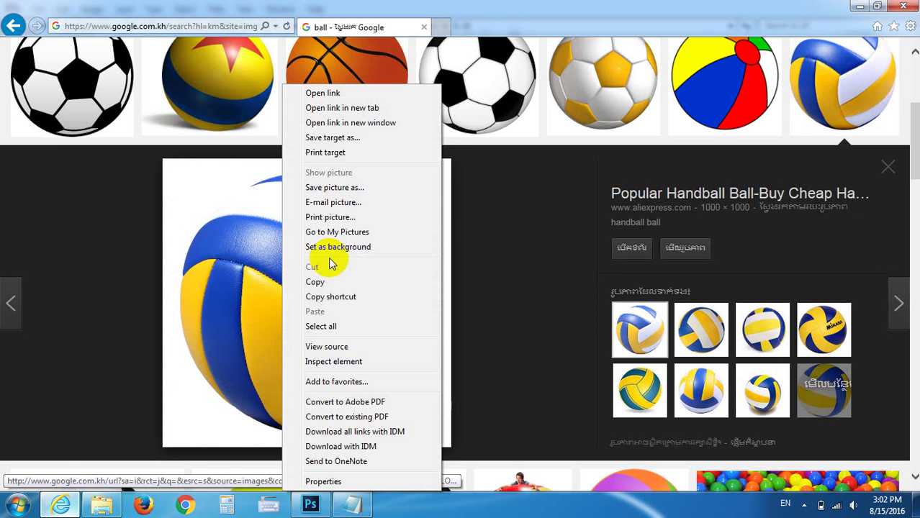
pyautogui.click(365, 188)
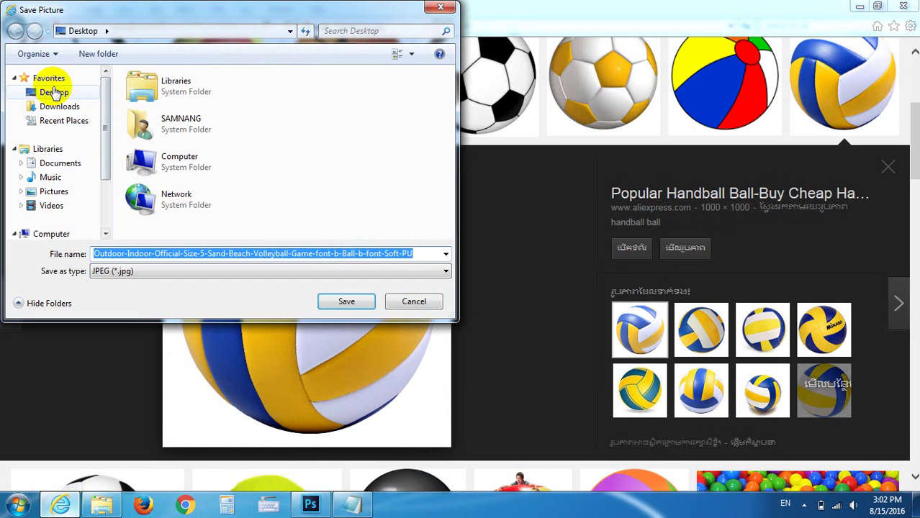
pyautogui.click(54, 92)
pyautogui.click(346, 302)
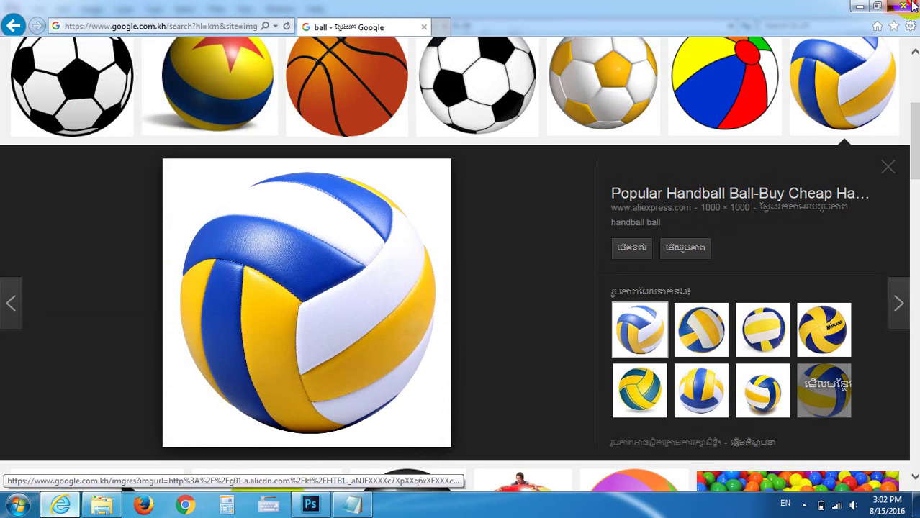
pyautogui.hotkey('alt', 'Tab')
pyautogui.click(862, 5)
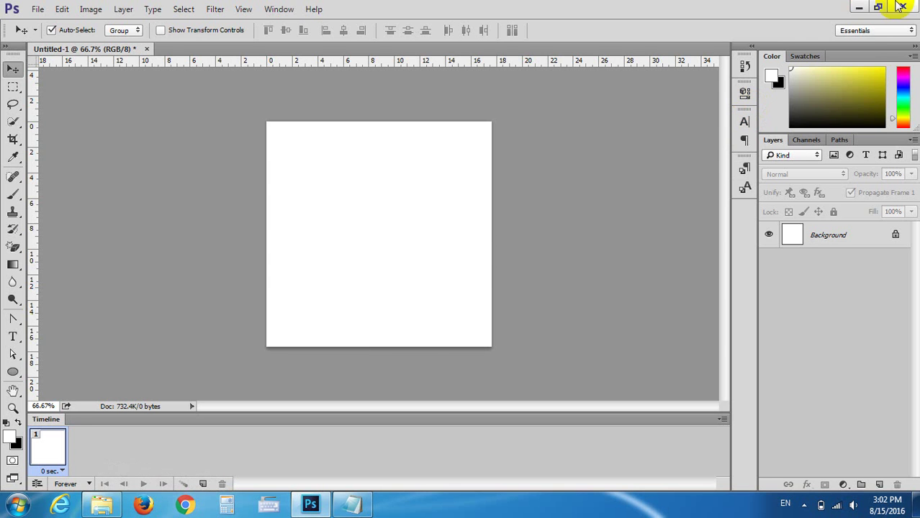
# Open the saved Outdoor-In… volleyball JPG in Photoshop by dragging it from the desktop
pyautogui.click(862, 5)
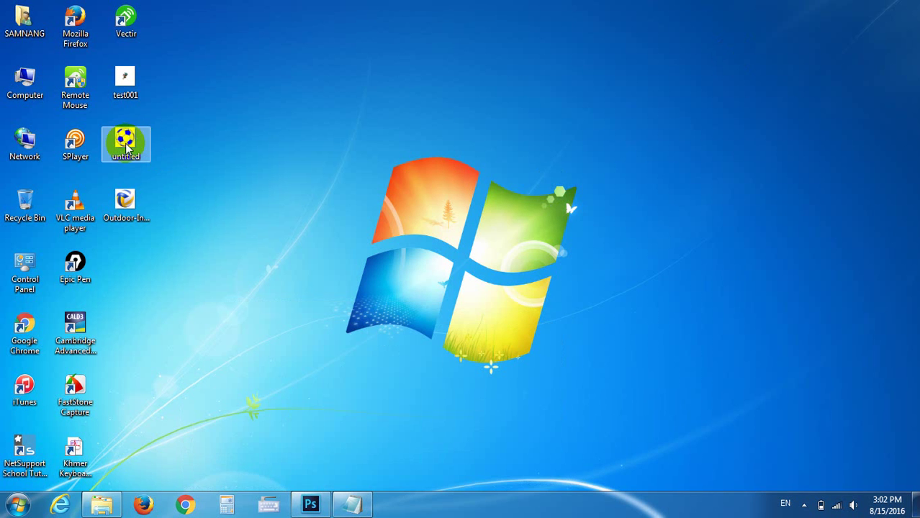
pyautogui.moveTo(125, 201)
pyautogui.mouseDown()
pyautogui.moveTo(249, 412)
pyautogui.moveTo(305, 56)
pyautogui.mouseUp()
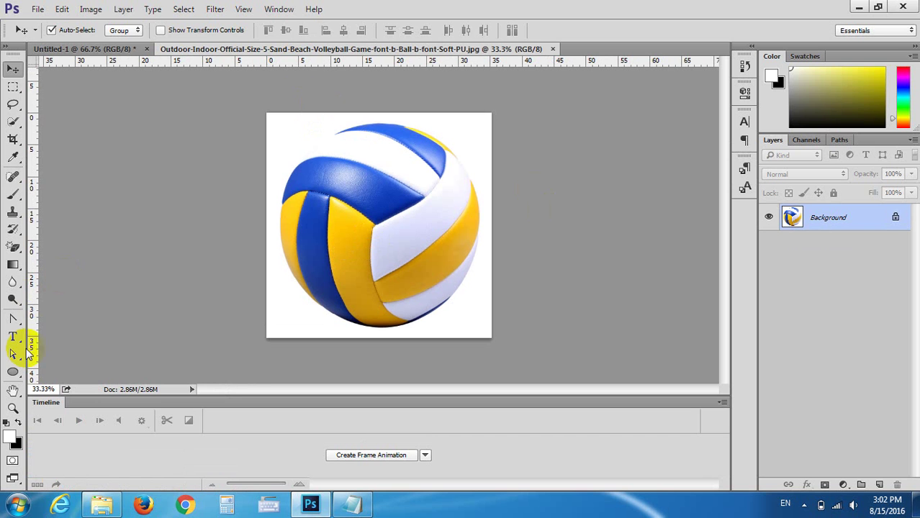
# Draw an elliptical selection around the volleyball with the Elliptical Marquee Tool
pyautogui.moveTo(14, 90); pyautogui.dragTo(36, 97)
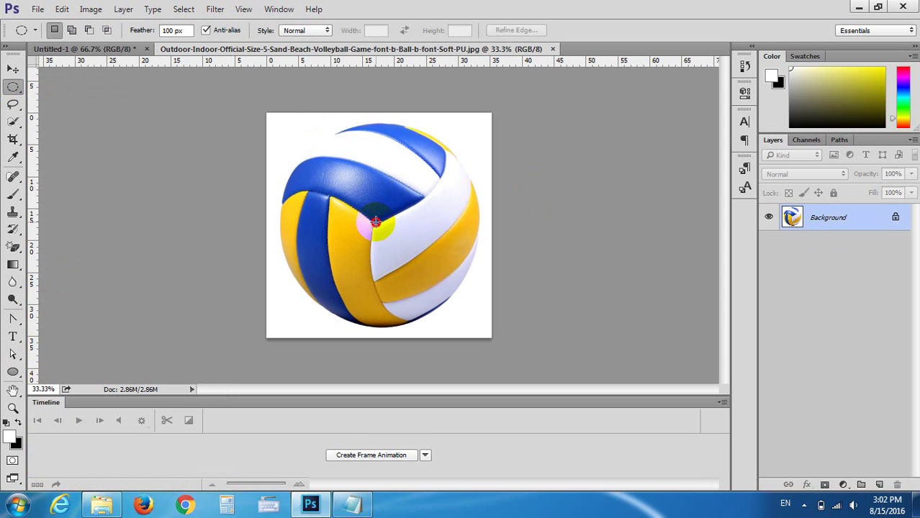
pyautogui.moveTo(375, 222)
pyautogui.mouseDown()
pyautogui.moveTo(720, 317)
pyautogui.moveTo(733, 332)
pyautogui.moveTo(719, 318)
pyautogui.mouseUp()
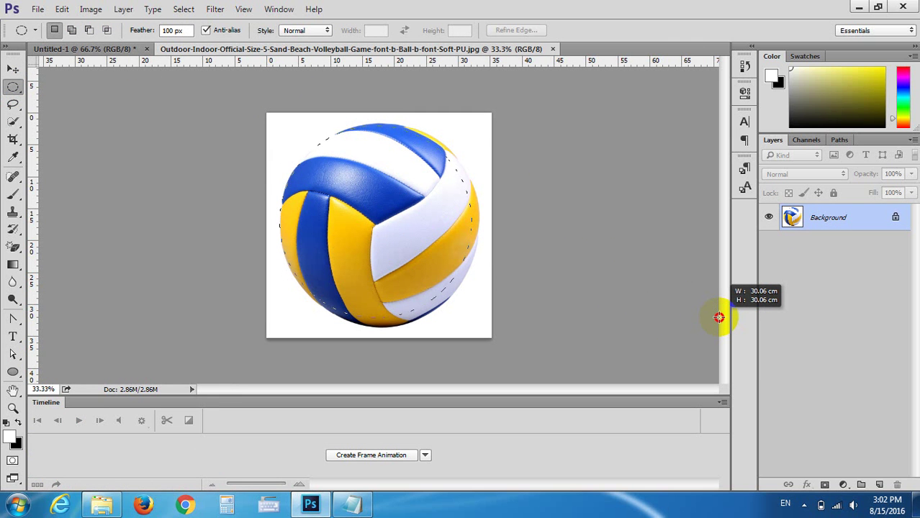
pyautogui.press('alt')
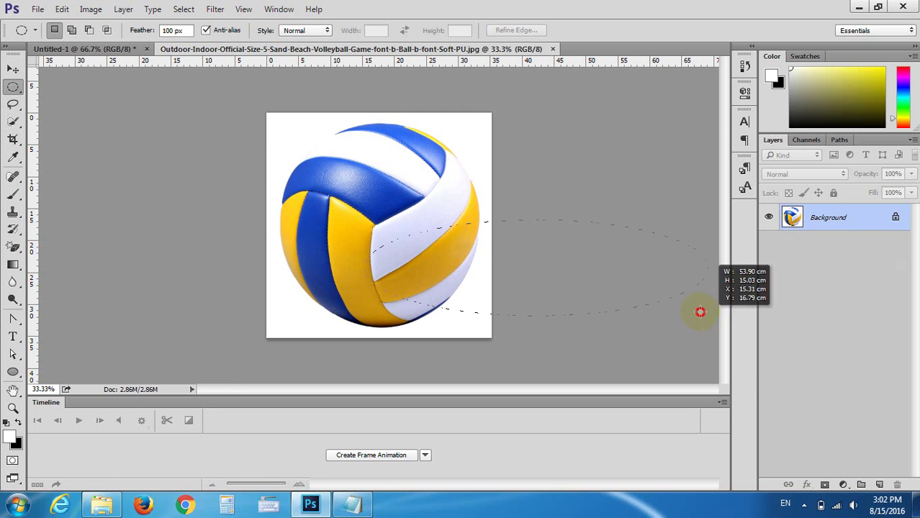
pyautogui.moveTo(718, 317)
pyautogui.mouseDown()
pyautogui.moveTo(609, 252)
pyautogui.moveTo(586, 257)
pyautogui.mouseUp()
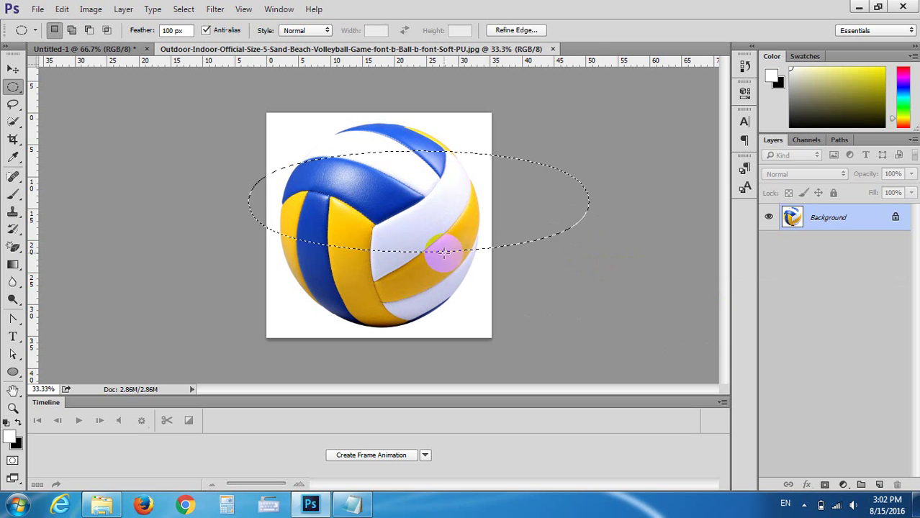
pyautogui.click(451, 250)
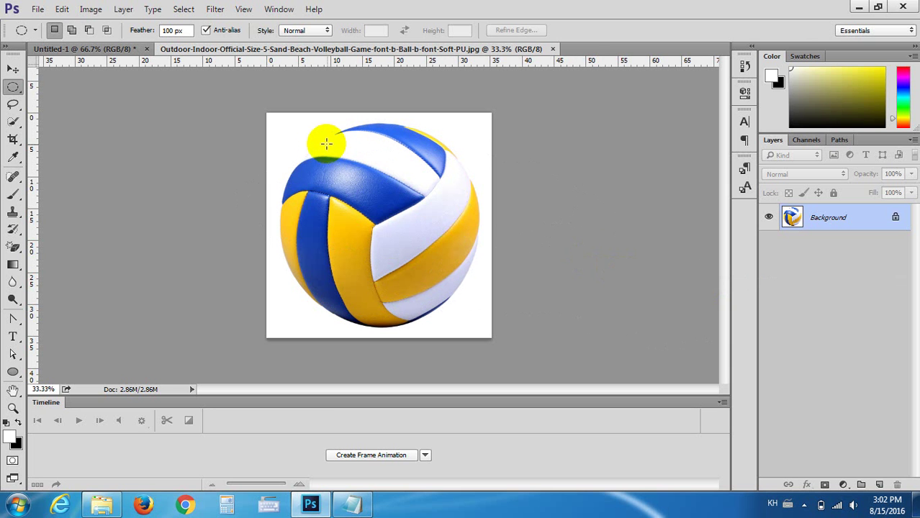
pyautogui.moveTo(318, 143)
pyautogui.mouseDown()
pyautogui.moveTo(477, 311)
pyautogui.moveTo(471, 305)
pyautogui.moveTo(525, 324)
pyautogui.mouseUp()
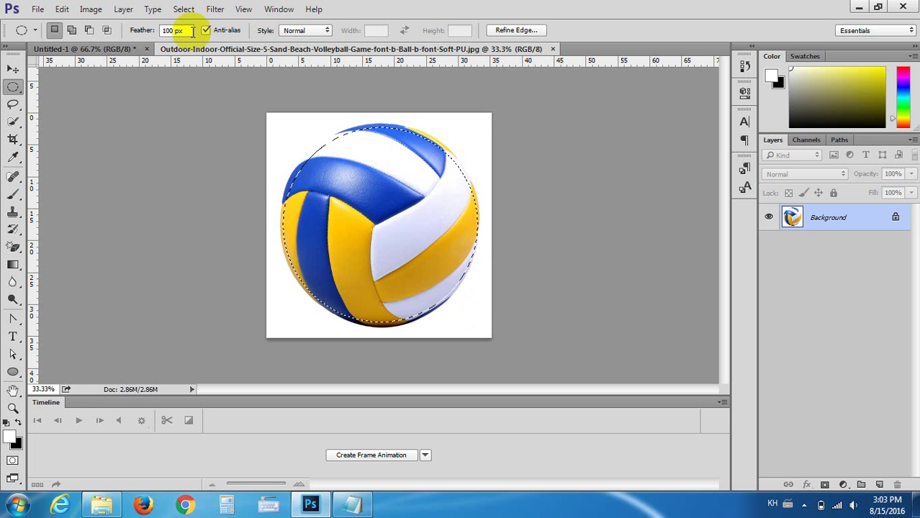
# Set the marquee Feather to 0 px
pyautogui.moveTo(193, 31); pyautogui.dragTo(160, 31)
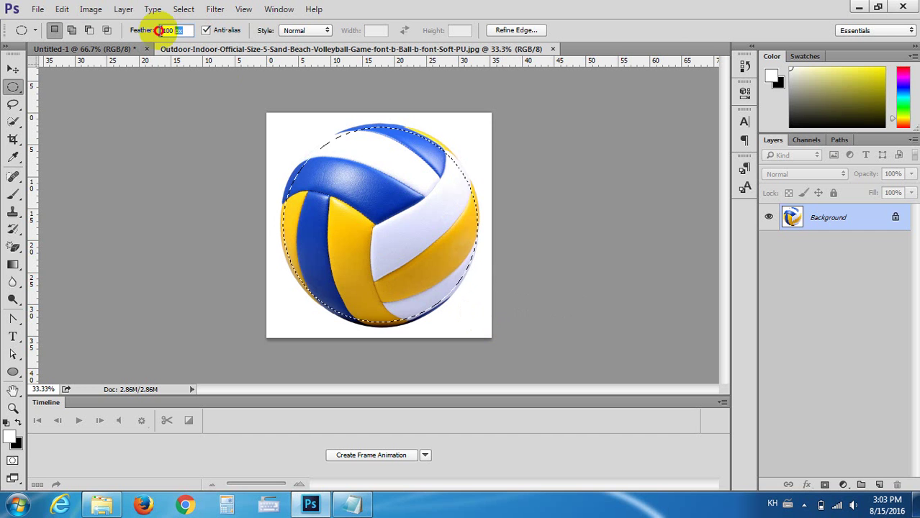
pyautogui.click(10, 249)
pyautogui.click(441, 210)
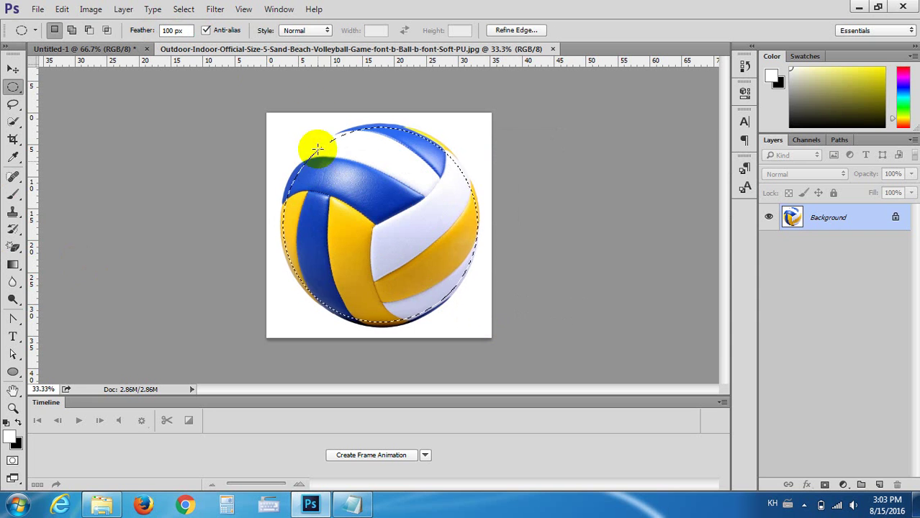
pyautogui.click(773, 502)
pyautogui.click(787, 474)
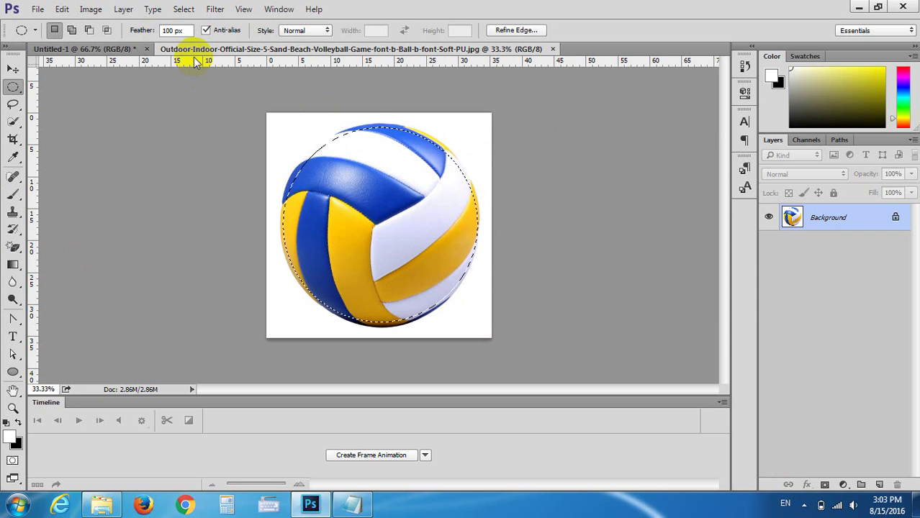
pyautogui.press('Return')
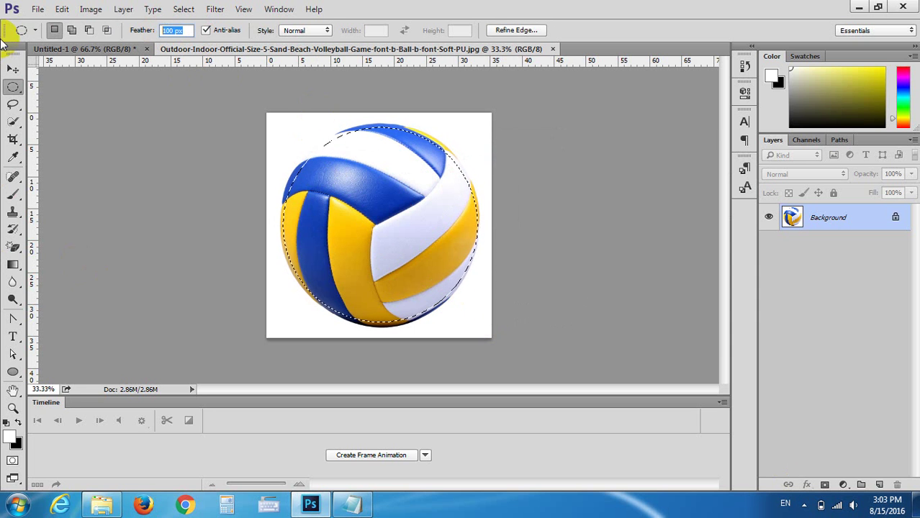
pyautogui.write('0')
pyautogui.press('Return')
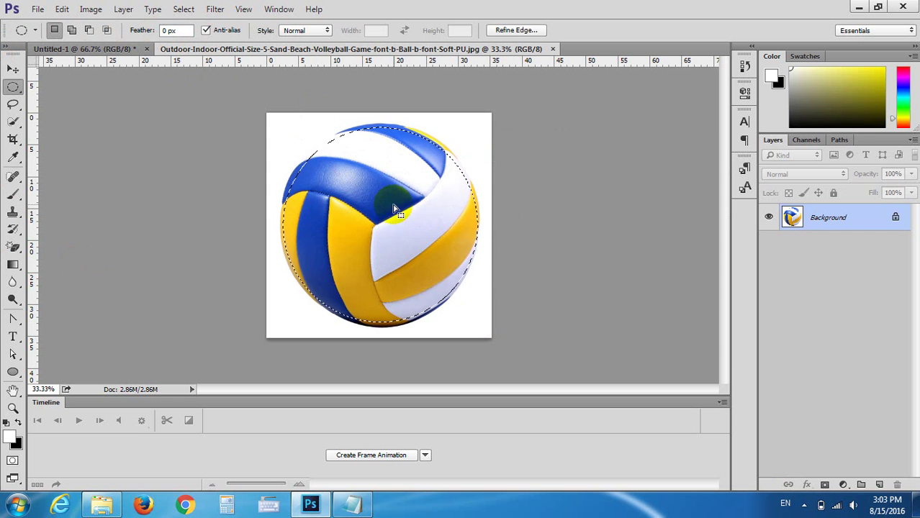
# Deselect and redraw a sharp-edged ellipse enclosing the whole ball
pyautogui.hotkey('ctrl', 'd')
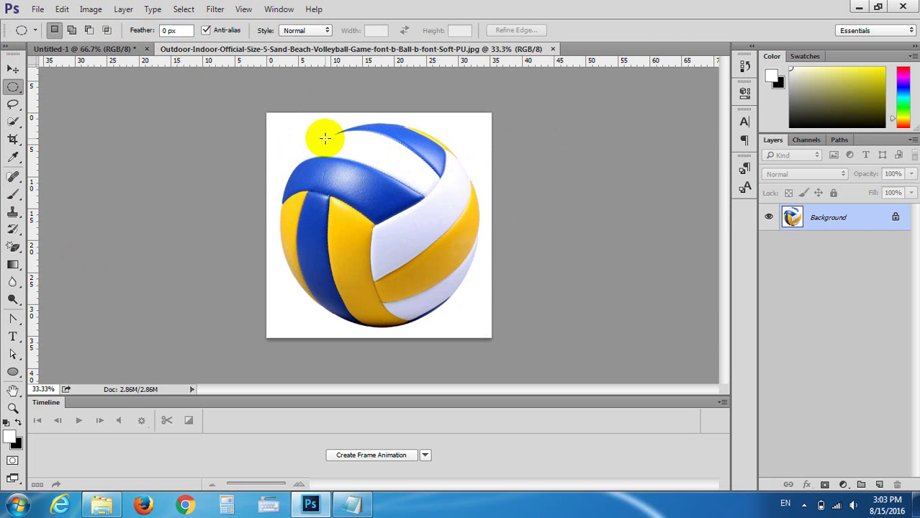
pyautogui.moveTo(325, 138); pyautogui.dragTo(469, 305)
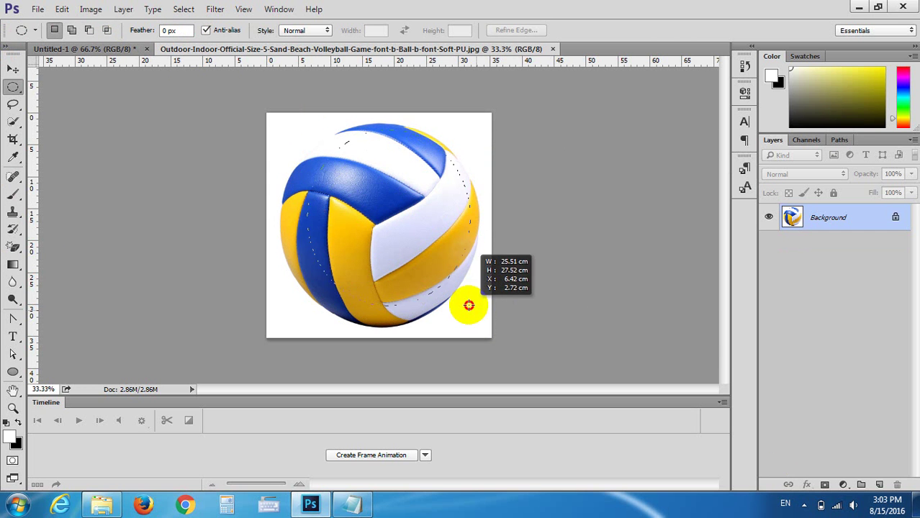
pyautogui.moveTo(469, 306)
pyautogui.mouseDown()
pyautogui.moveTo(466, 321)
pyautogui.moveTo(478, 326)
pyautogui.mouseUp()
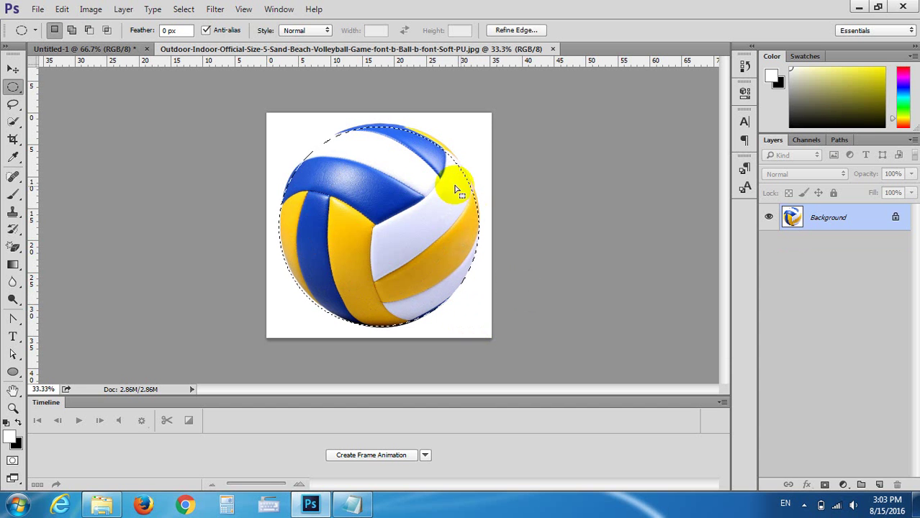
# Move the selected ball onto the Untitled-1 canvas and close the volleyball photo
pyautogui.click(21, 70)
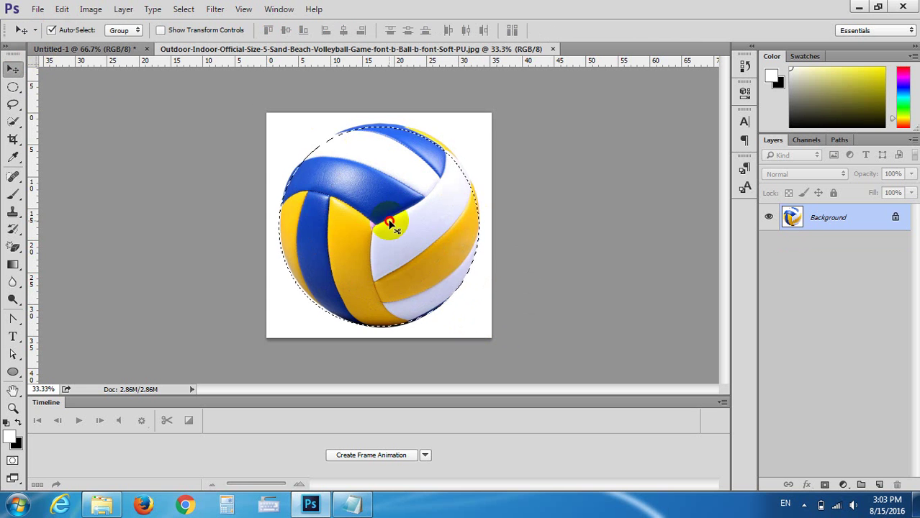
pyautogui.moveTo(384, 214)
pyautogui.mouseDown()
pyautogui.moveTo(101, 55)
pyautogui.moveTo(369, 222)
pyautogui.mouseUp()
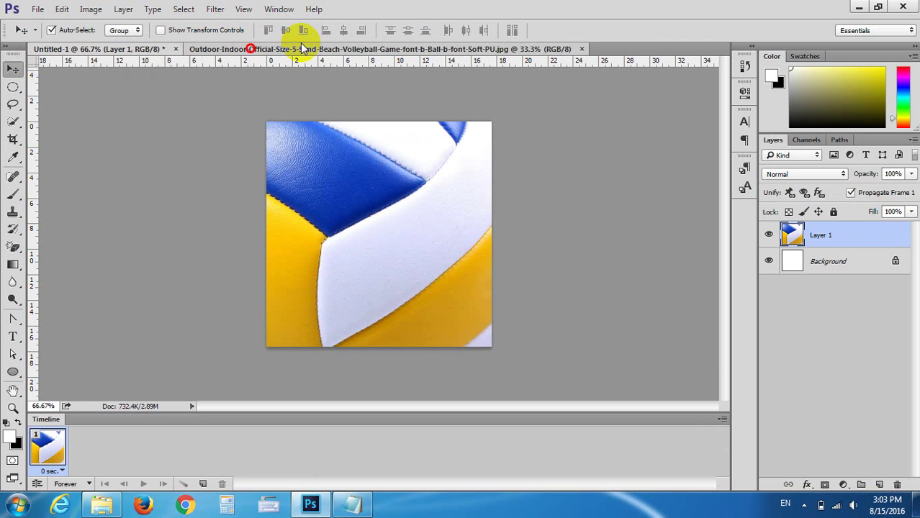
pyautogui.click(304, 49)
pyautogui.click(582, 49)
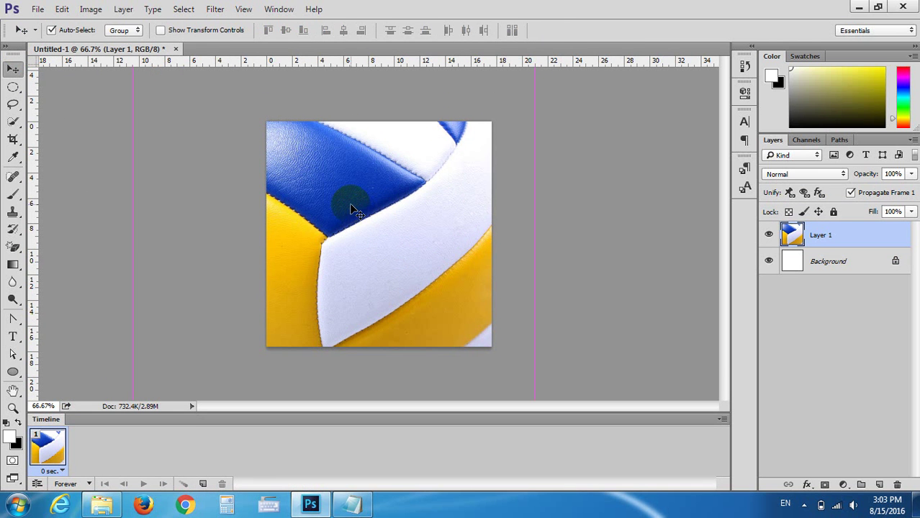
# Scale the ball down to a small size and place it near the top centre
pyautogui.hotkey('ctrl', 't')
pyautogui.scroll(-2, 365, 182)
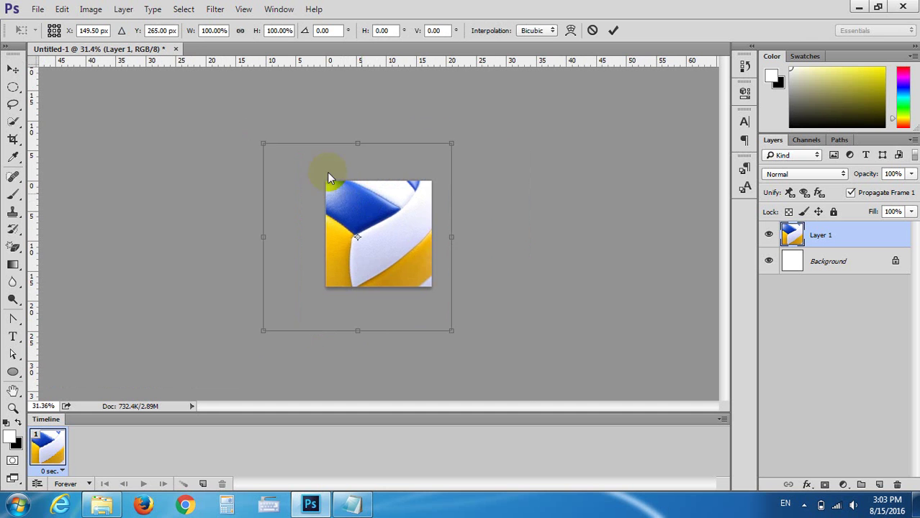
pyautogui.moveTo(264, 144); pyautogui.dragTo(425, 304)
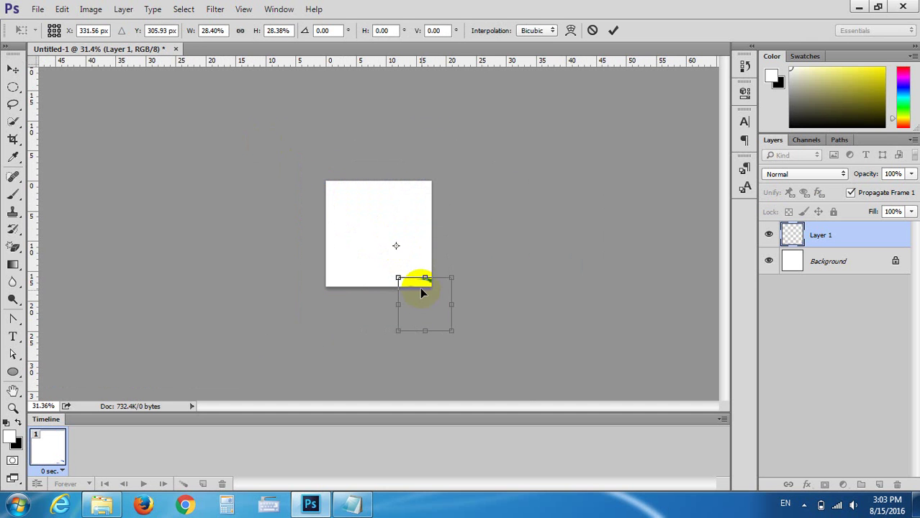
pyautogui.moveTo(419, 287); pyautogui.dragTo(360, 213)
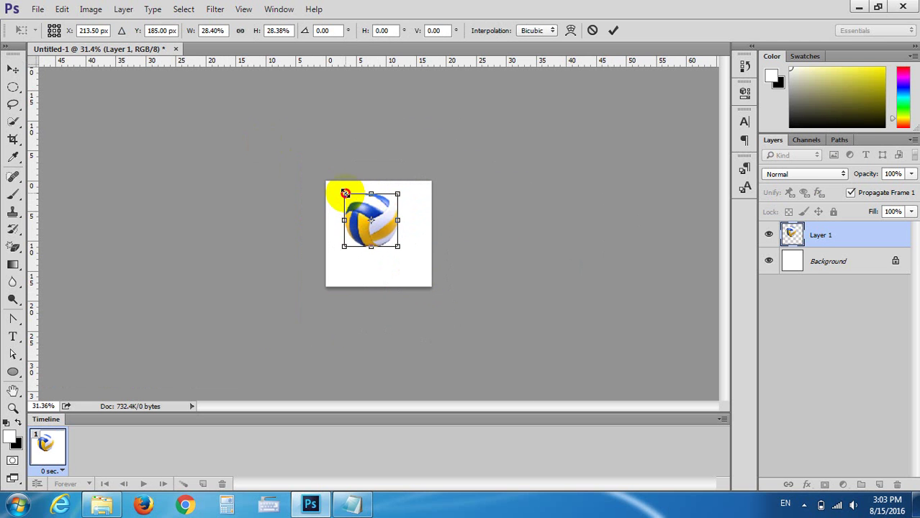
pyautogui.moveTo(343, 193); pyautogui.dragTo(375, 224)
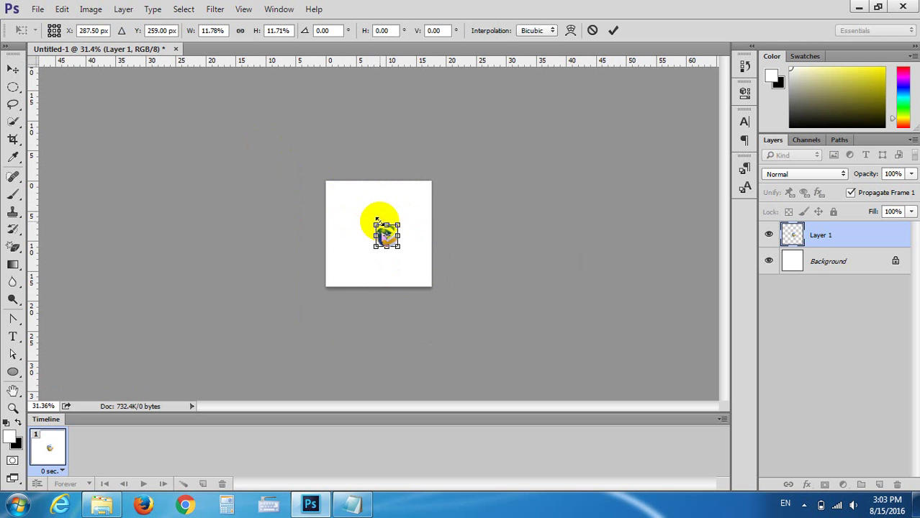
pyautogui.press('Return')
pyautogui.scroll(5, 373, 279)
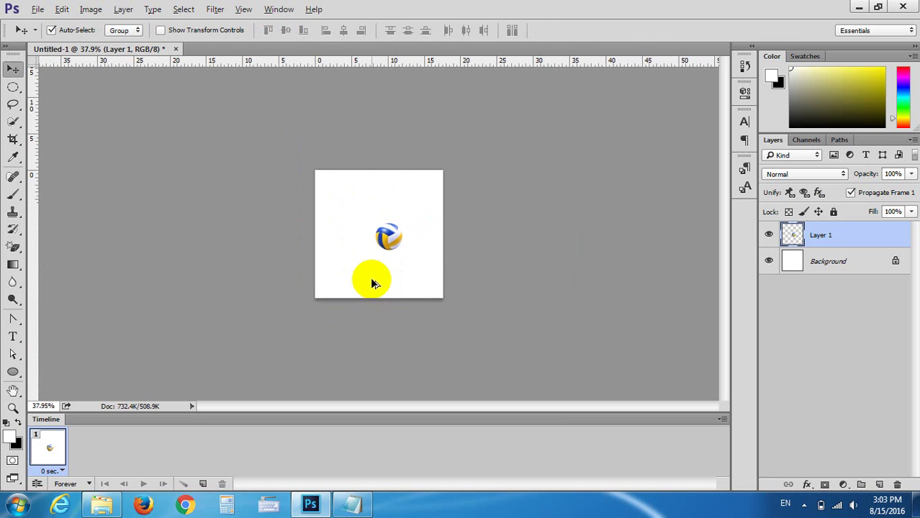
pyautogui.moveTo(395, 265); pyautogui.dragTo(383, 219)
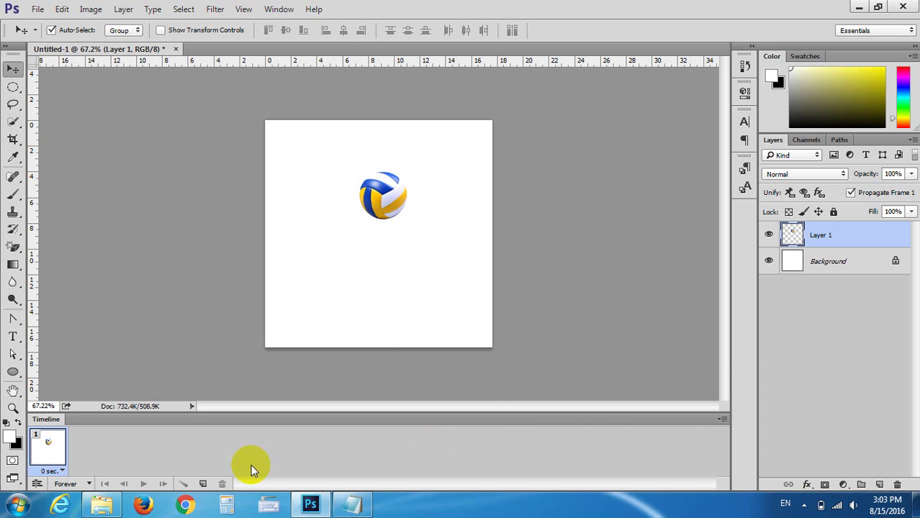
# Add a second frame with the ball moved lower, then preview the playback
pyautogui.click(202, 484)
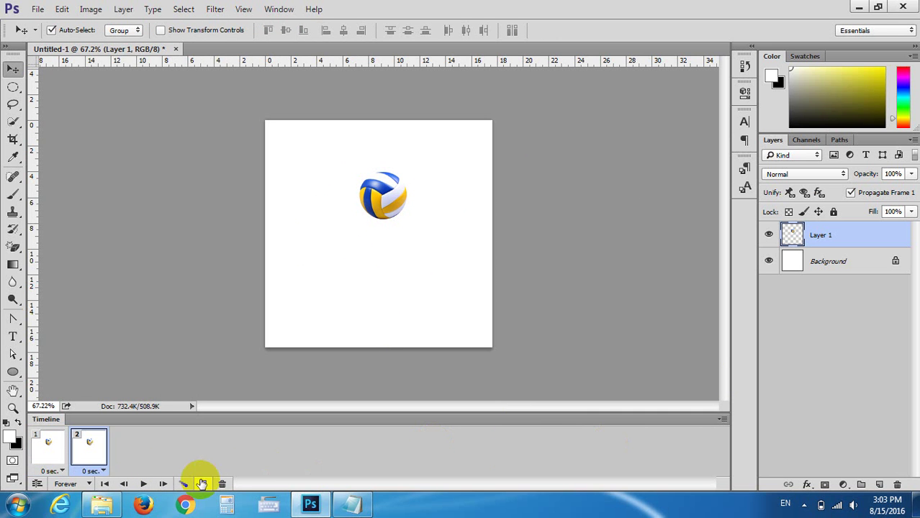
pyautogui.moveTo(387, 204); pyautogui.dragTo(379, 323)
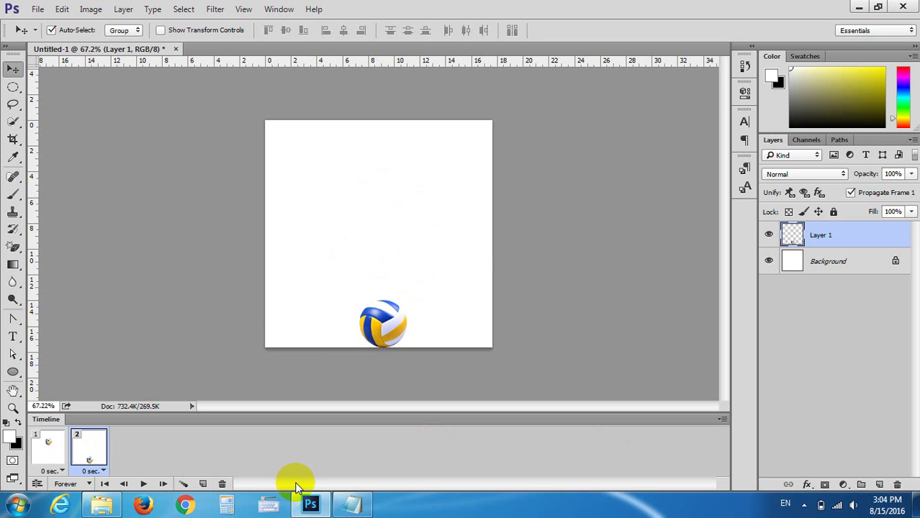
pyautogui.click(142, 485)
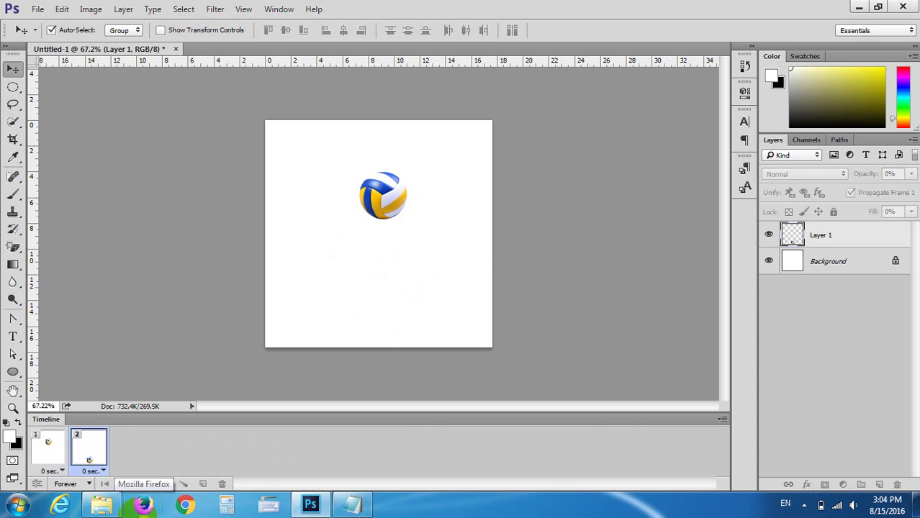
pyautogui.click(204, 474)
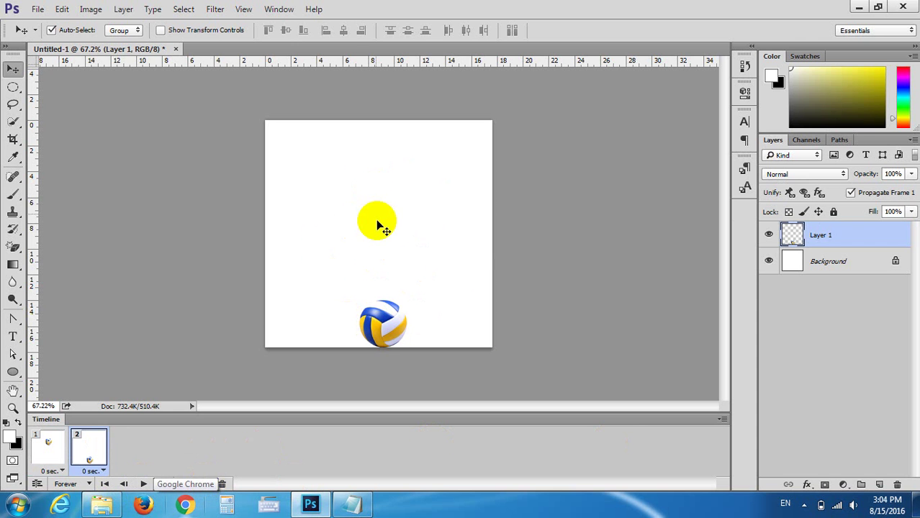
# Select frames 1 and 2 together for tweening
pyautogui.click(48, 446)
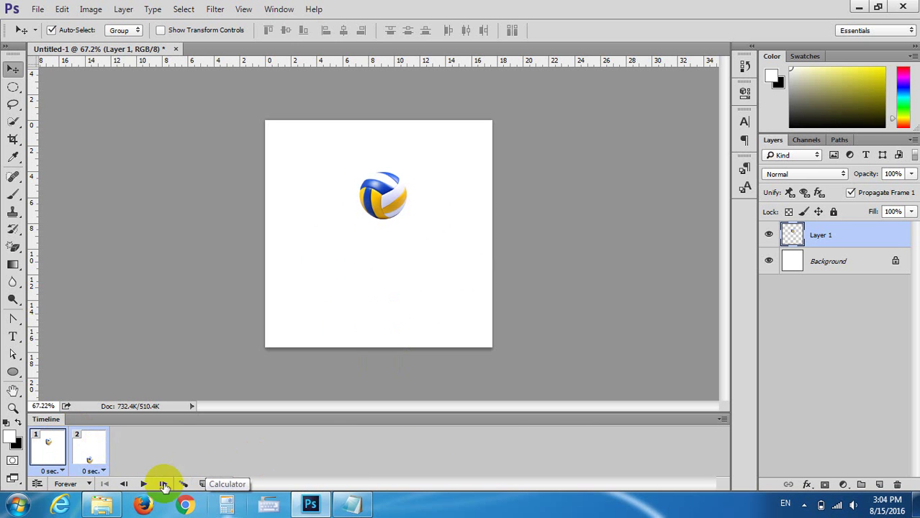
pyautogui.keyDown('shift'); pyautogui.click(97, 450); pyautogui.keyUp('shift')
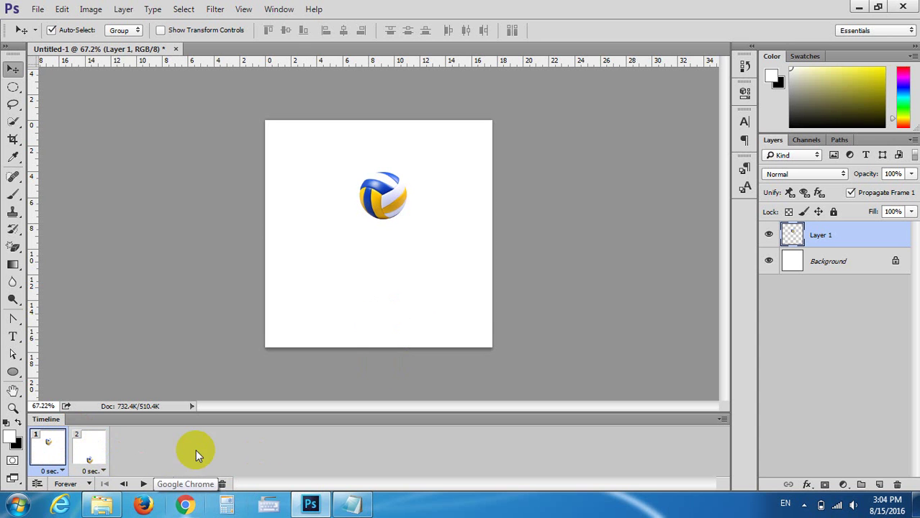
pyautogui.click(98, 444)
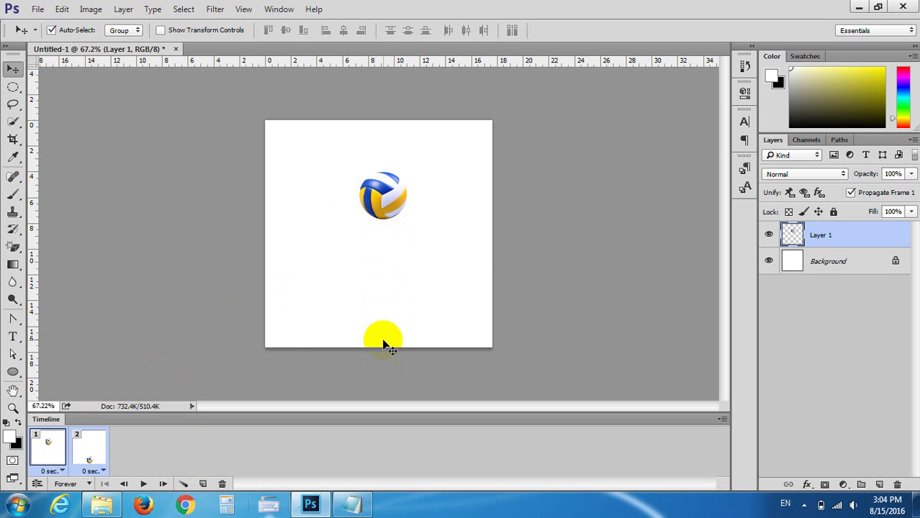
# Tween the two frames with 10 added in-between frames
pyautogui.click(182, 484)
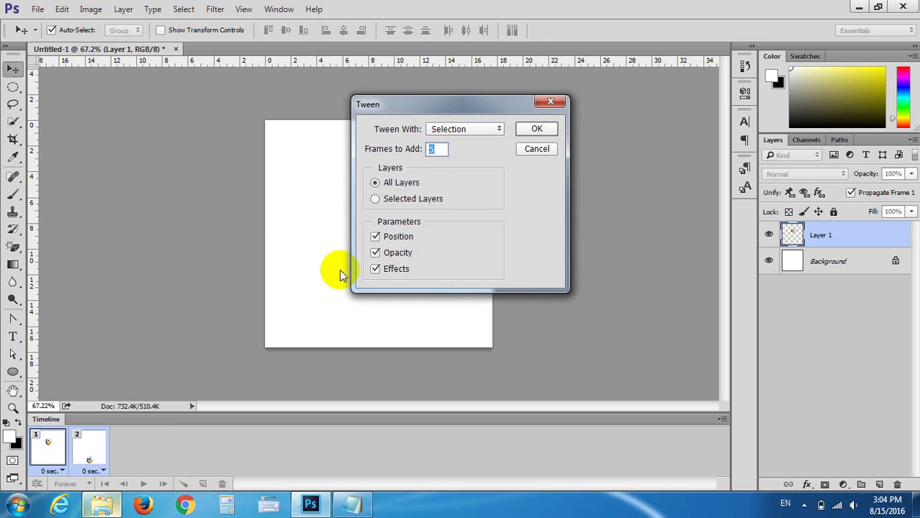
pyautogui.write('10')
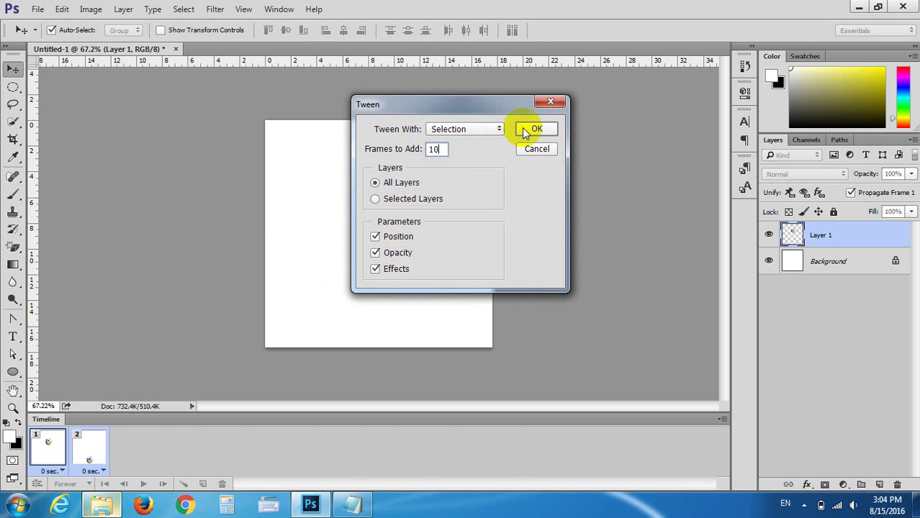
pyautogui.click(535, 129)
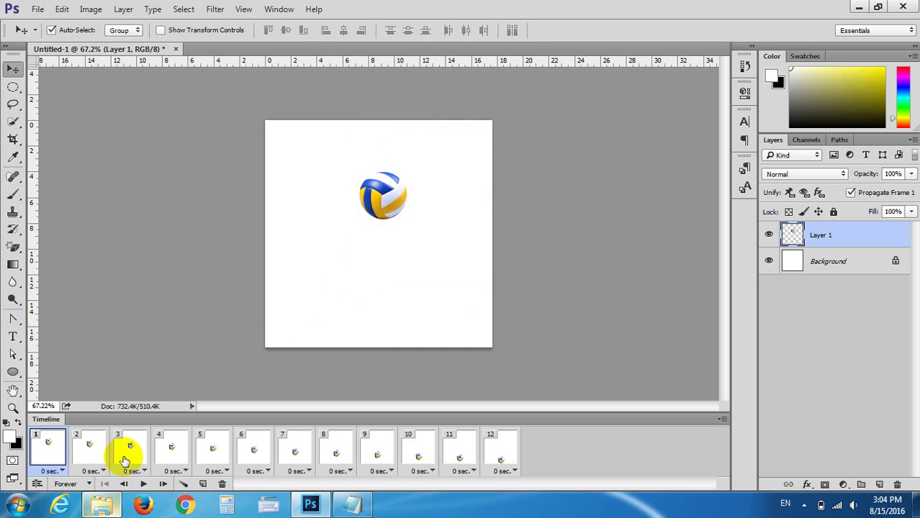
# Step through all 12 tweened frames and play the animation
pyautogui.click(86, 458)
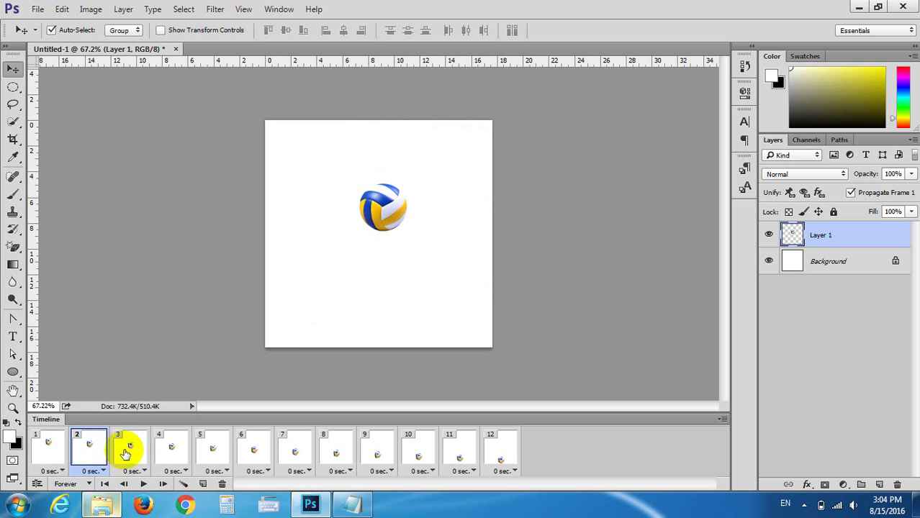
pyautogui.click(127, 449)
pyautogui.click(176, 450)
pyautogui.click(197, 449)
pyautogui.click(242, 445)
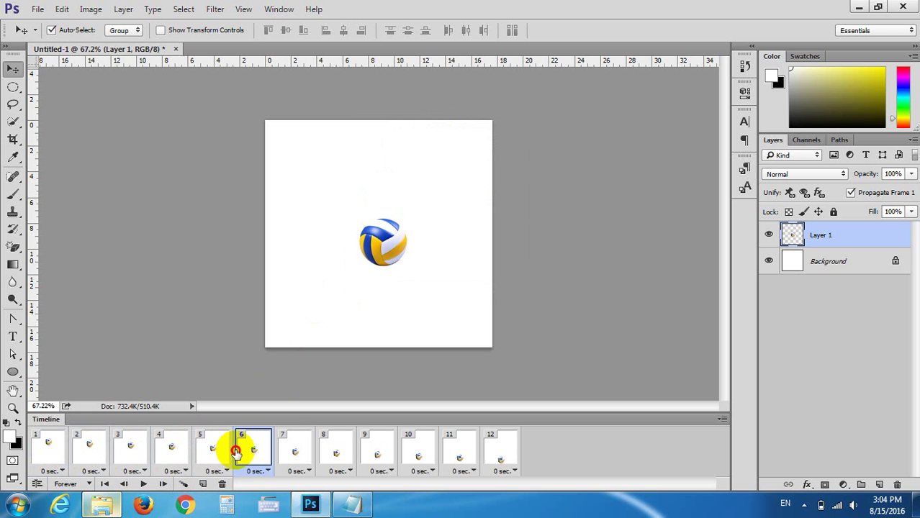
pyautogui.click(293, 447)
pyautogui.click(345, 450)
pyautogui.click(385, 450)
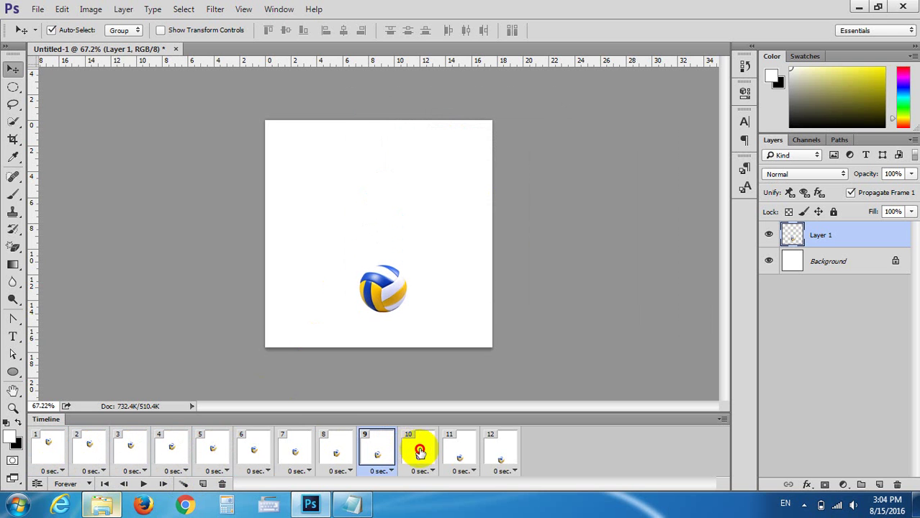
pyautogui.click(421, 448)
pyautogui.click(461, 448)
pyautogui.click(499, 452)
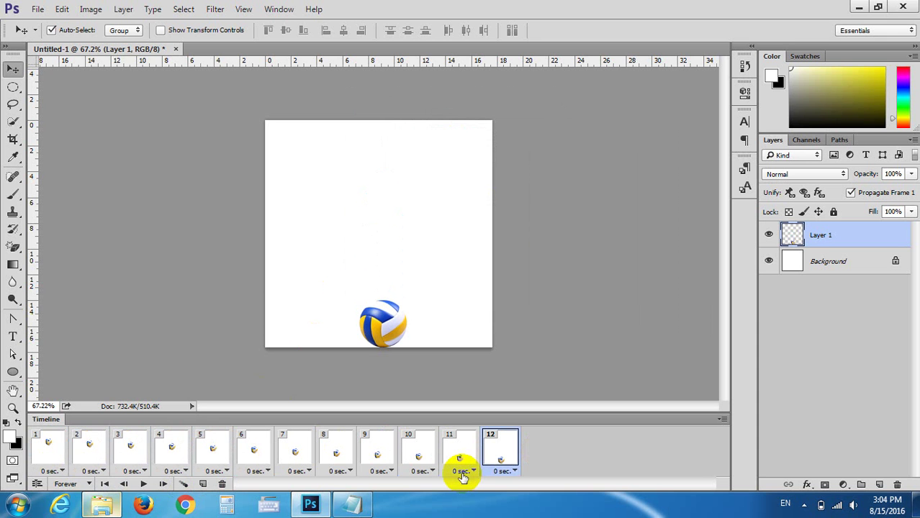
pyautogui.click(143, 483)
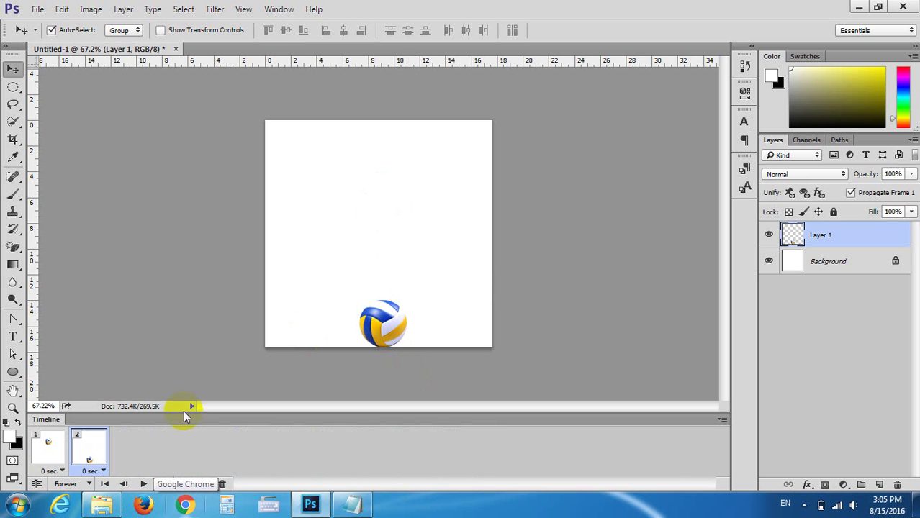
# Tween frames 1 and 2 with 30 added frames and play the result
pyautogui.click(48, 450)
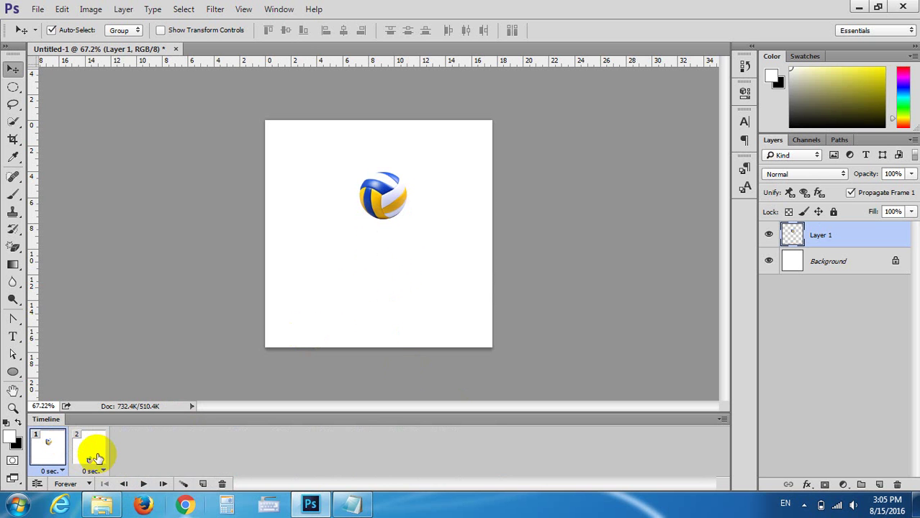
pyautogui.keyDown('shift'); pyautogui.click(92, 452); pyautogui.keyUp('shift')
pyautogui.click(183, 484)
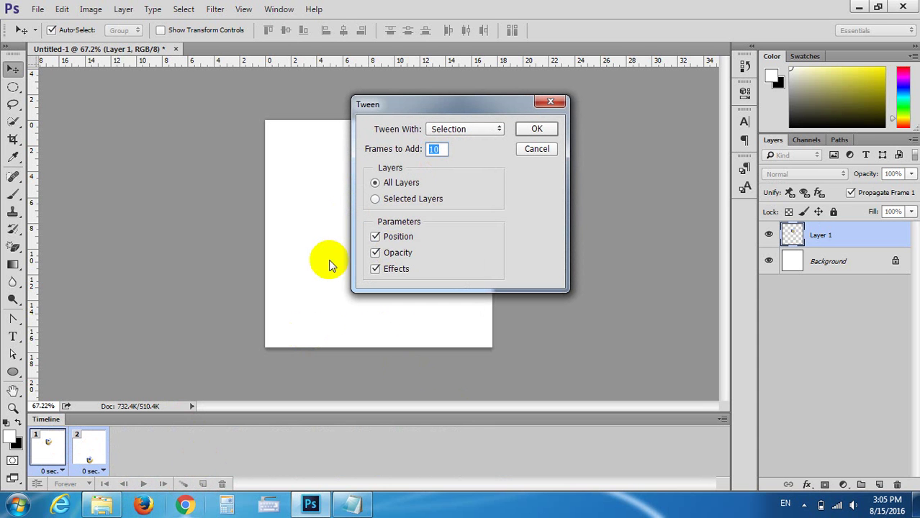
pyautogui.write('30')
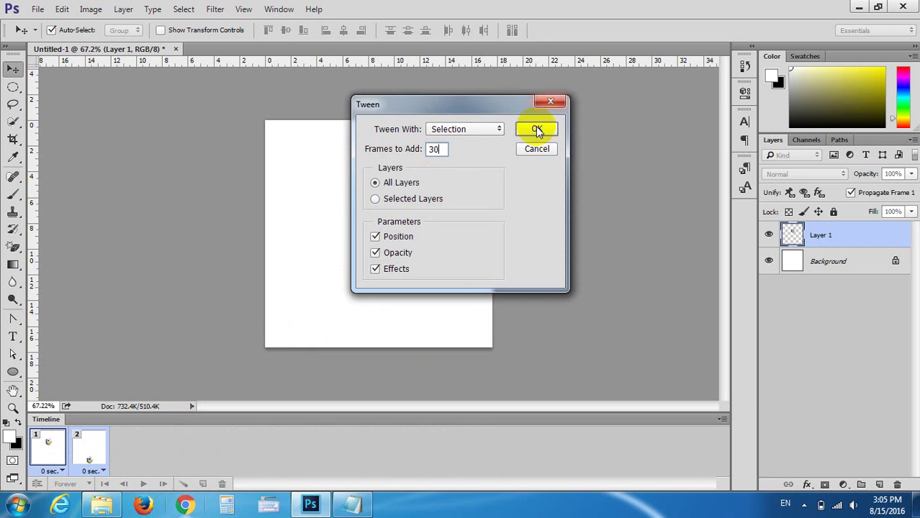
pyautogui.click(539, 131)
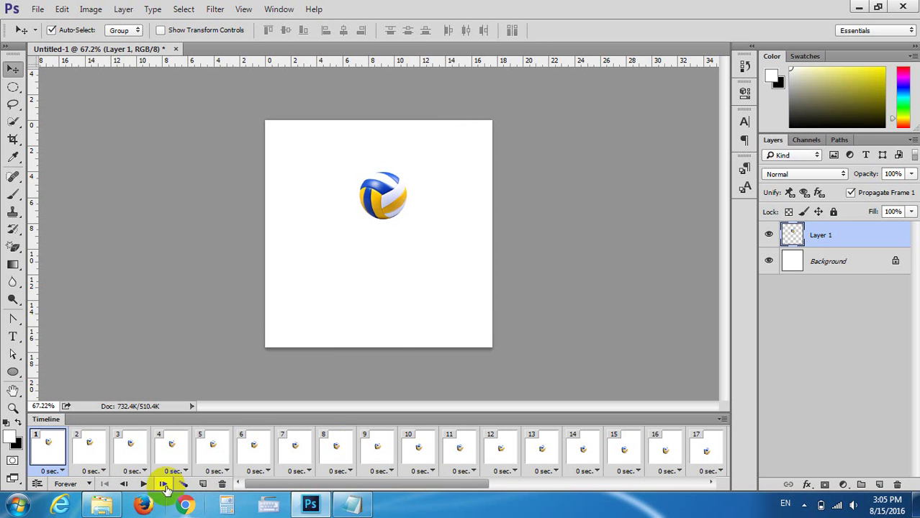
pyautogui.click(143, 484)
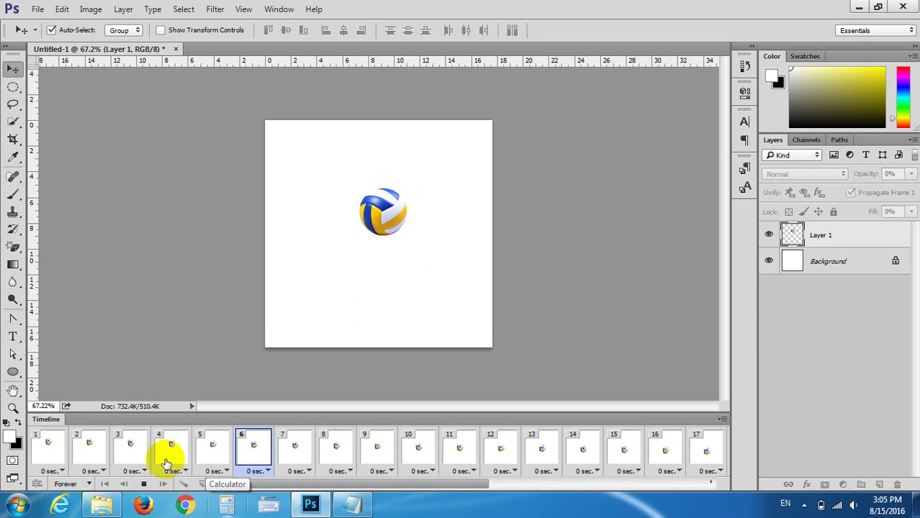
# Undo the 30-frame tween and compare the ball's top and bottom frames
pyautogui.hotkey('ctrl', 'z')
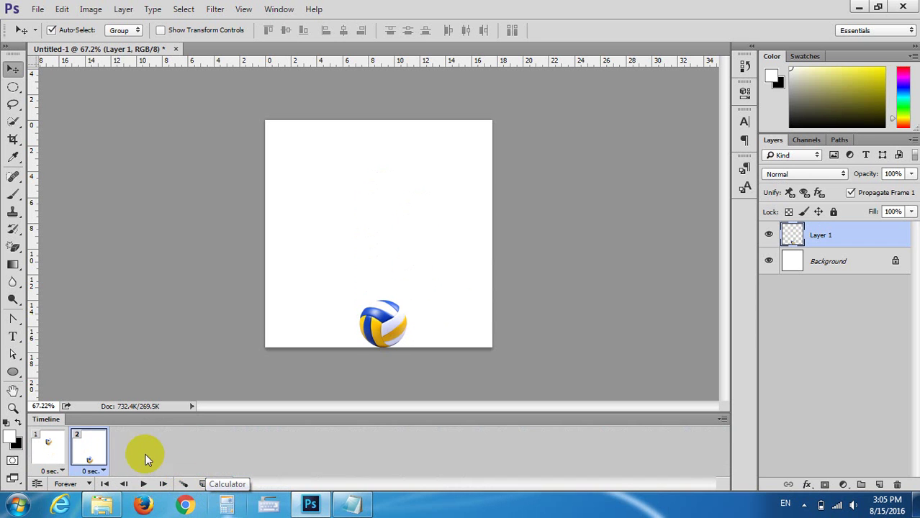
pyautogui.click(62, 440)
pyautogui.click(86, 453)
pyautogui.click(49, 442)
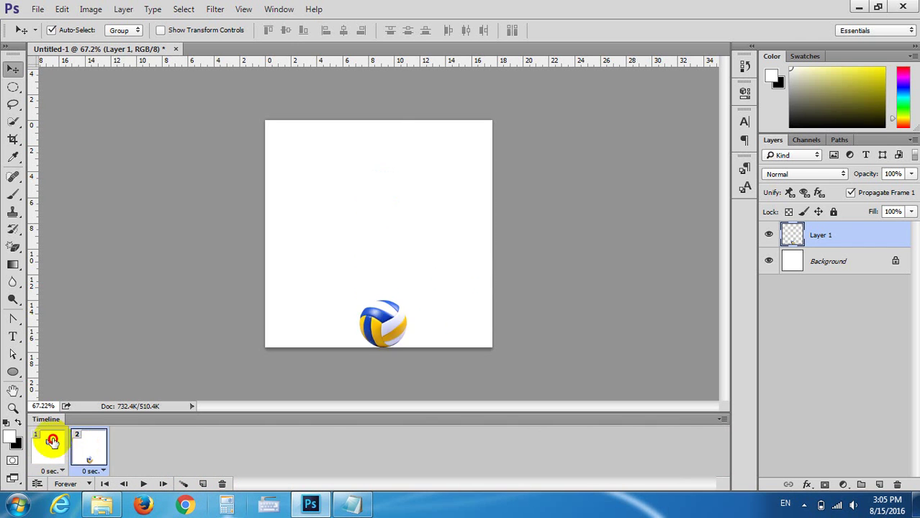
pyautogui.click(79, 448)
pyautogui.click(48, 442)
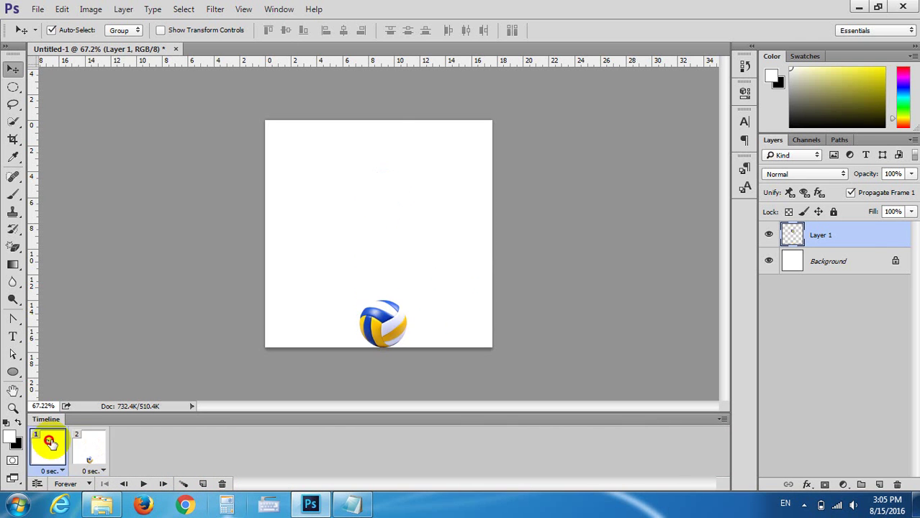
pyautogui.click(86, 448)
pyautogui.click(47, 442)
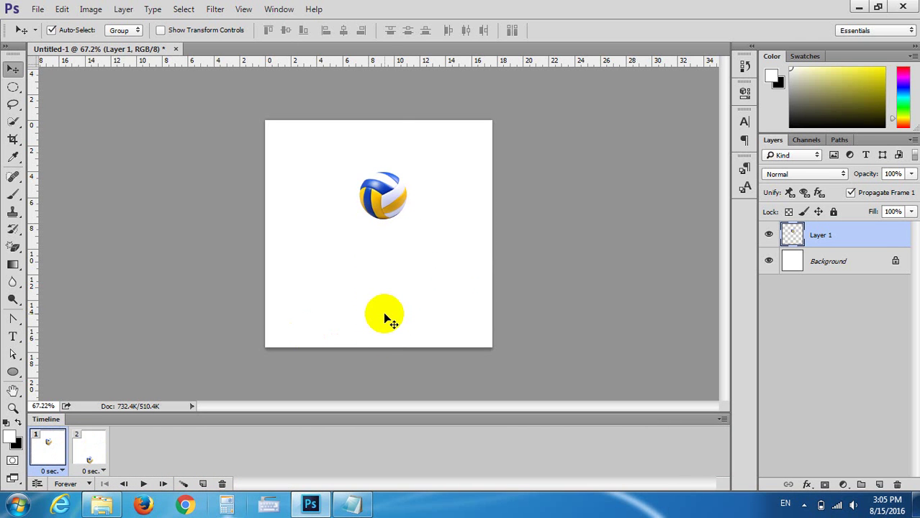
# Tween both frames with 5 added frames and play the seven-frame animation
pyautogui.keyDown('shift'); pyautogui.click(80, 448); pyautogui.keyUp('shift')
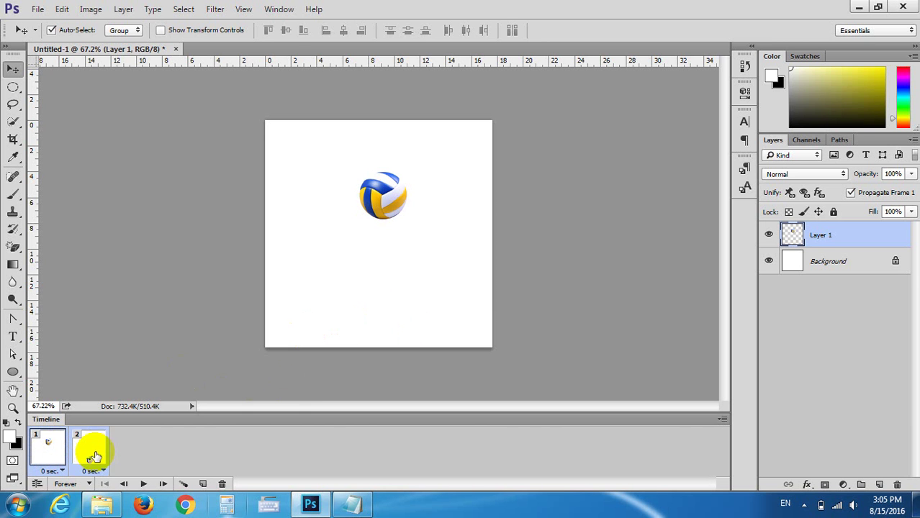
pyautogui.click(183, 485)
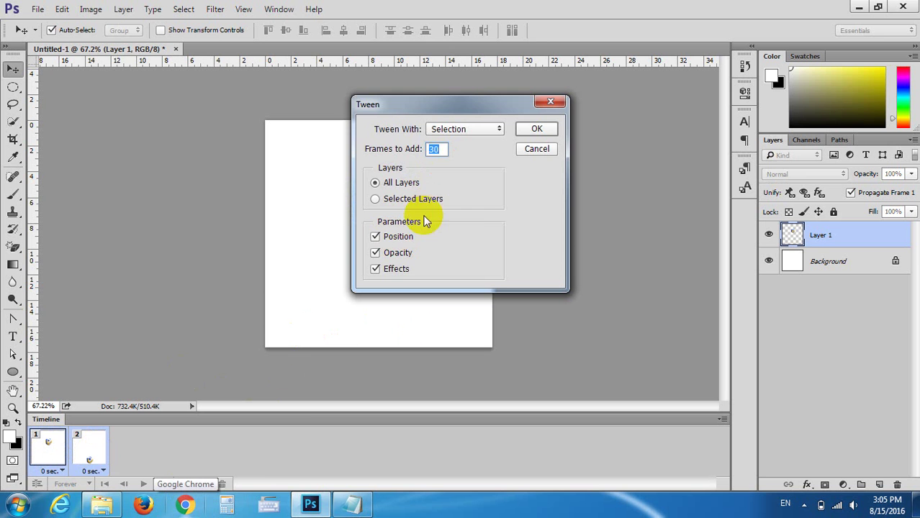
pyautogui.write('5')
pyautogui.click(533, 130)
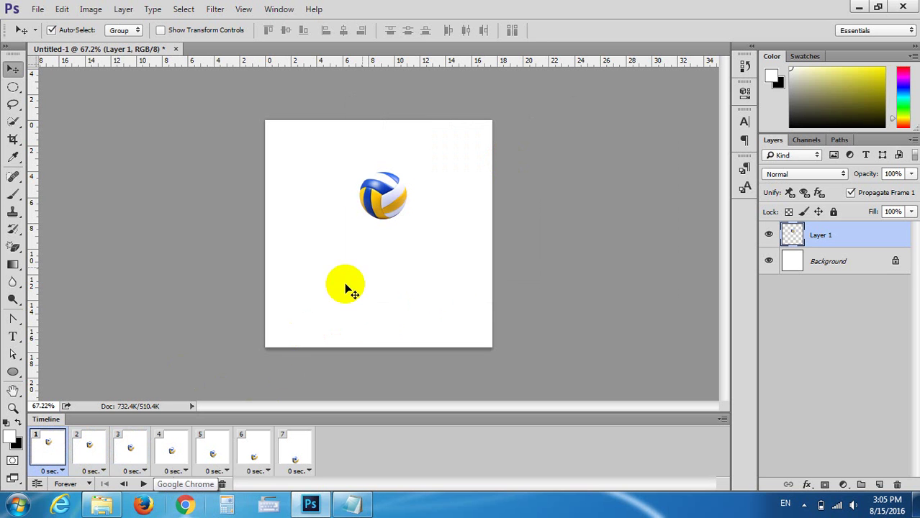
pyautogui.click(145, 484)
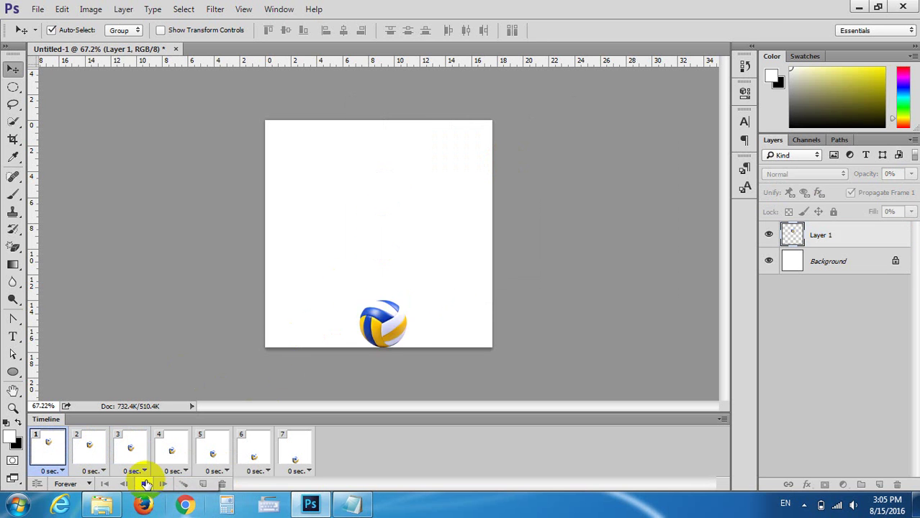
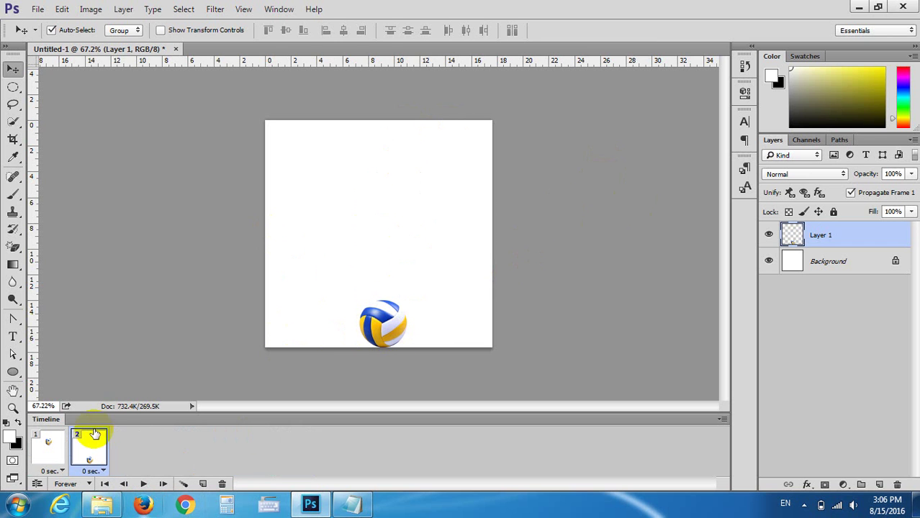
# Place the volleyball at the top edge in frame 1 and the bottom edge in frame 2
pyautogui.click(47, 444)
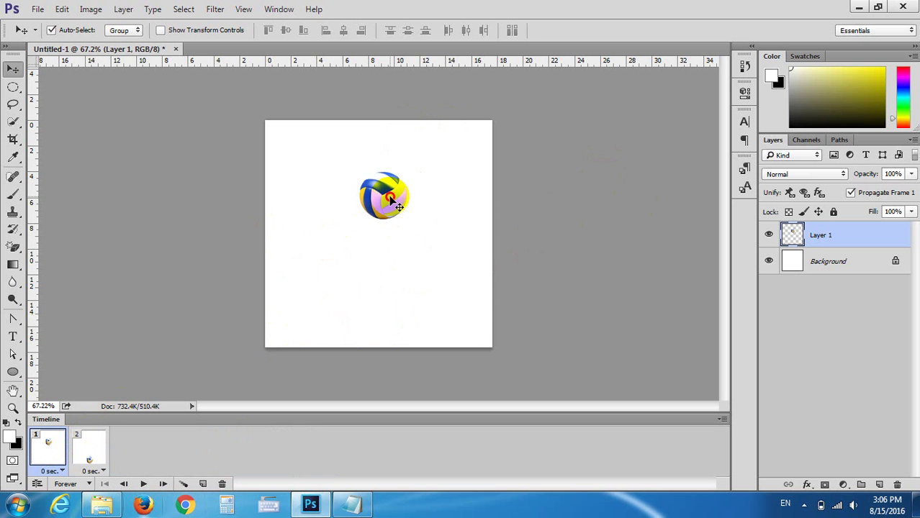
pyautogui.moveTo(398, 207); pyautogui.dragTo(397, 155)
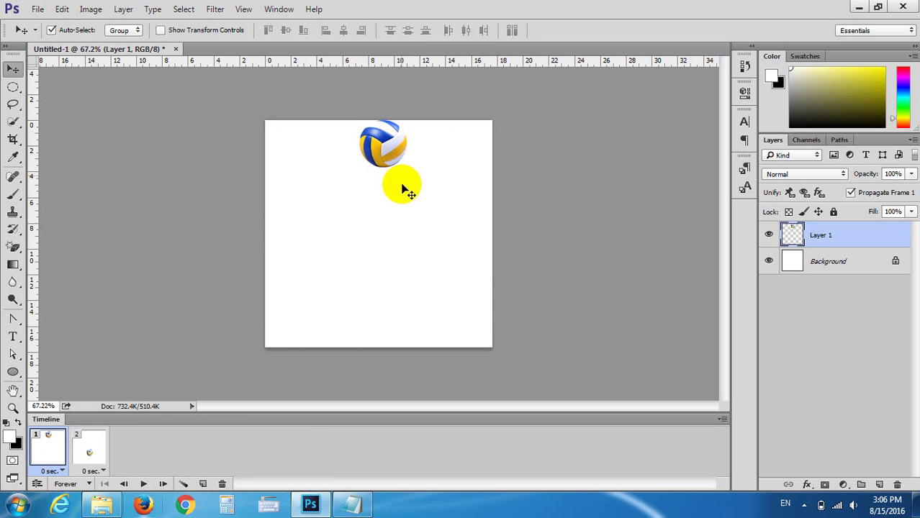
pyautogui.click(89, 450)
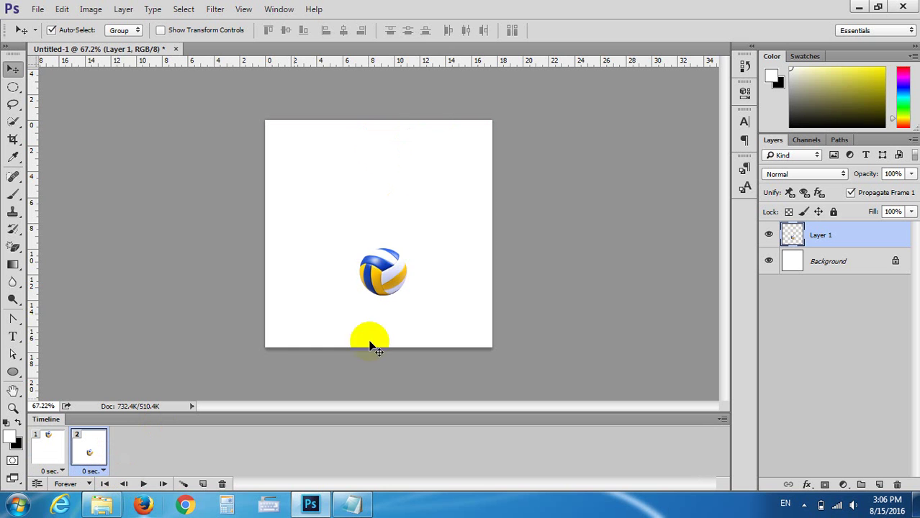
pyautogui.click(394, 278)
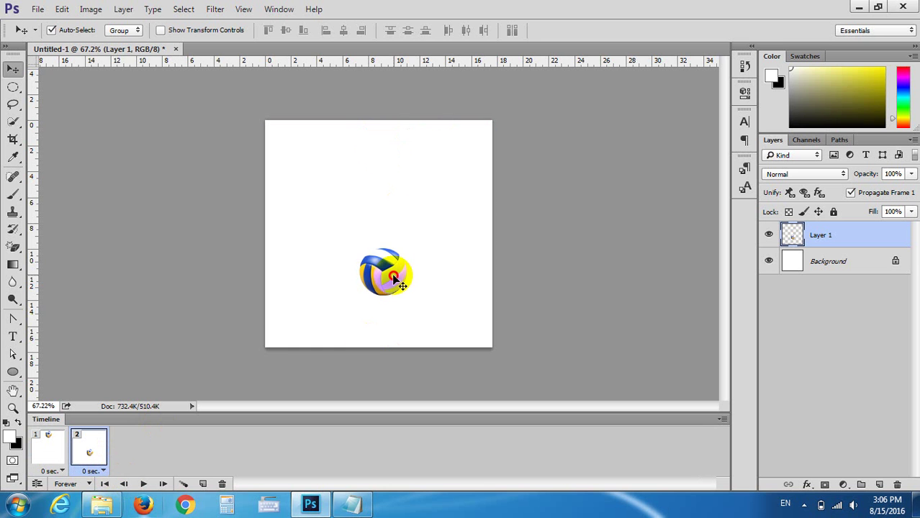
pyautogui.moveTo(395, 280); pyautogui.dragTo(393, 331)
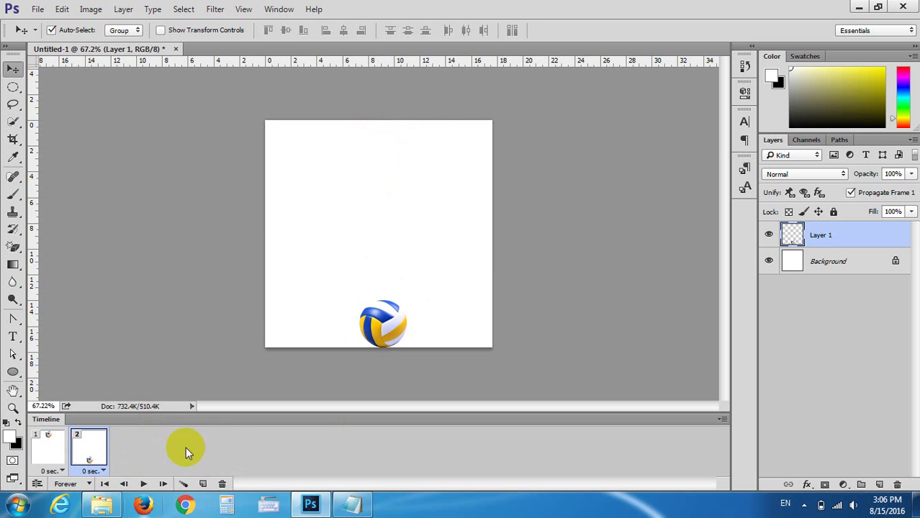
# Add frames 3 and 4 with the ball at the left and right edges, then play the loop
pyautogui.click(204, 483)
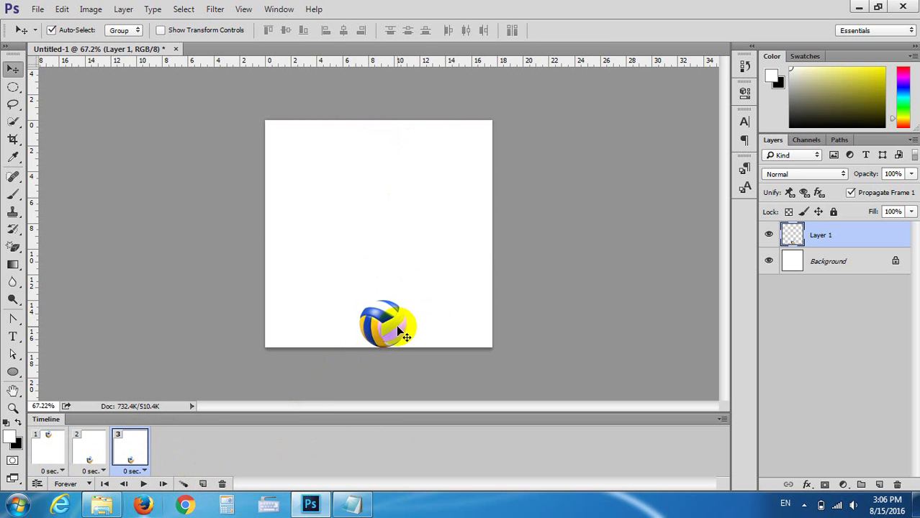
pyautogui.moveTo(382, 324)
pyautogui.mouseDown()
pyautogui.moveTo(315, 259)
pyautogui.moveTo(291, 218)
pyautogui.mouseUp()
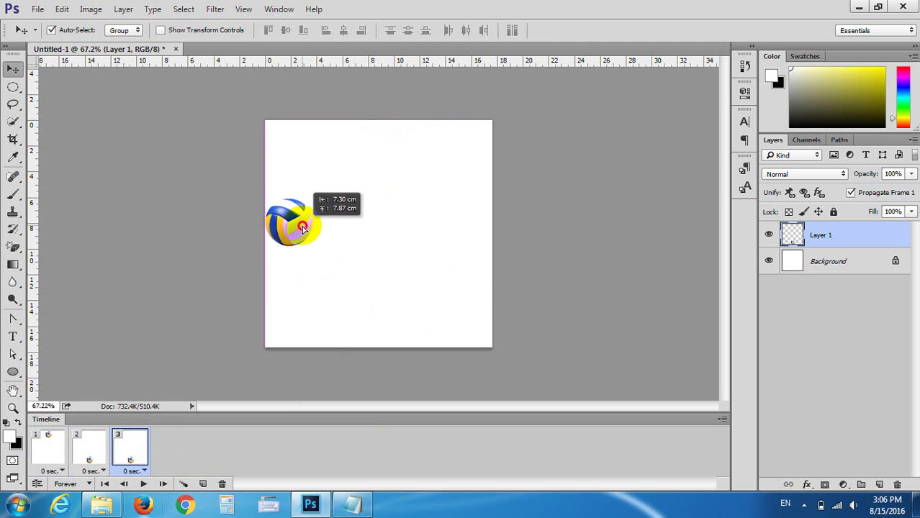
pyautogui.click(202, 484)
pyautogui.moveTo(291, 219)
pyautogui.mouseDown()
pyautogui.moveTo(484, 154)
pyautogui.moveTo(478, 204)
pyautogui.mouseUp()
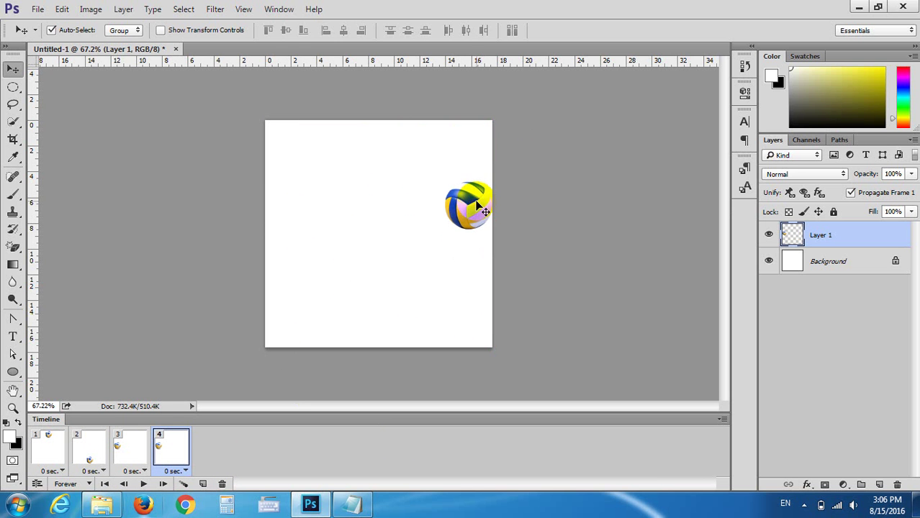
pyautogui.click(143, 484)
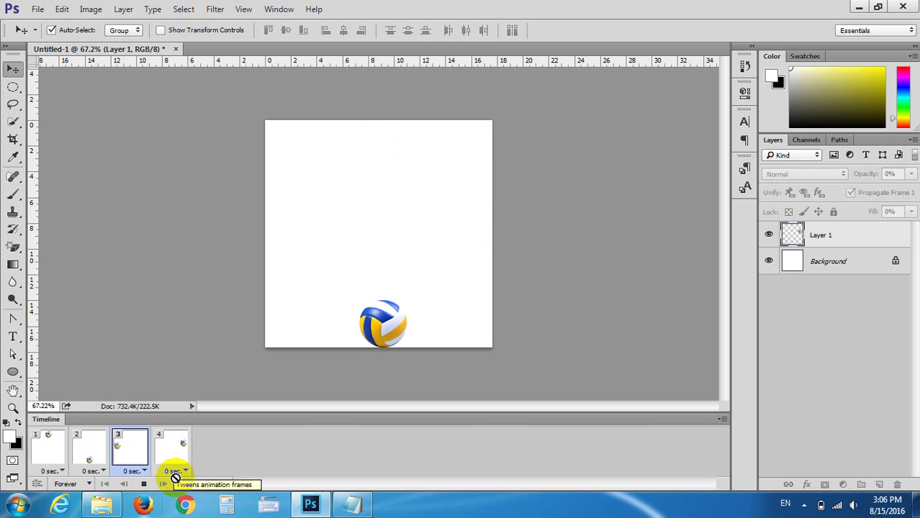
# Stop playback and tween between frames 1 and 2
pyautogui.press('space')
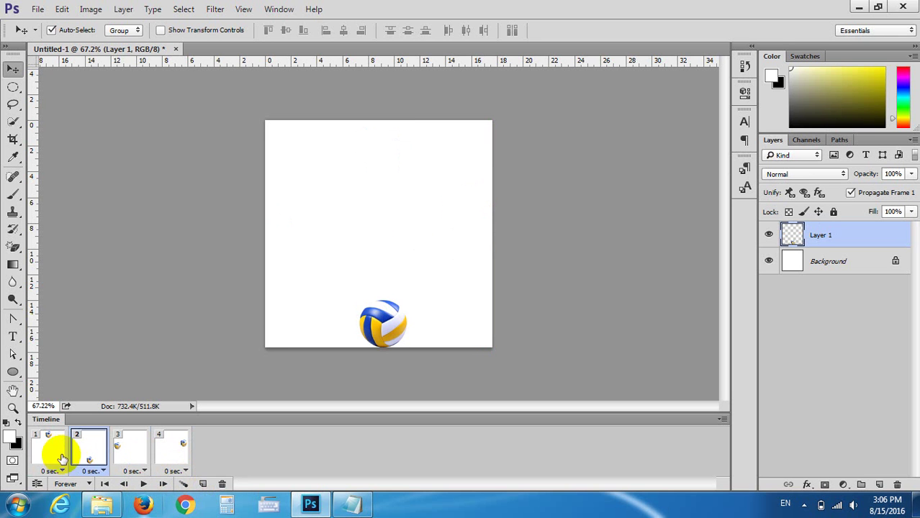
pyautogui.click(62, 455)
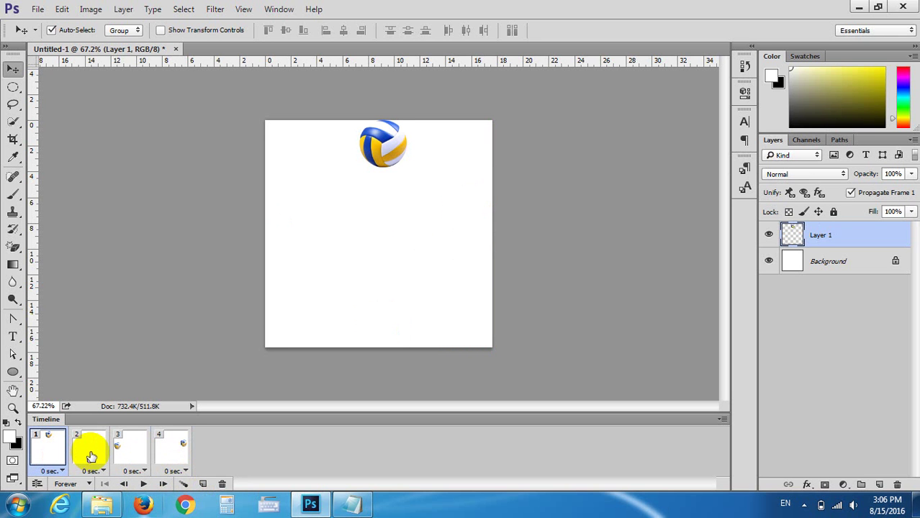
pyautogui.keyDown('shift'); pyautogui.click(92, 454); pyautogui.keyUp('shift')
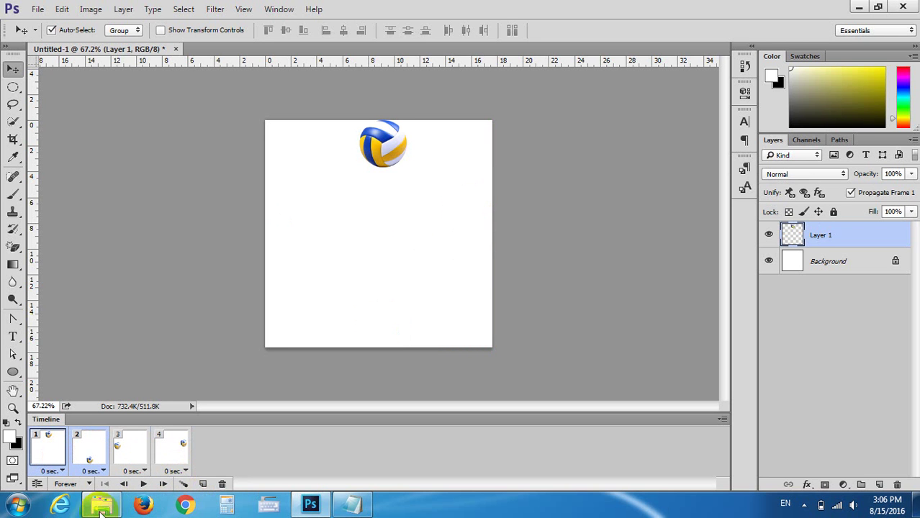
pyautogui.click(200, 485)
pyautogui.click(546, 129)
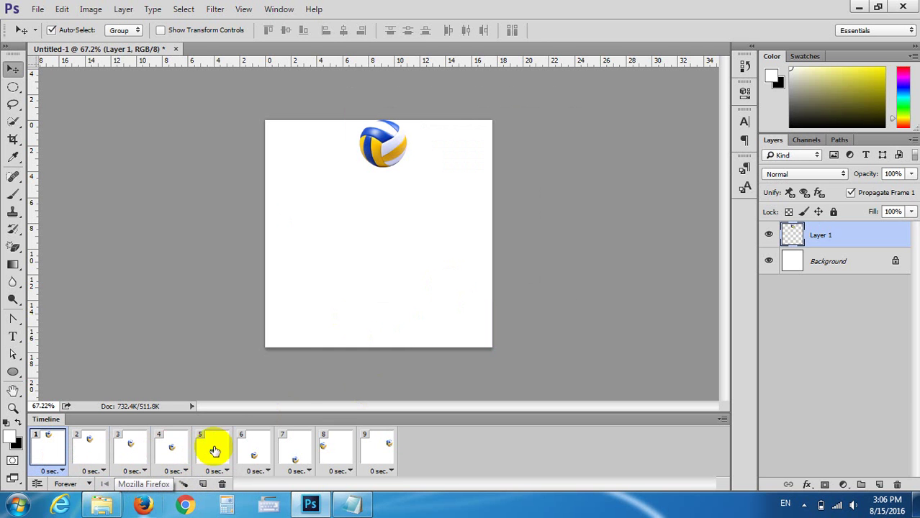
# Tween frames 7 and 8 with 5 added in-between frames
pyautogui.click(253, 453)
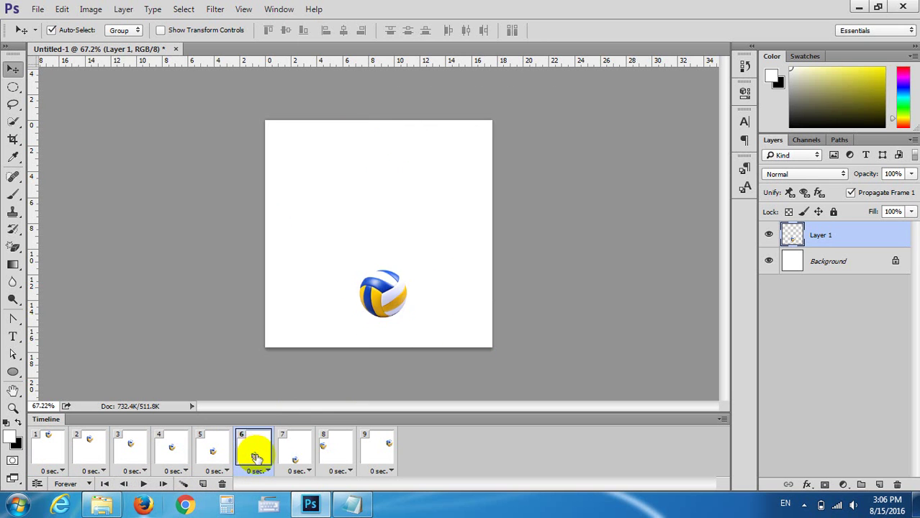
pyautogui.click(295, 453)
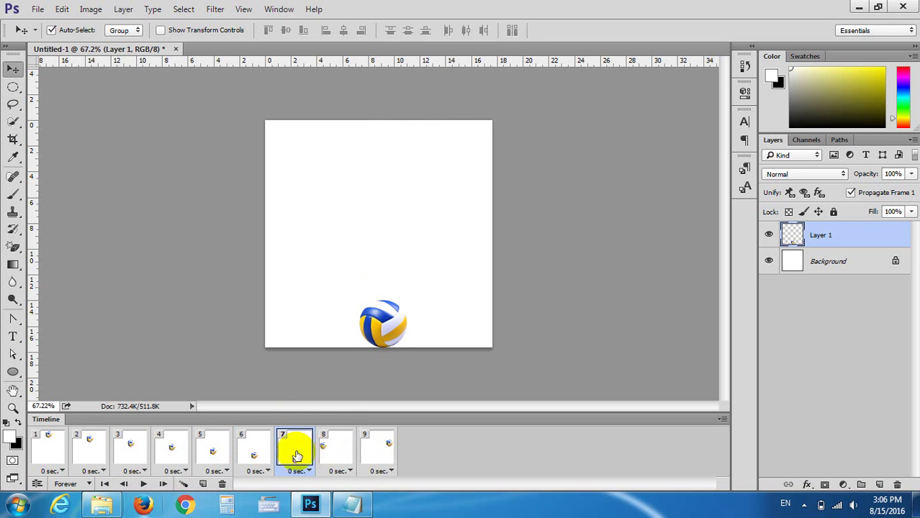
pyautogui.click(335, 450)
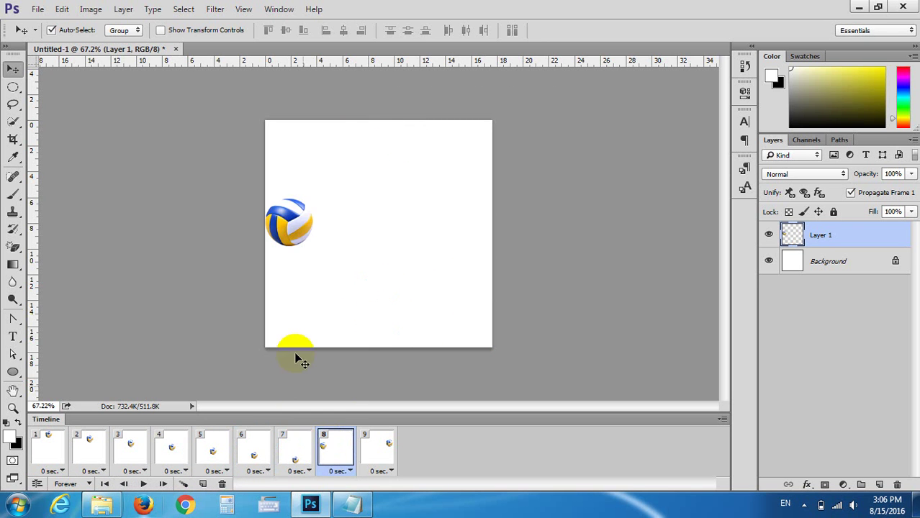
pyautogui.click(300, 451)
pyautogui.keyDown('shift'); pyautogui.click(330, 453); pyautogui.keyUp('shift')
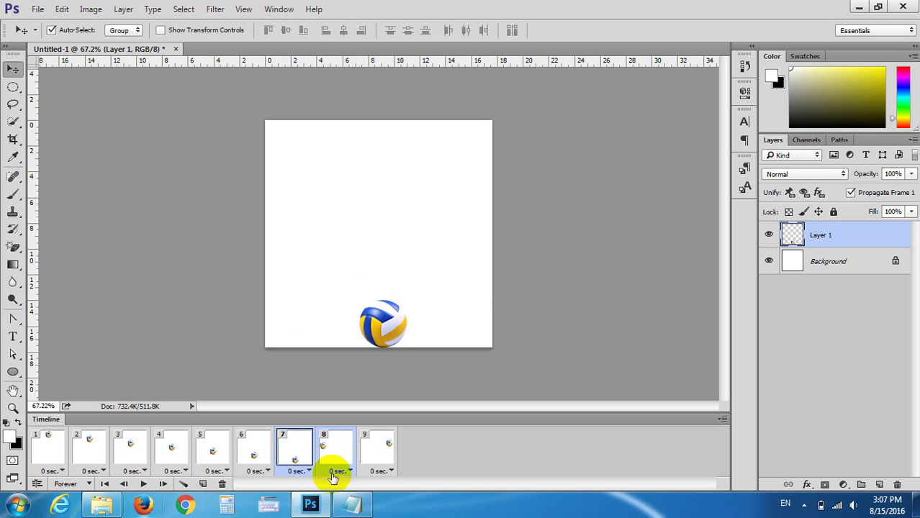
pyautogui.click(195, 484)
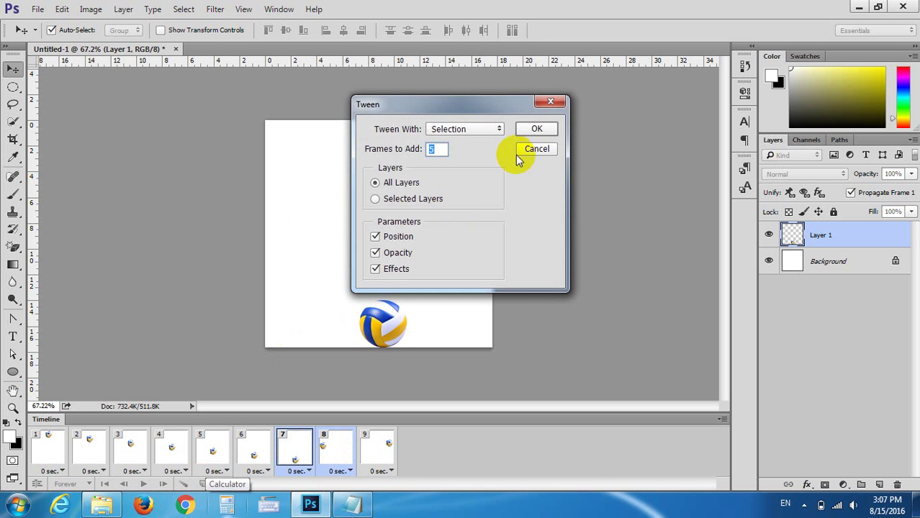
pyautogui.write('5')
pyautogui.click(530, 128)
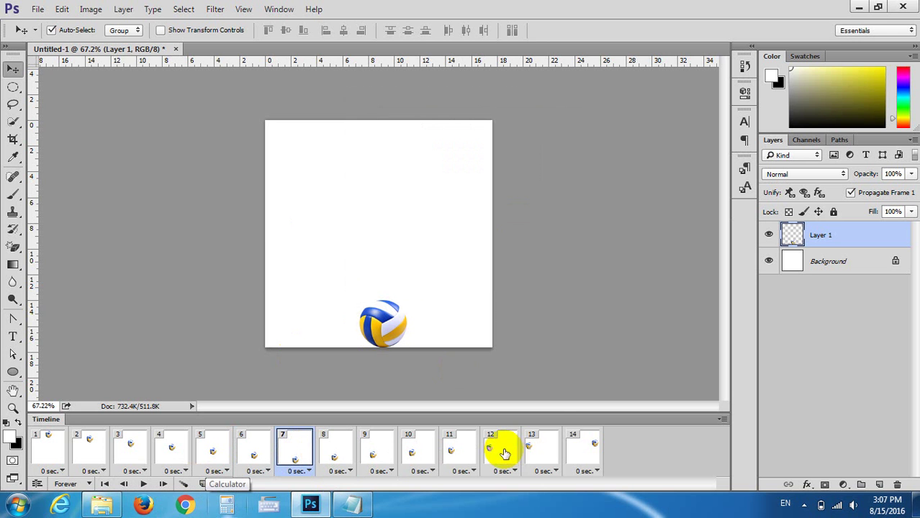
# Tween frames 13 and 14 to join the left and right ball positions
pyautogui.click(528, 449)
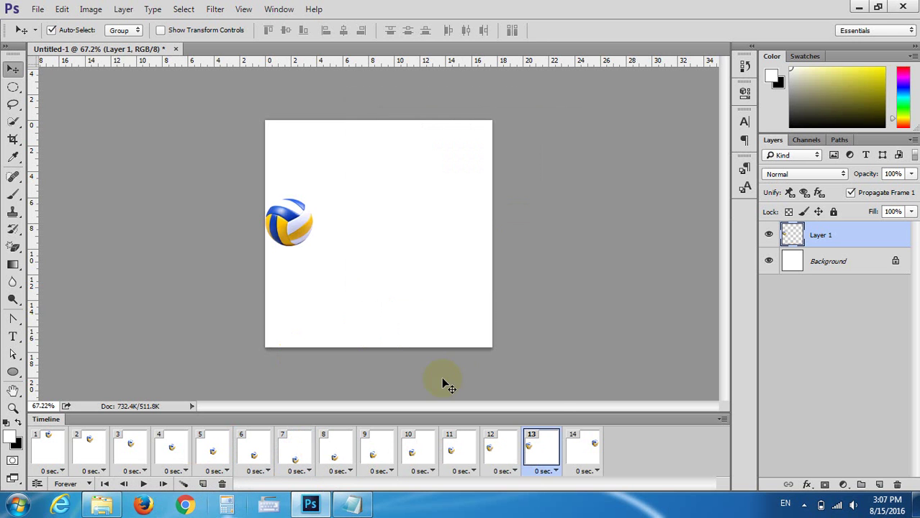
pyautogui.click(588, 446)
pyautogui.click(550, 448)
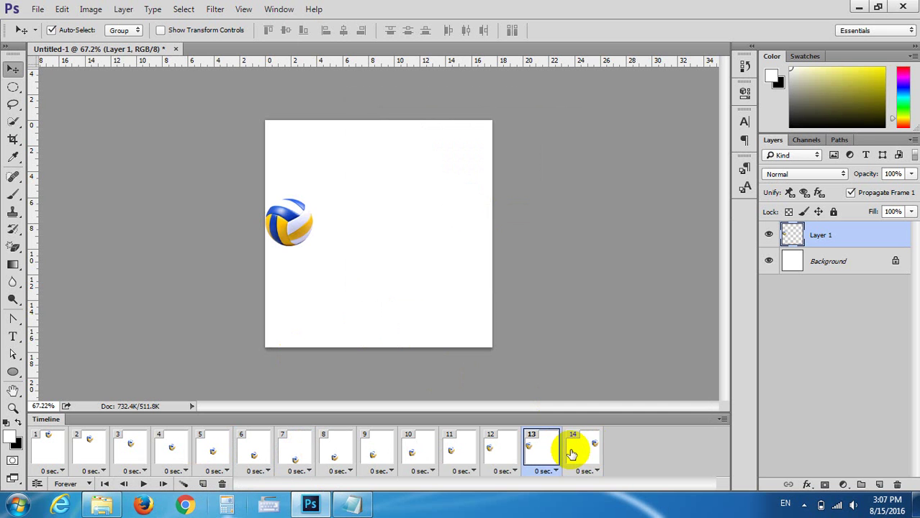
pyautogui.keyDown('shift'); pyautogui.click(573, 453); pyautogui.keyUp('shift')
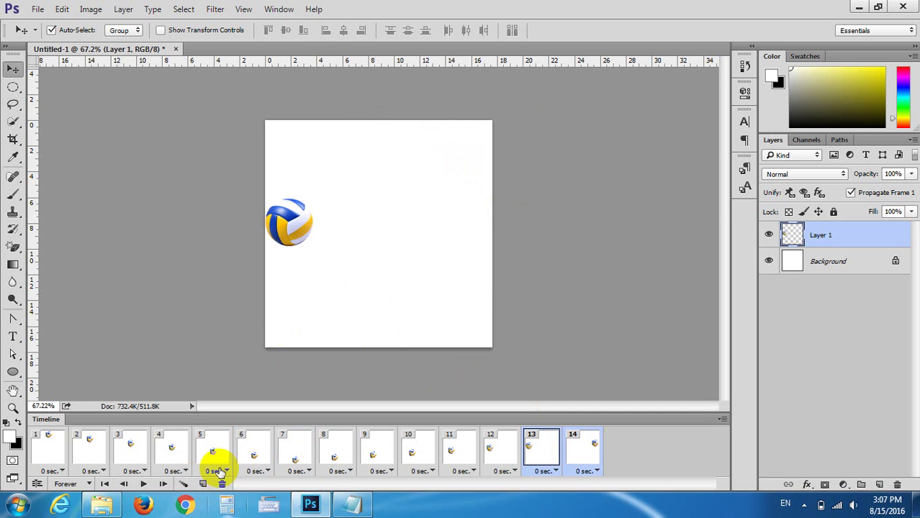
pyautogui.click(185, 485)
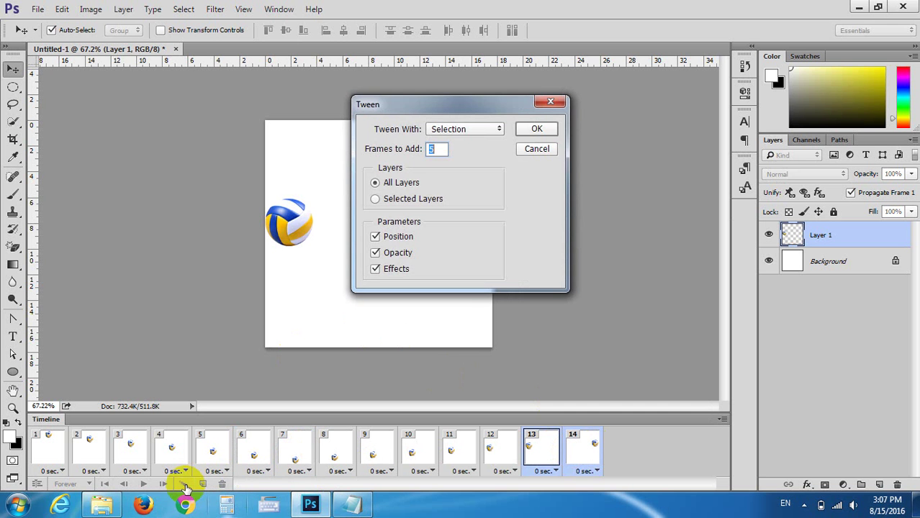
pyautogui.click(546, 130)
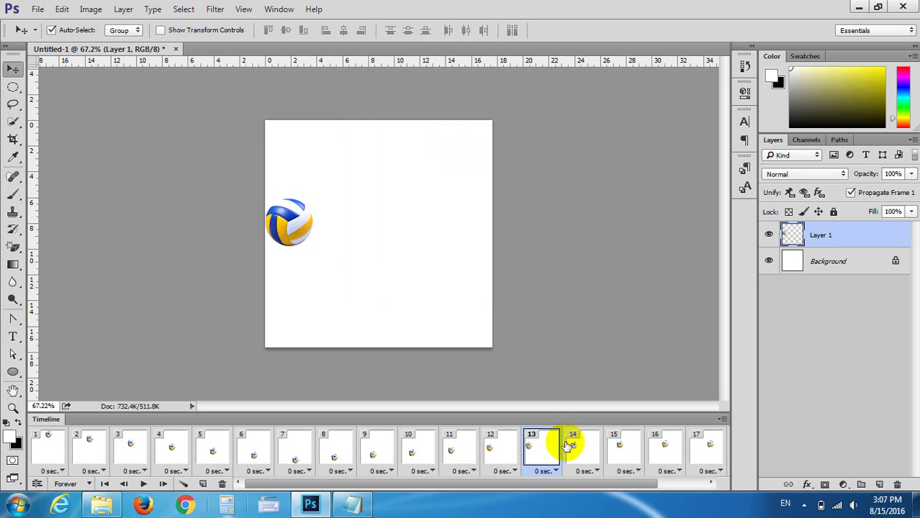
pyautogui.click(143, 484)
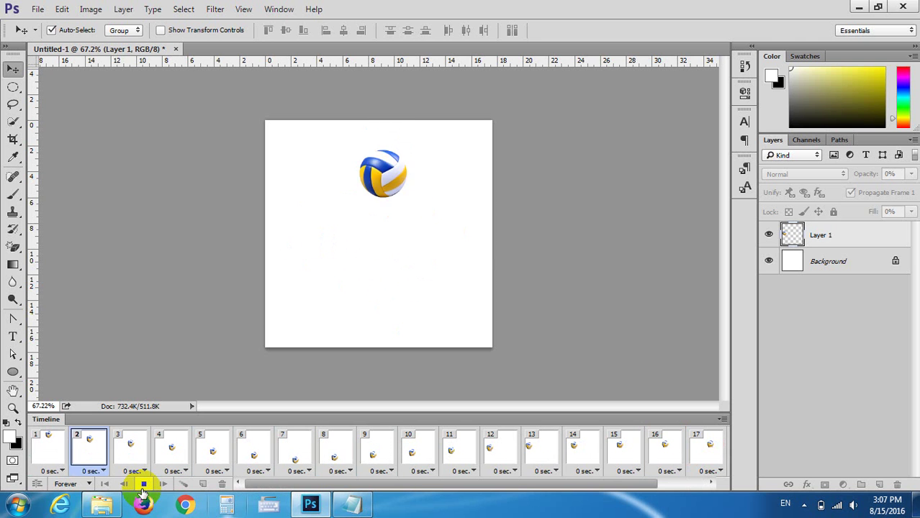
pyautogui.click(143, 484)
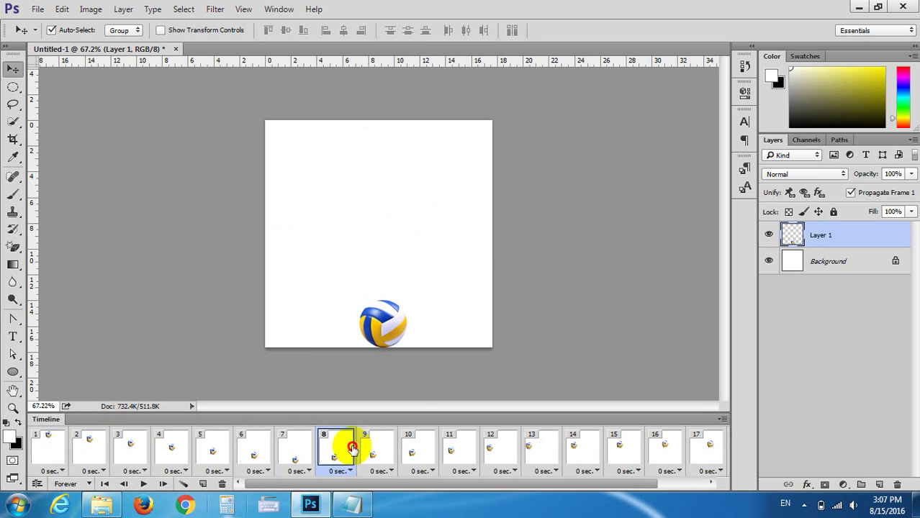
pyautogui.click(349, 448)
pyautogui.click(374, 452)
pyautogui.click(413, 448)
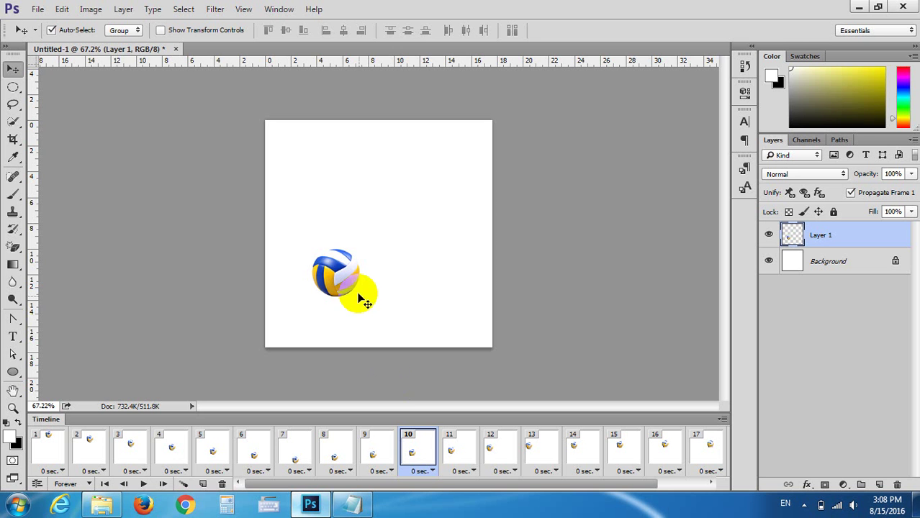
pyautogui.click(144, 485)
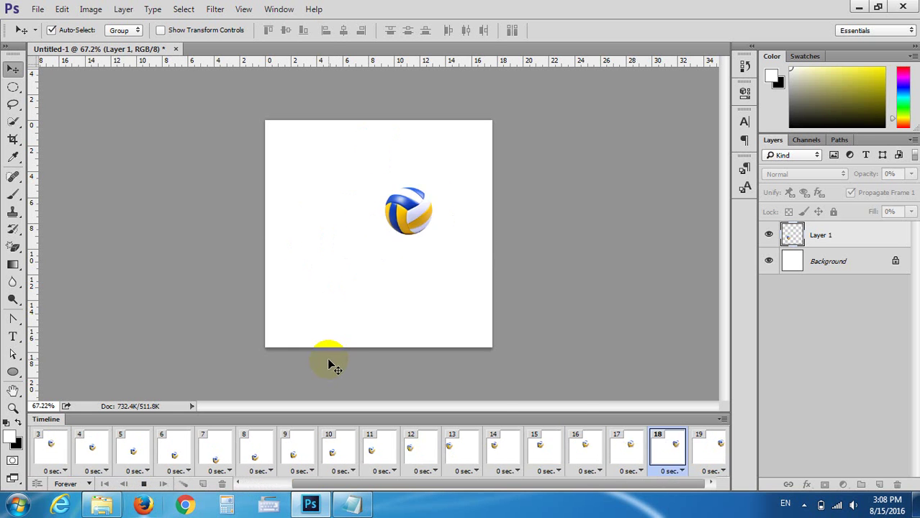
pyautogui.press('space')
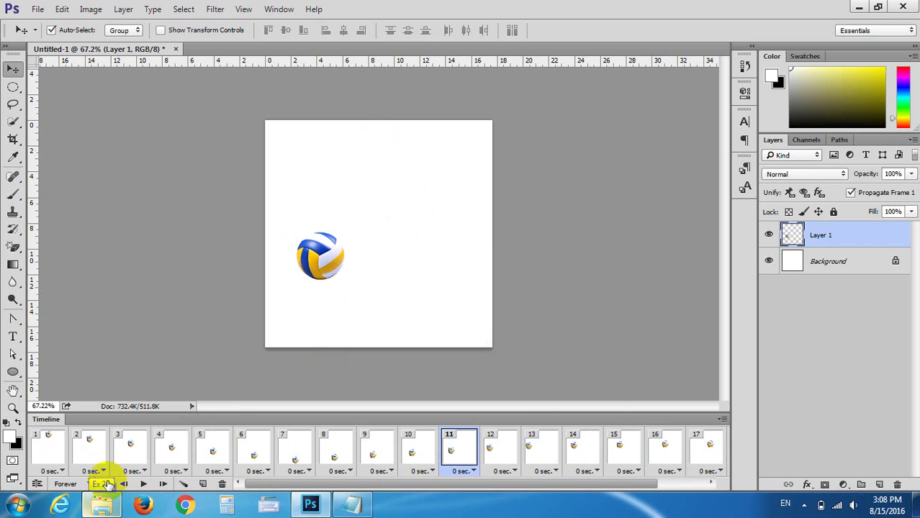
# Select all 19 frames, give them a 0.1 sec delay, and preview the animation
pyautogui.click(108, 483)
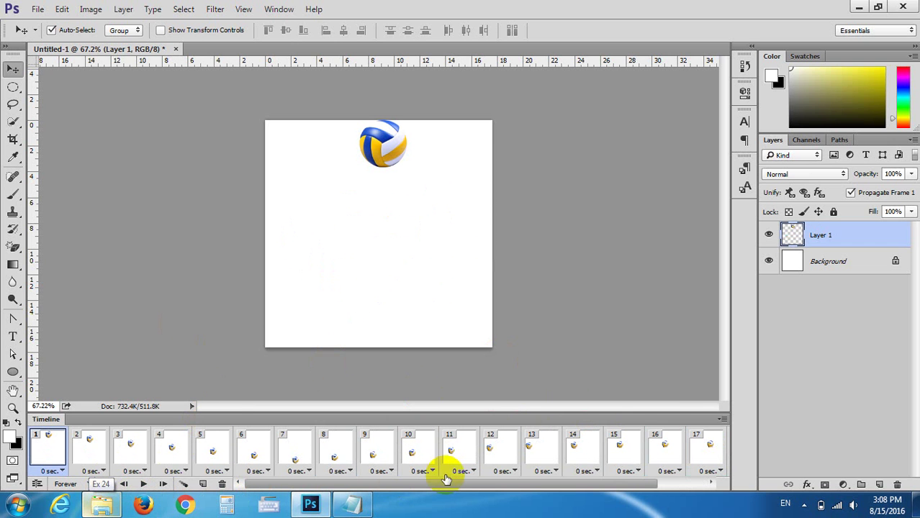
pyautogui.moveTo(456, 482); pyautogui.dragTo(583, 484)
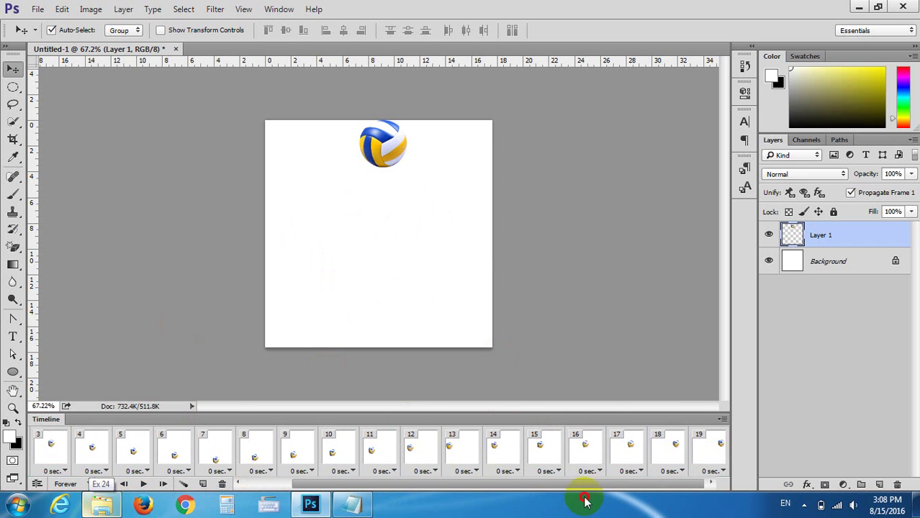
pyautogui.keyDown('shift'); pyautogui.click(707, 446); pyautogui.keyUp('shift')
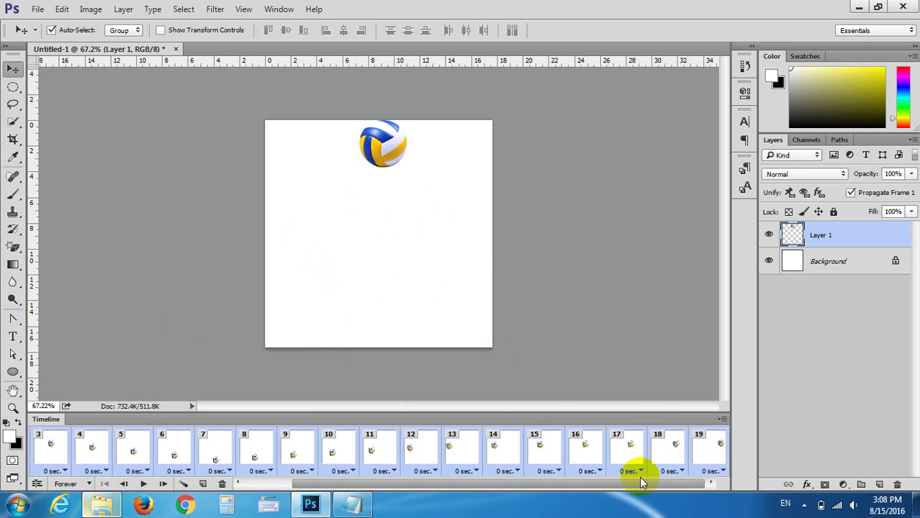
pyautogui.click(596, 471)
pyautogui.click(602, 347)
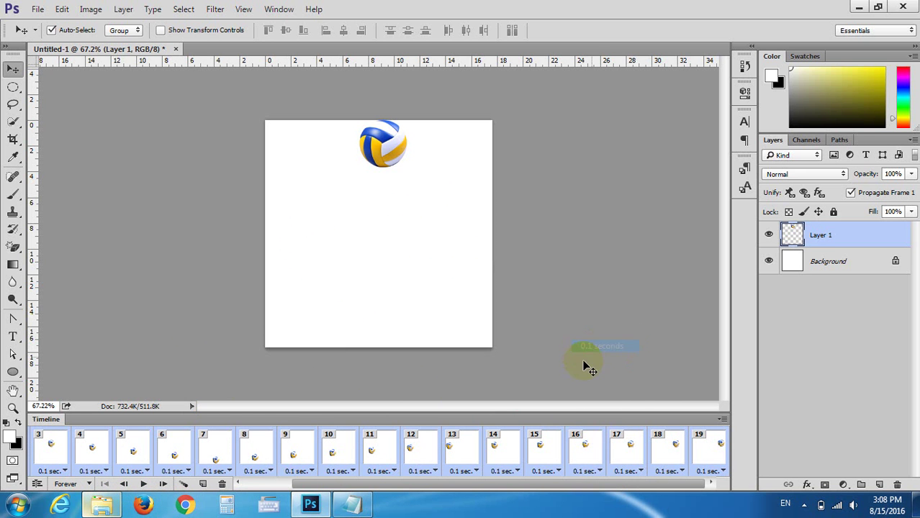
pyautogui.click(144, 484)
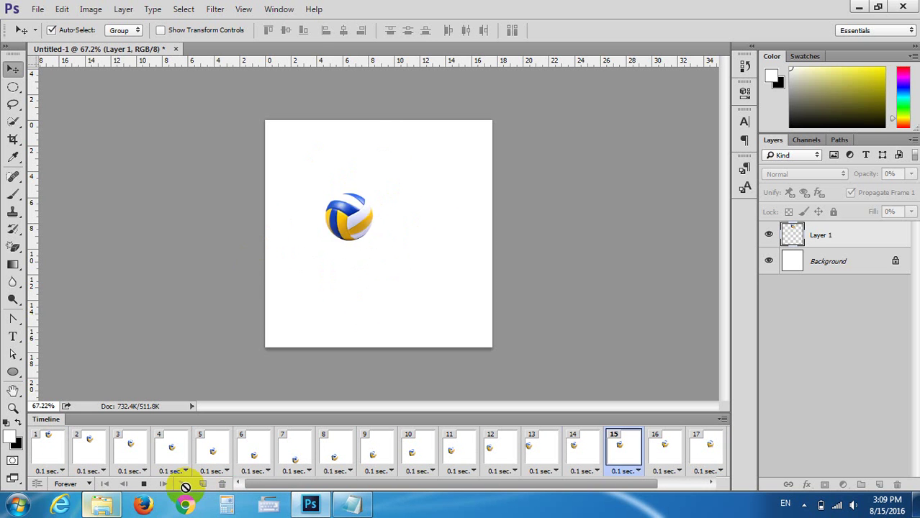
# Stop the volleyball animation playback in the Timeline
pyautogui.click(136, 454)
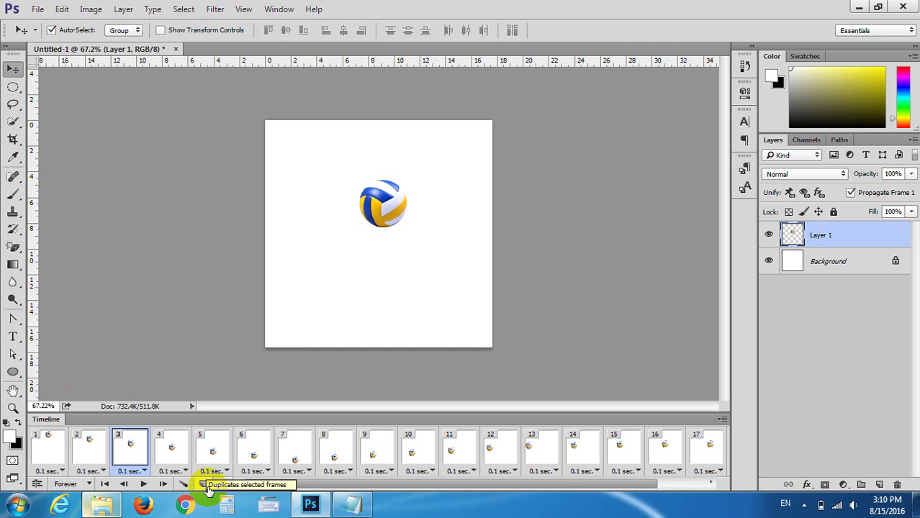
pyautogui.click(702, 448)
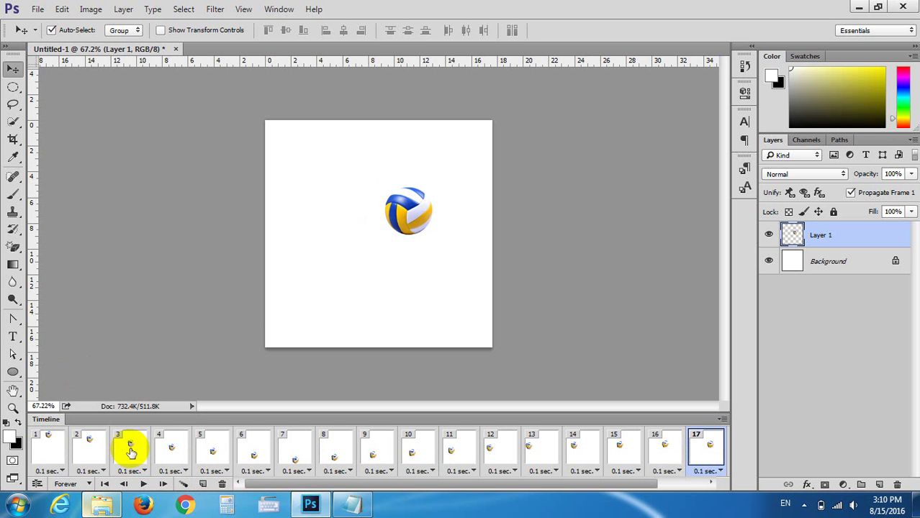
pyautogui.keyDown('shift'); pyautogui.click(335, 448); pyautogui.keyUp('shift')
pyautogui.press('Delete')
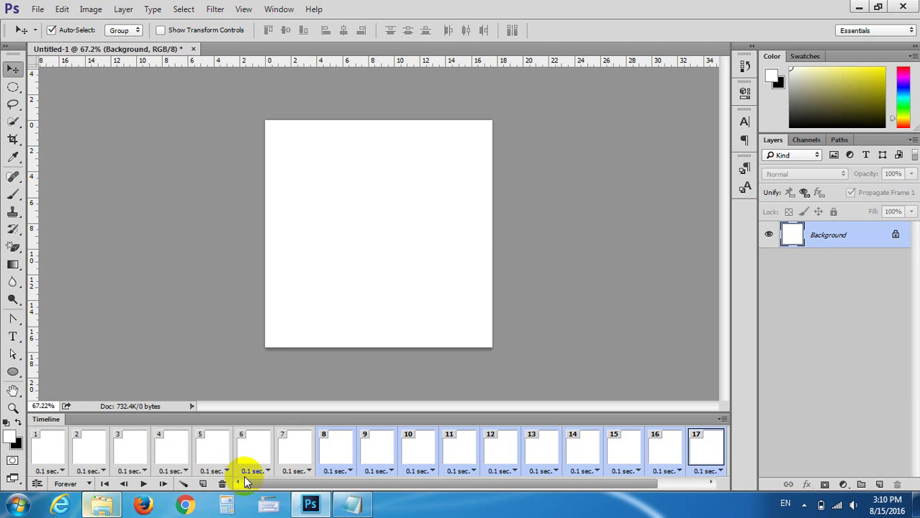
pyautogui.click(222, 484)
pyautogui.click(385, 202)
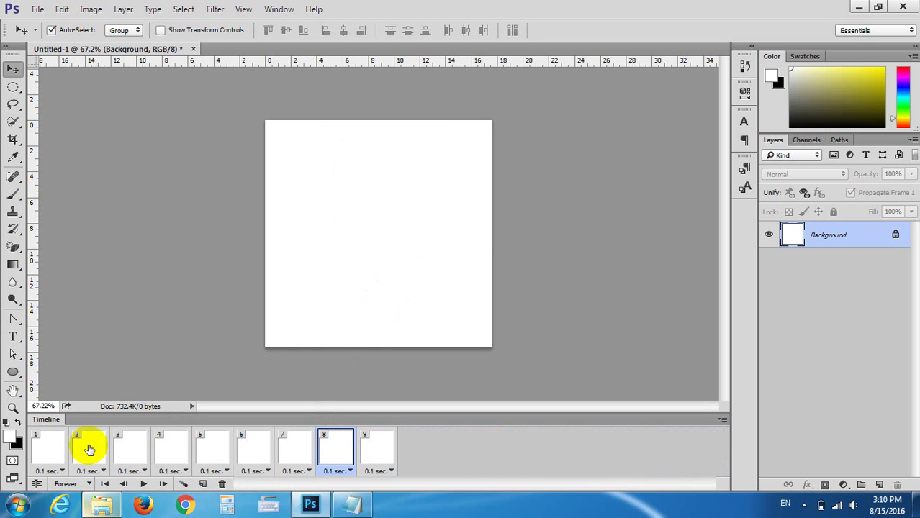
pyautogui.hotkey('ctrl', 'alt', 'z')
pyautogui.hotkey('ctrl', 'alt', 'z')
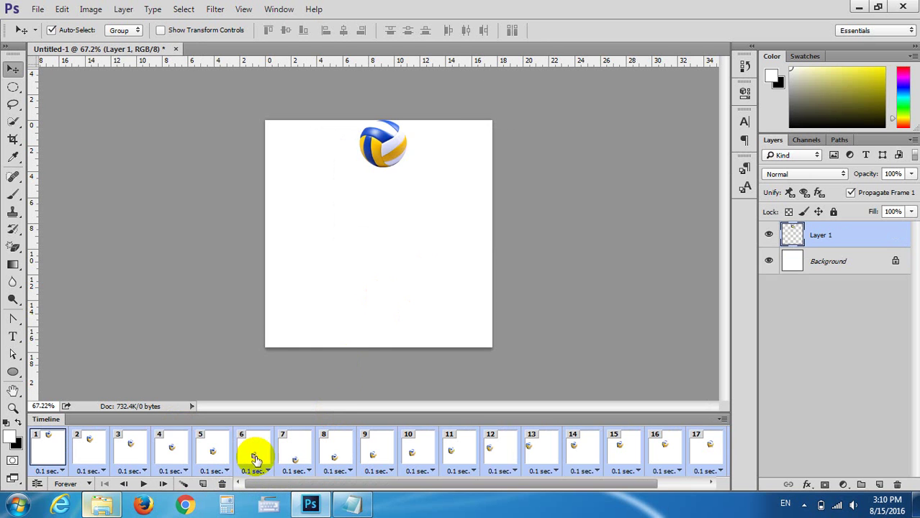
# Delete frames 2 through 17 and then the extra frame 3
pyautogui.click(366, 471)
pyautogui.click(313, 456)
pyautogui.click(173, 448)
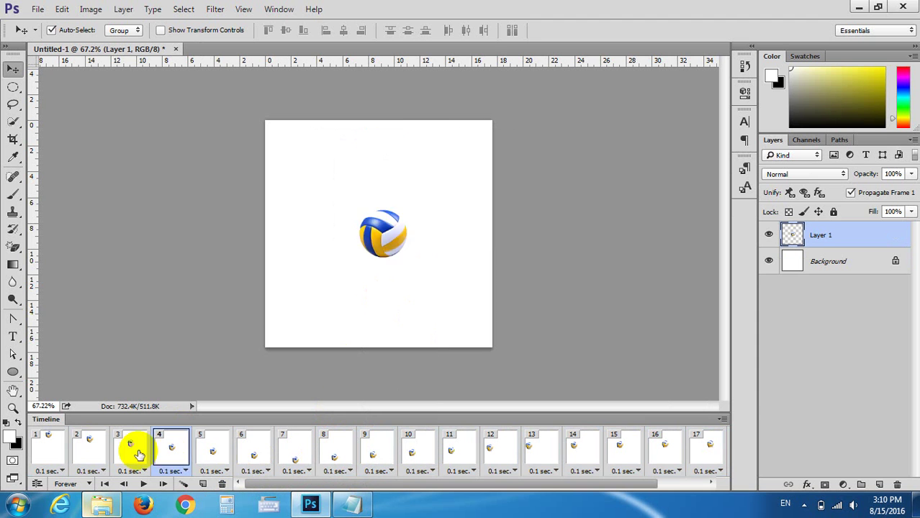
pyautogui.click(90, 446)
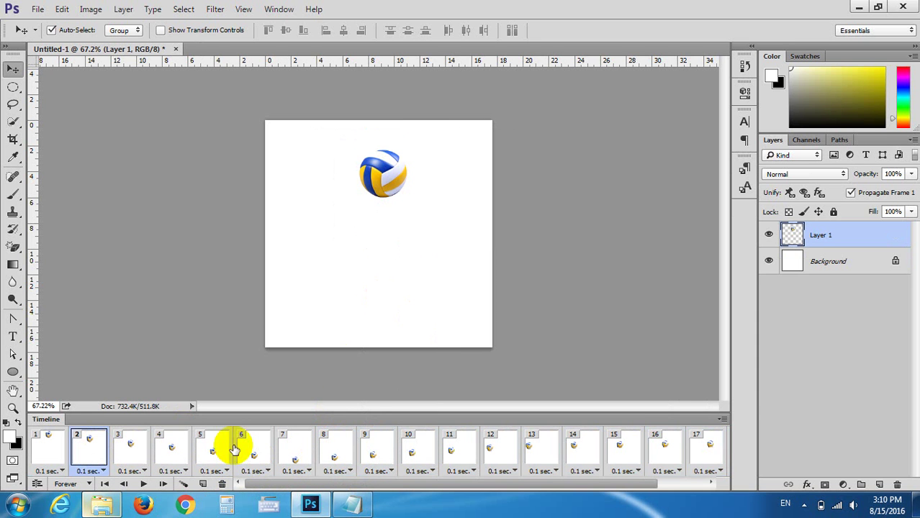
pyautogui.keyDown('shift'); pyautogui.click(706, 450); pyautogui.keyUp('shift')
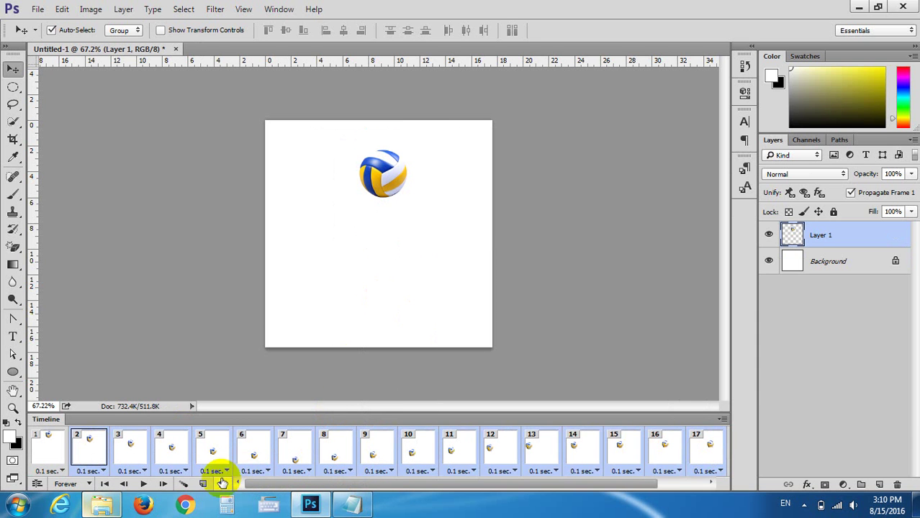
pyautogui.click(222, 483)
pyautogui.click(371, 200)
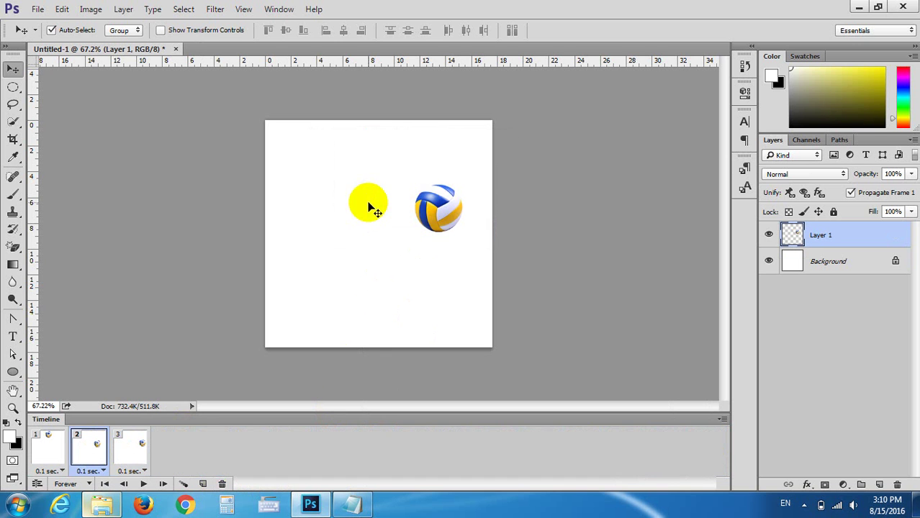
pyautogui.click(143, 446)
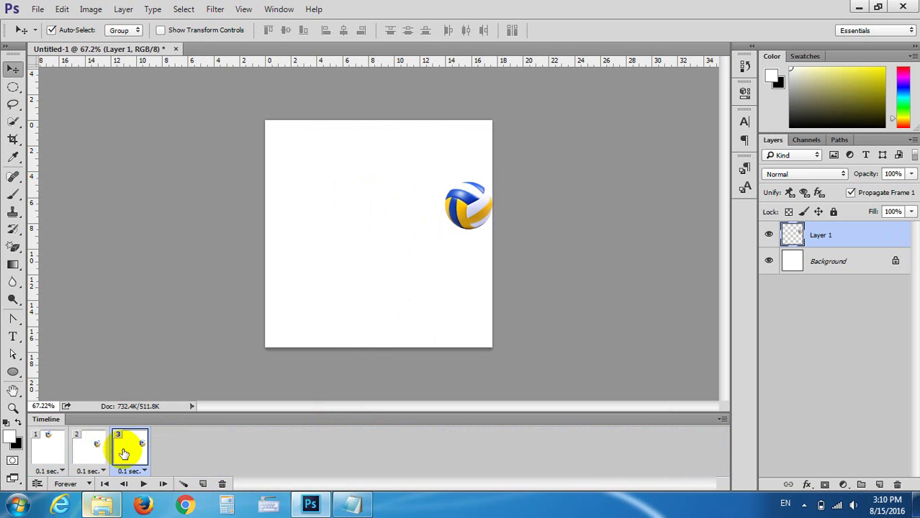
pyautogui.click(222, 483)
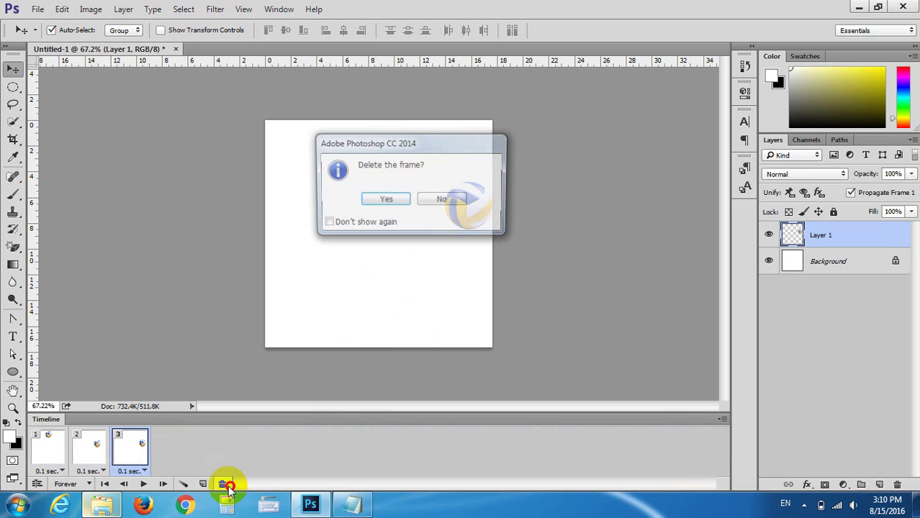
pyautogui.click(380, 200)
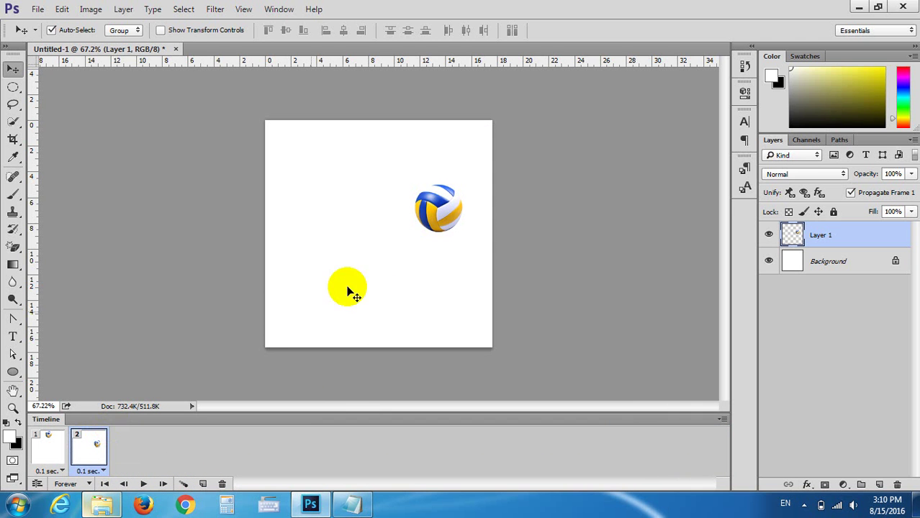
# Drag frame 2's ball to the bottom, restore the deleted ball layer, then delete frame 2
pyautogui.click(52, 451)
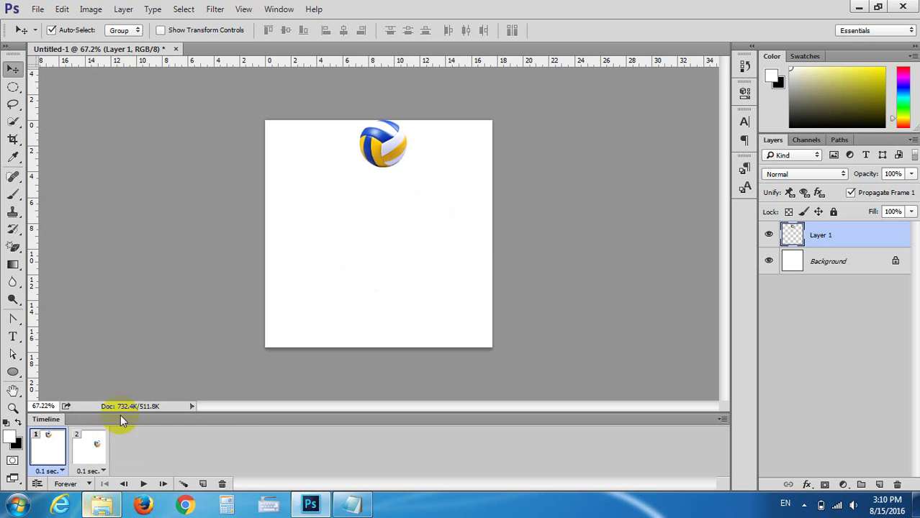
pyautogui.click(89, 448)
pyautogui.moveTo(436, 214); pyautogui.dragTo(380, 323)
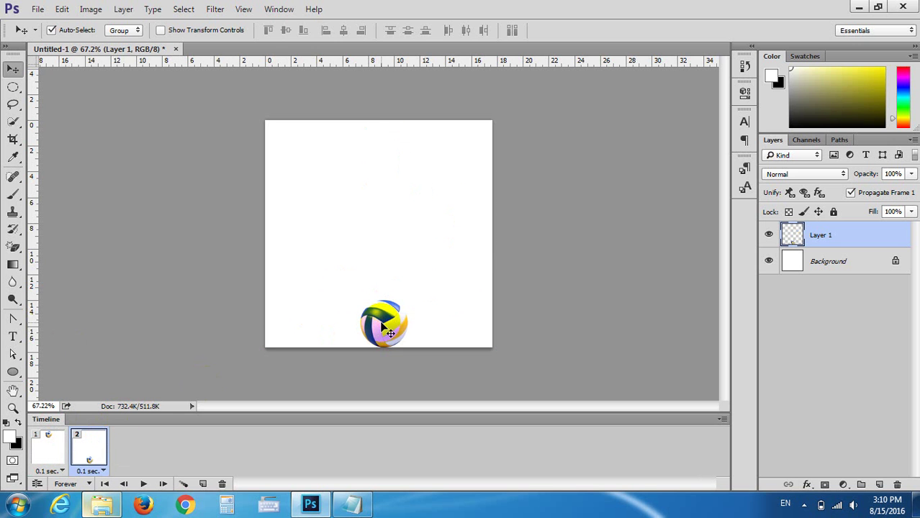
pyautogui.press('Delete')
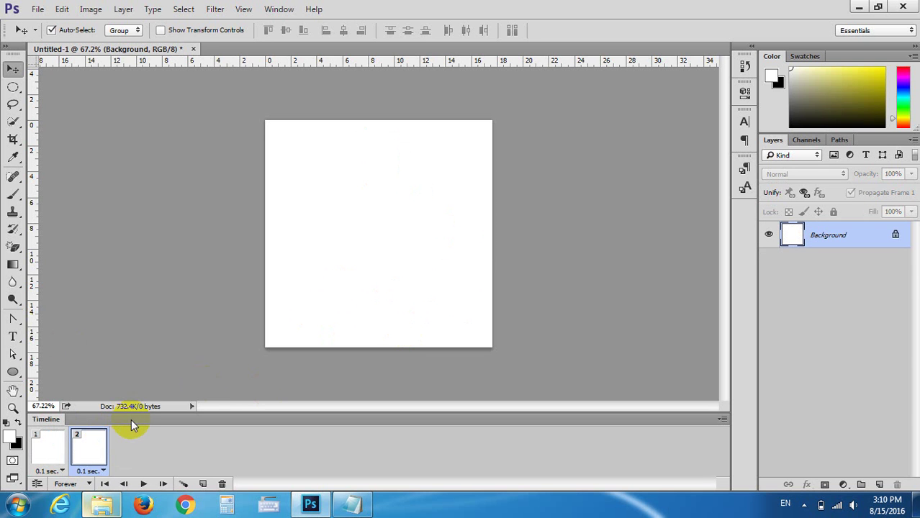
pyautogui.hotkey('ctrl', 'z')
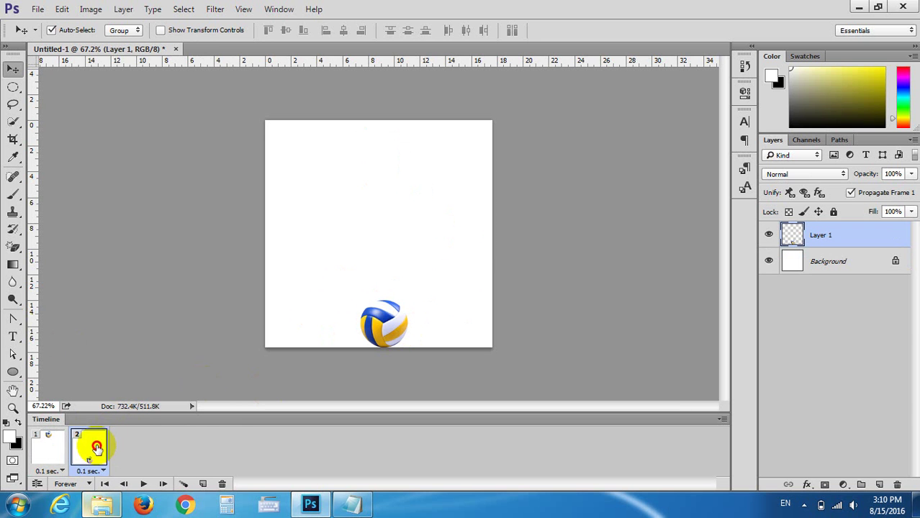
pyautogui.moveTo(92, 442)
pyautogui.mouseDown()
pyautogui.moveTo(175, 483)
pyautogui.moveTo(222, 484)
pyautogui.mouseUp()
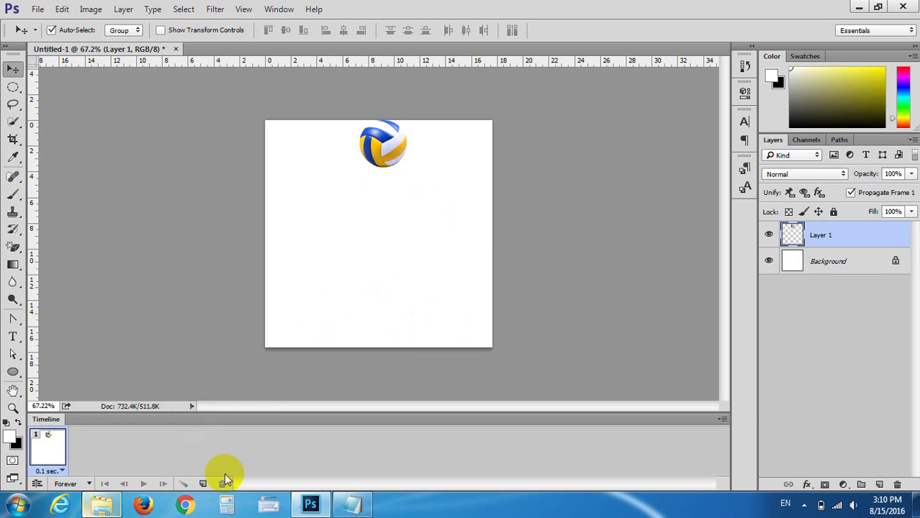
# Add a new frame 2 with the volleyball at the canvas bottom and select frames 1–2
pyautogui.click(204, 484)
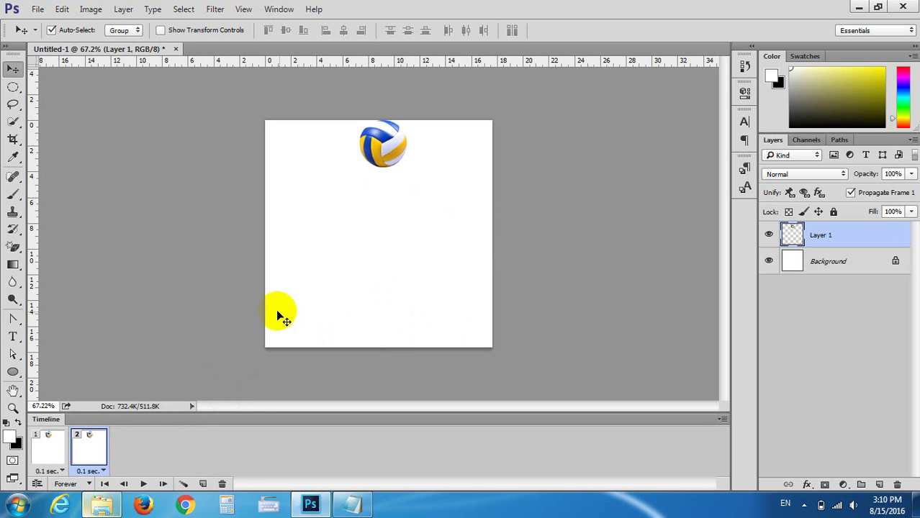
pyautogui.moveTo(375, 142); pyautogui.dragTo(374, 325)
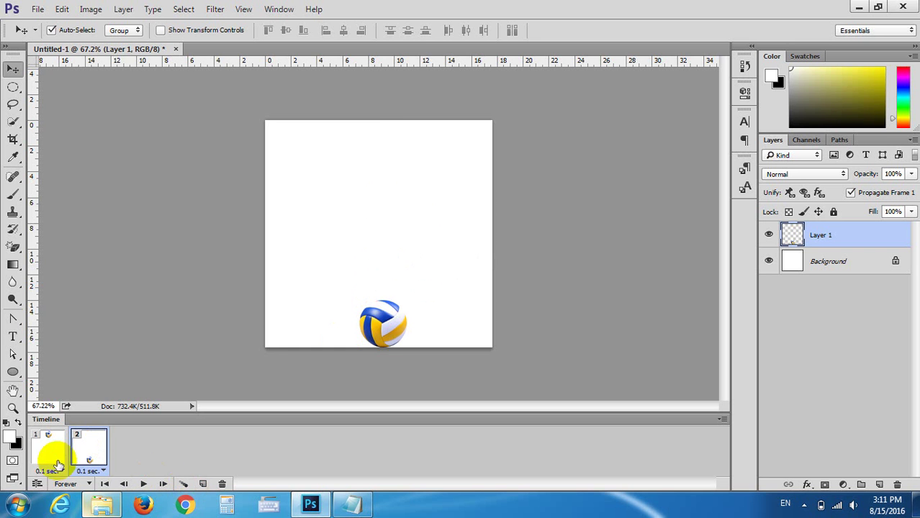
pyautogui.click(44, 443)
pyautogui.keyDown('shift'); pyautogui.click(94, 445); pyautogui.keyUp('shift')
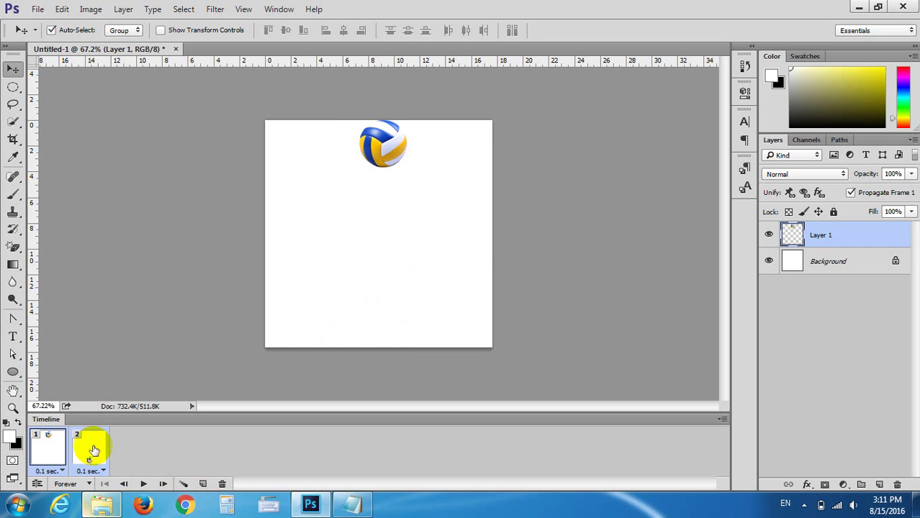
pyautogui.click(183, 483)
pyautogui.press('BackSpace')
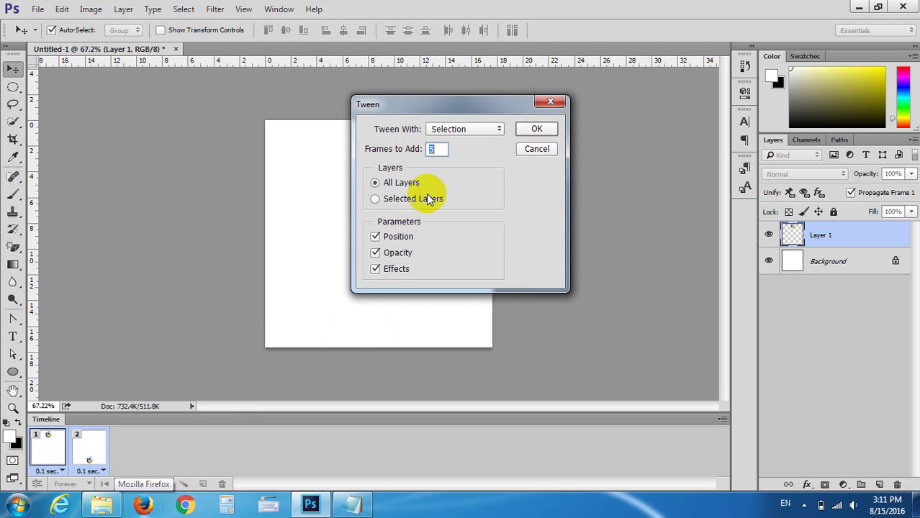
pyautogui.write('10')
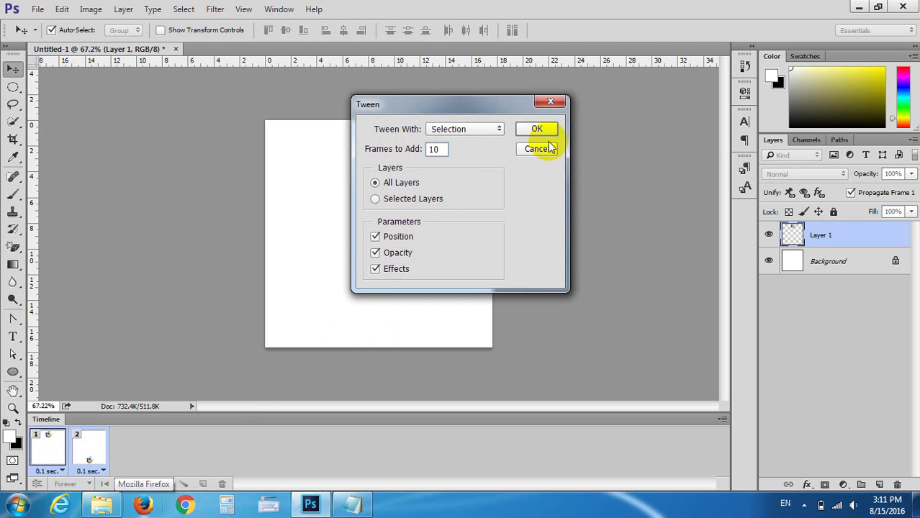
pyautogui.click(538, 130)
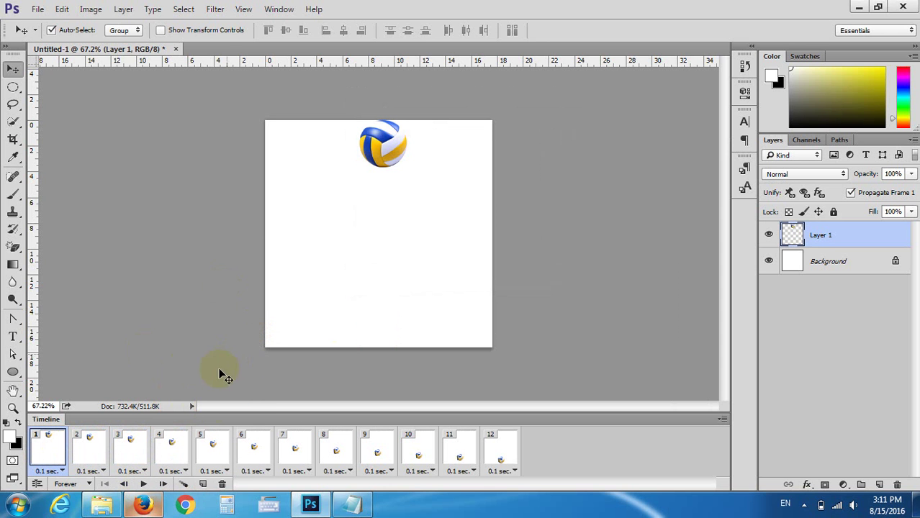
pyautogui.click(146, 506)
pyautogui.hotkey('alt', 'Tab')
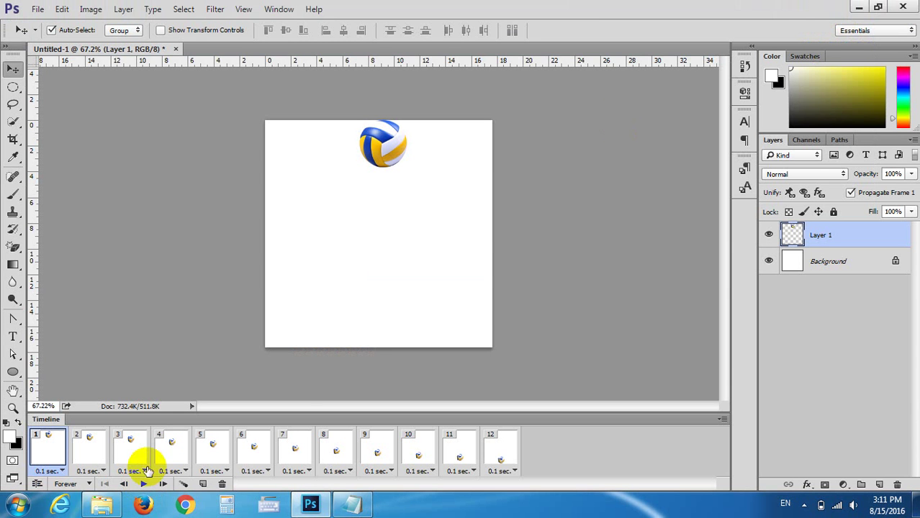
pyautogui.click(215, 354)
pyautogui.click(144, 484)
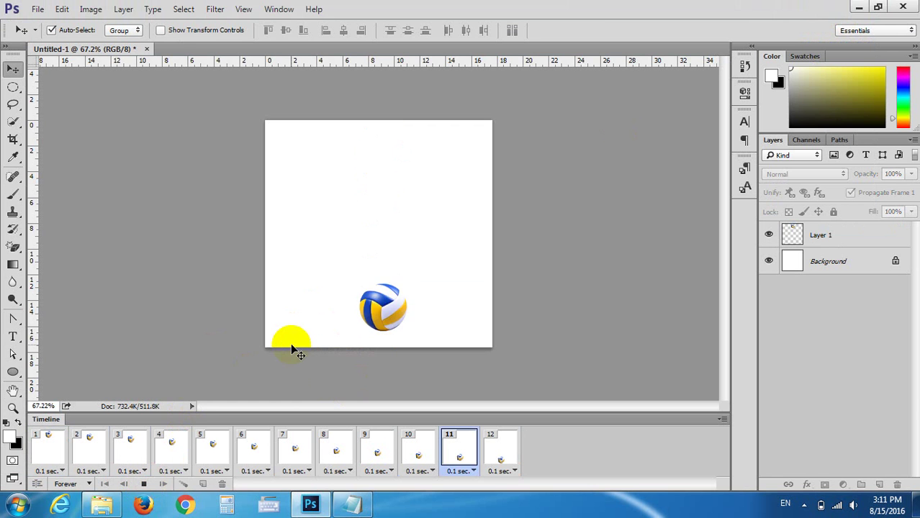
pyautogui.hotkey('ctrl', 'z')
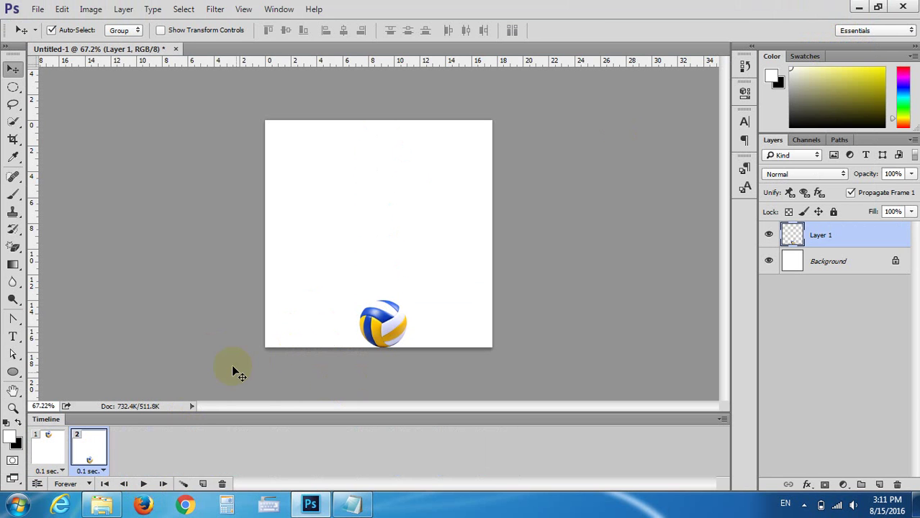
# Stop playback, raise frame 2's ball near the top, and add frame 3 slightly lower
pyautogui.click(203, 430)
pyautogui.click(44, 452)
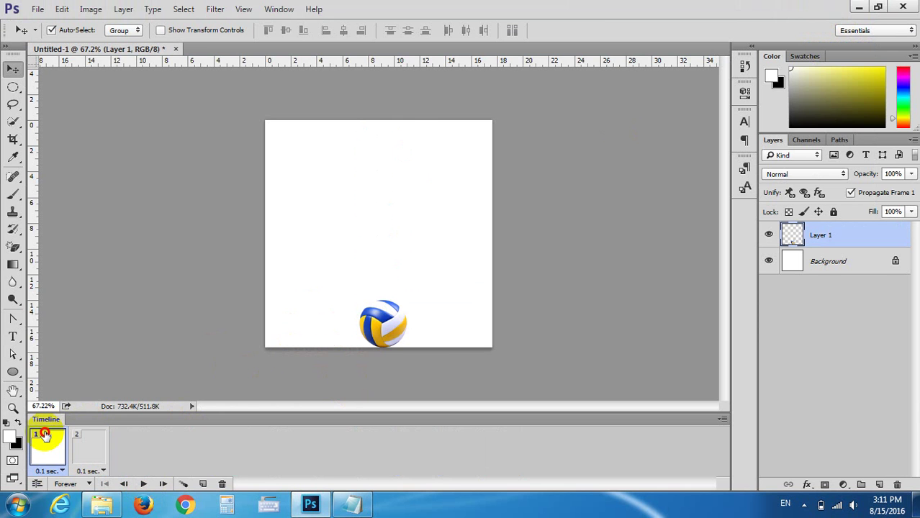
pyautogui.click(89, 447)
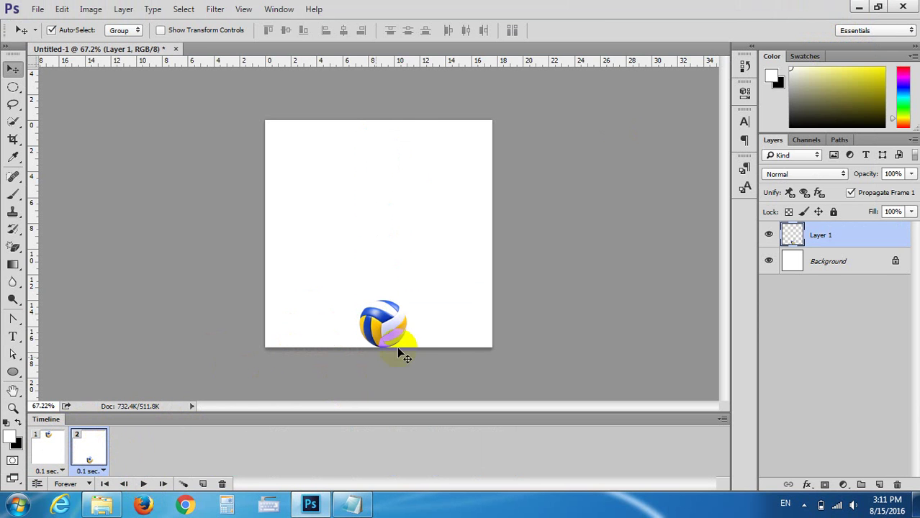
pyautogui.moveTo(394, 332); pyautogui.dragTo(391, 162)
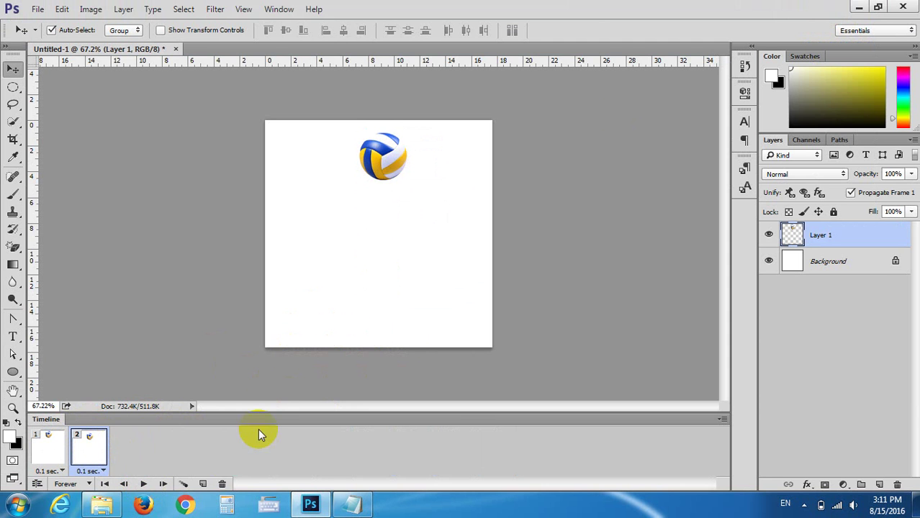
pyautogui.click(203, 484)
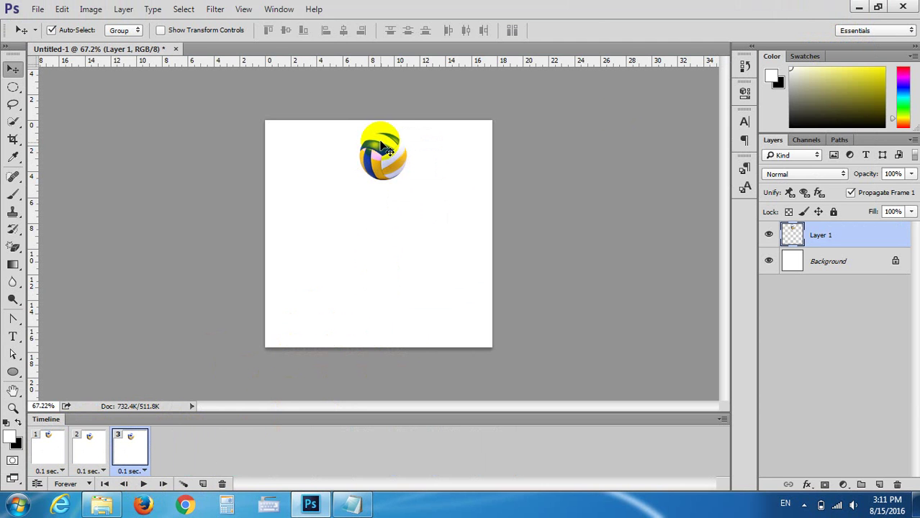
pyautogui.moveTo(383, 150); pyautogui.dragTo(375, 186)
# Add frames 4 through 7, lowering the ball a little further in each
pyautogui.click(202, 484)
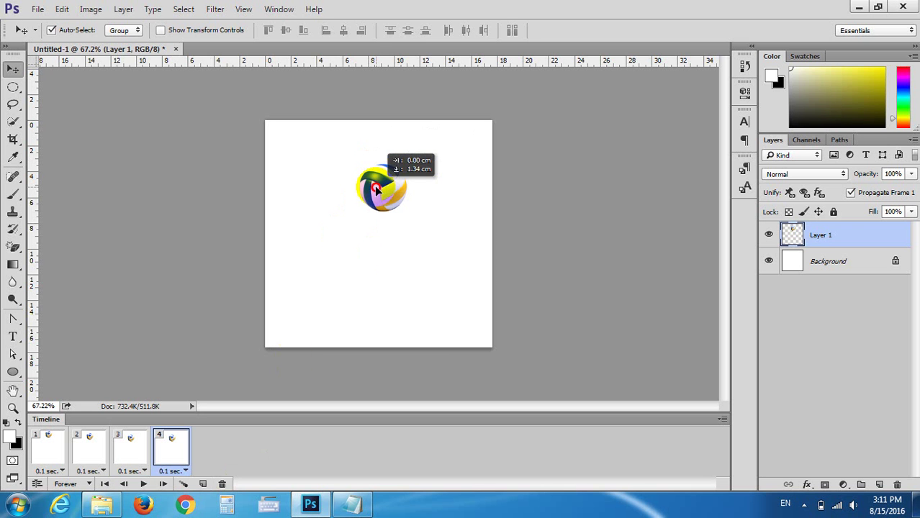
pyautogui.click(203, 484)
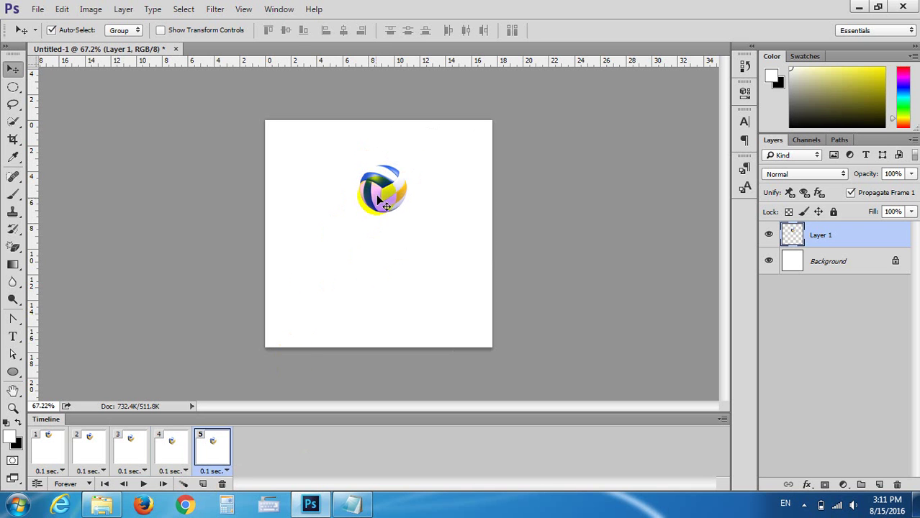
pyautogui.moveTo(376, 194); pyautogui.dragTo(382, 208)
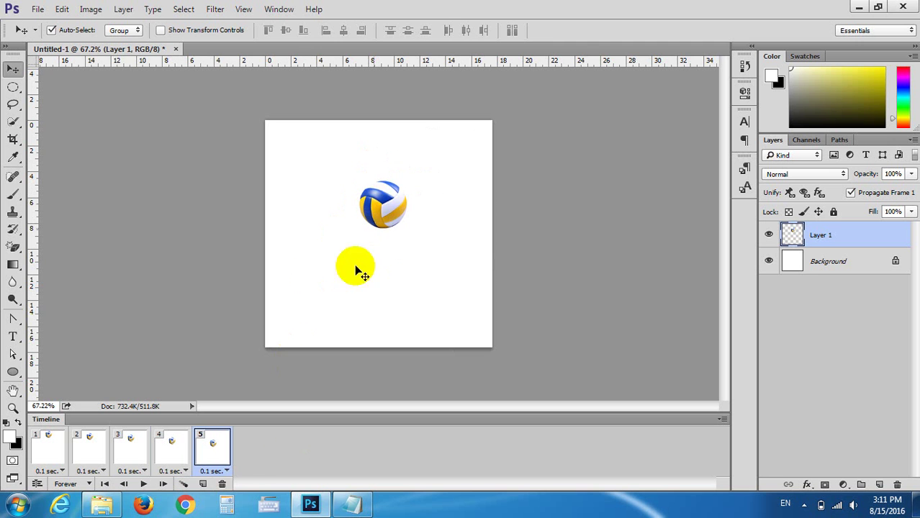
pyautogui.click(202, 484)
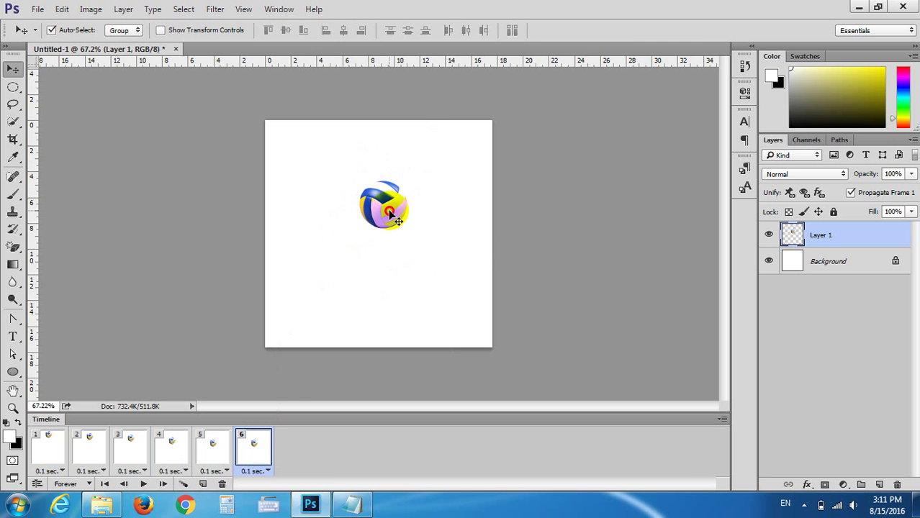
pyautogui.moveTo(379, 201); pyautogui.dragTo(381, 224)
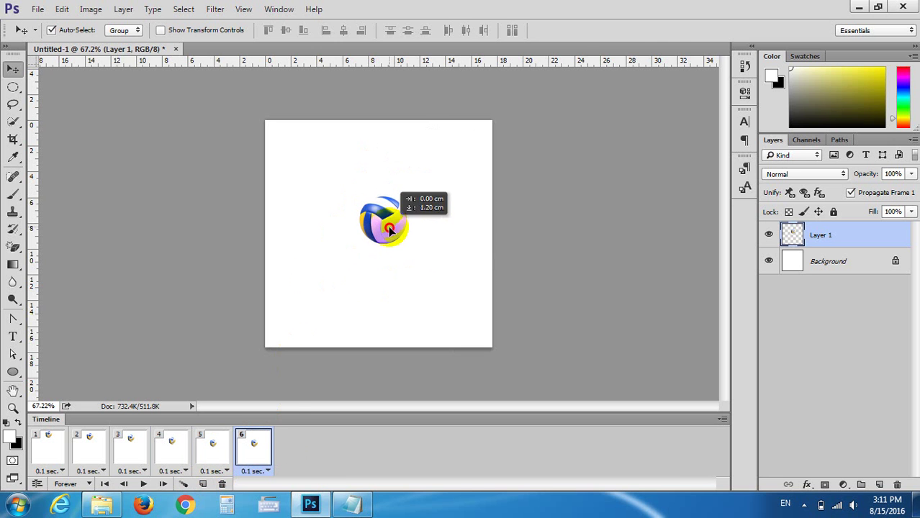
pyautogui.click(203, 484)
pyautogui.moveTo(375, 240); pyautogui.dragTo(387, 283)
# Add frames 8 through 10, bringing the ball down near the canvas bottom
pyautogui.click(202, 484)
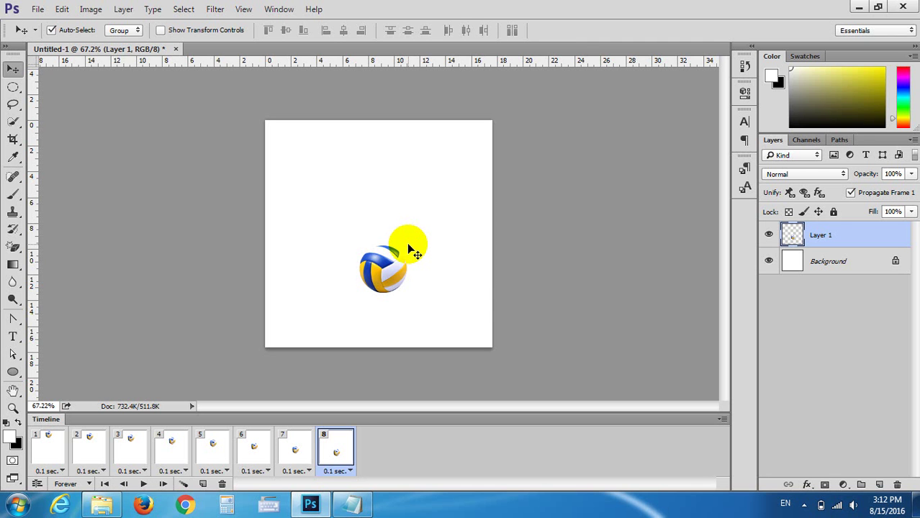
pyautogui.click(203, 485)
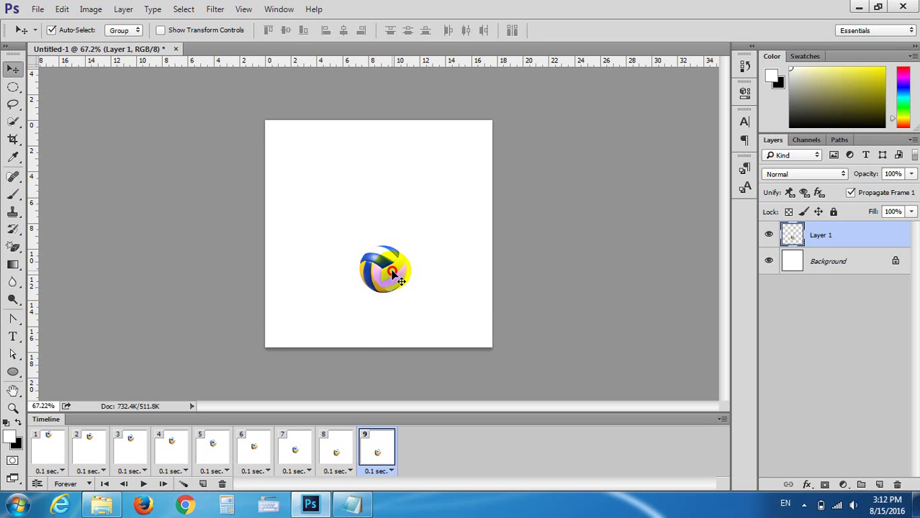
pyautogui.moveTo(392, 272); pyautogui.dragTo(391, 279)
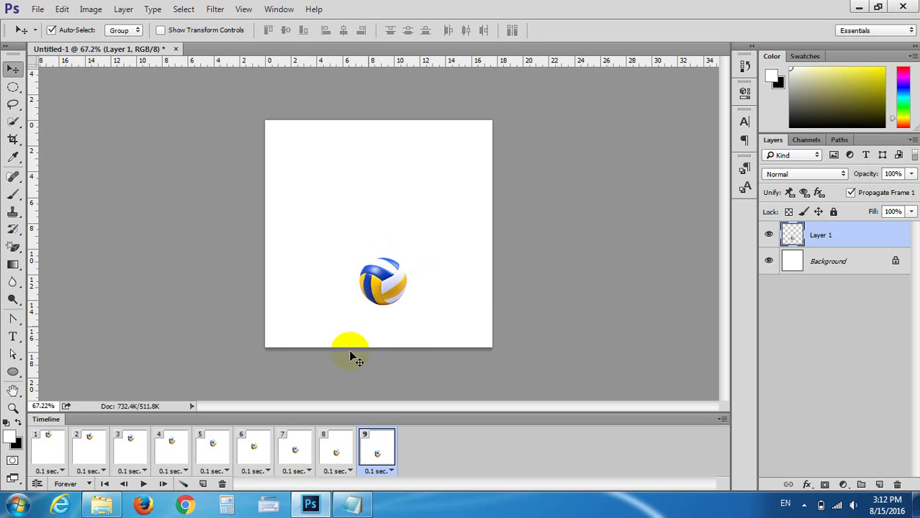
pyautogui.click(203, 486)
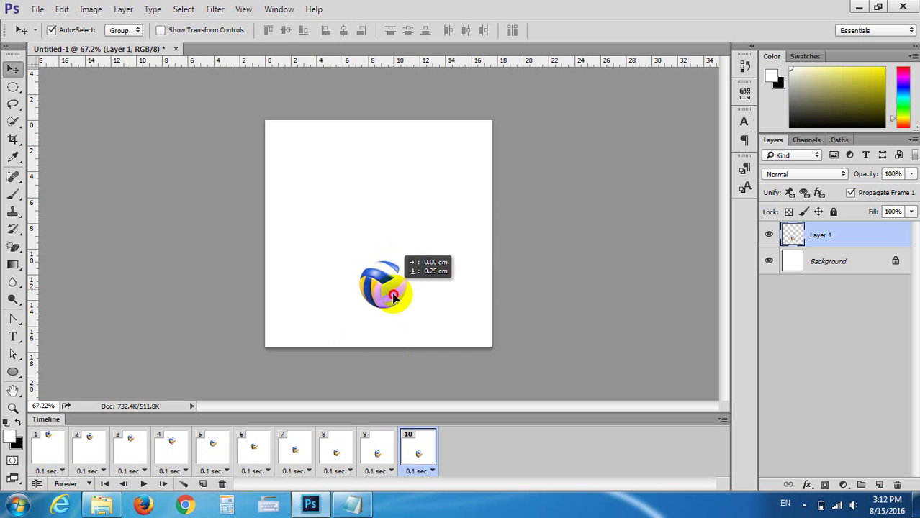
pyautogui.moveTo(414, 298)
pyautogui.mouseDown()
pyautogui.moveTo(416, 323)
pyautogui.moveTo(378, 329)
pyautogui.mouseUp()
# Add frame 11 with the ball at the bottom, then play and stop the preview
pyautogui.click(203, 484)
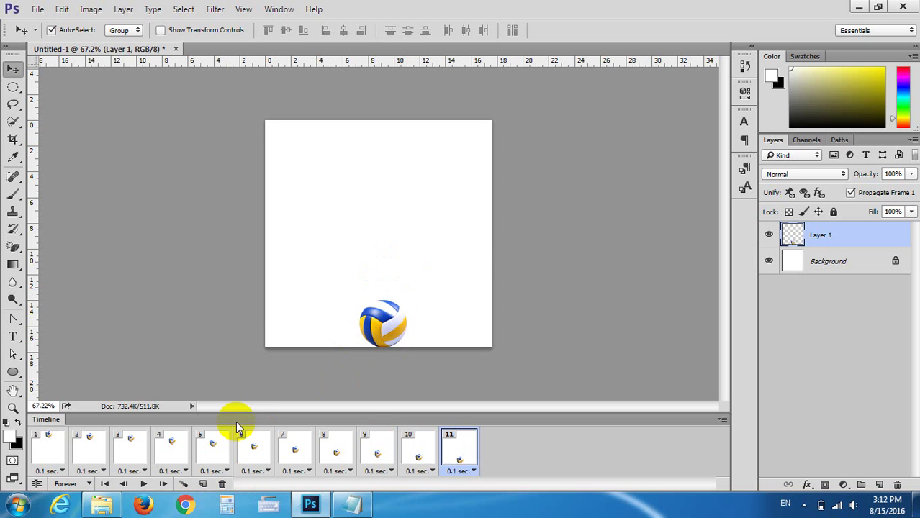
pyautogui.click(143, 484)
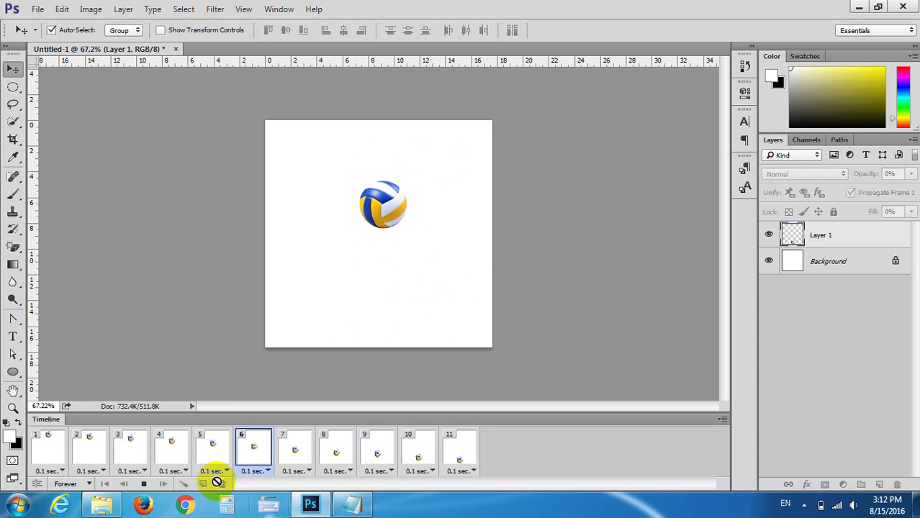
pyautogui.click(185, 483)
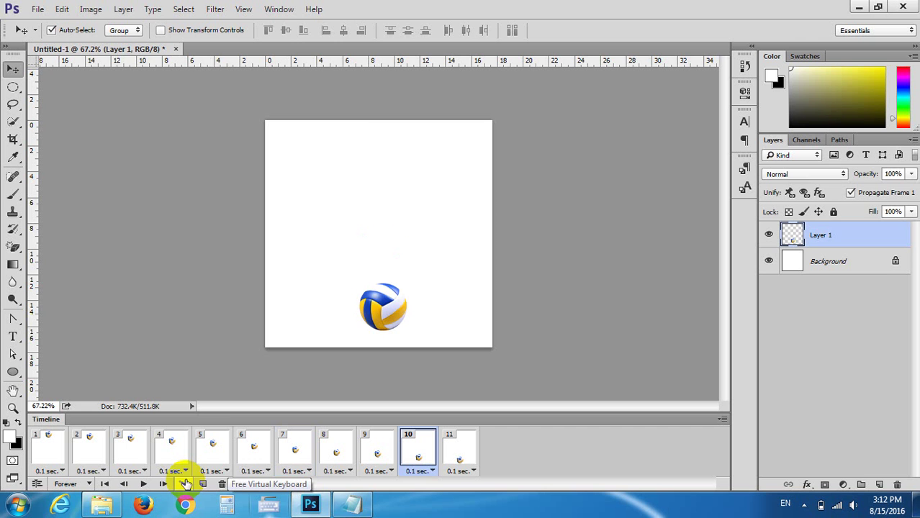